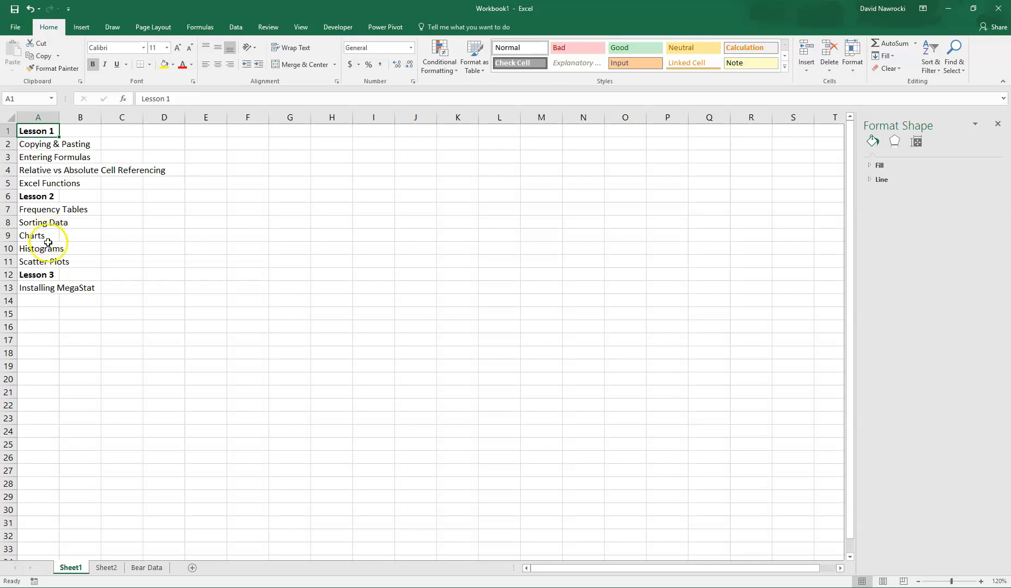
# Step: Review the Lesson 2 topics listed in cells A7:A11 of Sheet1
pyautogui.click(49, 248)
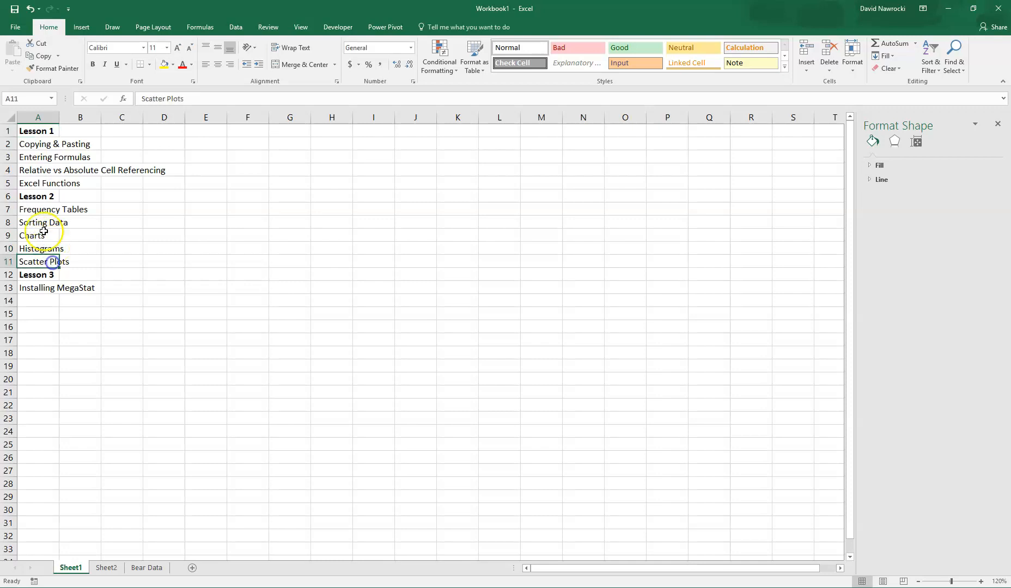
pyautogui.moveTo(35, 210); pyautogui.dragTo(50, 260)
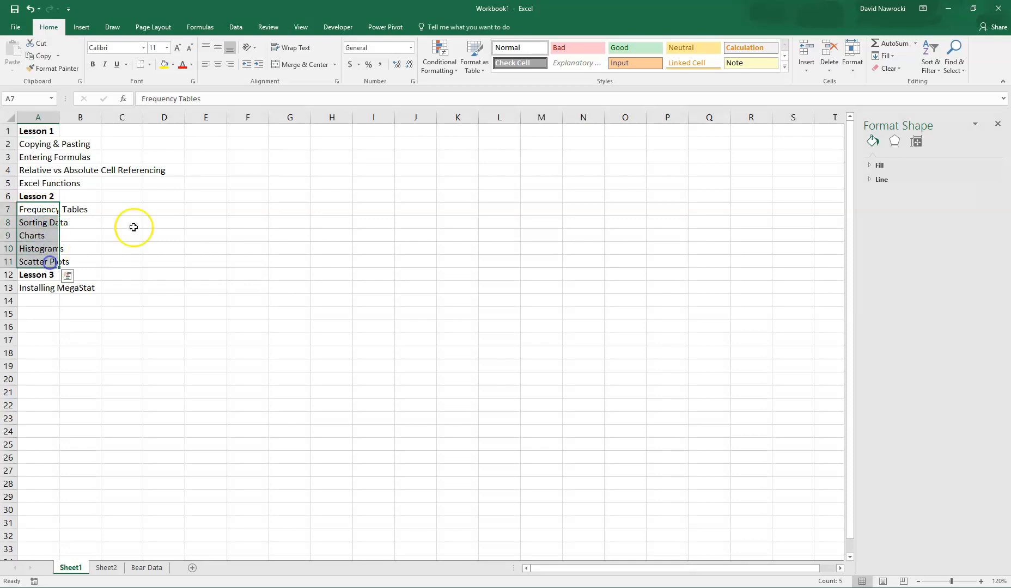
pyautogui.click(133, 208)
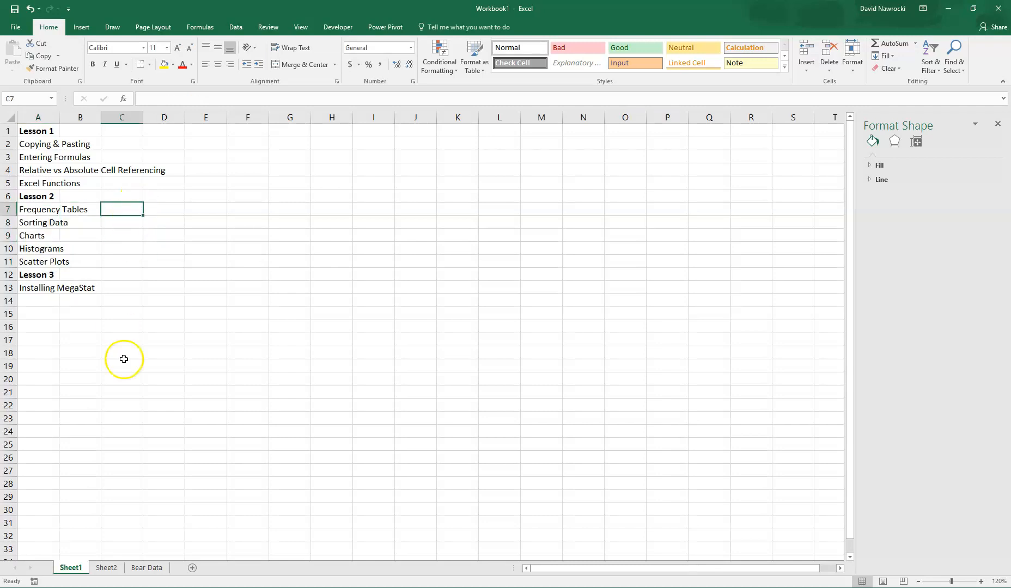
# Step: Open Sheet2 and examine the heating expense recorded for each month
pyautogui.click(107, 568)
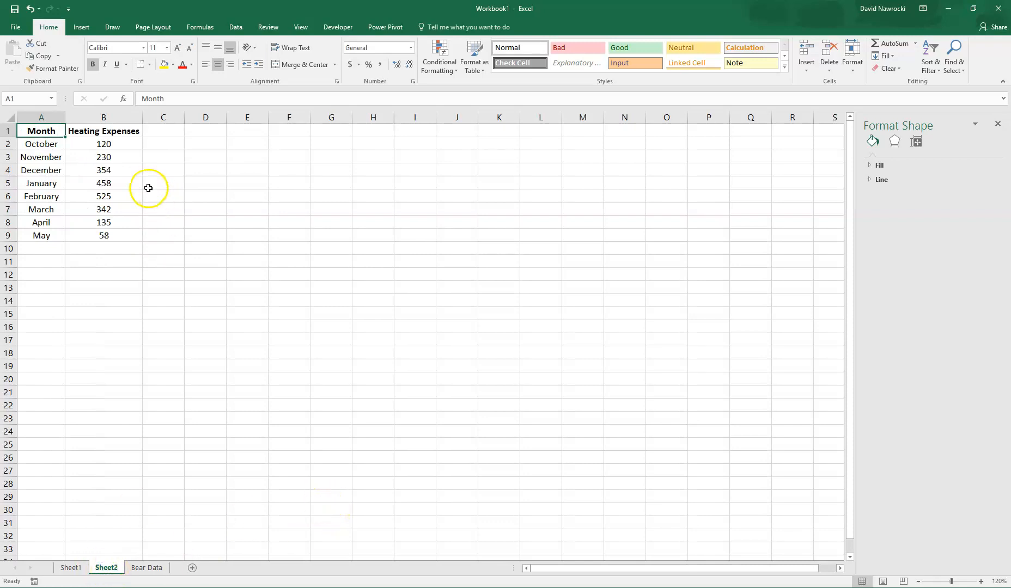
pyautogui.click(97, 131)
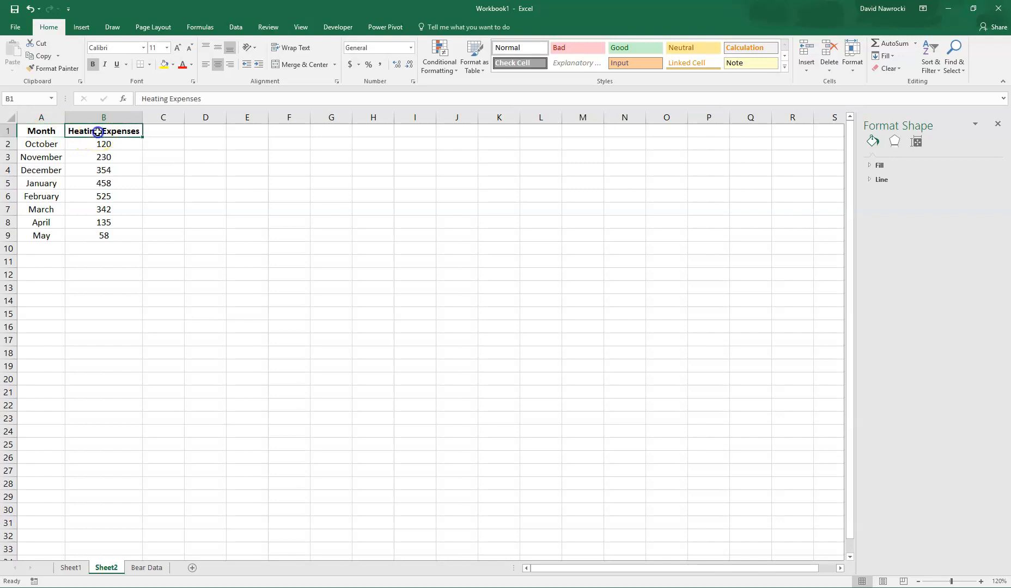
pyautogui.click(36, 144)
pyautogui.click(92, 145)
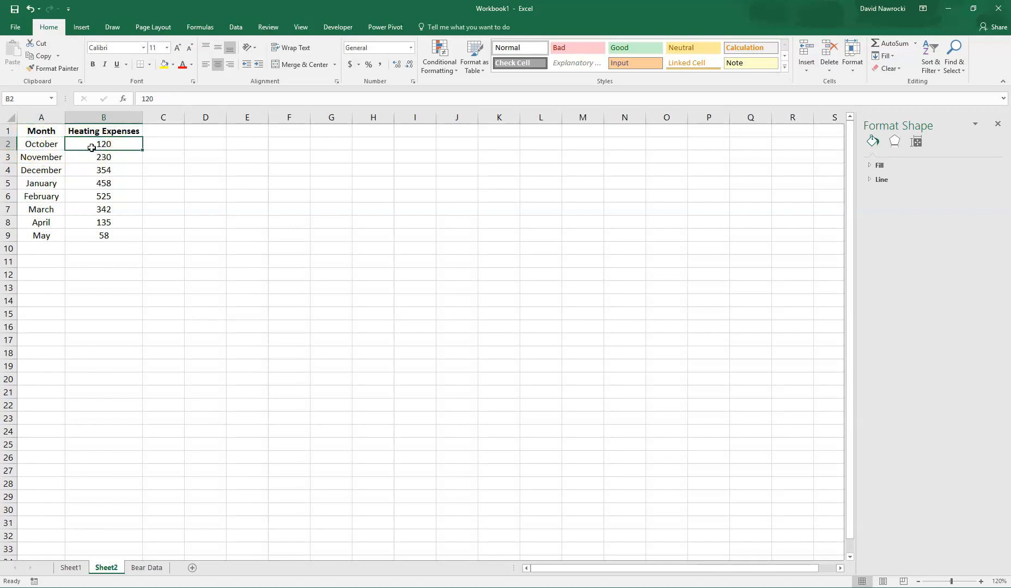
pyautogui.click(40, 158)
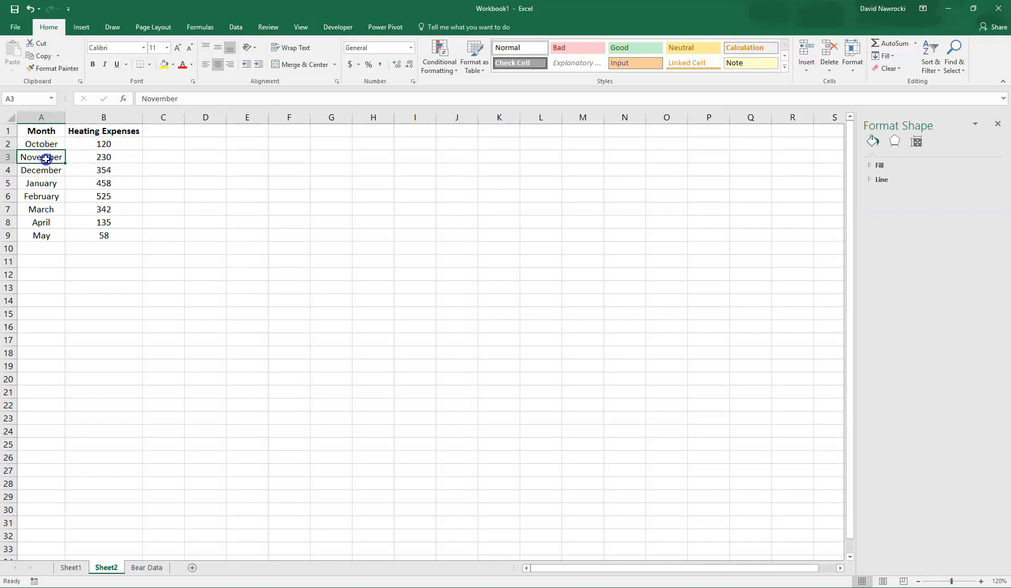
pyautogui.click(88, 159)
pyautogui.click(43, 170)
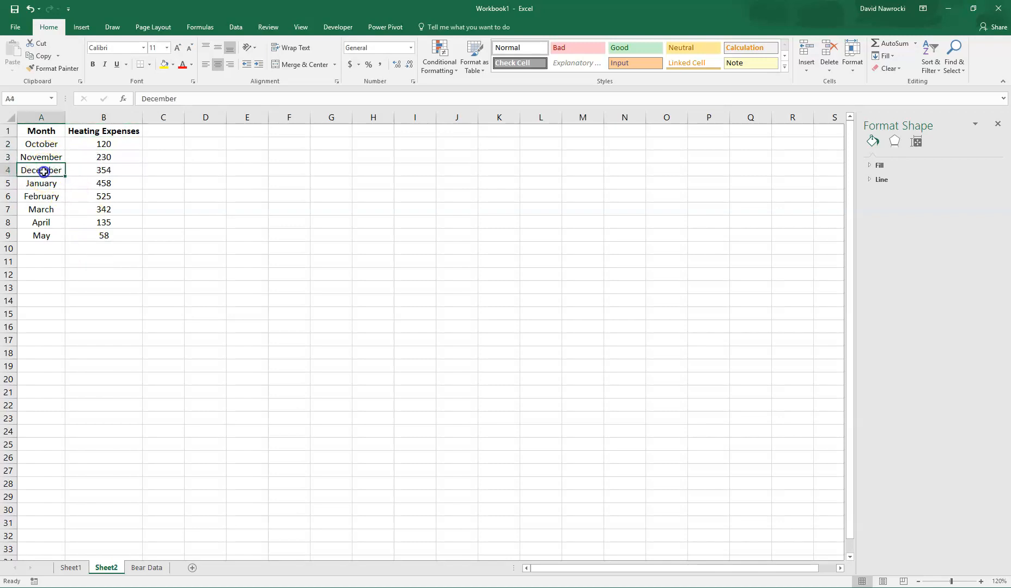
pyautogui.click(98, 173)
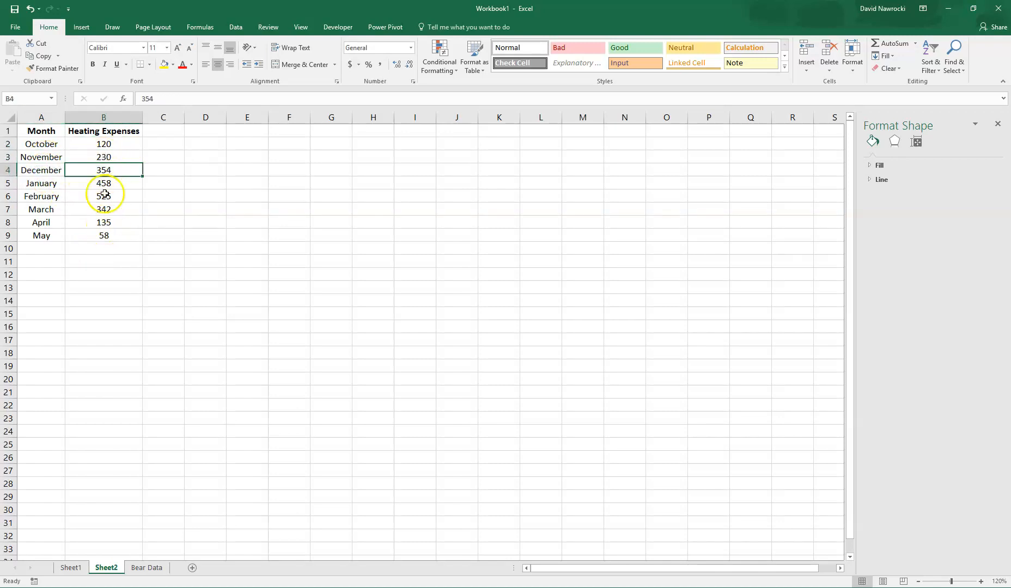
pyautogui.click(46, 144)
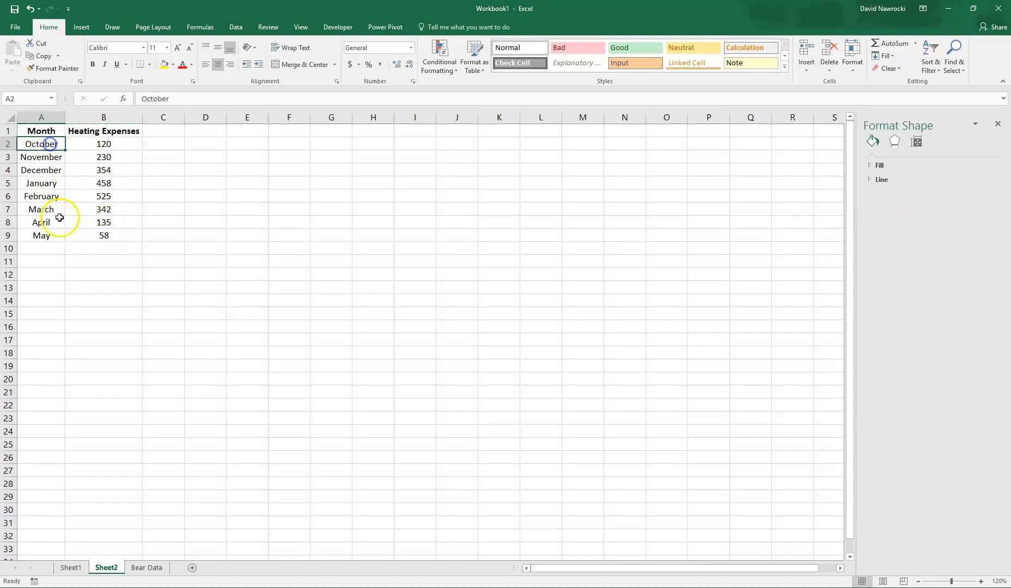
# Step: Autofill the month names from October in A2 down through A9
pyautogui.click(42, 143)
pyautogui.click(66, 148)
pyautogui.moveTo(67, 152); pyautogui.dragTo(66, 246)
pyautogui.click(45, 144)
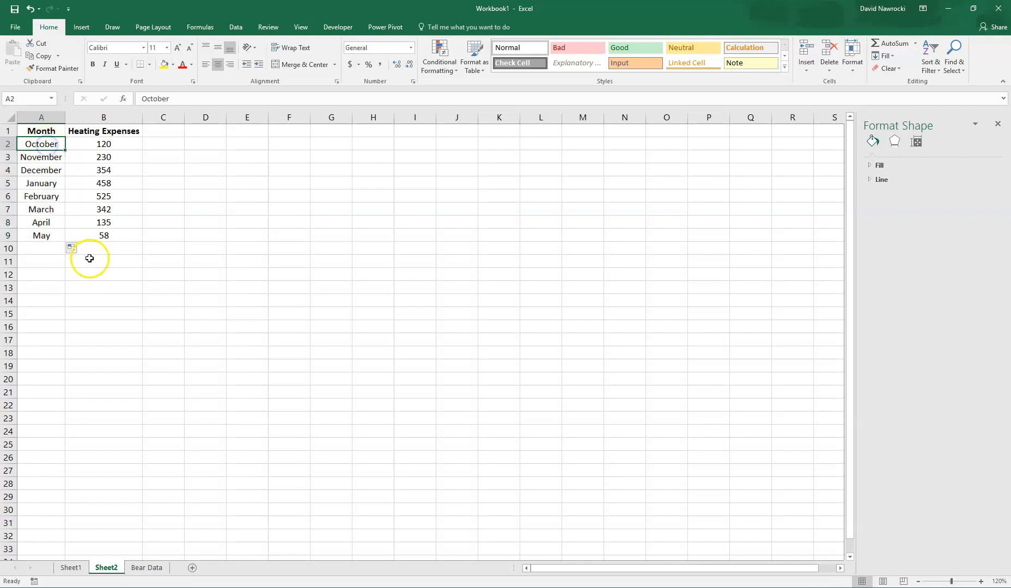
# Step: Insert a 2-D clustered column chart from the months and heating expenses in A2:B9
pyautogui.click(50, 131)
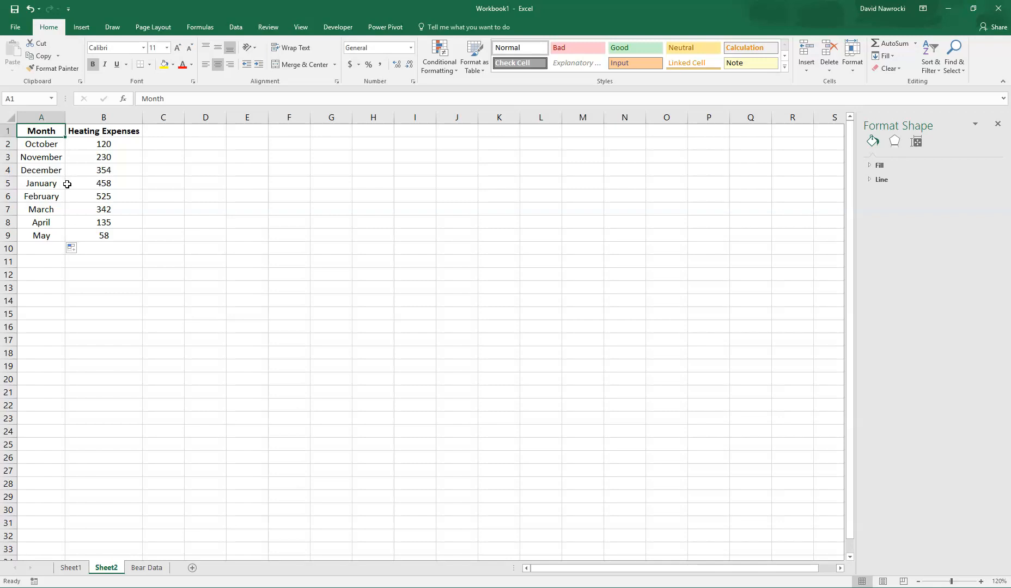
pyautogui.moveTo(43, 143); pyautogui.dragTo(91, 238)
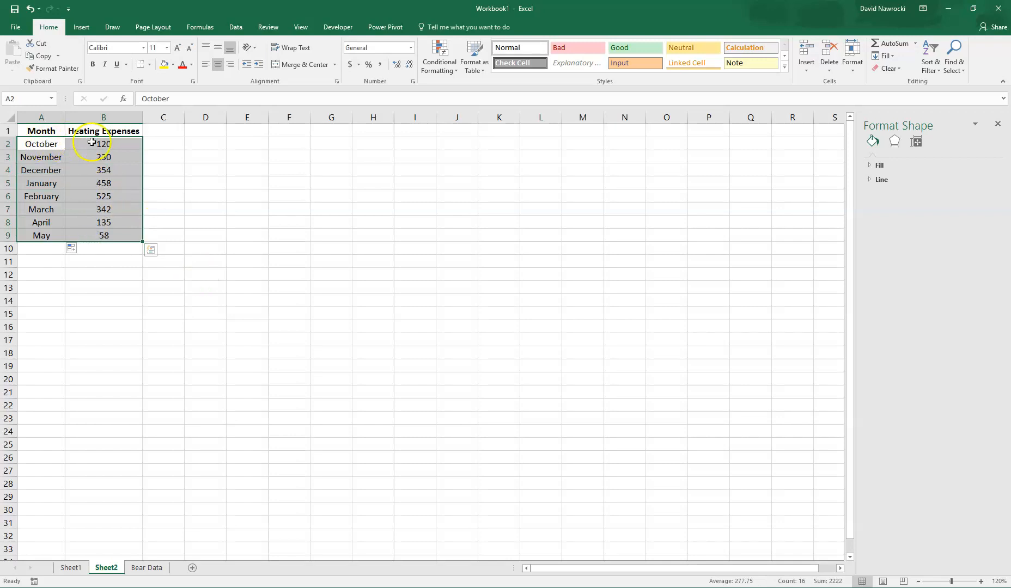
pyautogui.click(55, 143)
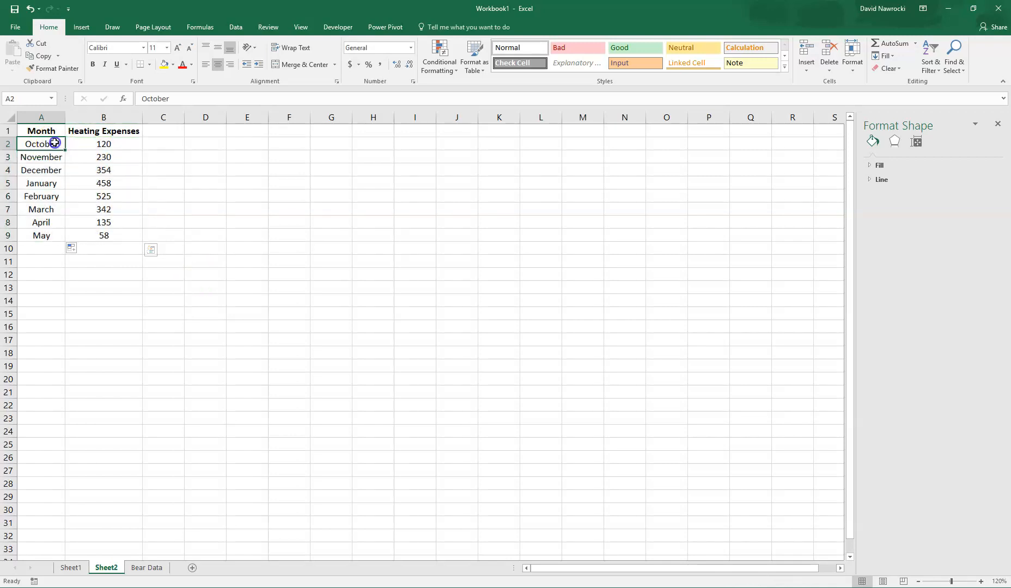
pyautogui.moveTo(55, 142); pyautogui.dragTo(98, 233)
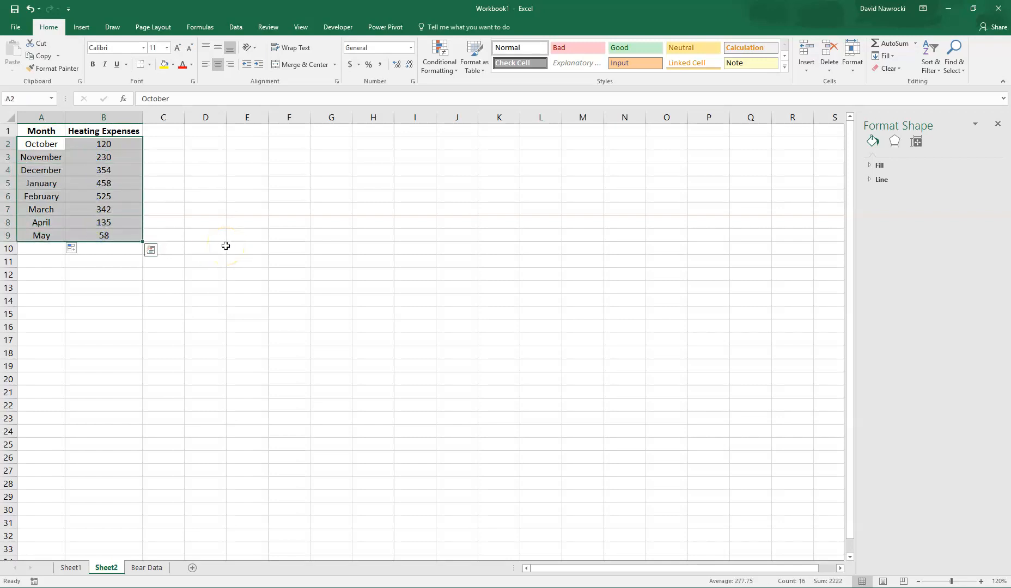
pyautogui.click(90, 25)
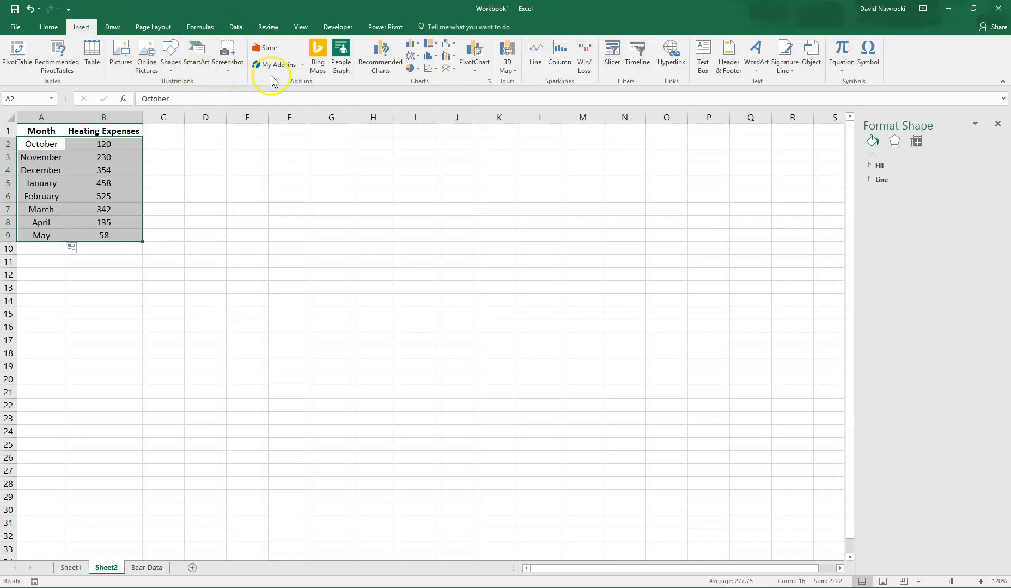
pyautogui.click(417, 44)
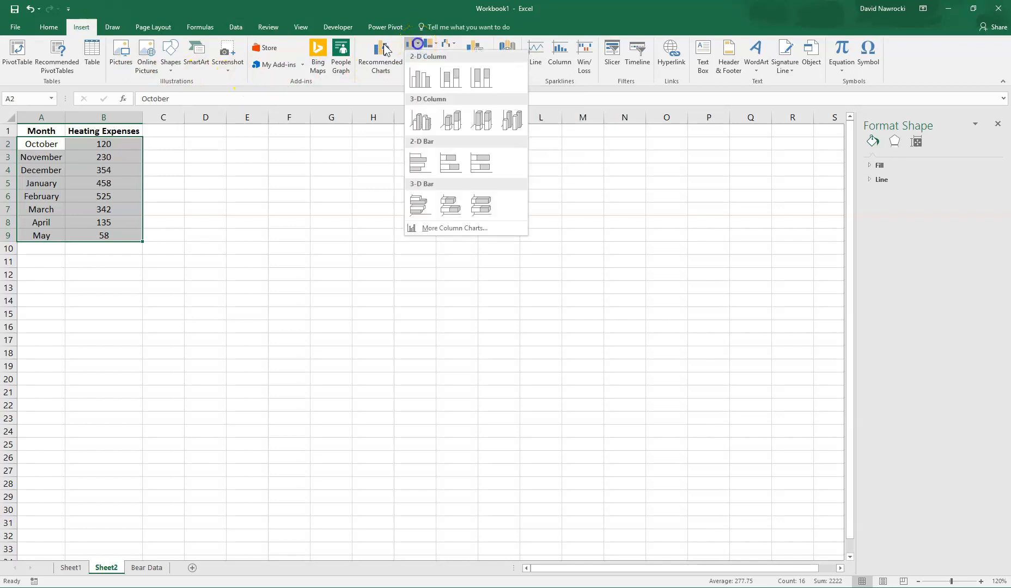
pyautogui.click(419, 81)
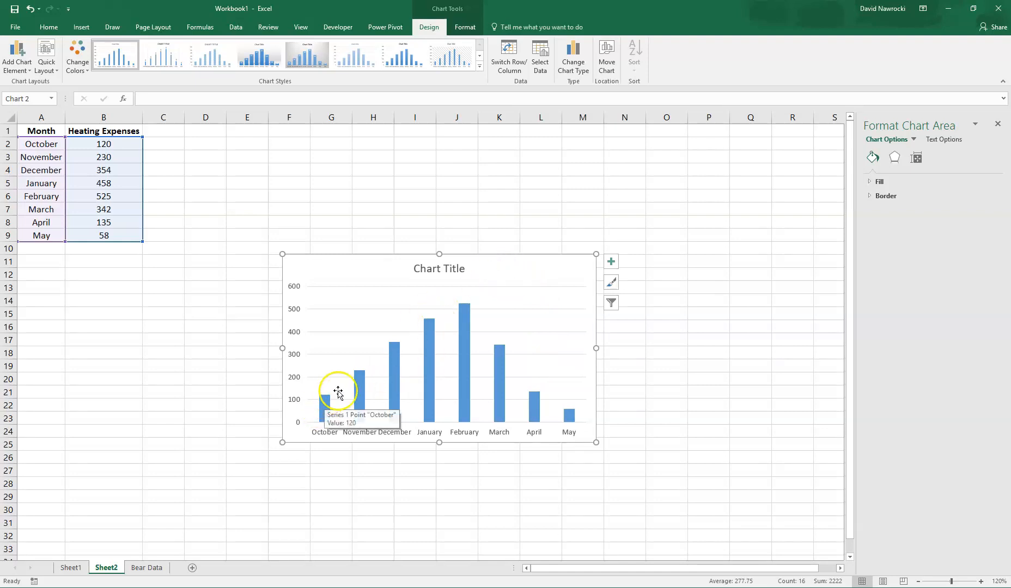
# Step: Inspect the month and value behind individual columns of the heating expenses chart
pyautogui.moveTo(464, 309)
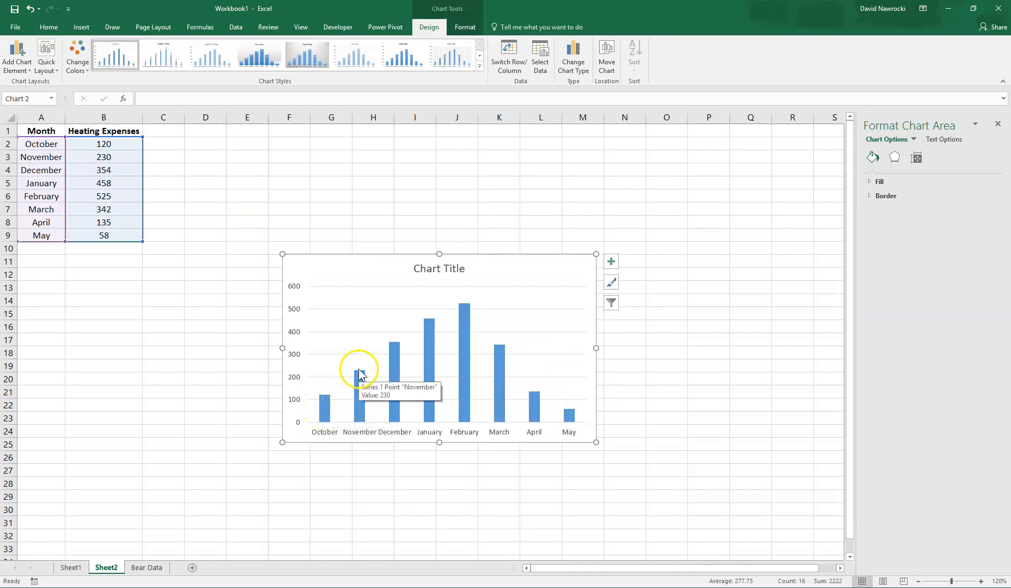
pyautogui.moveTo(396, 349)
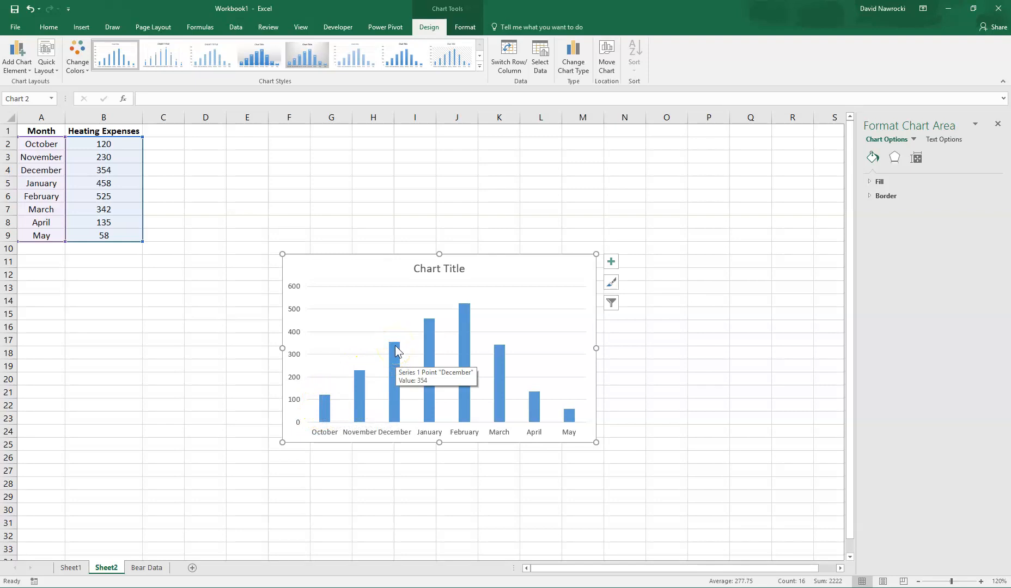
pyautogui.moveTo(323, 413)
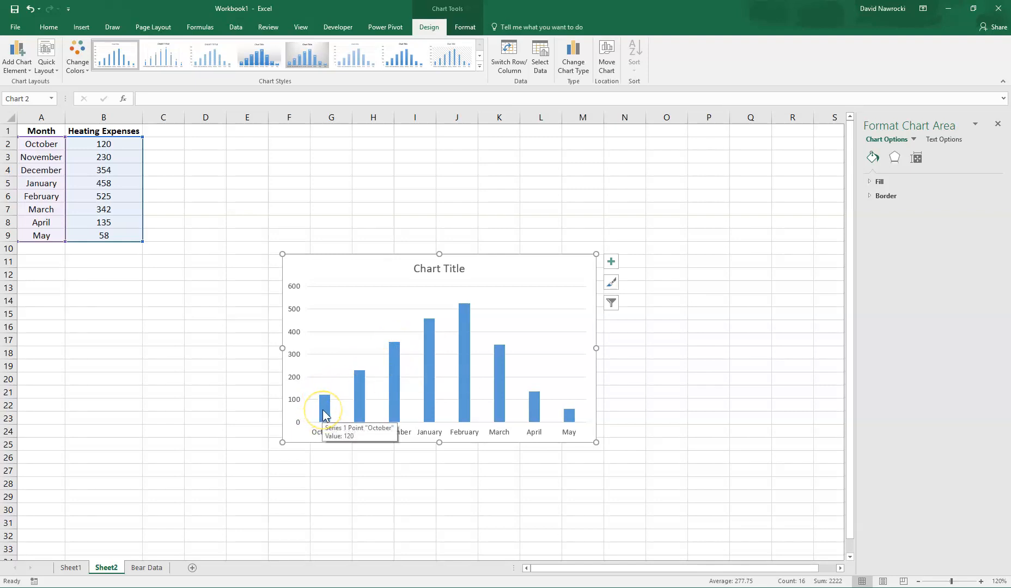
pyautogui.click(326, 406)
pyautogui.moveTo(364, 390)
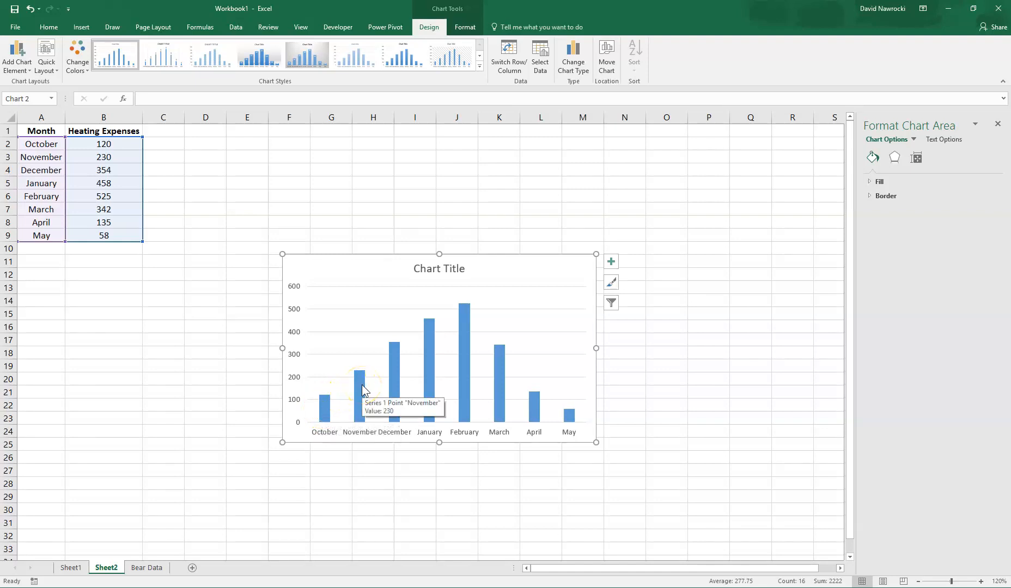
pyautogui.moveTo(396, 360)
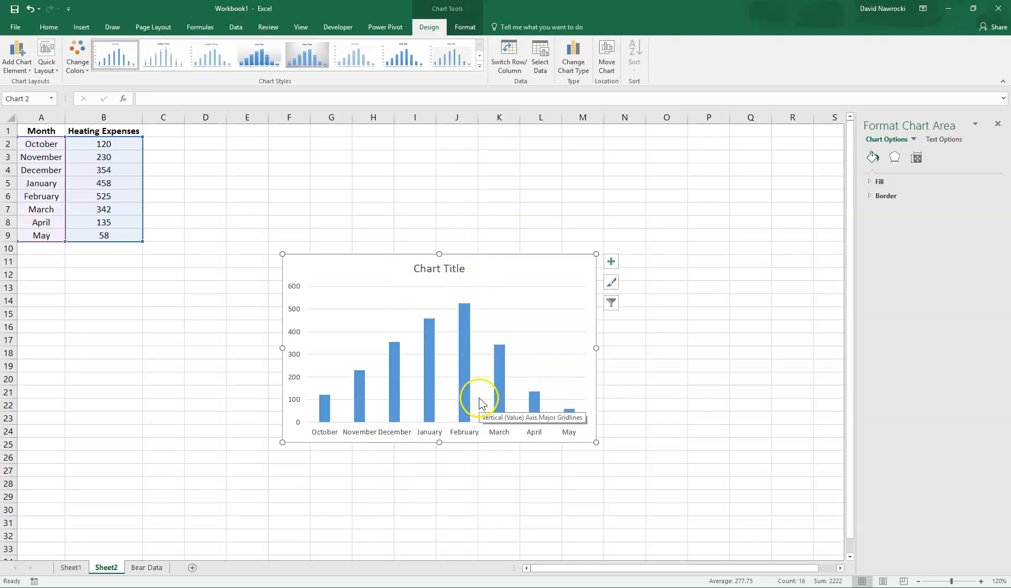
# Step: Deselect the chart and select its chart area again to check when the chart tools are available
pyautogui.click(379, 212)
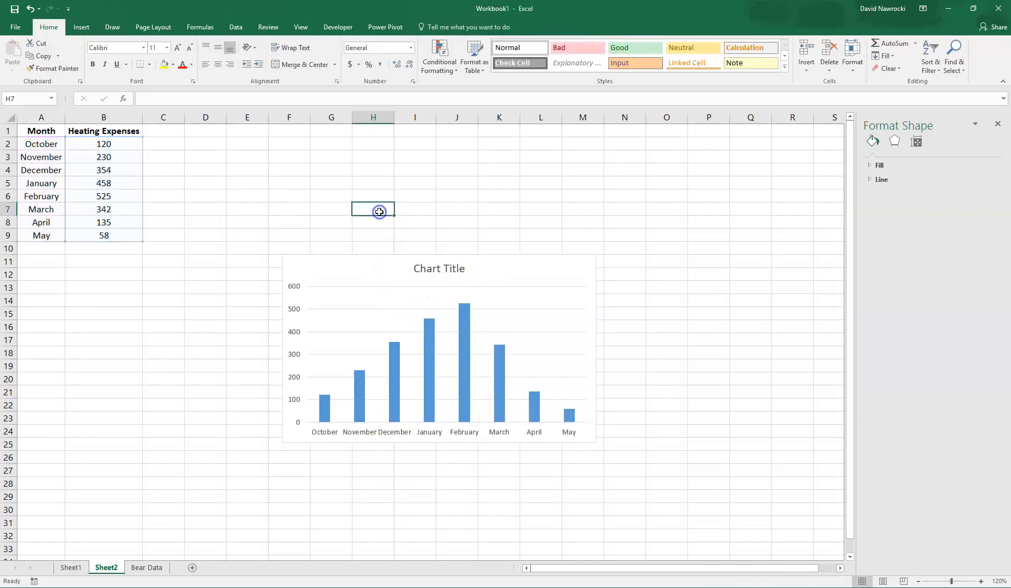
pyautogui.click(369, 186)
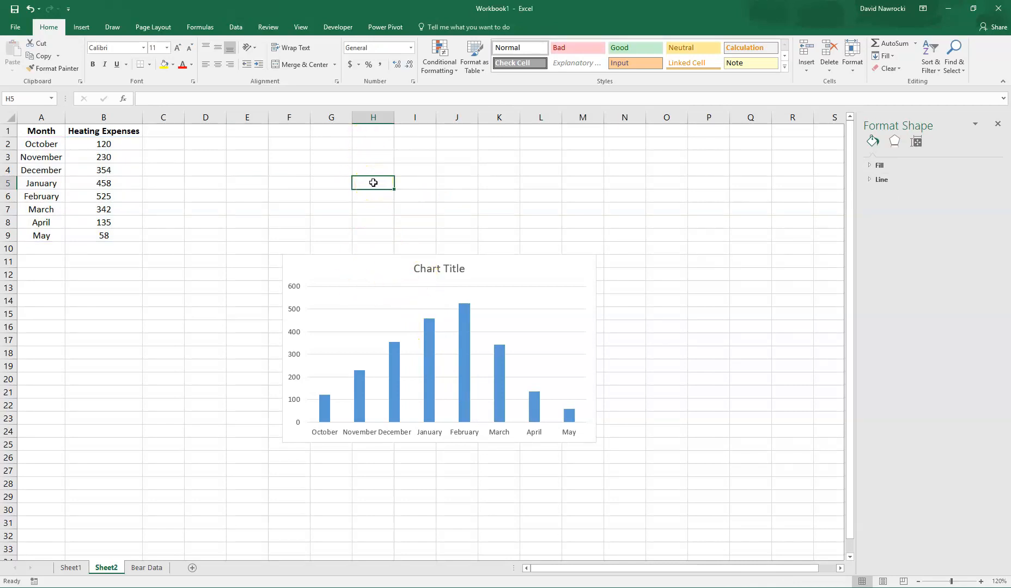
pyautogui.click(373, 268)
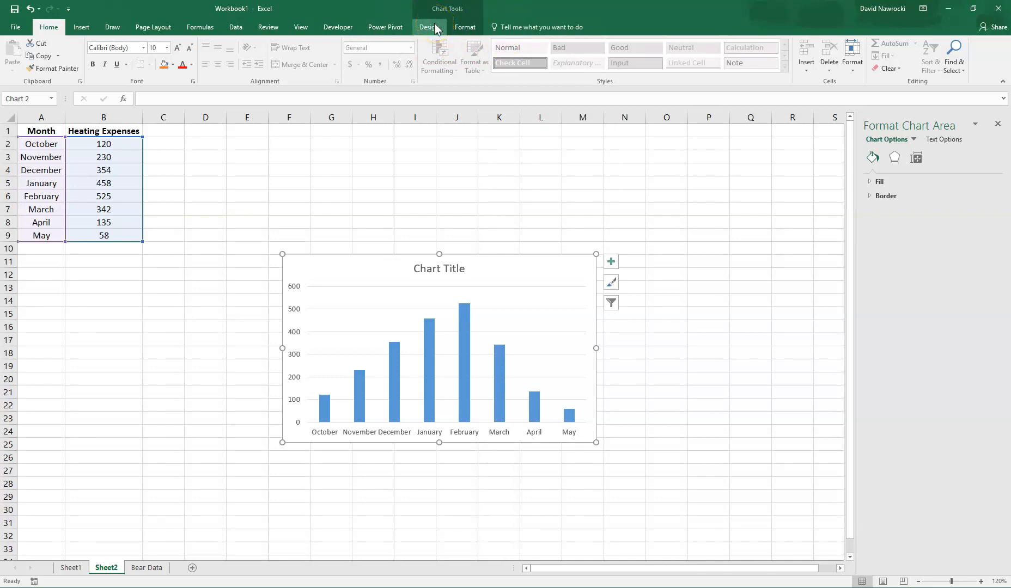
pyautogui.click(394, 277)
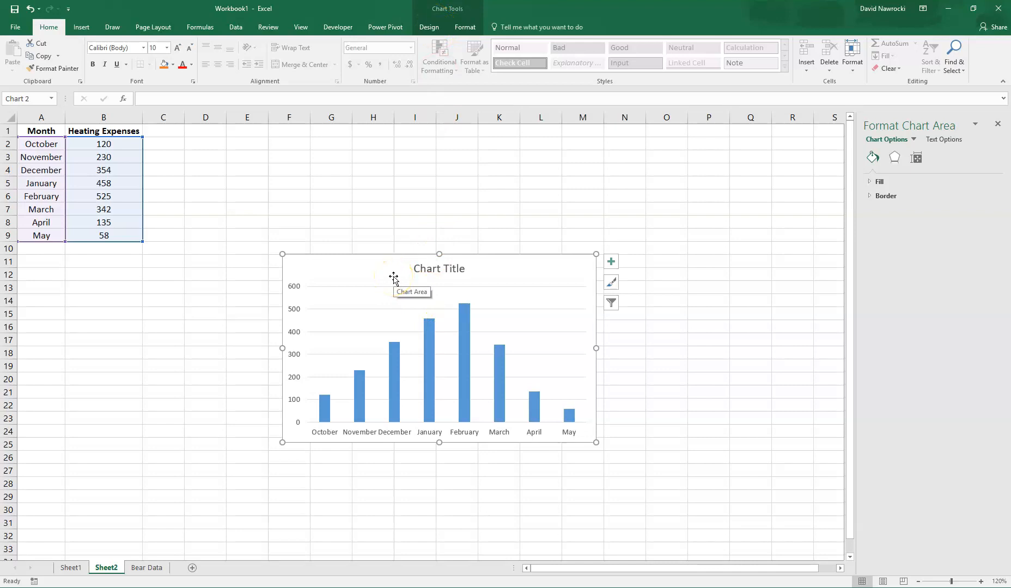
# Step: Set a custom text angle of -33° for the month labels on the chart's horizontal axis
pyautogui.click(395, 433)
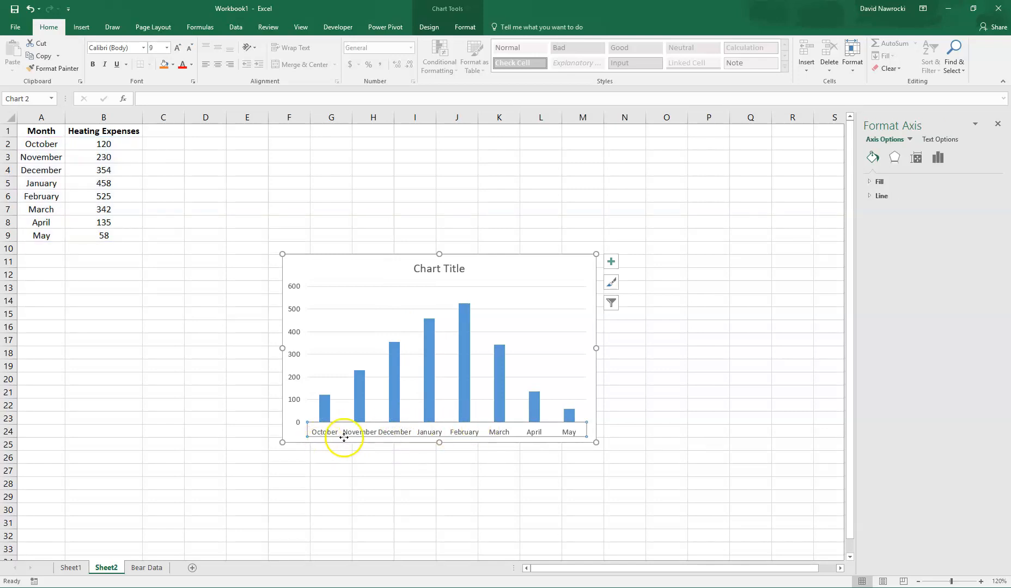
pyautogui.rightClick(465, 433)
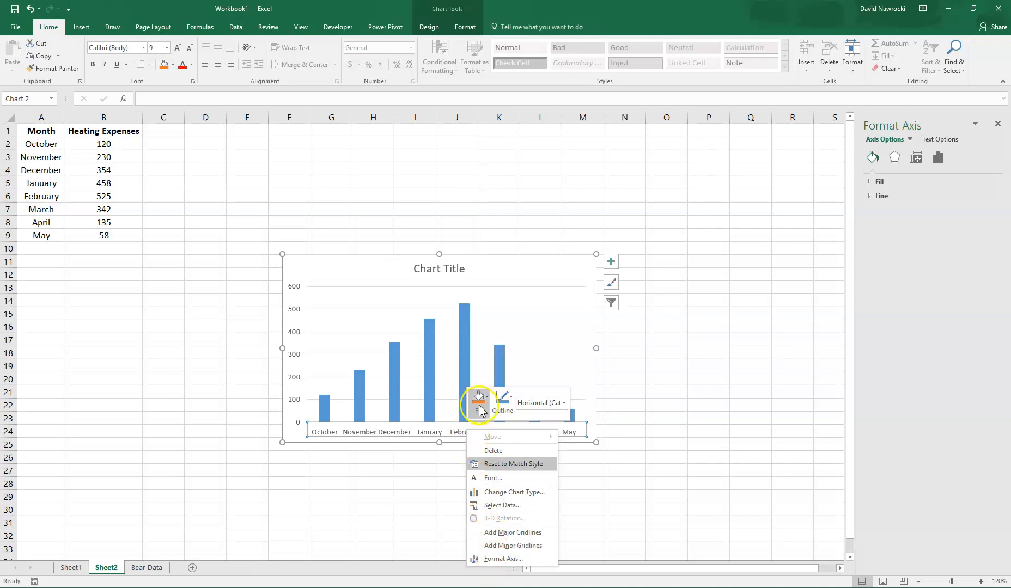
pyautogui.rightClick(428, 433)
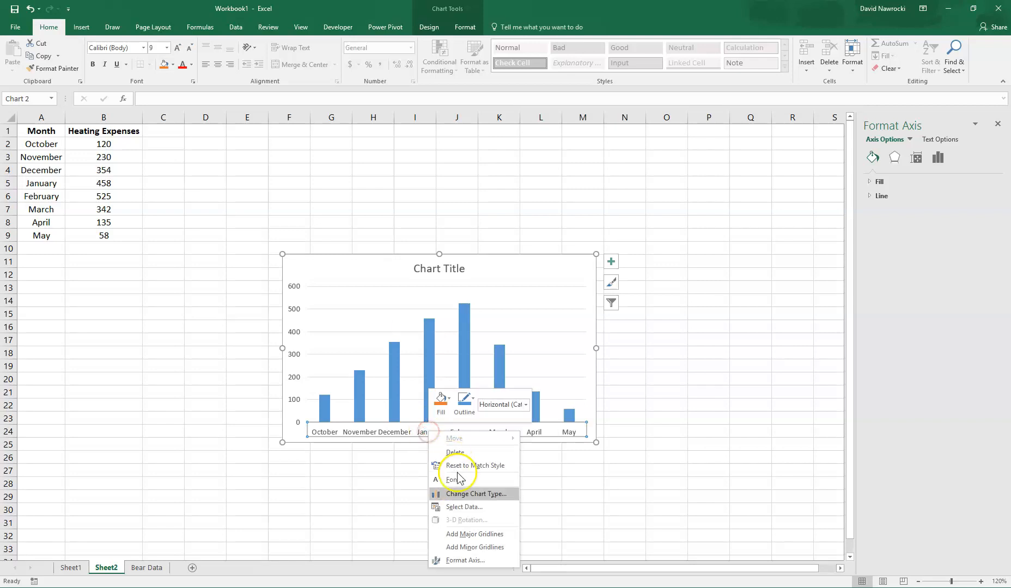
pyautogui.click(467, 562)
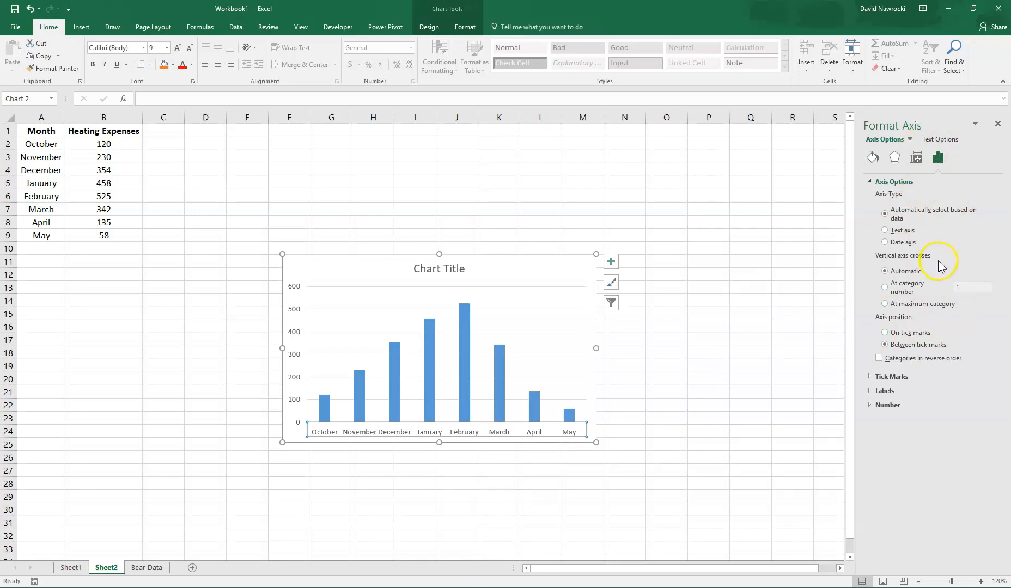
pyautogui.click(943, 140)
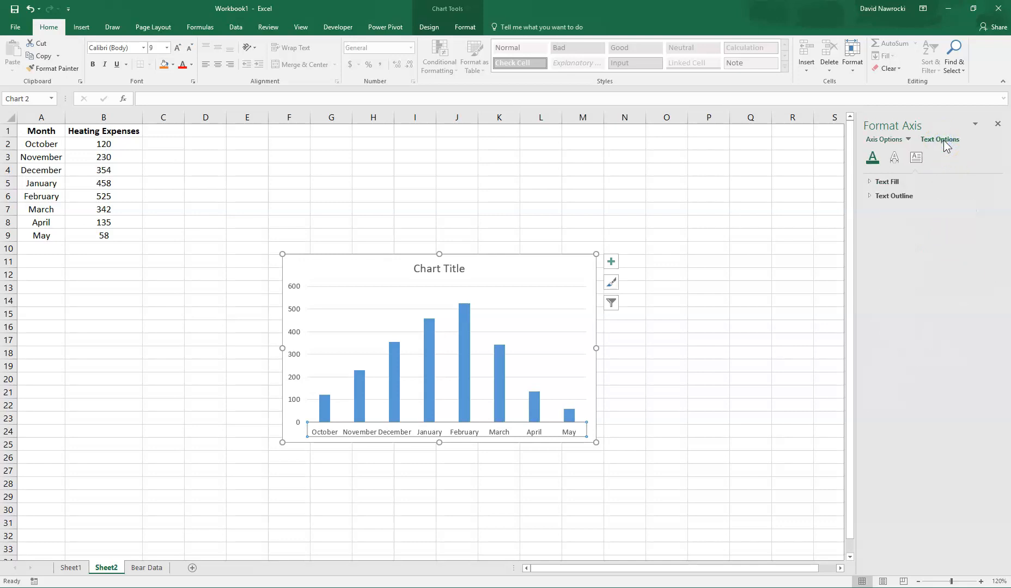
pyautogui.click(915, 161)
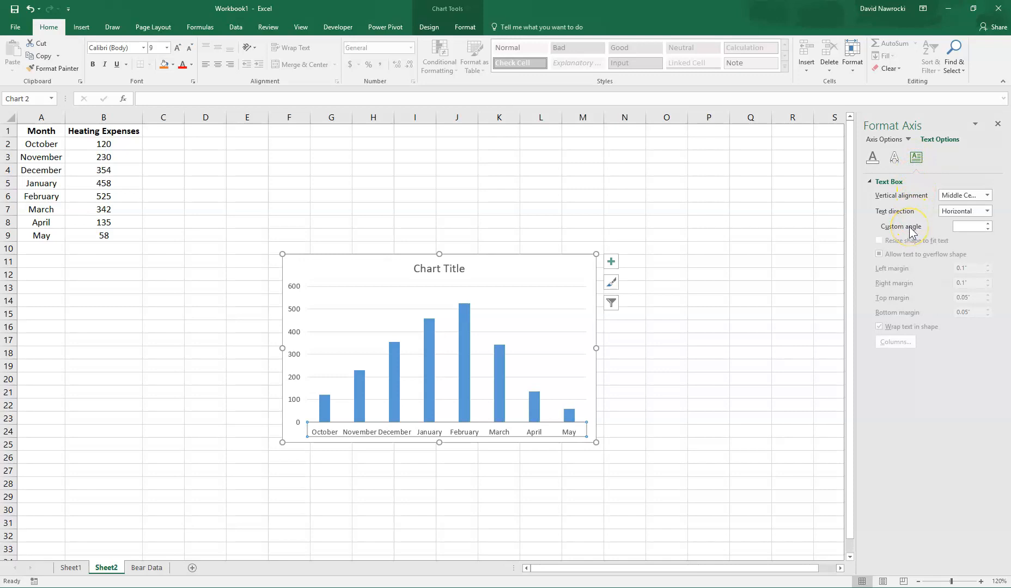
pyautogui.click(988, 229)
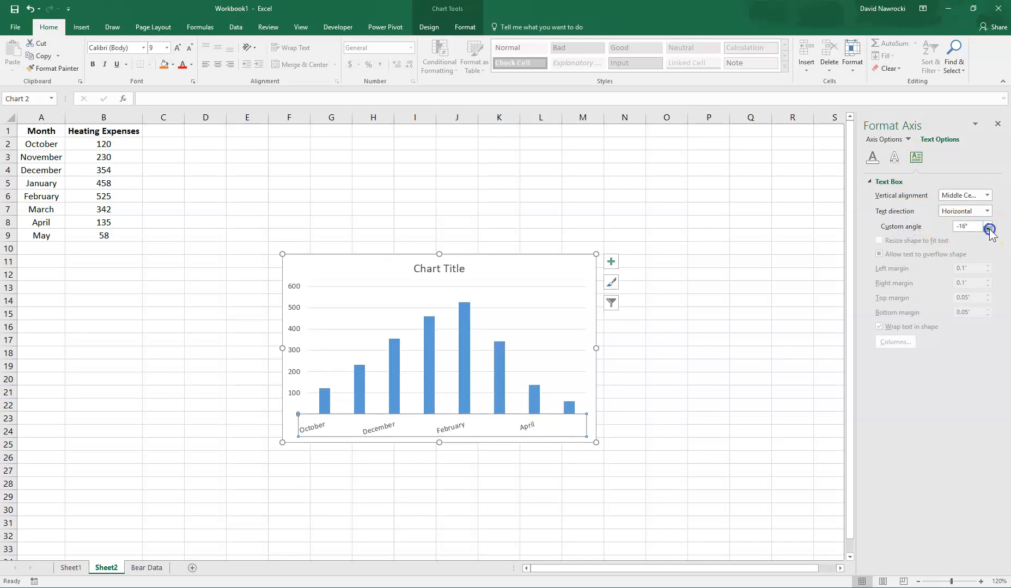
pyautogui.moveTo(988, 229); pyautogui.dragTo(988, 224)
pyautogui.click(680, 366)
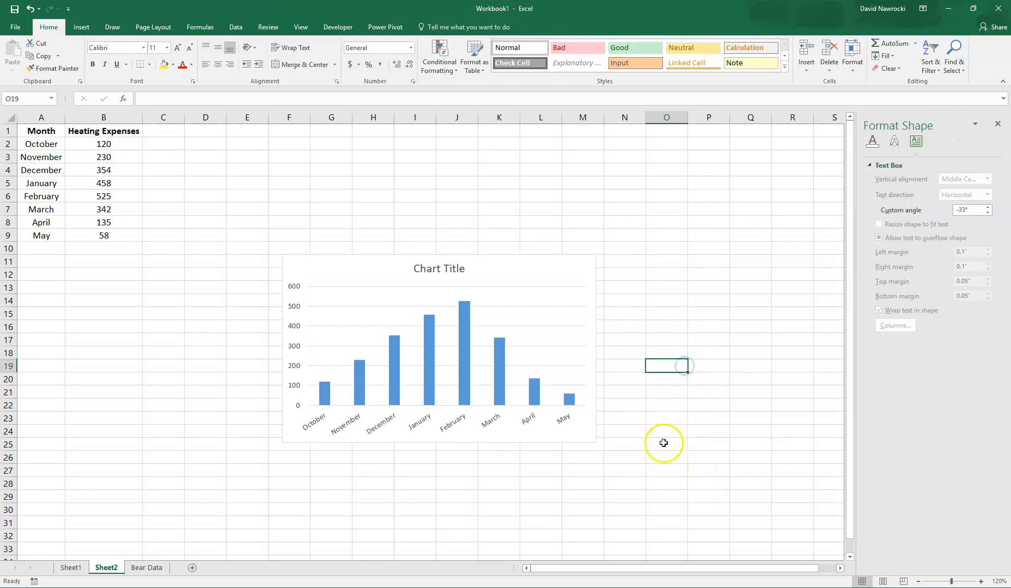
# Step: Replace the placeholder chart title with "Heating Expenses"
pyautogui.click(436, 270)
pyautogui.click(414, 268)
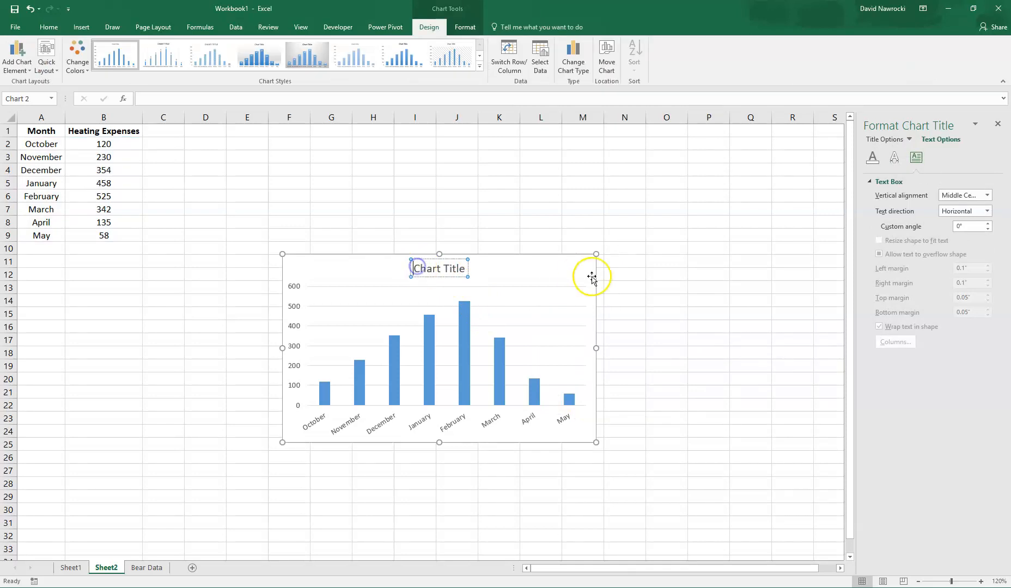
pyautogui.press('Delete')
pyautogui.press('Delete')
pyautogui.press('Delete')
pyautogui.press('Delete')
pyautogui.press('Delete')
pyautogui.press('Delete')
pyautogui.press('Delete')
pyautogui.press('Delete')
pyautogui.press('Delete')
pyautogui.press('Delete')
pyautogui.press('Delete')
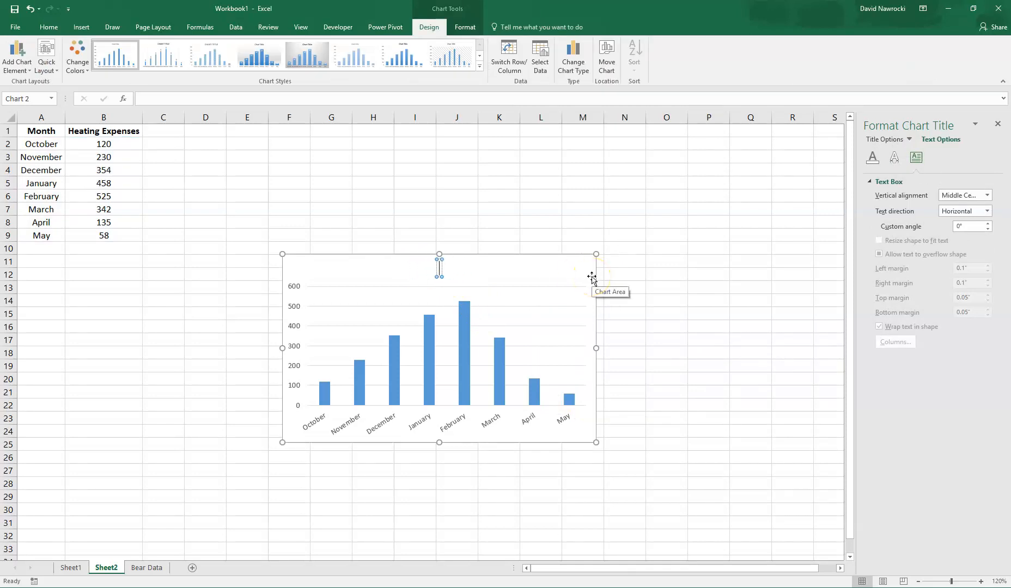
pyautogui.write('Heating E')
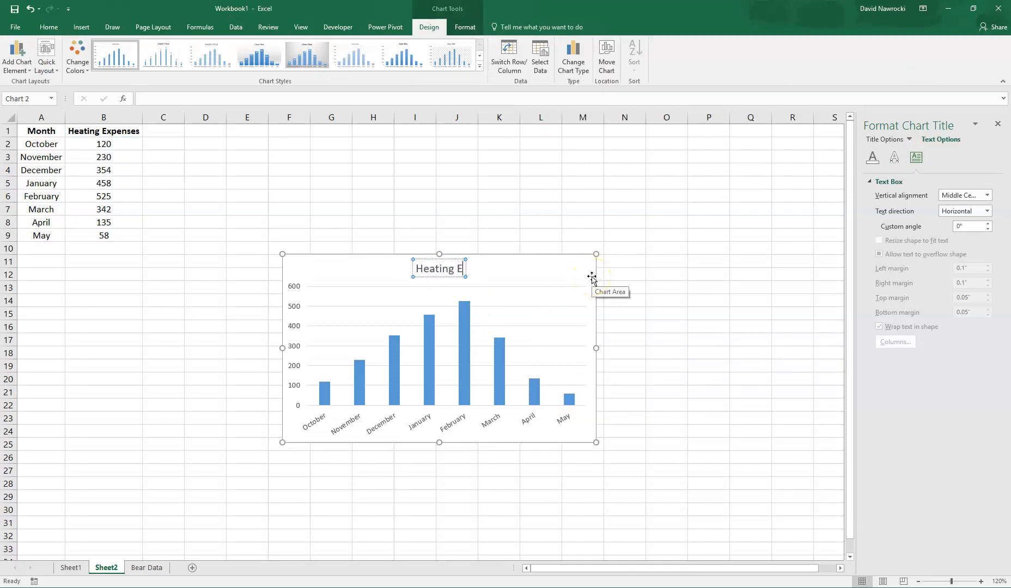
pyautogui.write('xpenses')
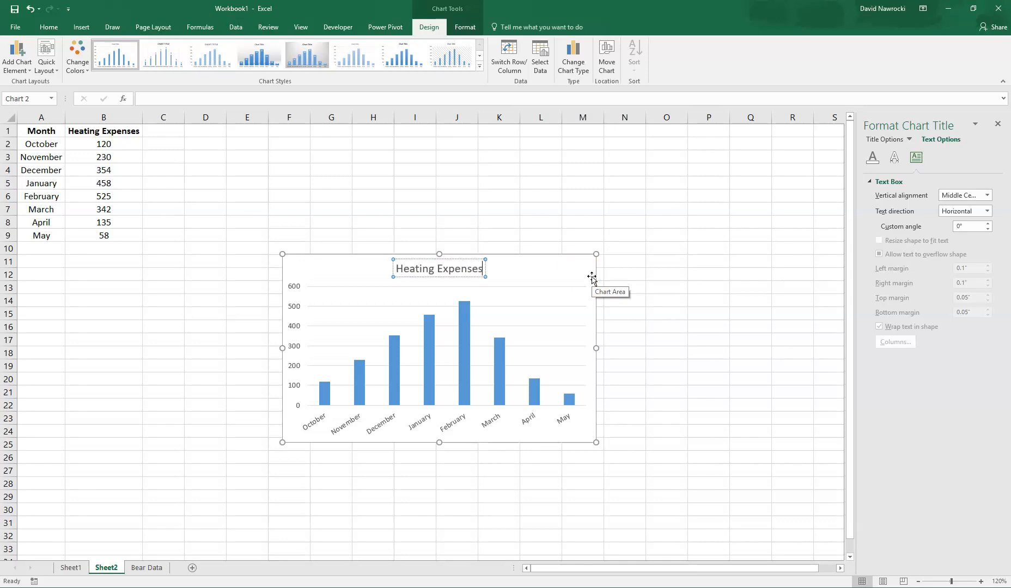
pyautogui.press('Return')
pyautogui.press('BackSpace')
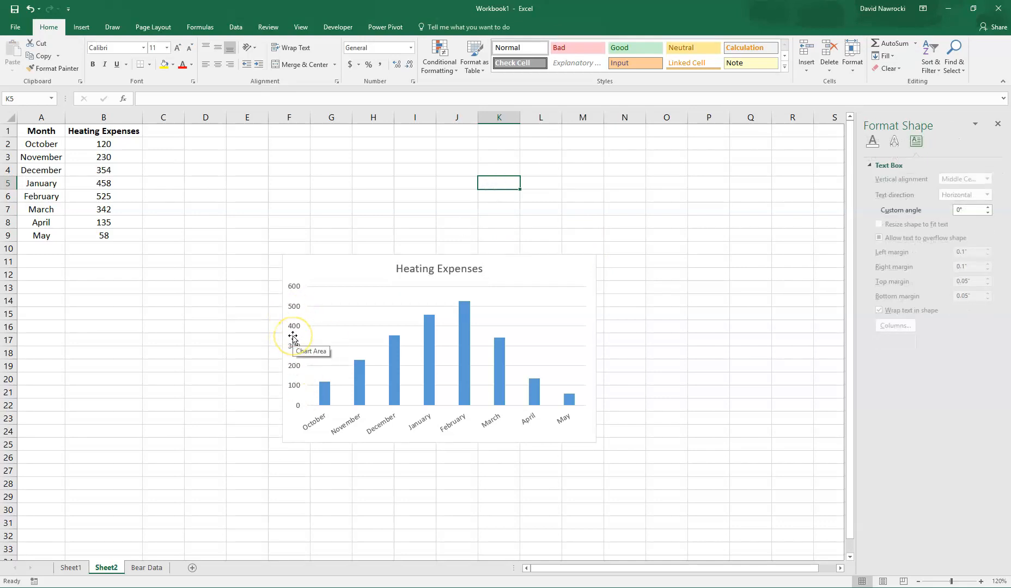
# Step: Add a primary vertical axis title to the heating expenses chart
pyautogui.click(559, 263)
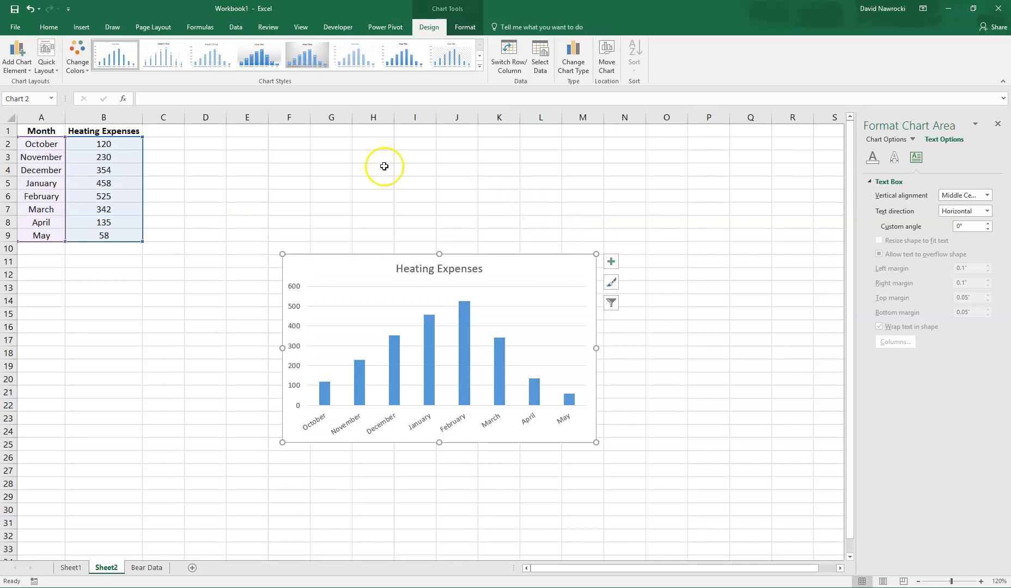
pyautogui.click(20, 61)
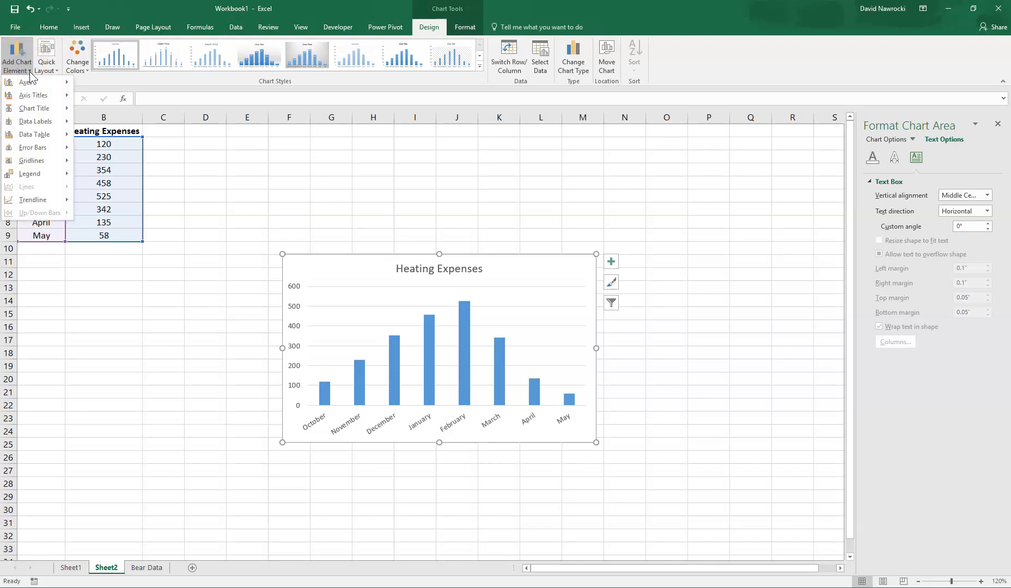
pyautogui.click(32, 96)
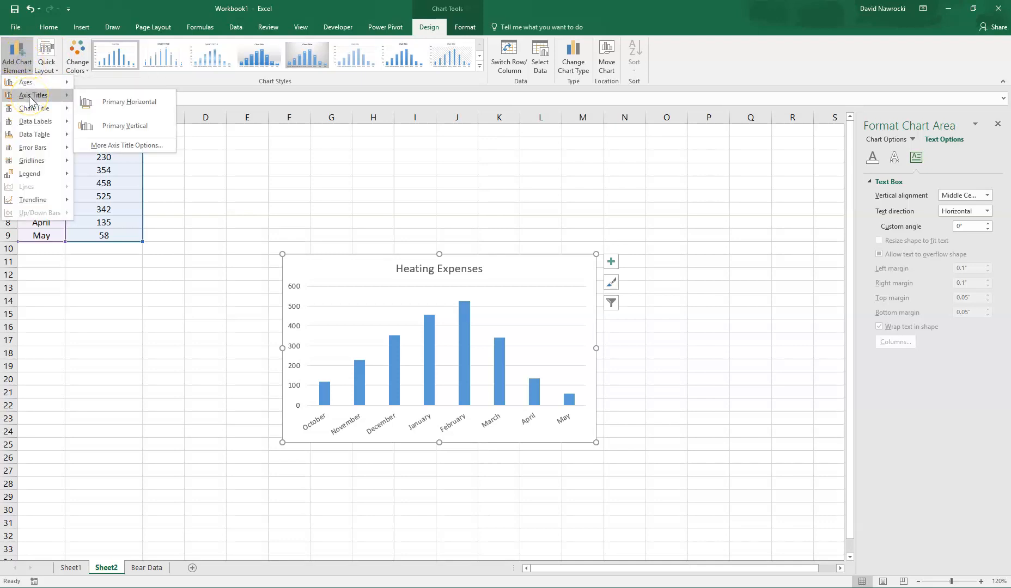
pyautogui.click(117, 125)
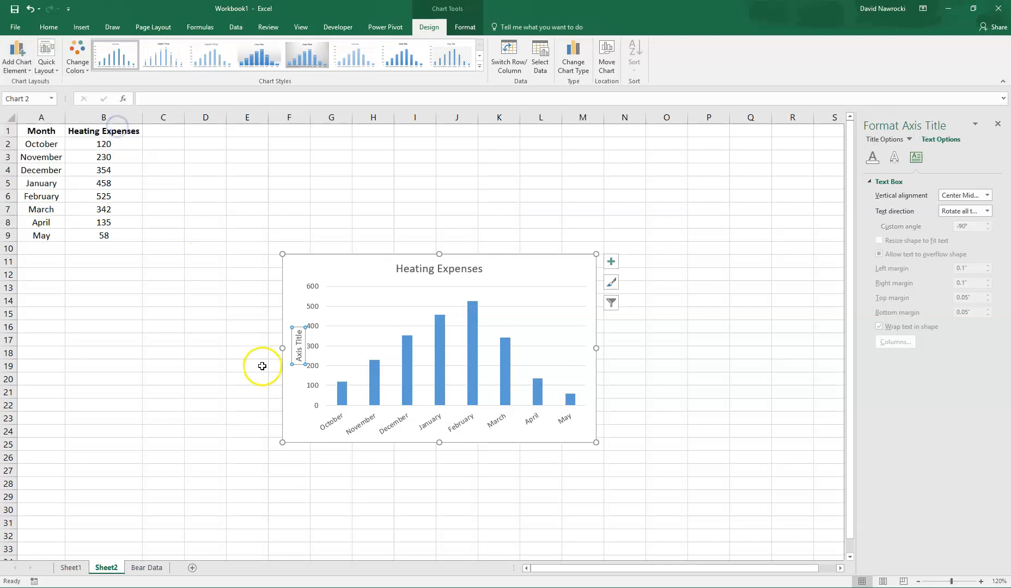
# Step: Replace the vertical axis title's placeholder text with "Expenses"
pyautogui.click(298, 356)
pyautogui.doubleClick(298, 356)
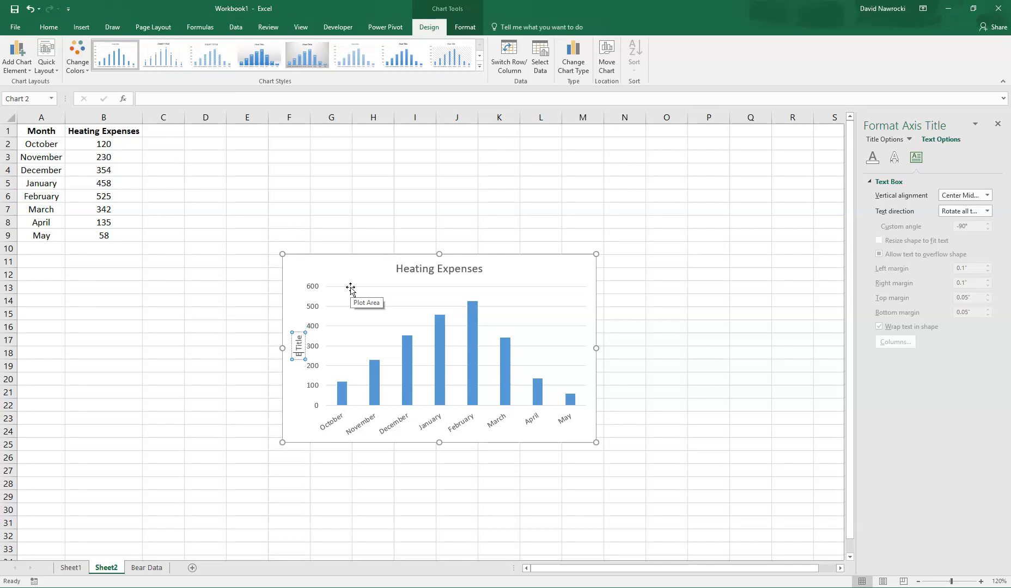
pyautogui.write('Experse')
pyautogui.click(346, 290)
pyautogui.write('s')
pyautogui.press('Delete')
pyautogui.press('Delete')
pyautogui.press('Delete')
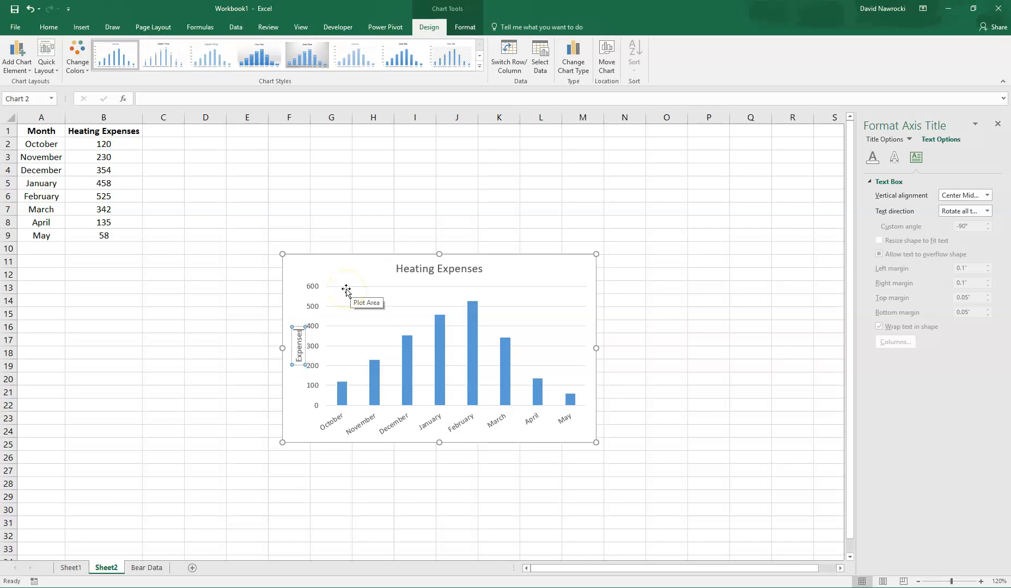
pyautogui.click(356, 266)
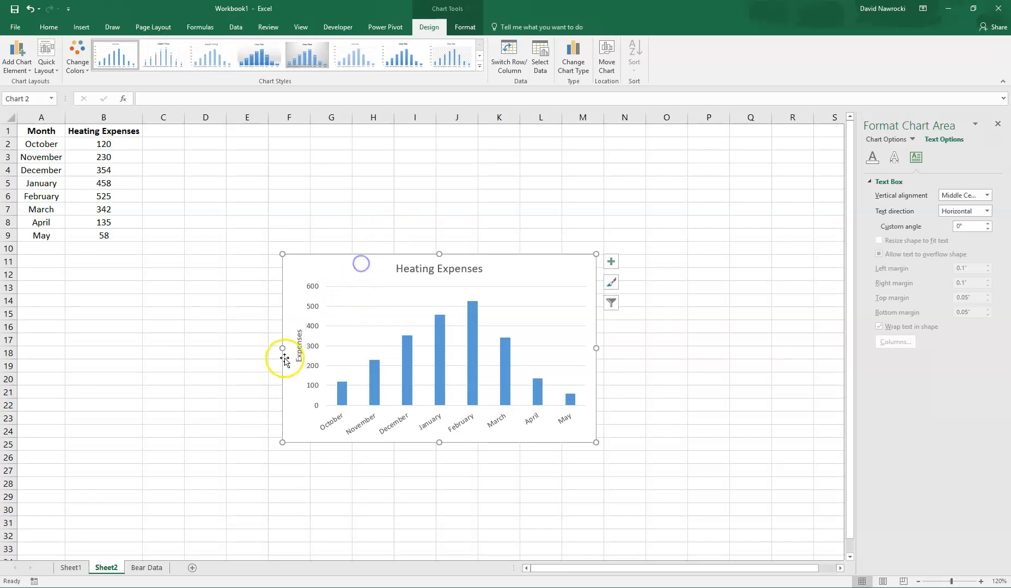
# Step: Nudge the vertical axis title slightly away from the axis numbers and set its font size to 12
pyautogui.click(299, 349)
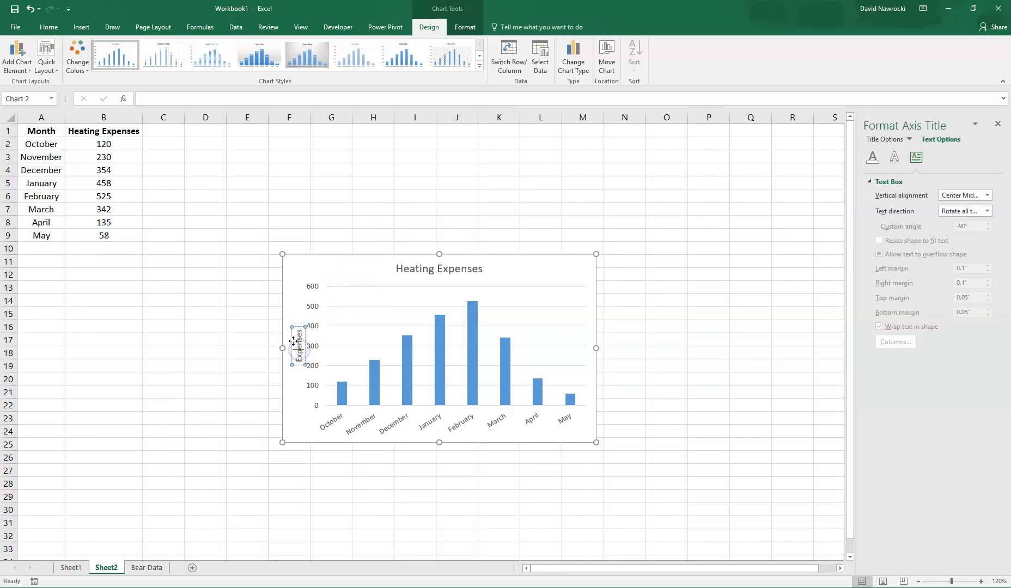
pyautogui.moveTo(288, 339); pyautogui.dragTo(288, 339)
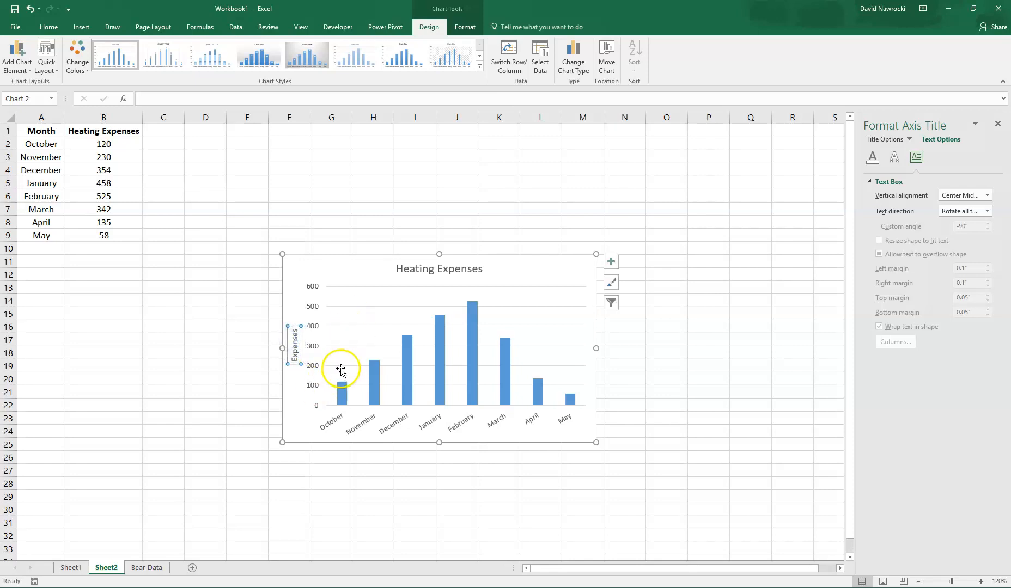
pyautogui.click(297, 347)
pyautogui.click(288, 359)
pyautogui.click(294, 325)
pyautogui.doubleClick(293, 329)
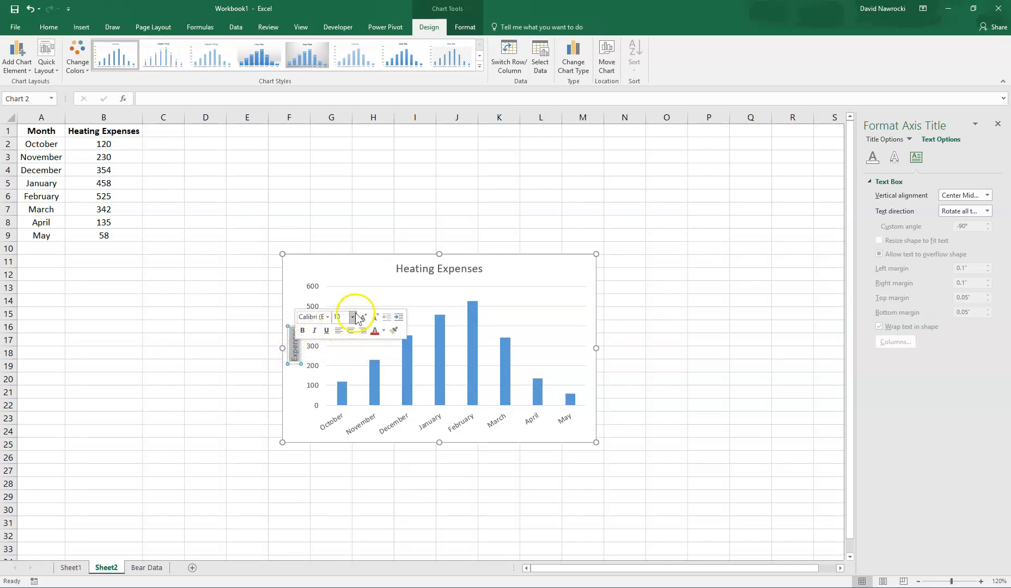
pyautogui.click(352, 317)
pyautogui.click(345, 382)
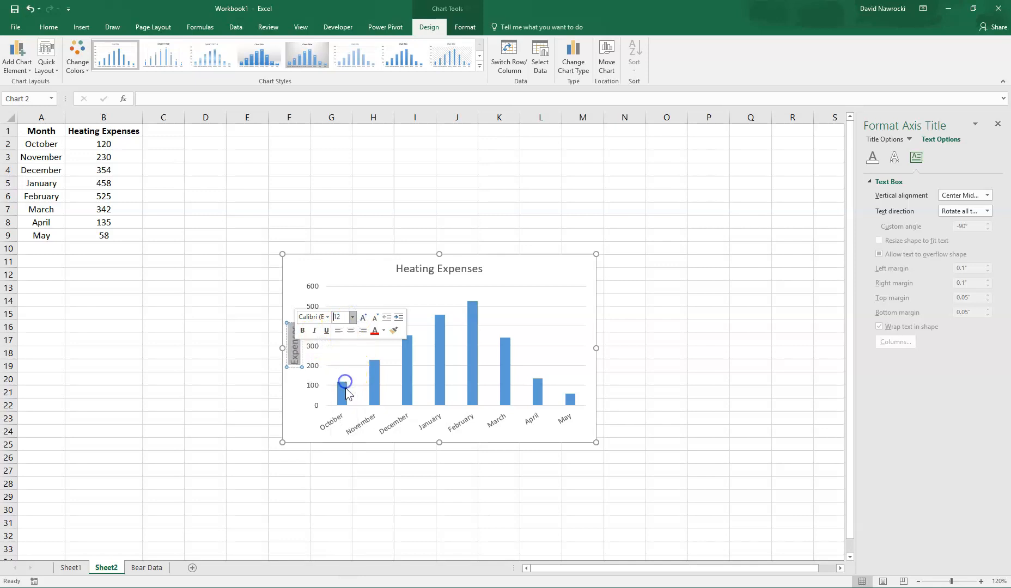
# Step: Enlarge the chart so it extends up to about row 7 and across to about column O
pyautogui.click(385, 295)
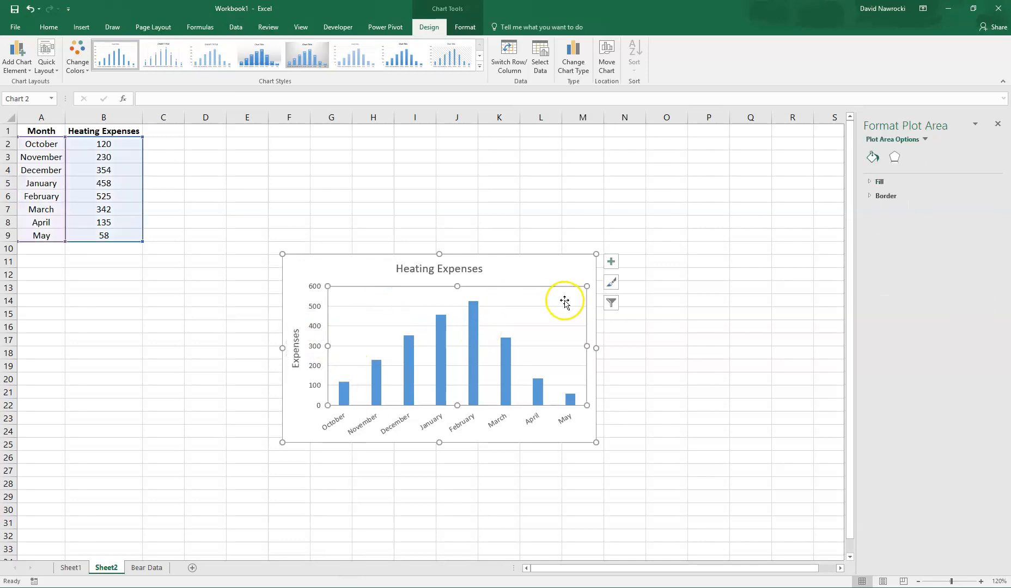
pyautogui.moveTo(586, 286); pyautogui.dragTo(630, 240)
pyautogui.click(632, 248)
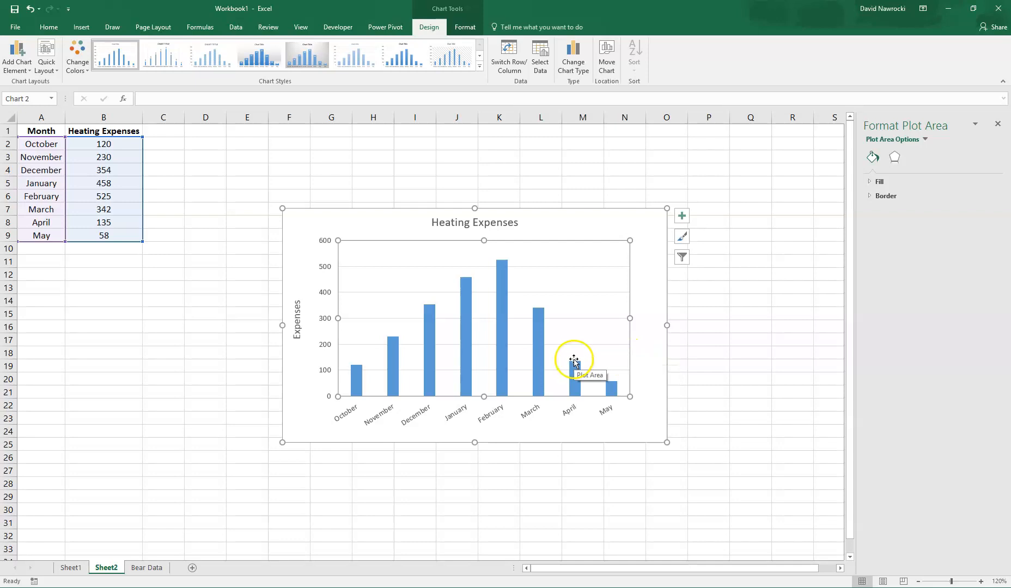
# Step: Widen the chart's columns by setting the data series gap width to 14%
pyautogui.rightClick(500, 329)
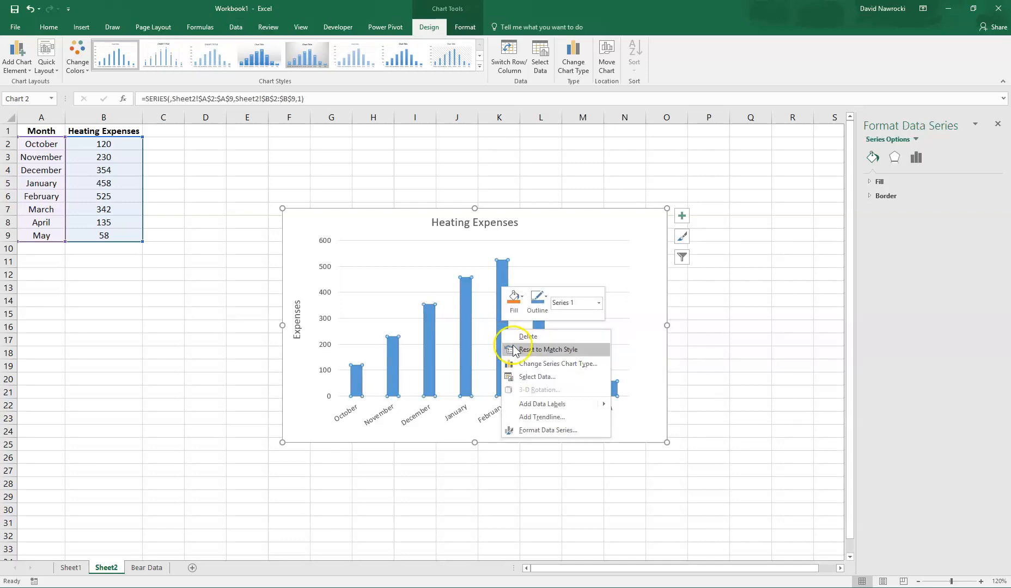
pyautogui.click(538, 431)
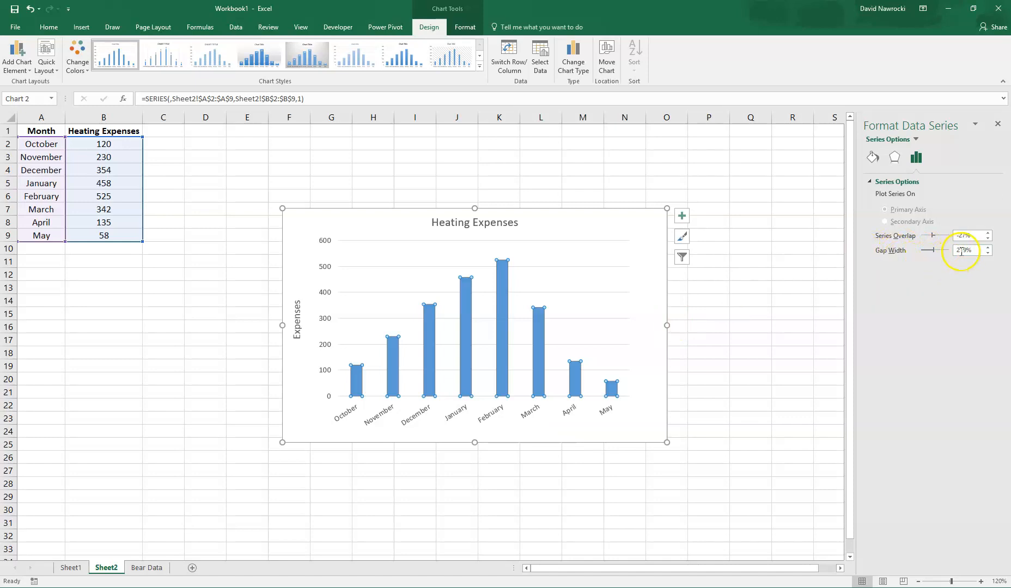
pyautogui.moveTo(932, 252); pyautogui.dragTo(929, 253)
pyautogui.moveTo(922, 254); pyautogui.dragTo(920, 254)
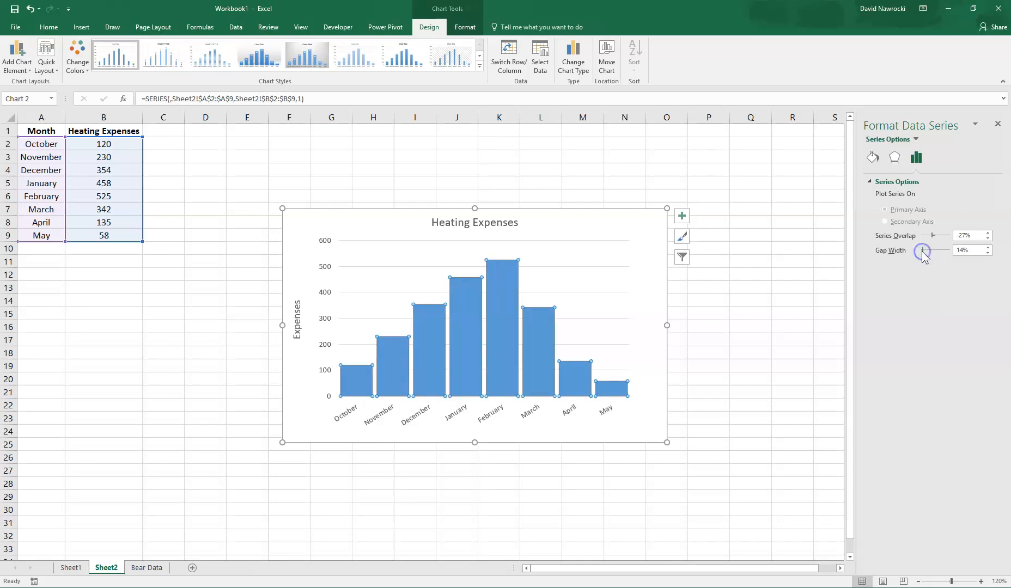
pyautogui.click(697, 300)
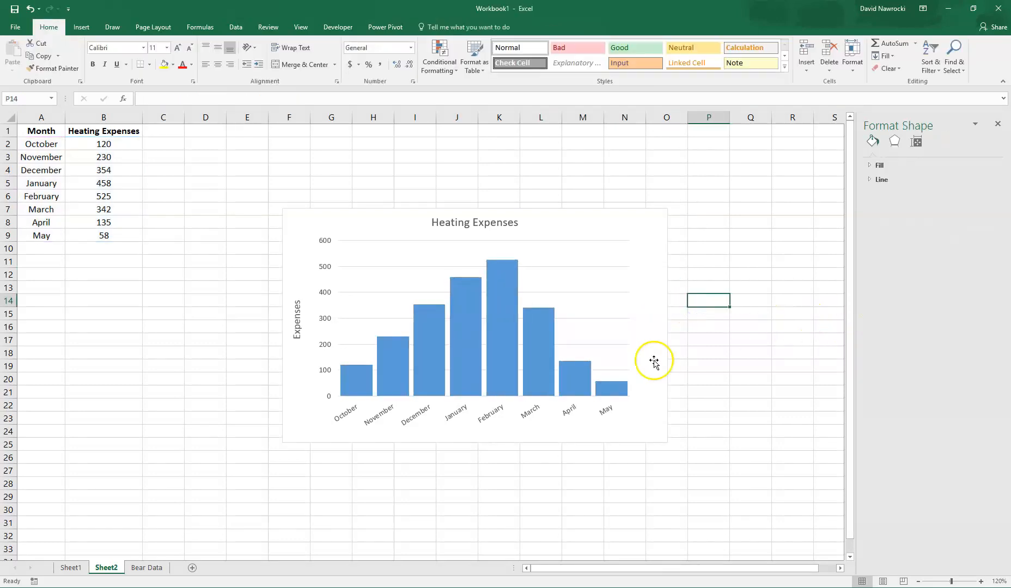
# Step: Examine the border line options of the chart's data series, leaving the border set to Automatic
pyautogui.moveTo(510, 338)
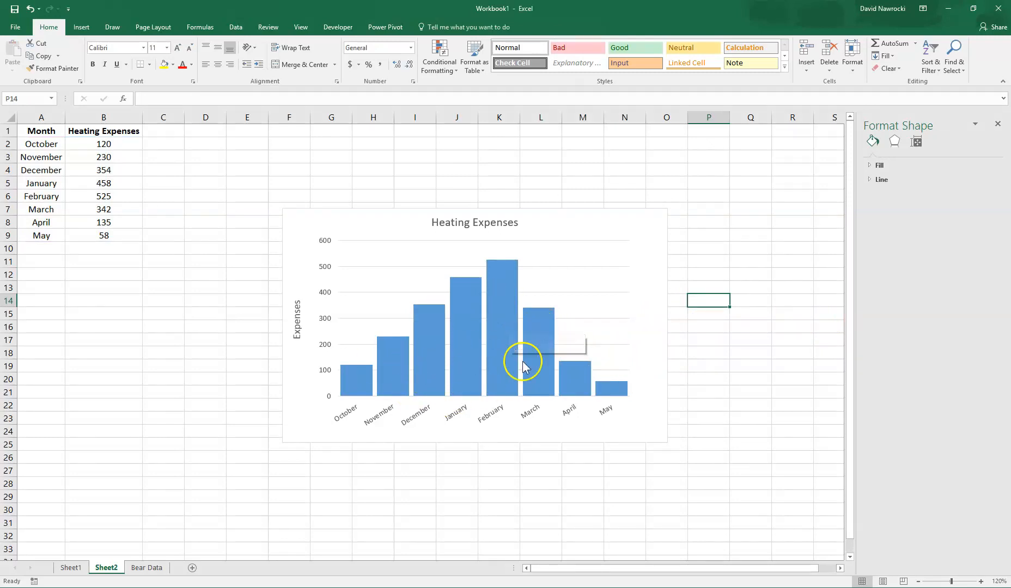
pyautogui.click(499, 322)
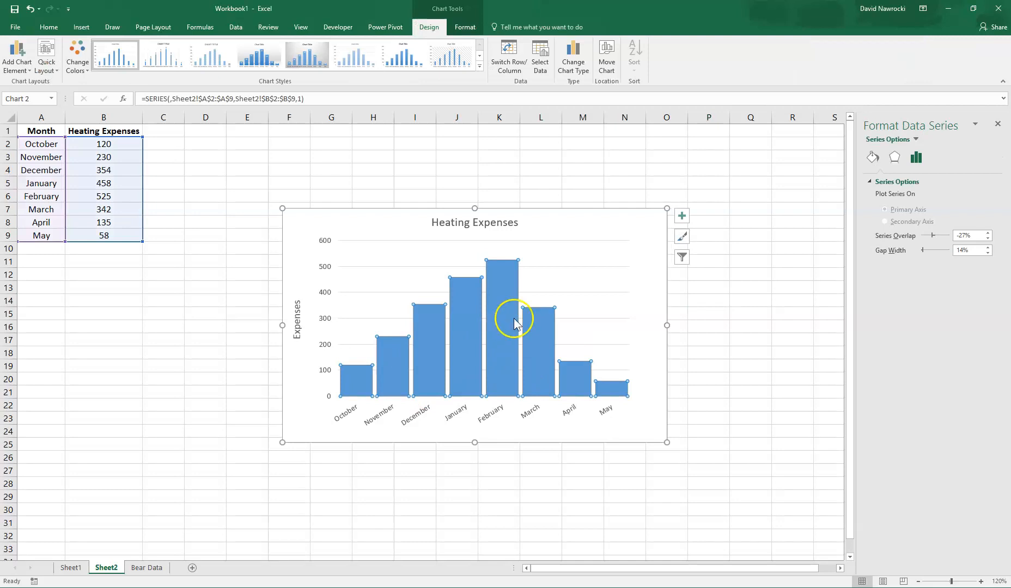
pyautogui.click(875, 157)
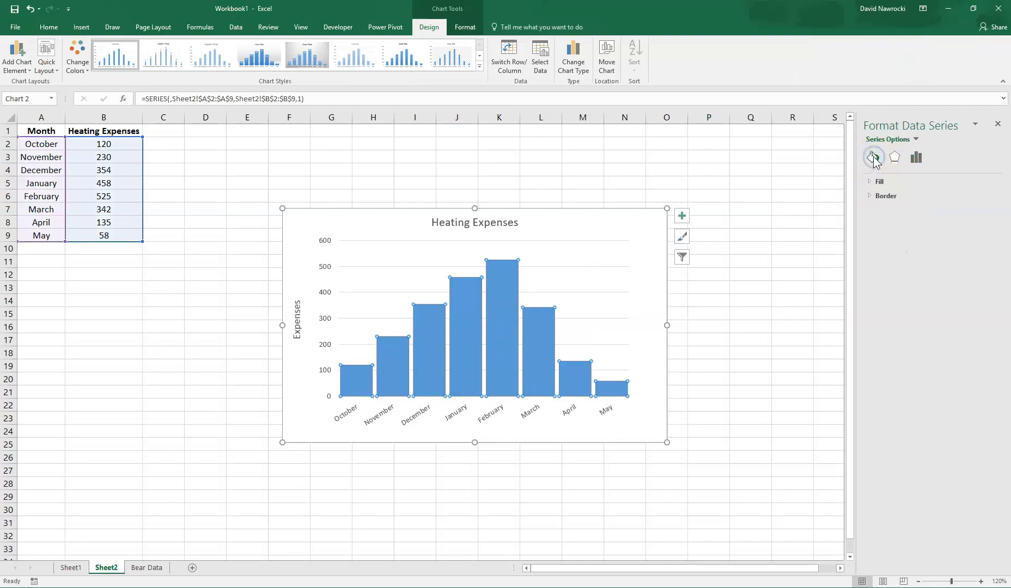
pyautogui.click(885, 197)
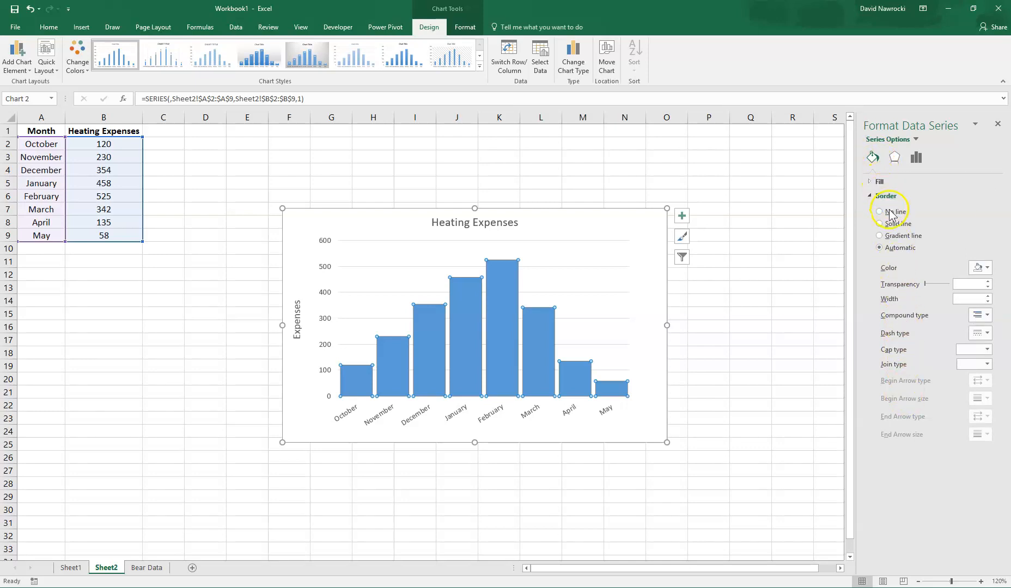
pyautogui.click(490, 313)
pyautogui.click(545, 186)
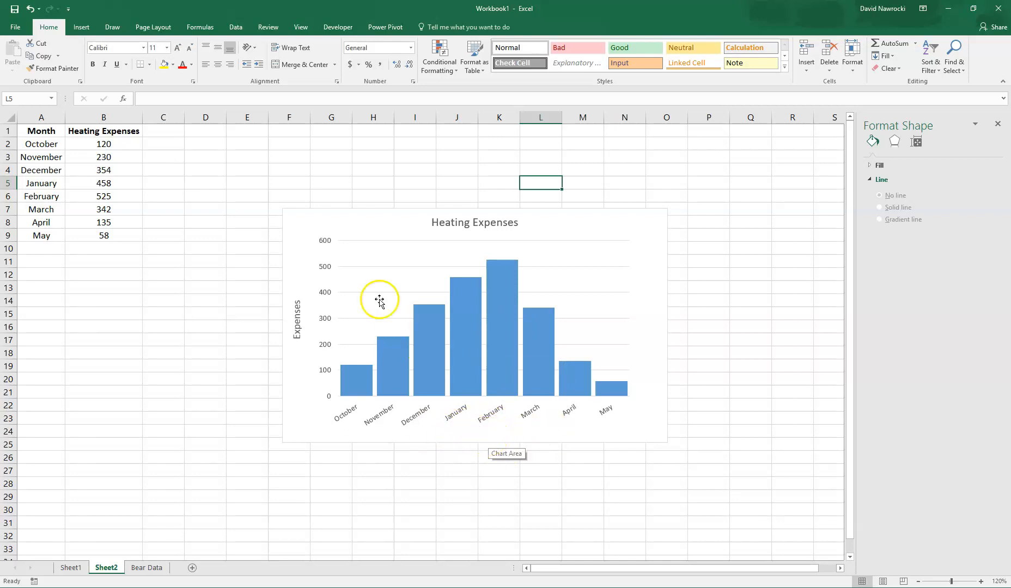
# Step: Add a primary horizontal axis title to the chart with the text "Months"
pyautogui.click(641, 229)
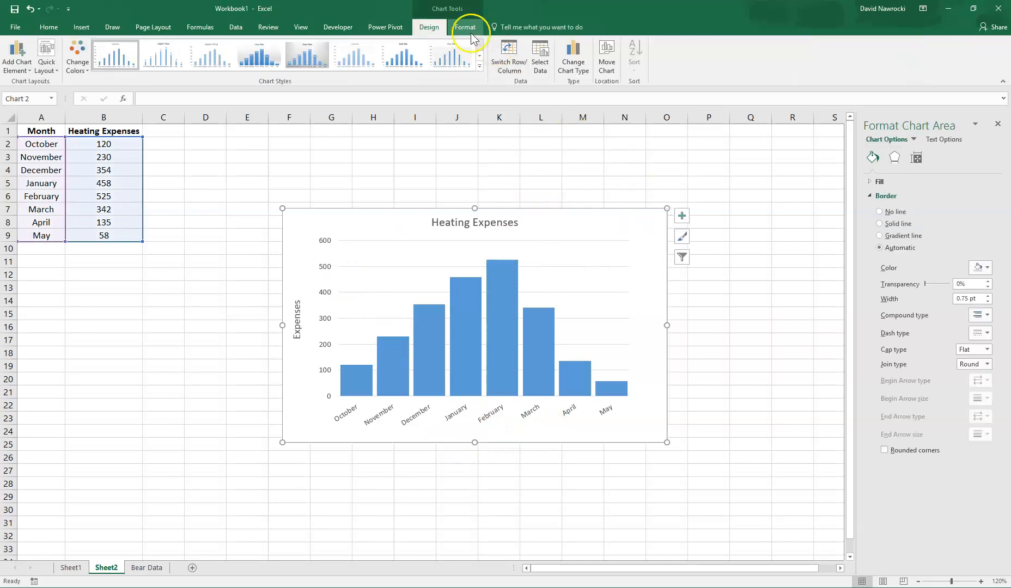
pyautogui.click(17, 57)
pyautogui.moveTo(70, 93)
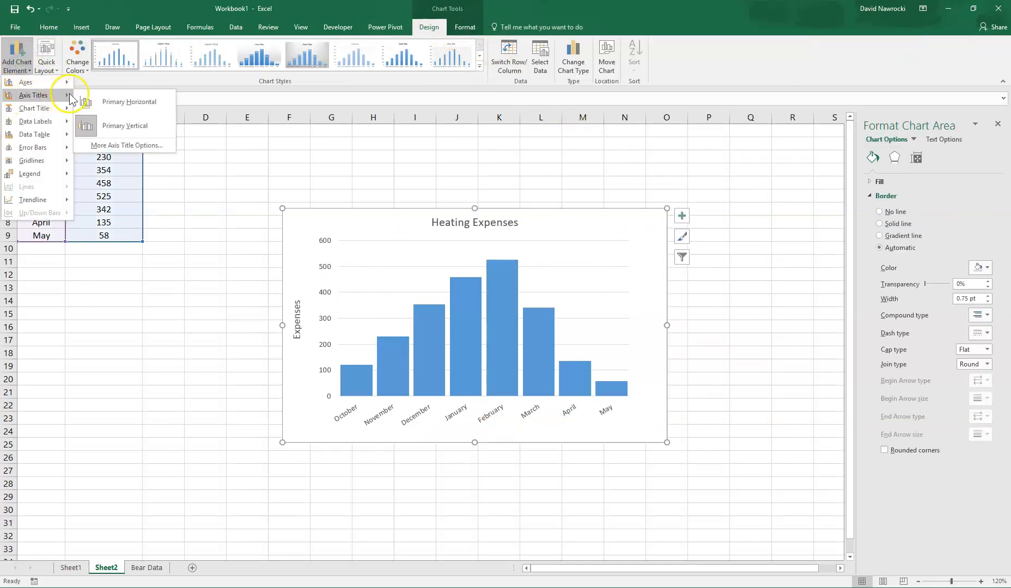
pyautogui.click(109, 99)
pyautogui.click(482, 435)
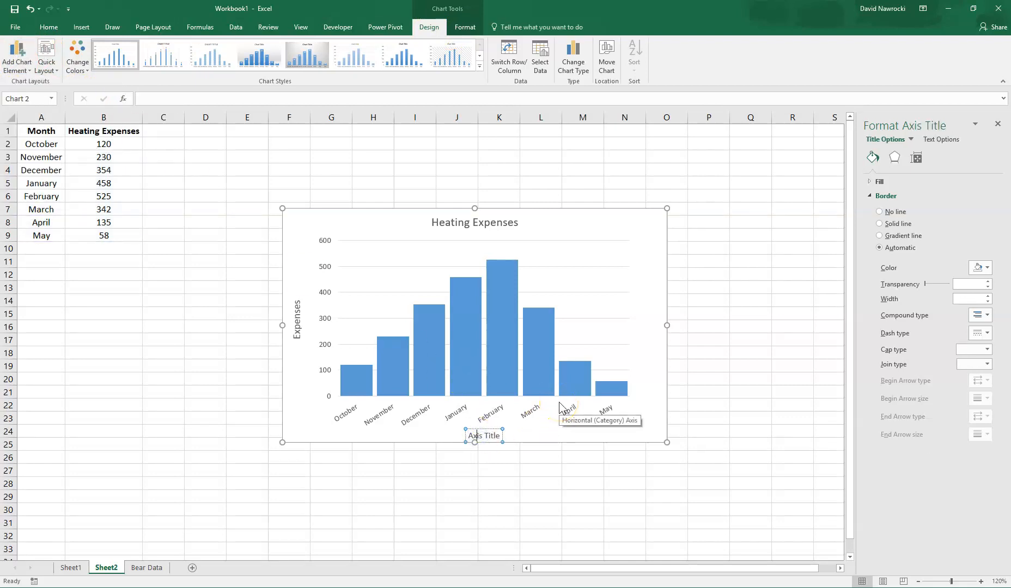
pyautogui.click(483, 435)
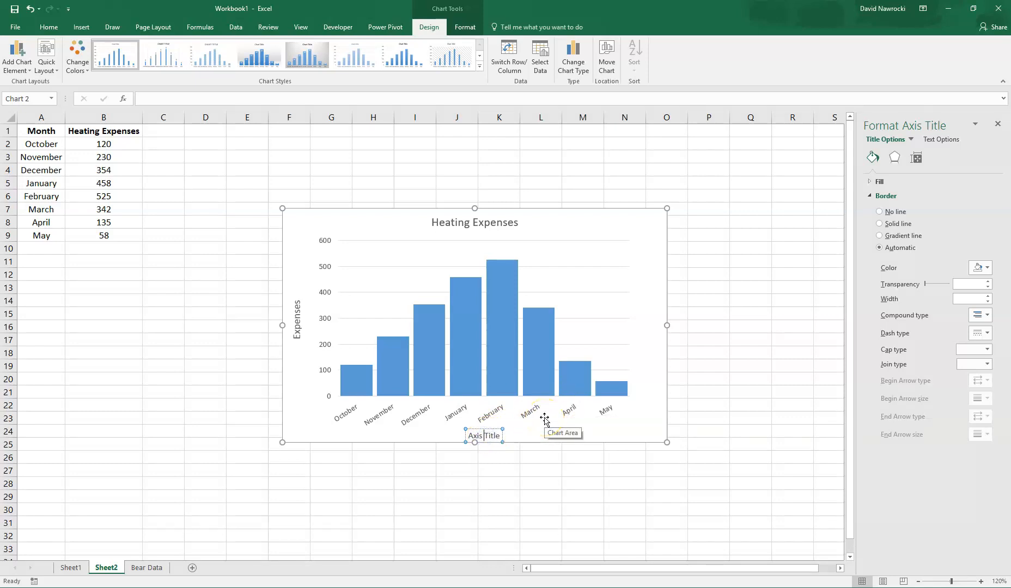
pyautogui.tripleClick(478, 436)
pyautogui.write('Months')
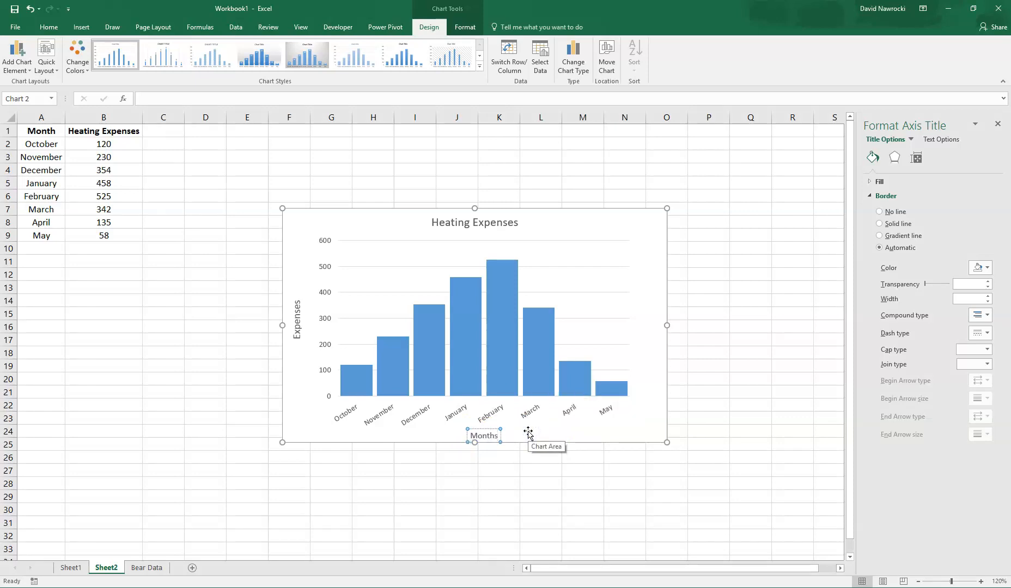
pyautogui.click(527, 433)
# Step: Set the font size of the horizontal axis title to 12 and deselect the chart
pyautogui.click(484, 436)
pyautogui.click(478, 433)
pyautogui.doubleClick(478, 433)
pyautogui.rightClick(490, 432)
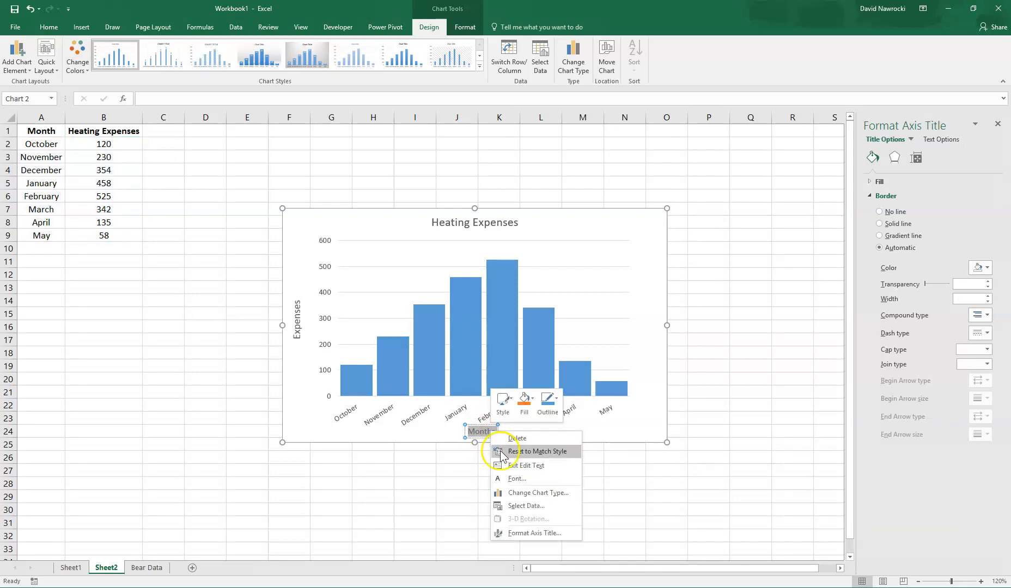
pyautogui.click(516, 478)
pyautogui.click(599, 254)
pyautogui.write('12')
pyautogui.press('Return')
pyautogui.click(617, 271)
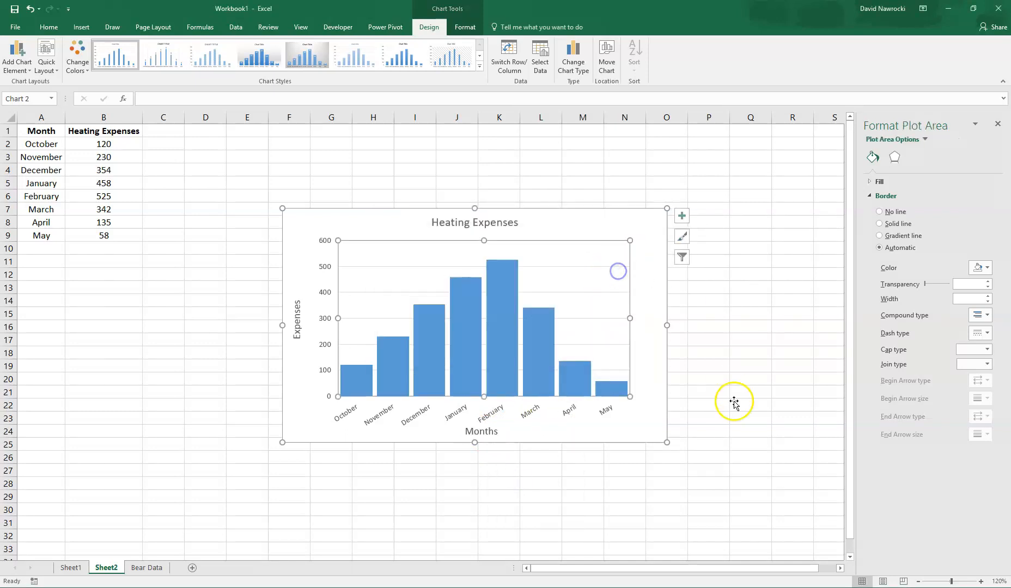
pyautogui.click(750, 314)
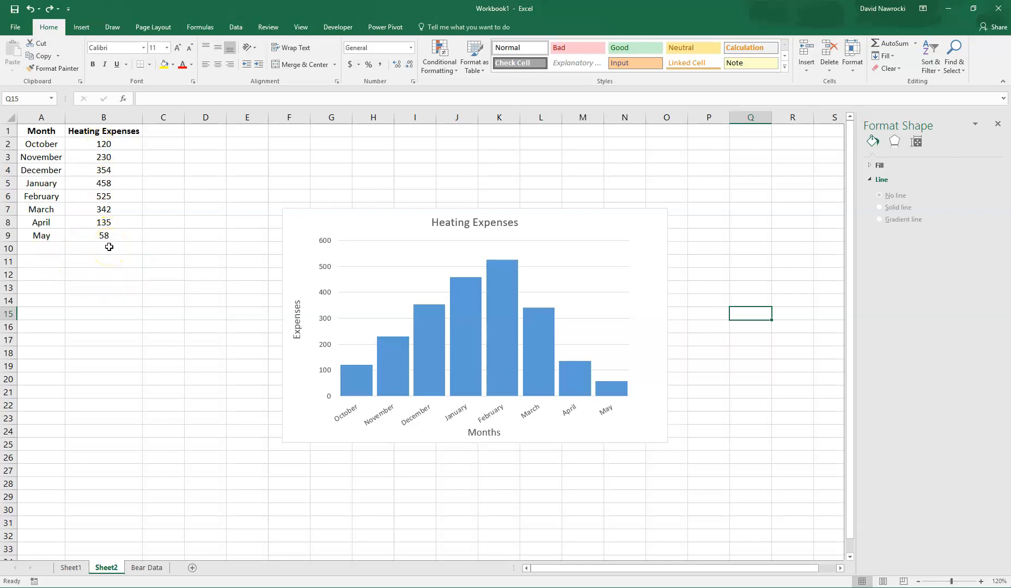
# Step: Add the labels "Total" in A10 and "Average" in A11 below the months and make both bold
pyautogui.click(46, 249)
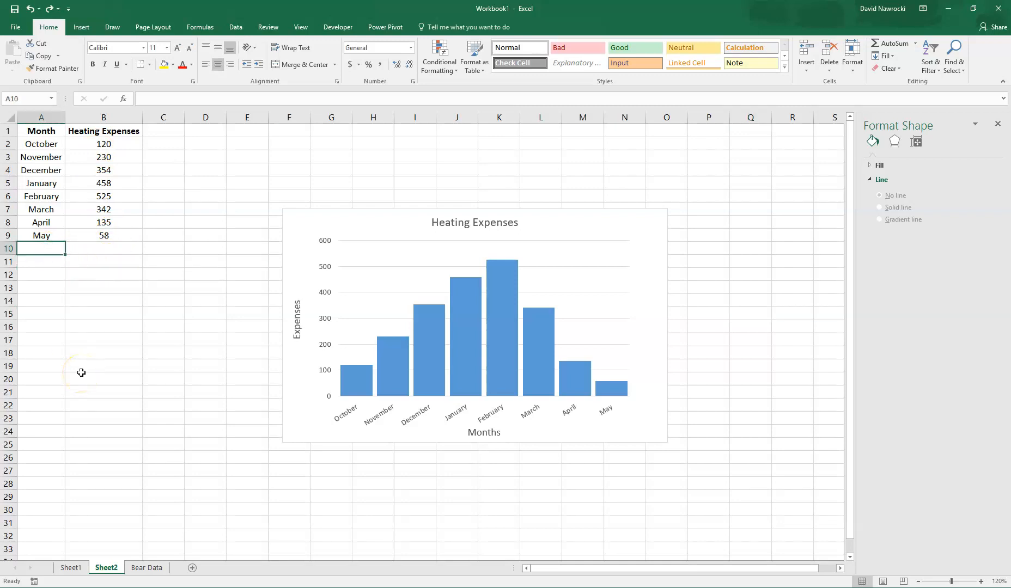
pyautogui.write('Total')
pyautogui.press('Return')
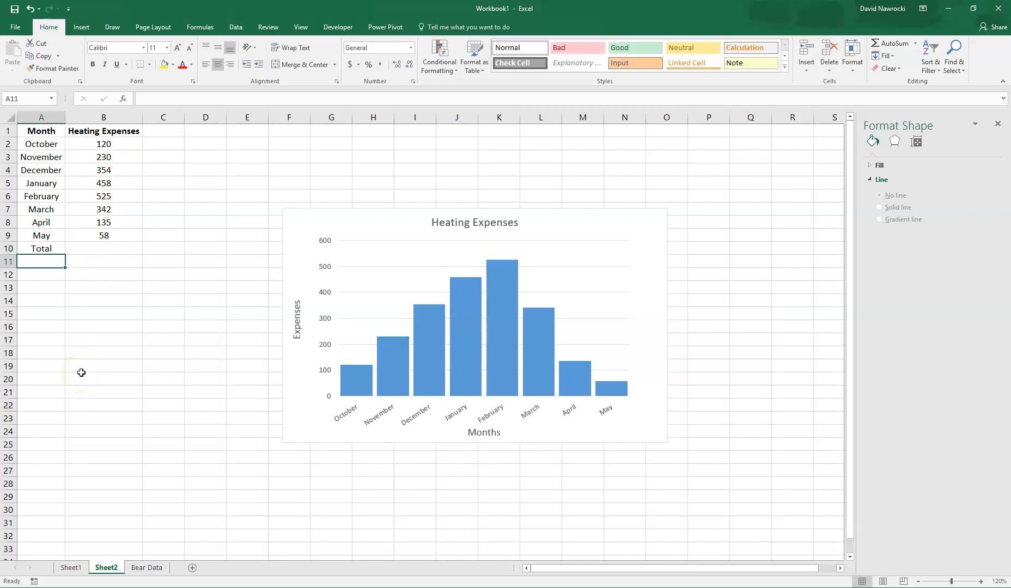
pyautogui.write('Average')
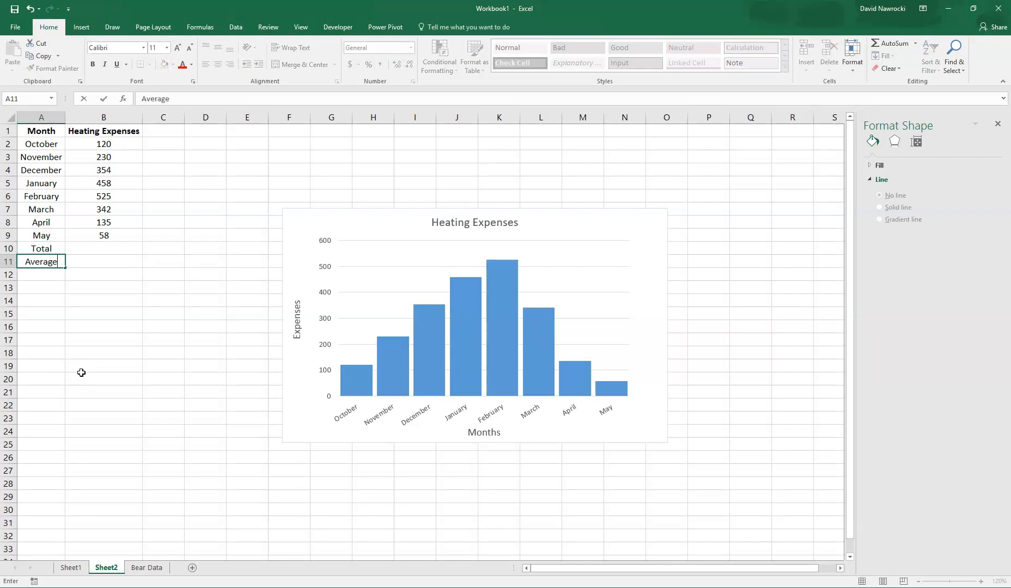
pyautogui.press('Up')
pyautogui.hotkey('shift', 'Down')
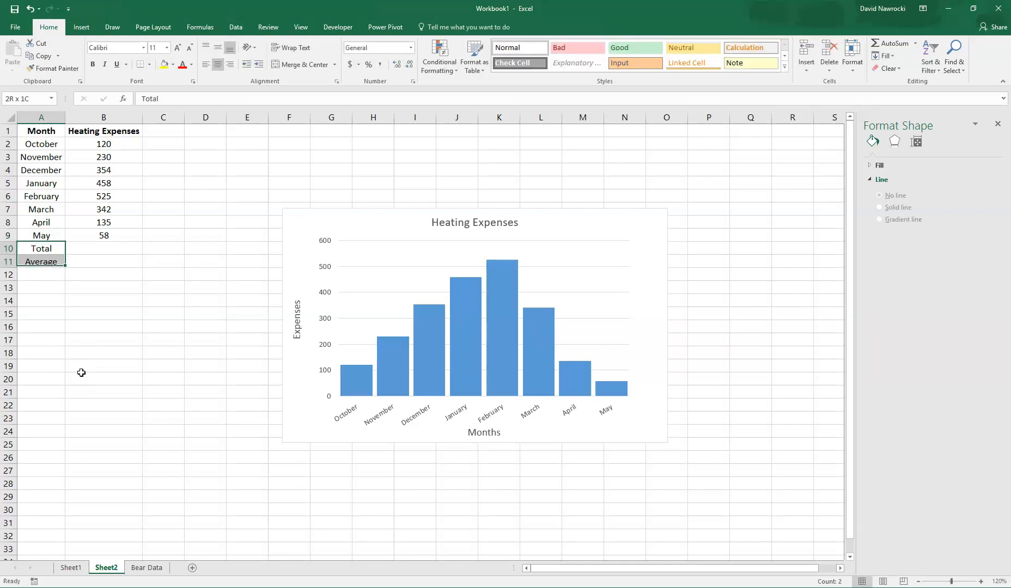
pyautogui.hotkey('ctrl', 'b')
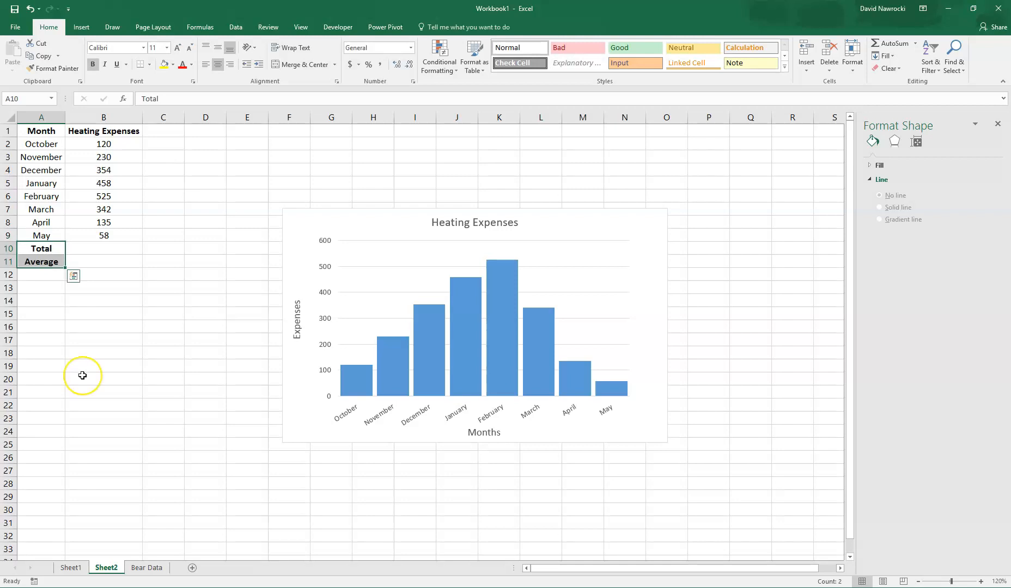
# Step: Sum the heating expenses B2:B9 in cell B10 with AutoSum
pyautogui.press('Right')
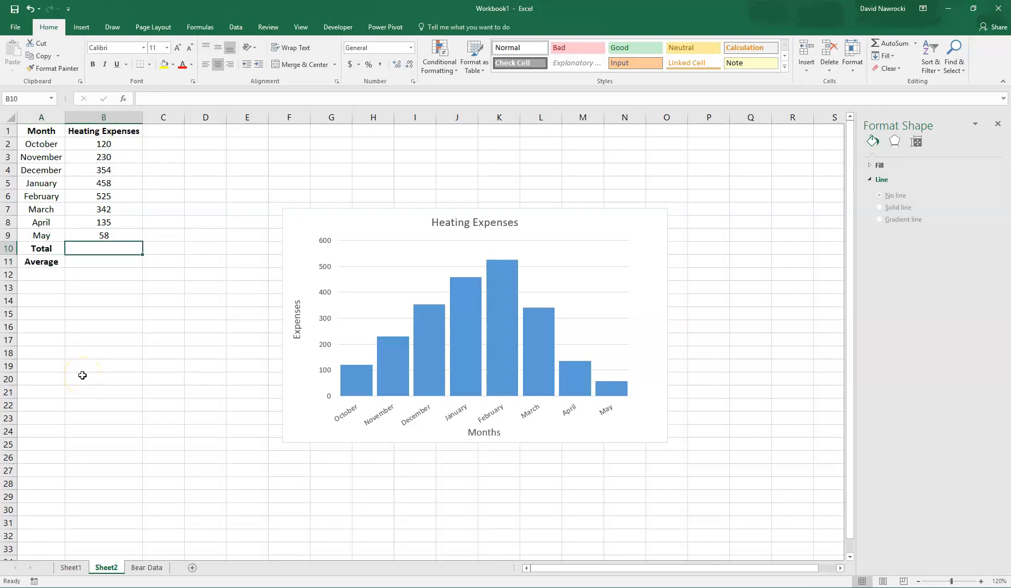
pyautogui.click(886, 46)
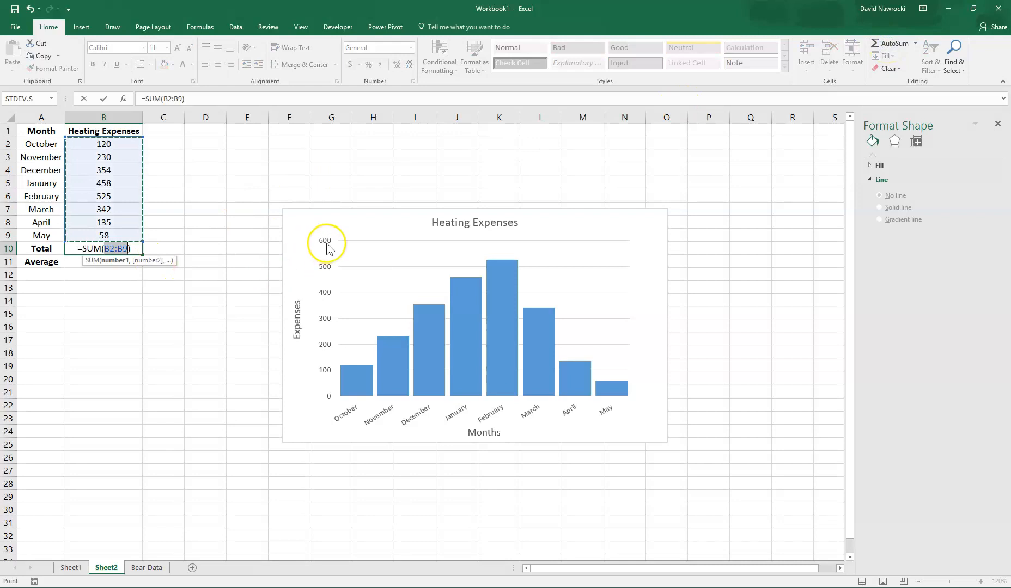
pyautogui.press('Return')
pyautogui.press('Up')
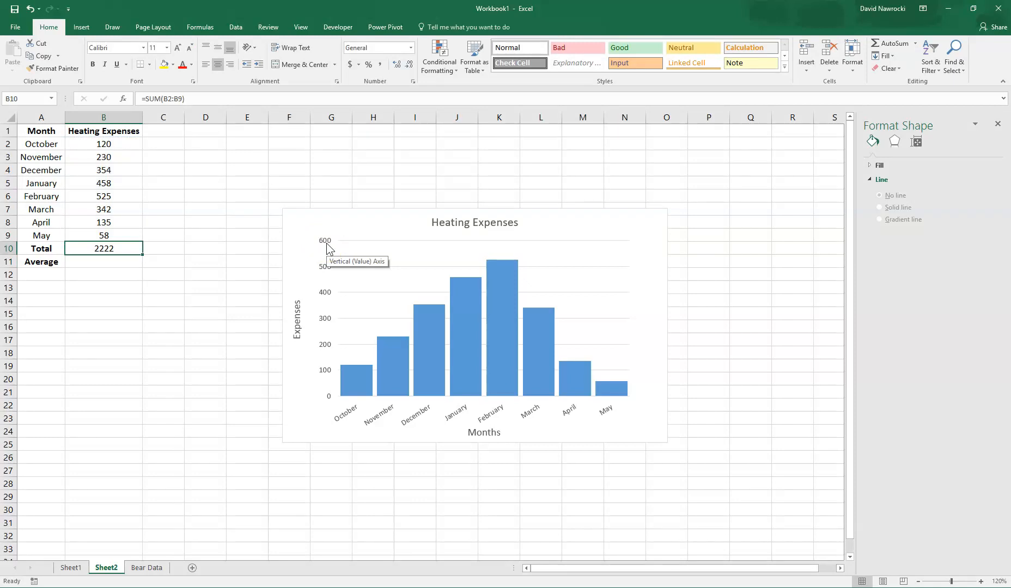
# Step: Calculate the average heating expense in B11 with the formula =AVERAGE(B2:B9)
pyautogui.press('Down')
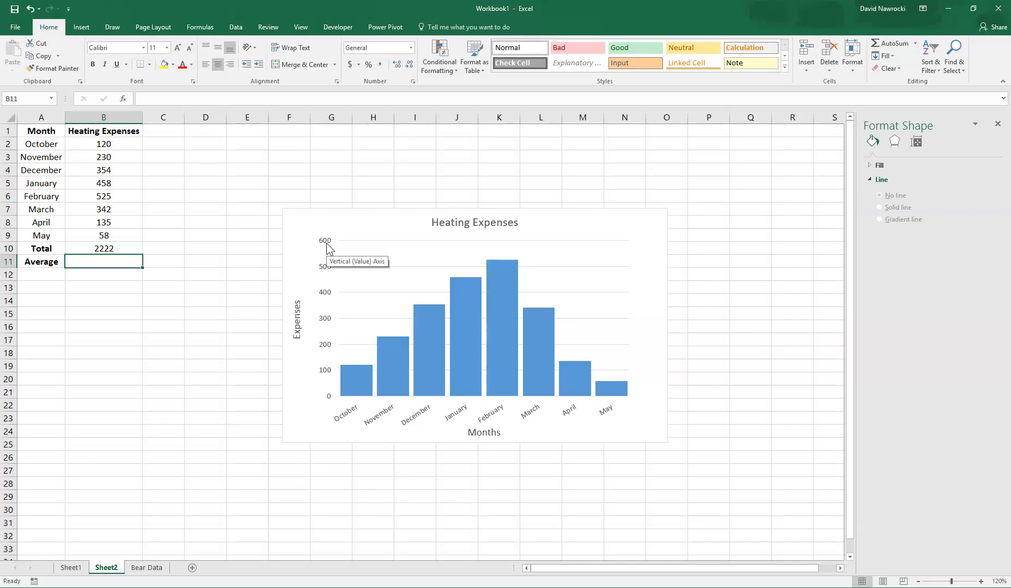
pyautogui.write('=')
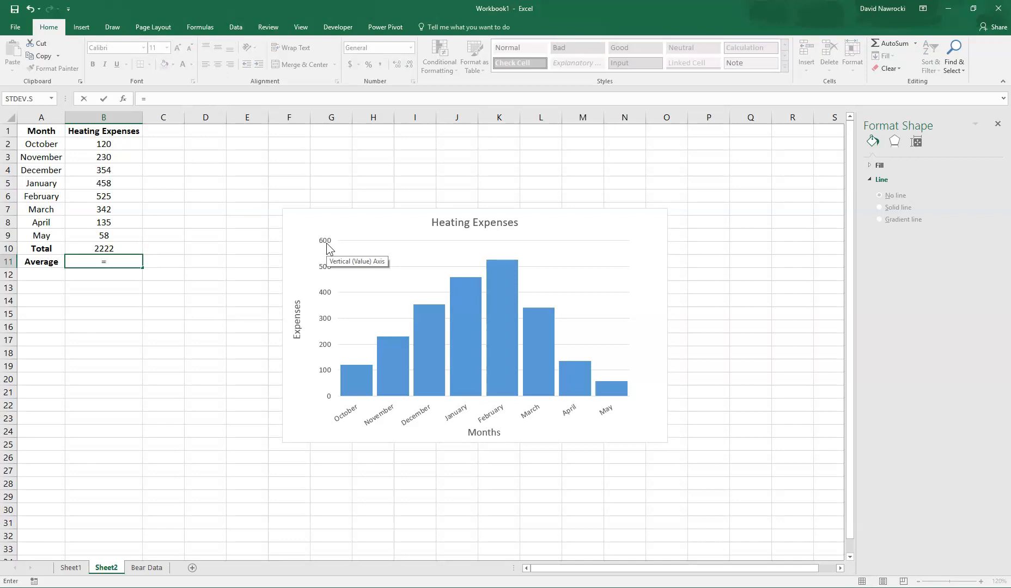
pyautogui.write('average')
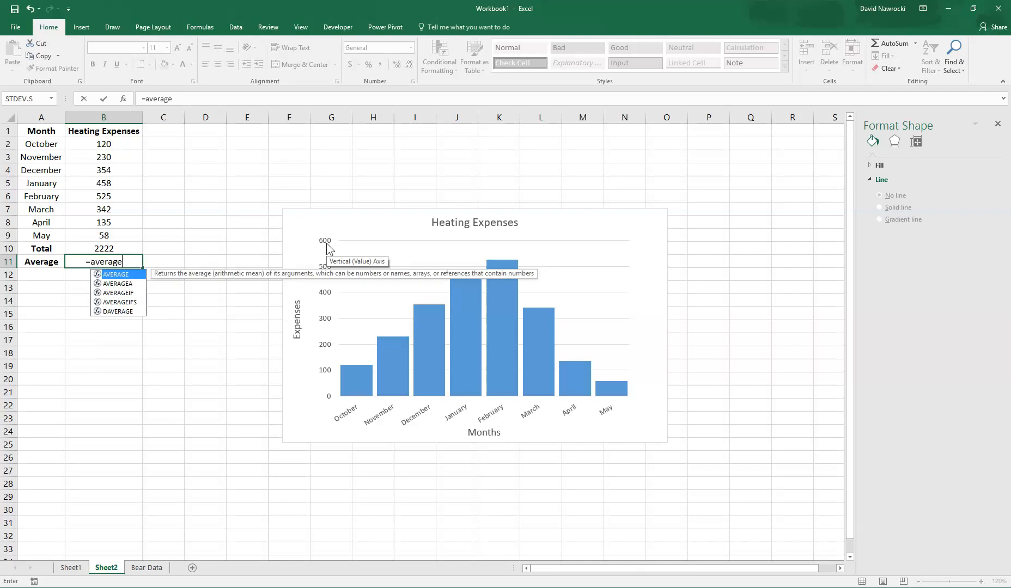
pyautogui.write('(')
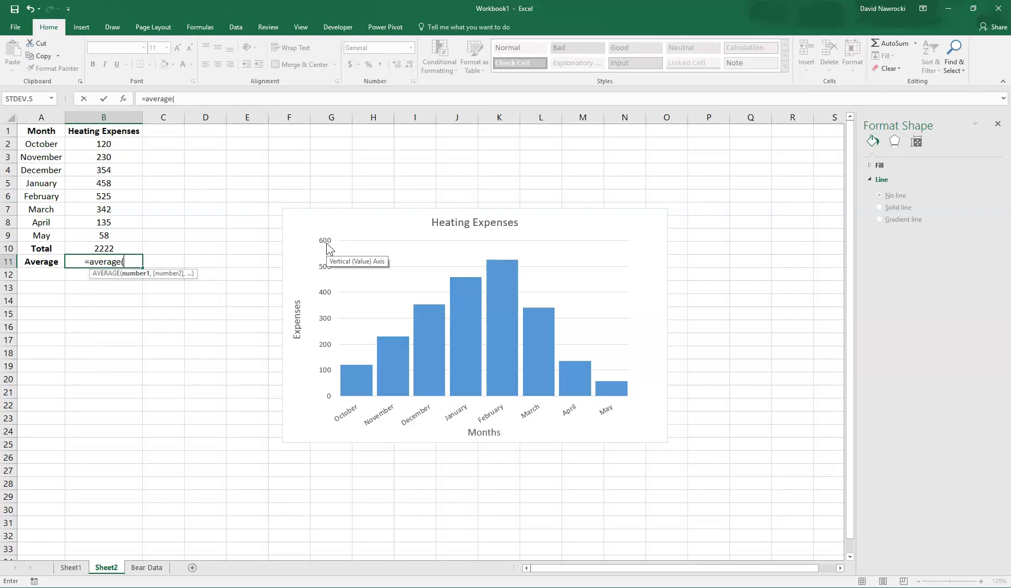
pyautogui.moveTo(104, 144); pyautogui.dragTo(103, 235)
pyautogui.write(')')
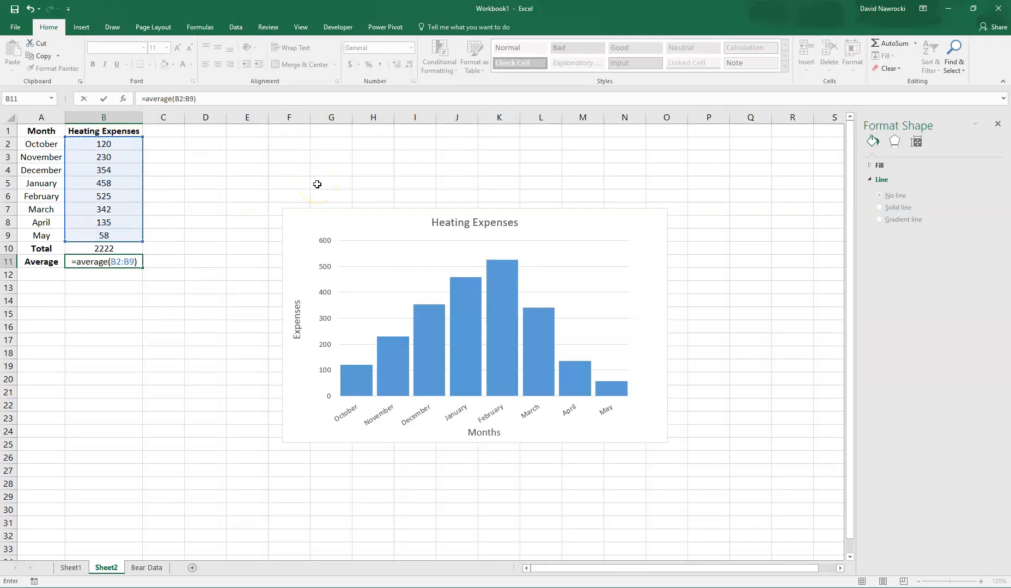
pyautogui.press('Return')
pyautogui.press('Up')
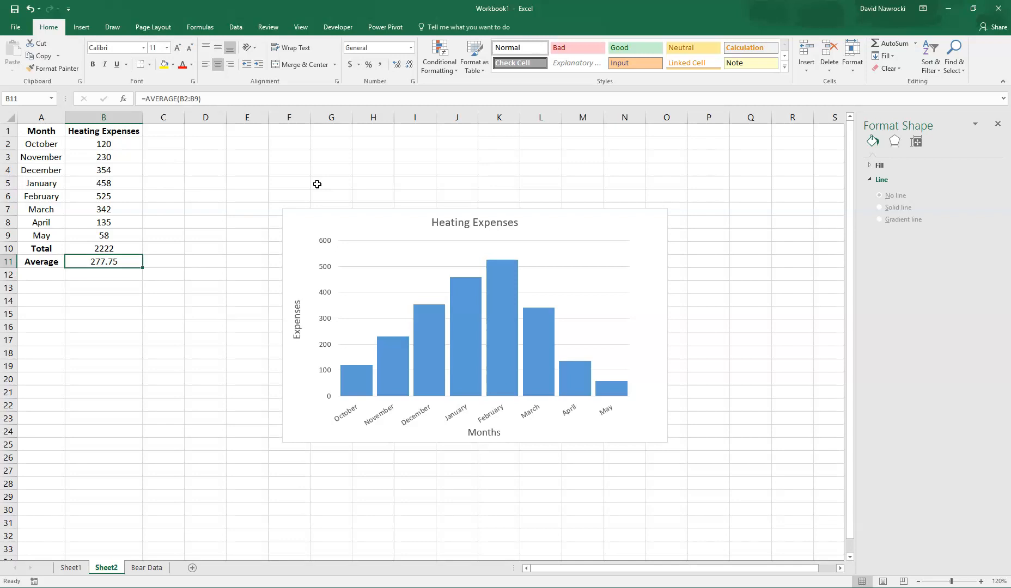
# Step: Enter the label "Sdev." in cell A12, below Average
pyautogui.press('Down')
pyautogui.press('Left')
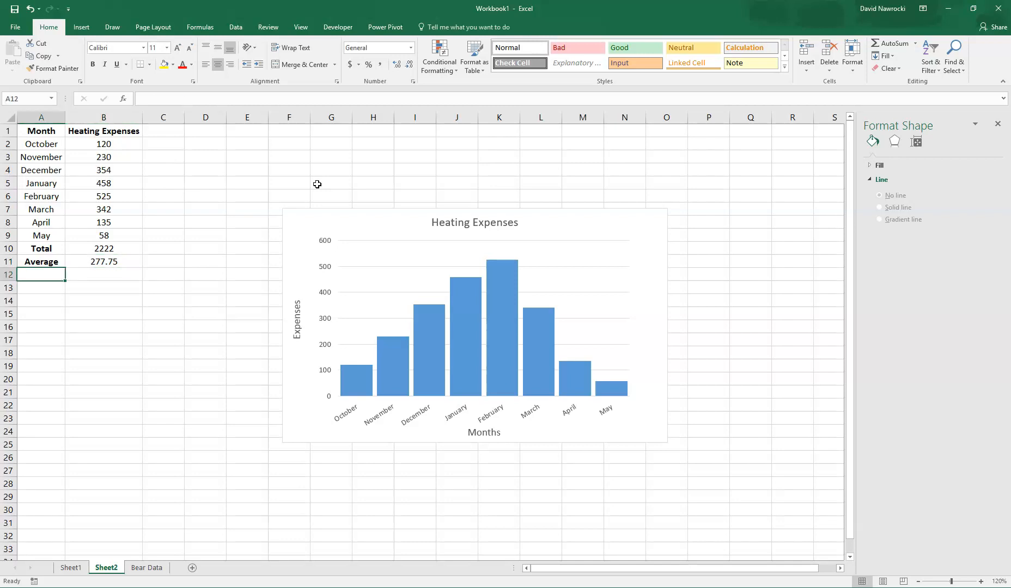
pyautogui.write('SDev.')
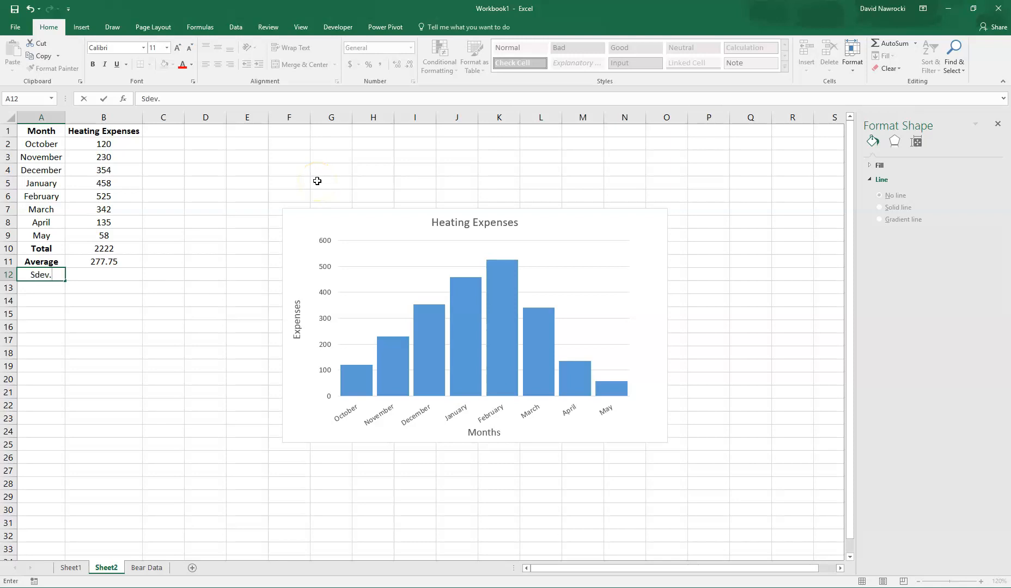
pyautogui.press('Tab')
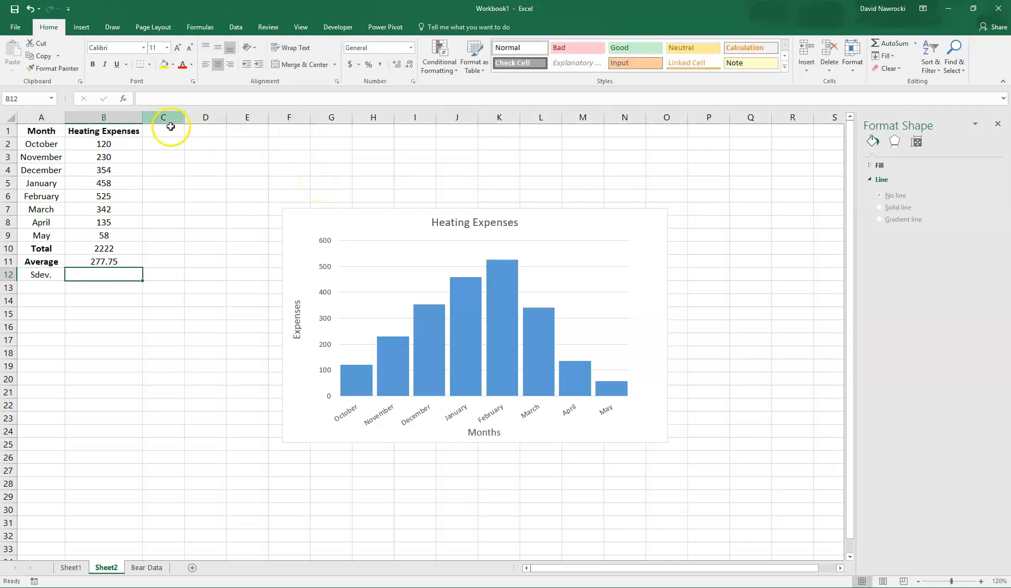
# Step: Insert the STDEV.S function into cell B12, choosing it from the Most Recently Used function category
pyautogui.click(125, 104)
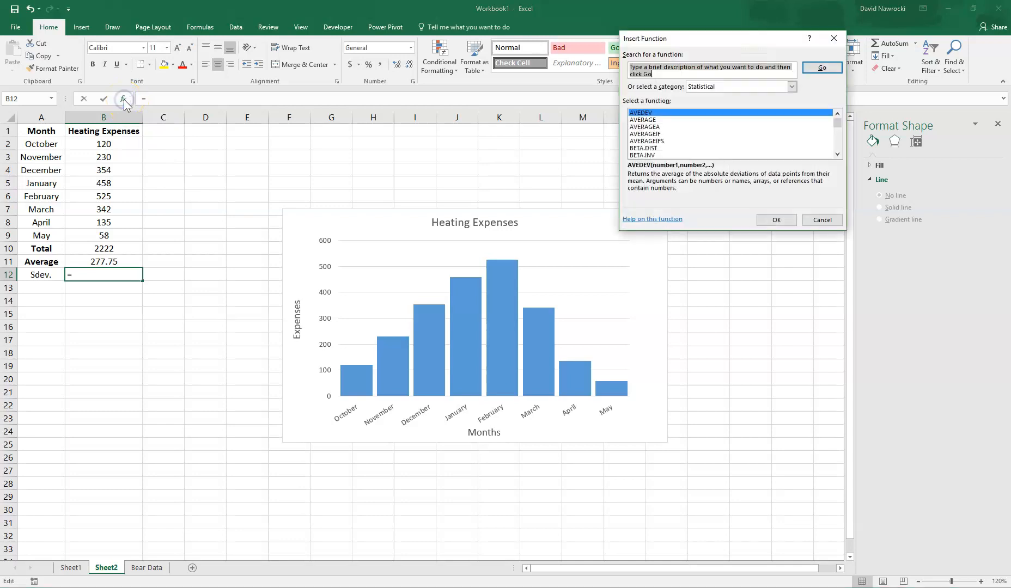
pyautogui.click(792, 86)
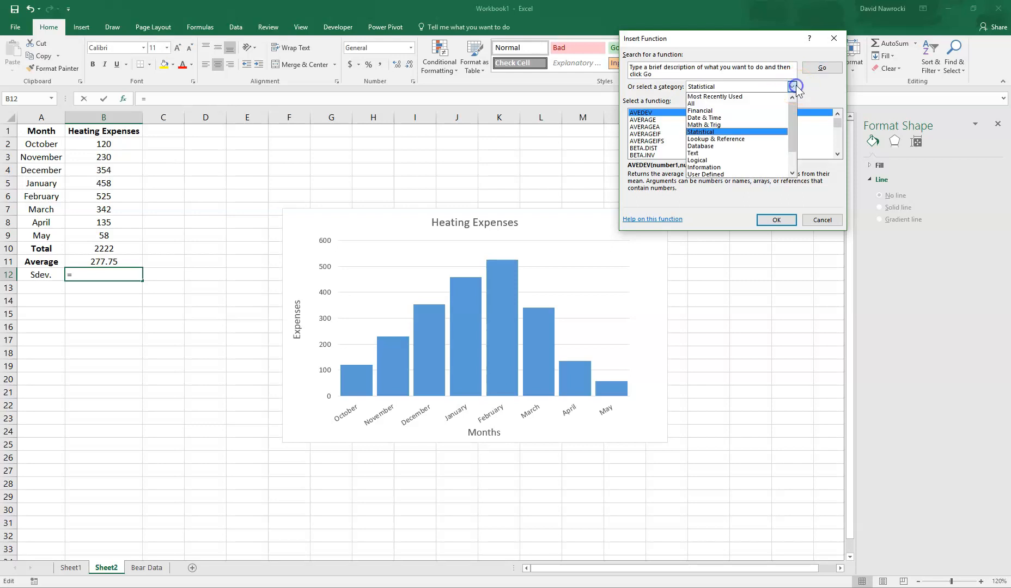
pyautogui.click(768, 99)
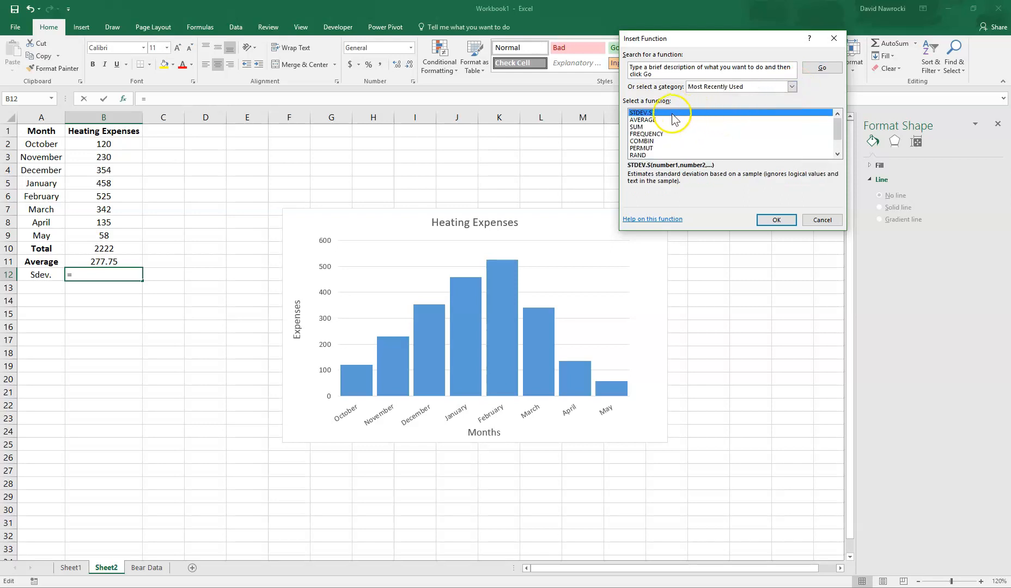
pyautogui.click(791, 87)
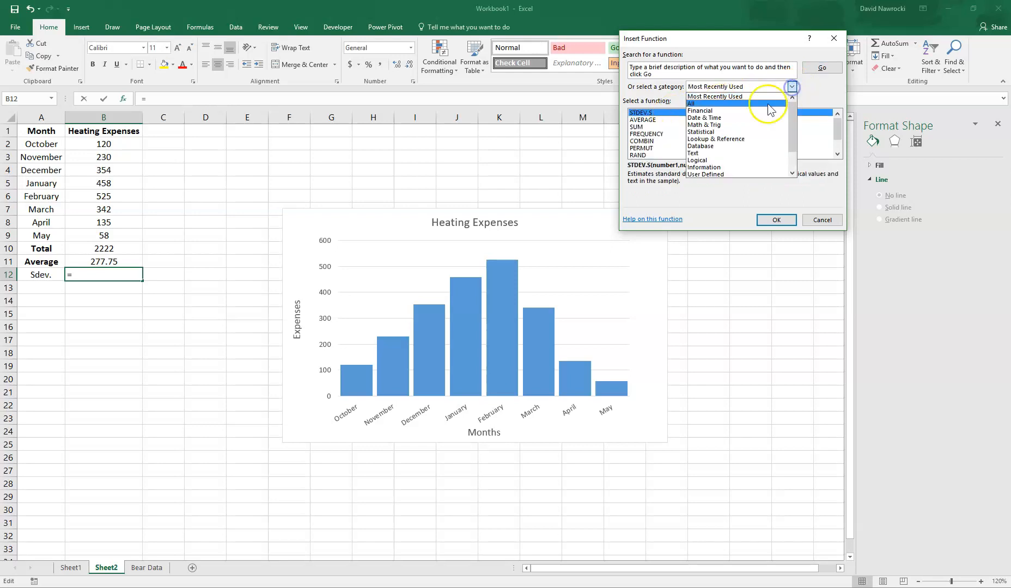
pyautogui.click(729, 134)
pyautogui.click(792, 86)
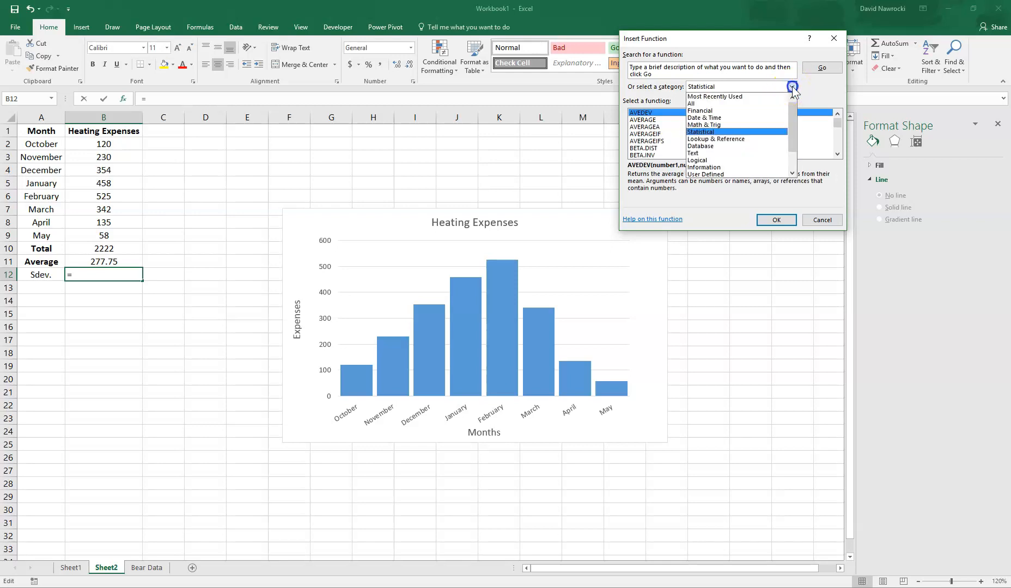
pyautogui.click(776, 96)
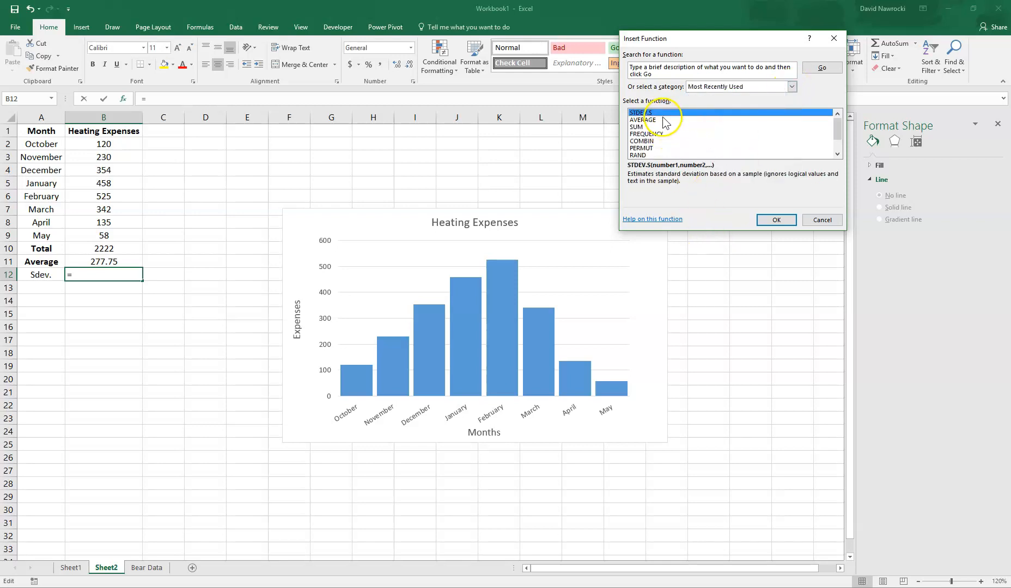
pyautogui.click(768, 220)
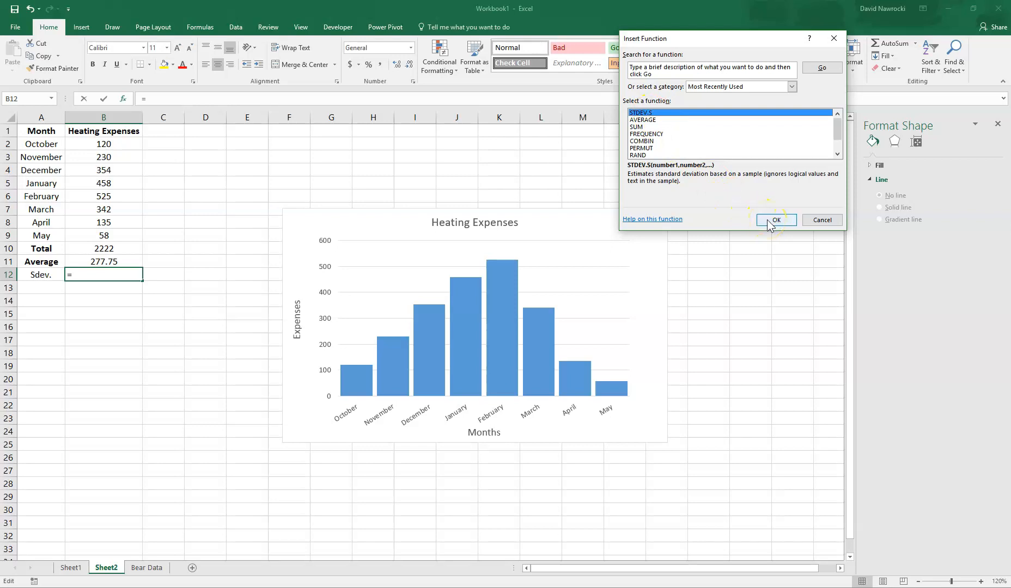
pyautogui.click(775, 220)
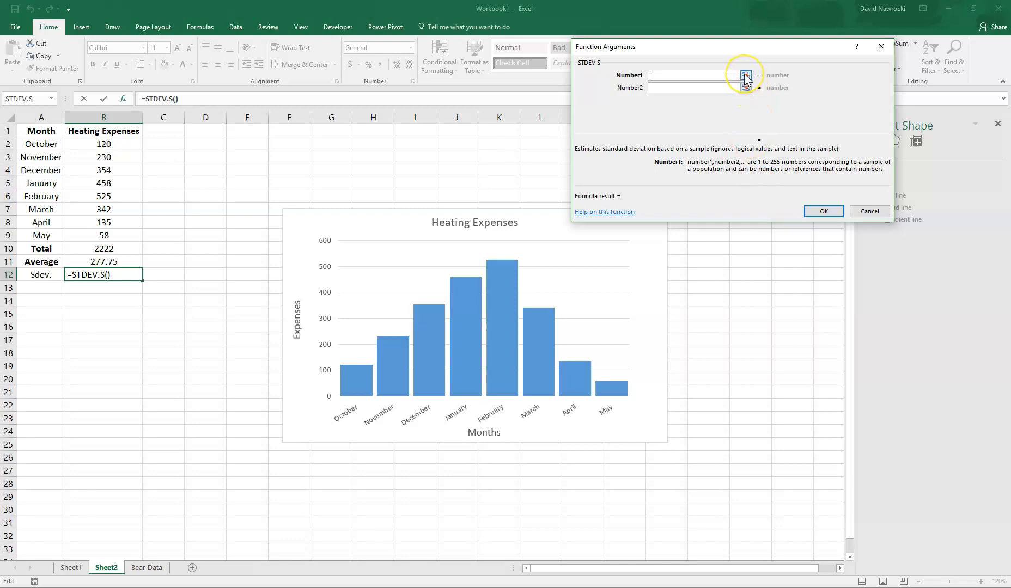
# Step: Set the Number1 argument of STDEV.S to the expenses B2:B9 and complete the formula in B12
pyautogui.moveTo(103, 145); pyautogui.dragTo(103, 235)
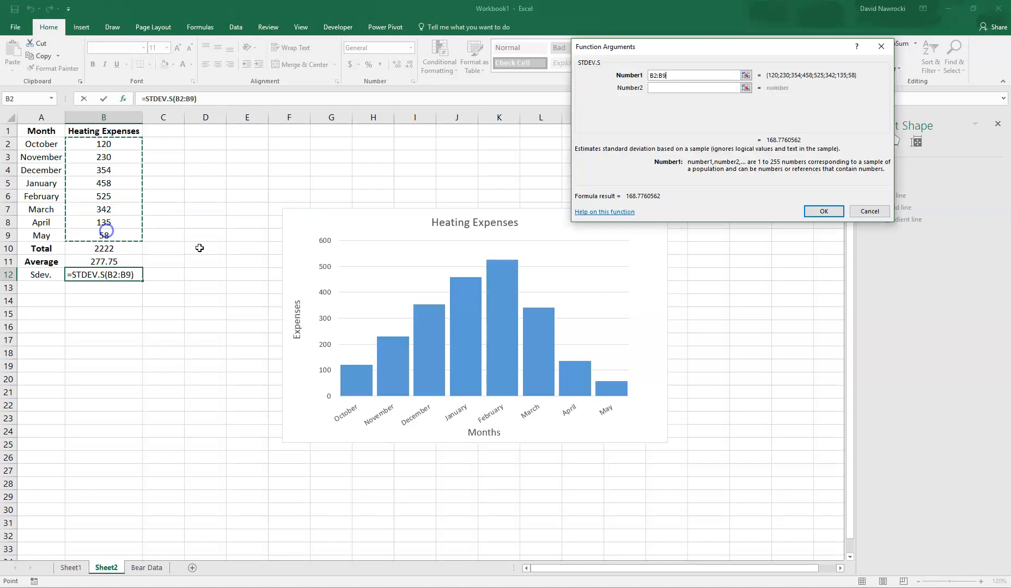
pyautogui.click(820, 211)
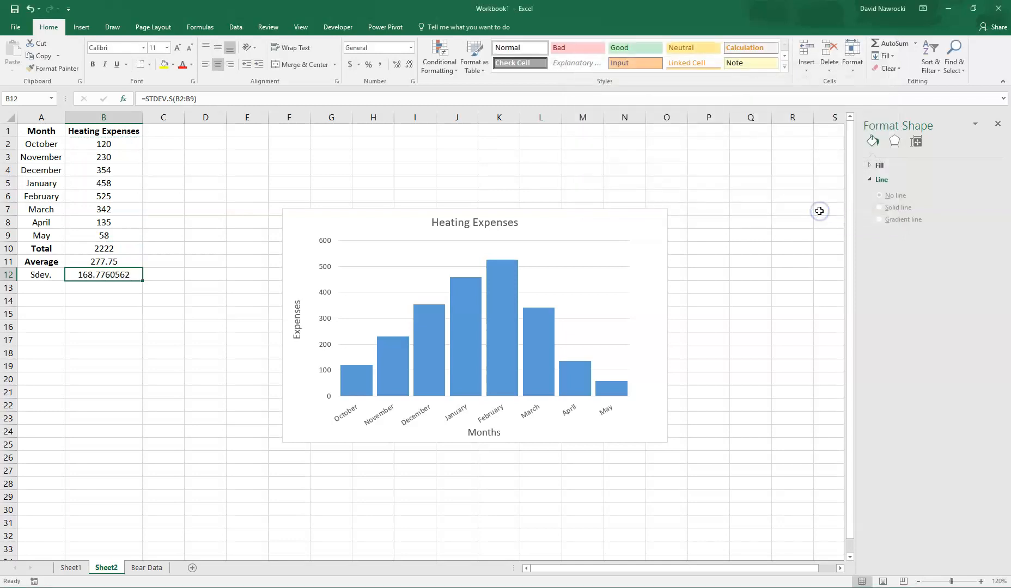
pyautogui.click(97, 288)
pyautogui.click(101, 271)
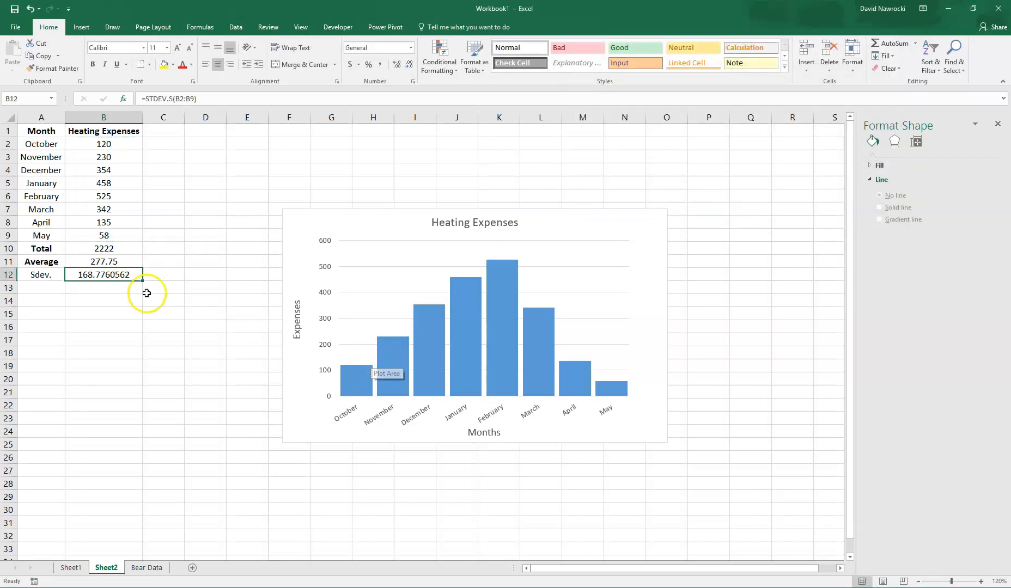
# Step: Switch to the Bear Data sheet and move to cell A1 at the start of its data
pyautogui.click(27, 565)
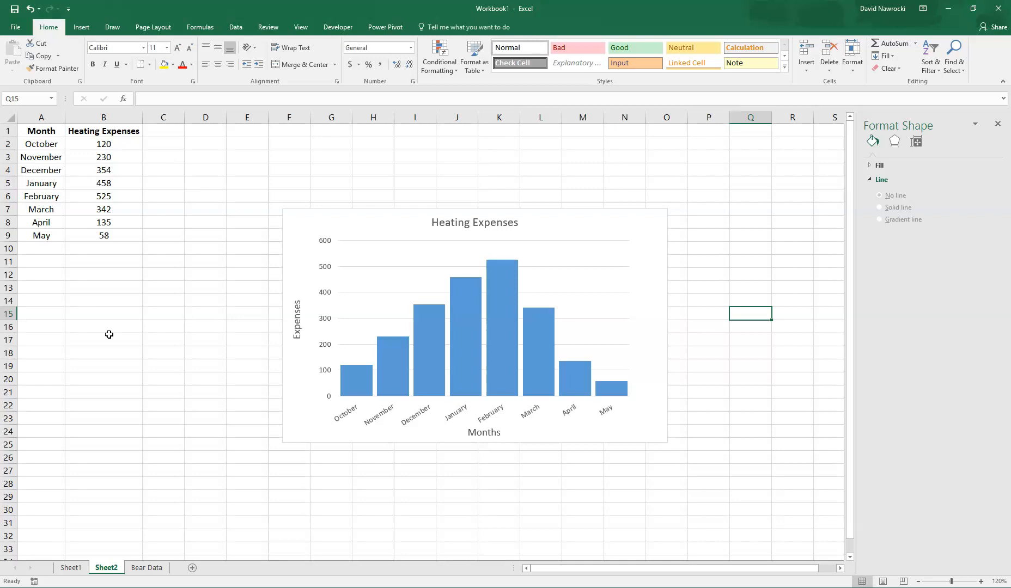
pyautogui.click(151, 568)
pyautogui.click(478, 315)
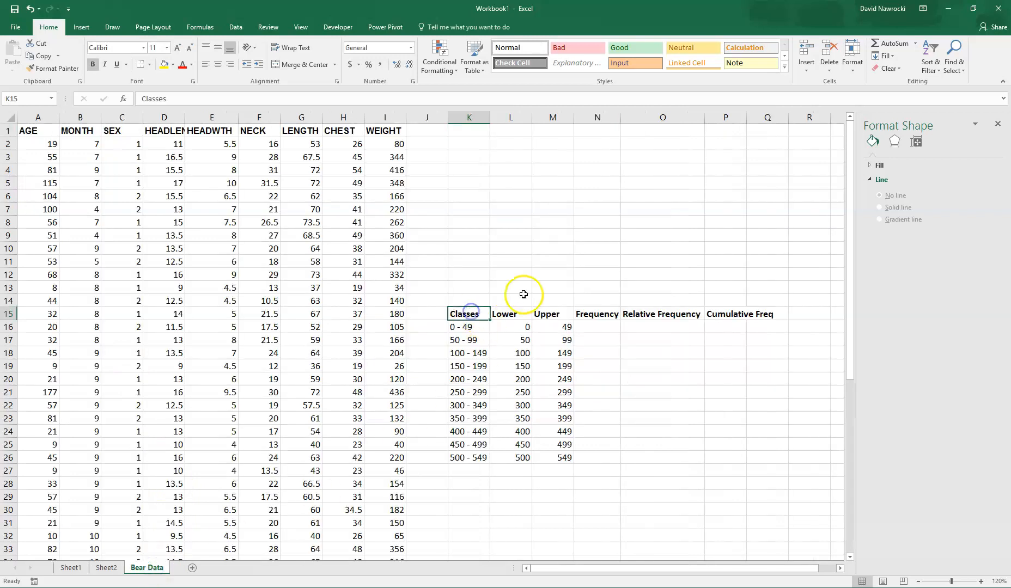
pyautogui.click(484, 133)
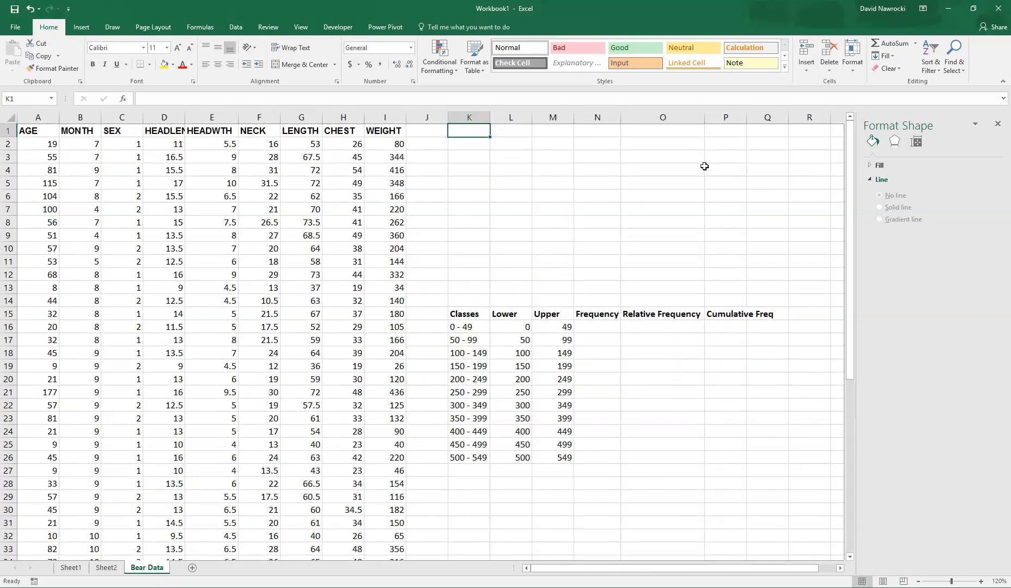
pyautogui.press('Left')
pyautogui.press('Left')
pyautogui.press('Left')
pyautogui.press('Left')
pyautogui.press('Left')
pyautogui.press('Left')
pyautogui.press('Left')
pyautogui.press('Left')
pyautogui.press('Left')
pyautogui.press('Left')
# Step: Examine the bear measurement data in columns A to I and the first bear's record in row 2
pyautogui.moveTo(34, 117); pyautogui.dragTo(413, 106)
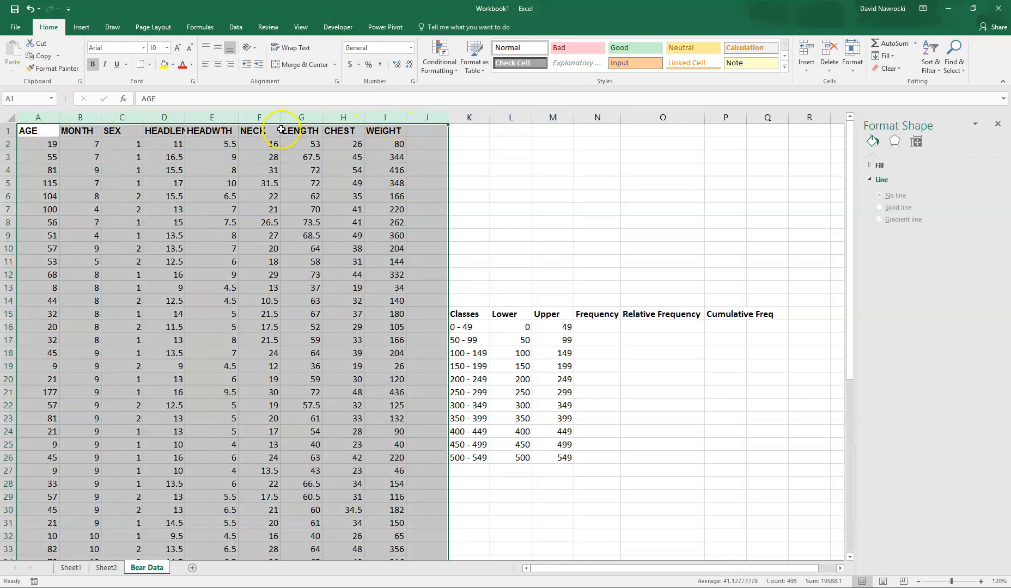
pyautogui.moveTo(37, 117); pyautogui.dragTo(401, 104)
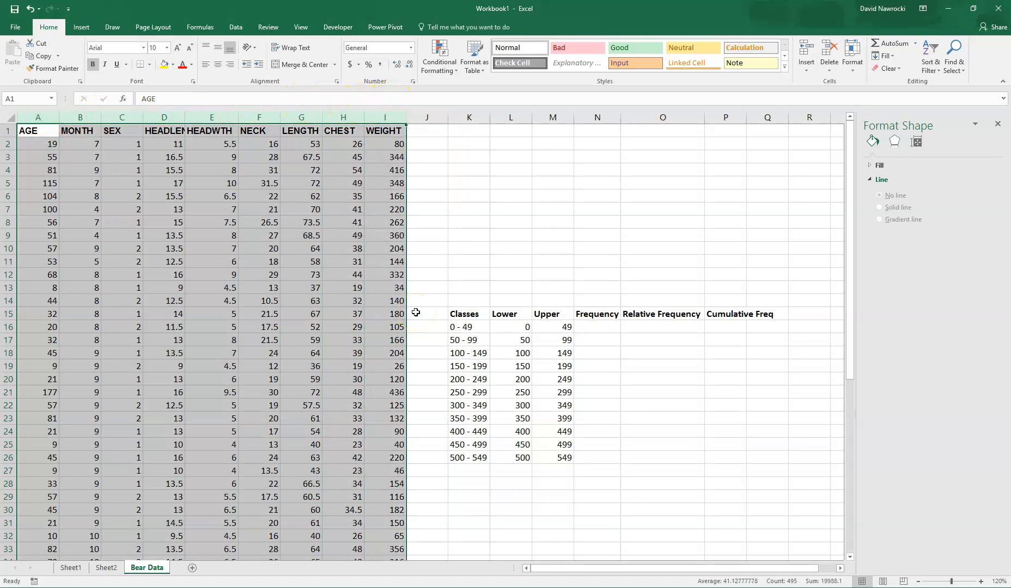
pyautogui.click(30, 144)
pyautogui.click(8, 143)
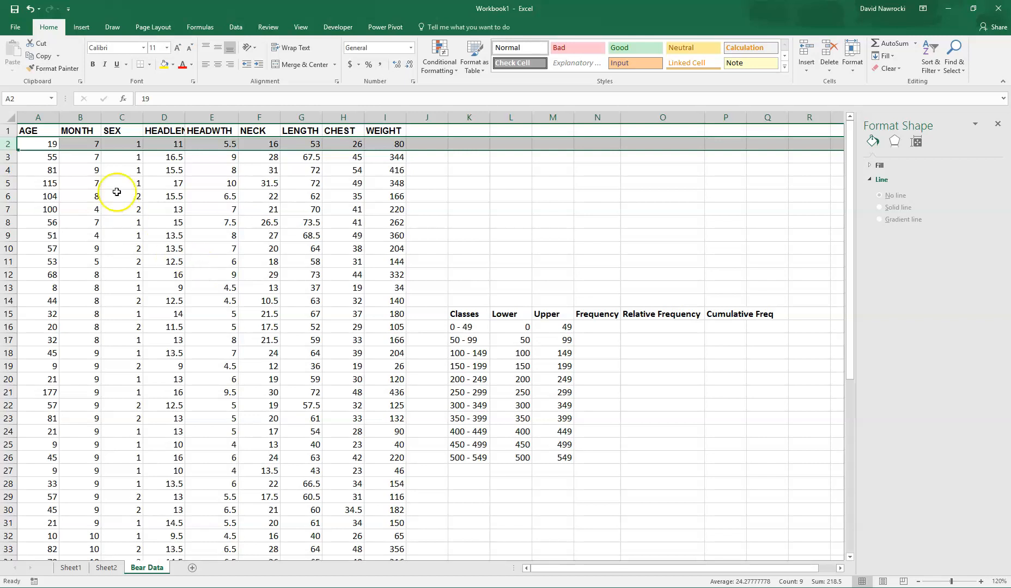
pyautogui.click(30, 144)
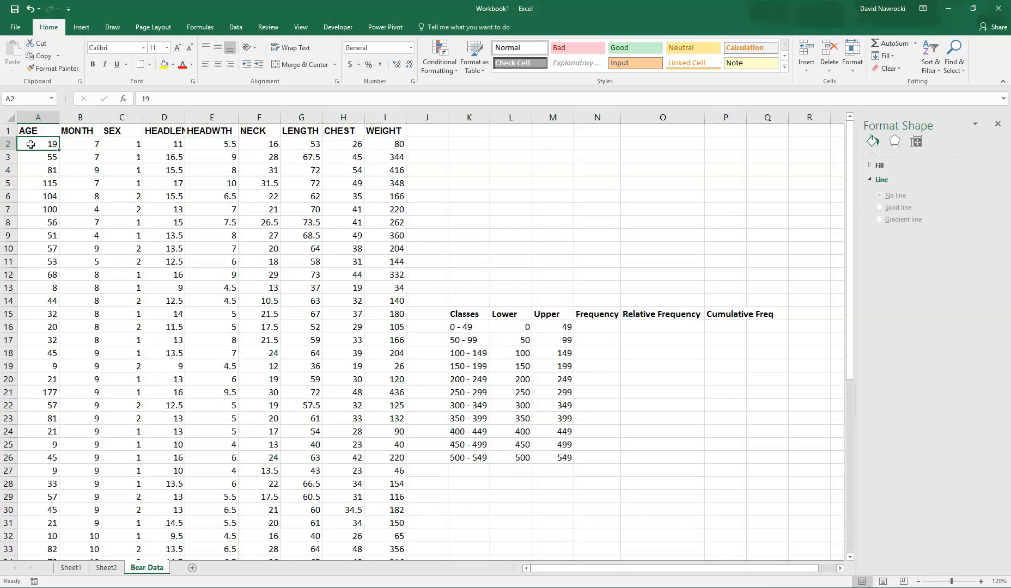
# Step: Fit the width of column D to its HEADLEN heading
pyautogui.click(86, 144)
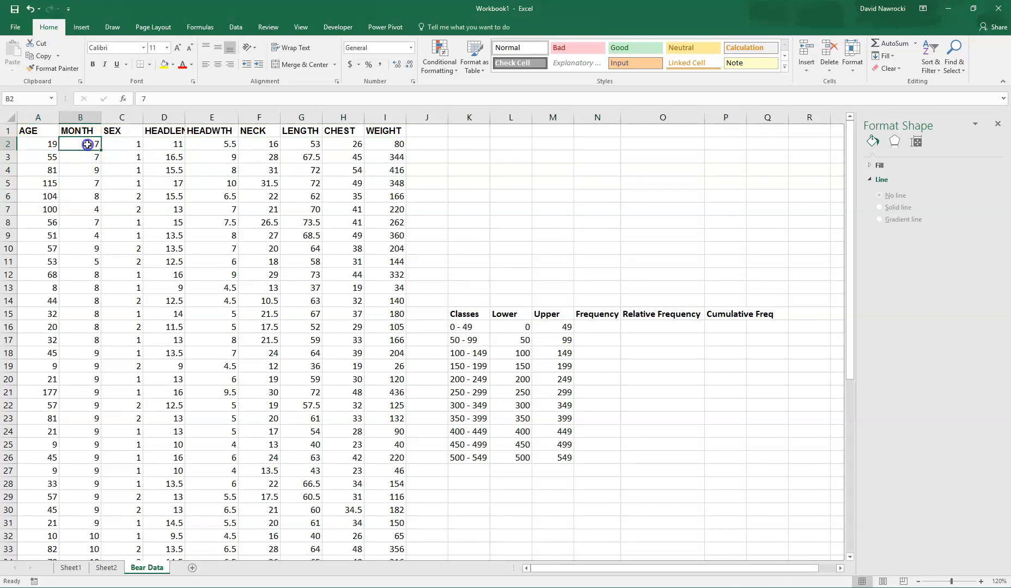
pyautogui.click(123, 144)
pyautogui.click(179, 143)
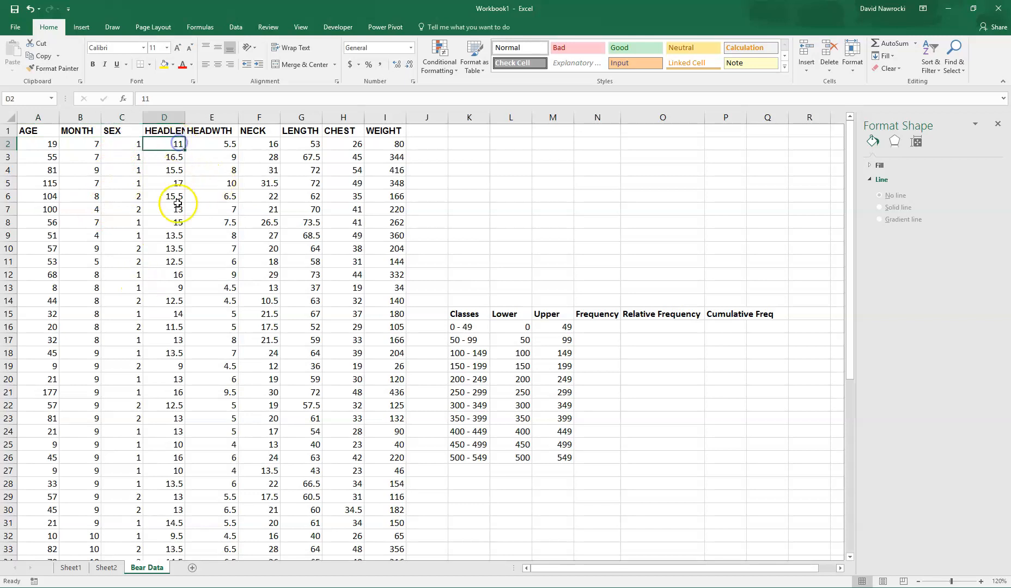
pyautogui.doubleClick(186, 118)
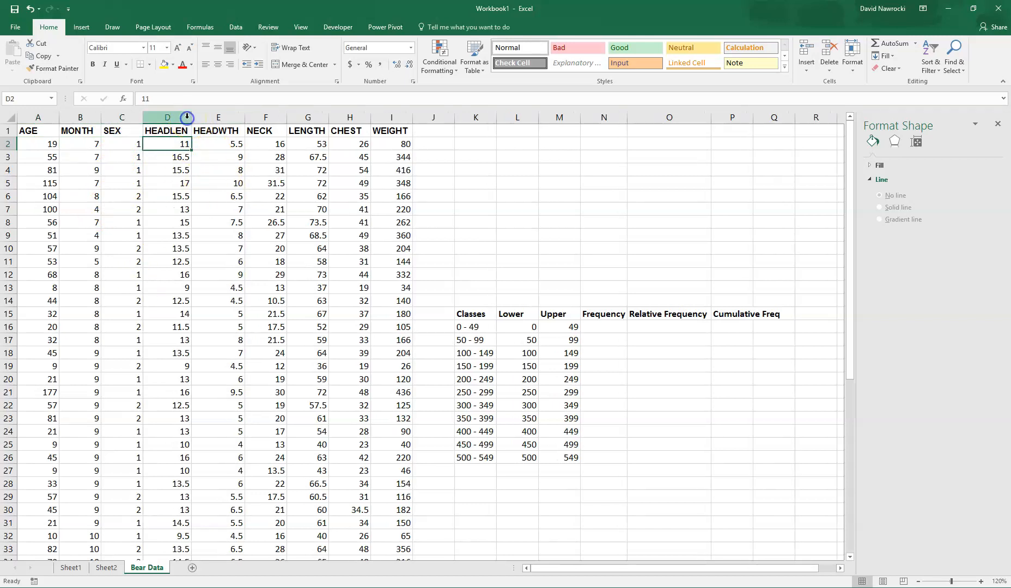
# Step: Review the first bear's remaining measurements in row 2, from HEADWTH through WEIGHT
pyautogui.click(224, 144)
pyautogui.click(275, 145)
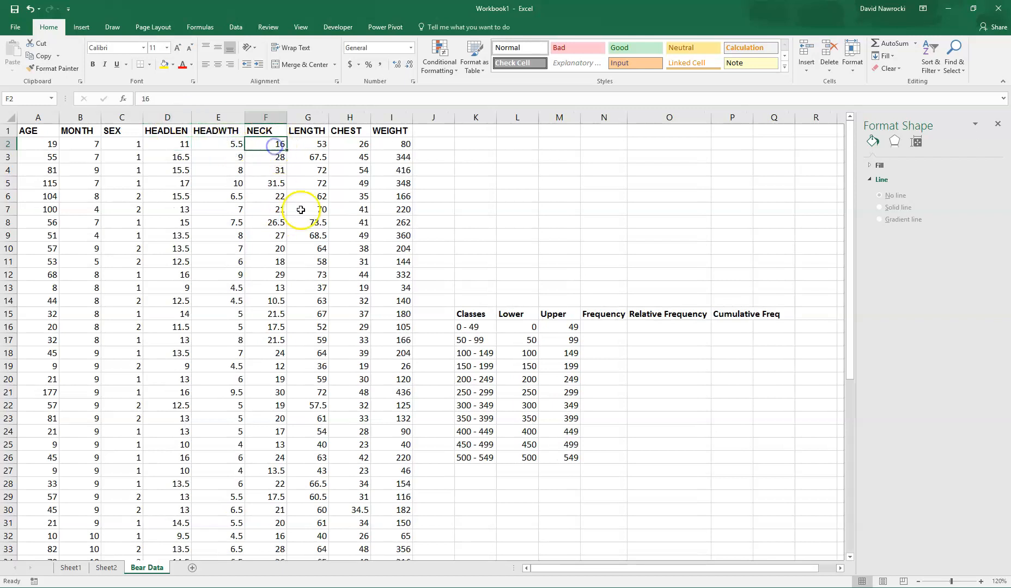
pyautogui.click(309, 142)
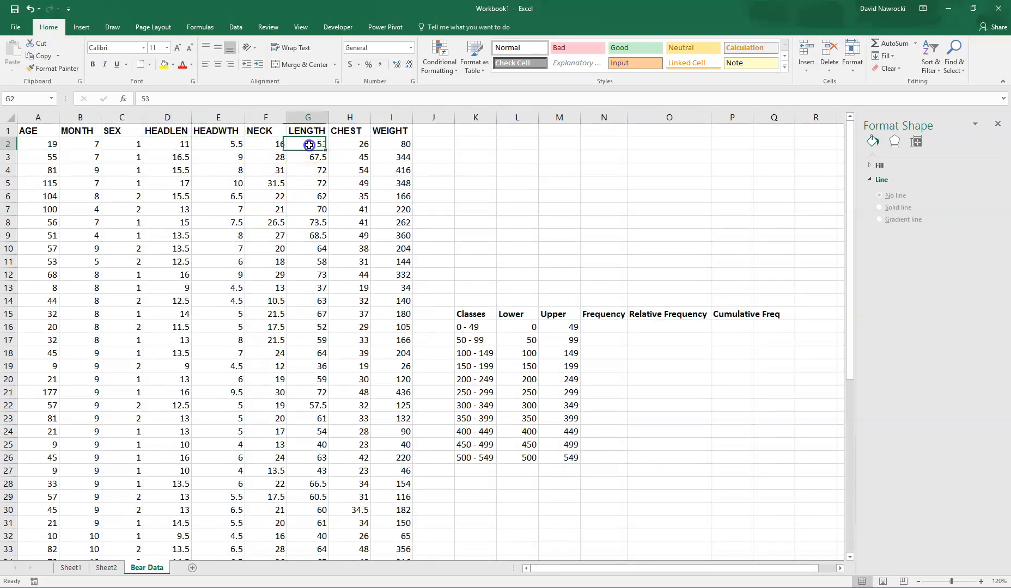
pyautogui.click(351, 142)
pyautogui.click(401, 142)
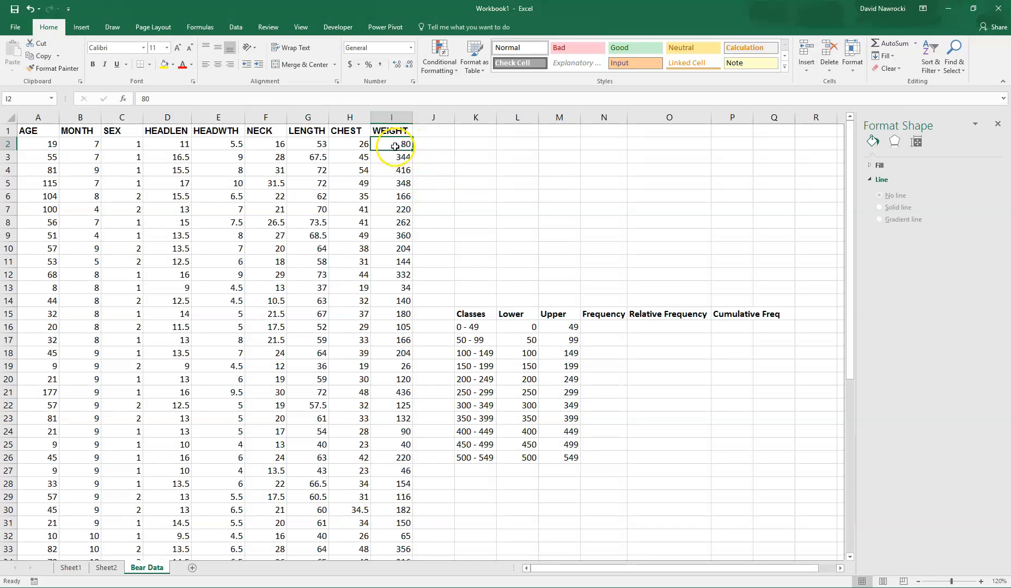
# Step: Examine the WEIGHT values in column I down to the end of the data and back up to the heading
pyautogui.click(393, 117)
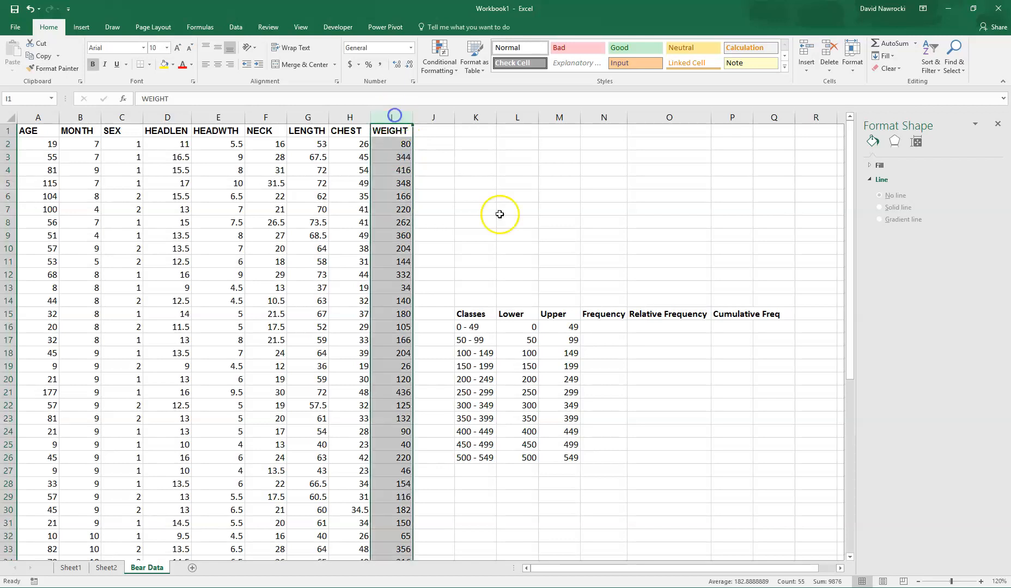
pyautogui.click(386, 146)
pyautogui.press('Down')
pyautogui.press('Down')
pyautogui.press('Down')
pyautogui.press('Down')
pyautogui.press('Down')
pyautogui.press('Down')
pyautogui.press('Down')
pyautogui.press('Down')
pyautogui.press('Down')
pyautogui.press('Down')
pyautogui.press('Down')
pyautogui.press('Down')
pyautogui.press('Down')
pyautogui.press('Down')
pyautogui.press('Down')
pyautogui.press('Down')
pyautogui.press('Down')
pyautogui.press('Down')
pyautogui.press('Down')
pyautogui.press('Down')
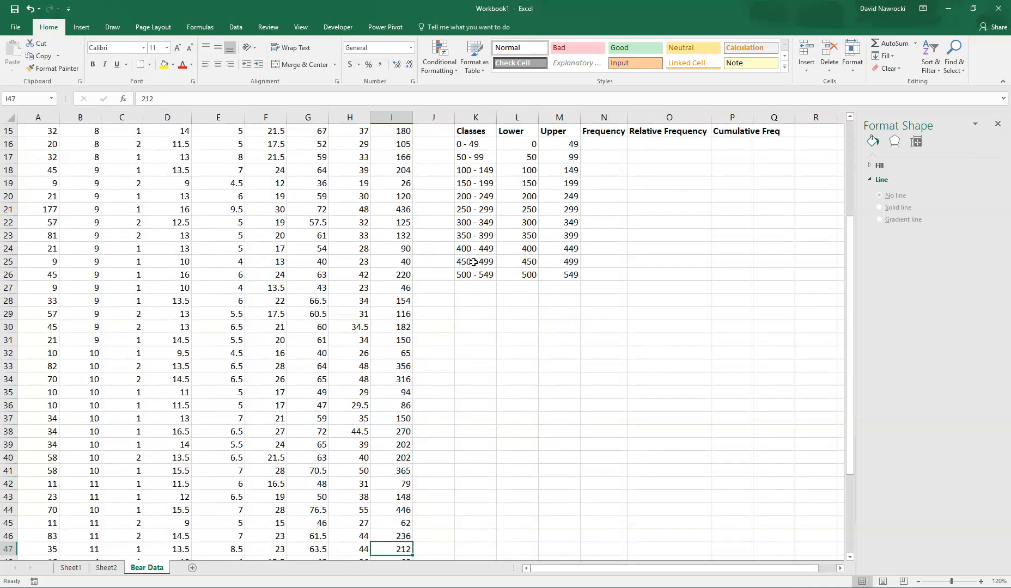
pyautogui.press('Down')
pyautogui.press('Down')
pyautogui.press('Down')
pyautogui.press('Down')
pyautogui.press('Down')
pyautogui.press('Down')
pyautogui.press('Down')
pyautogui.press('Down')
pyautogui.press('Down')
pyautogui.press('Up')
pyautogui.press('Up')
pyautogui.press('Up')
pyautogui.press('Up')
pyautogui.press('Up')
pyautogui.press('Up')
pyautogui.press('Up')
pyautogui.press('Up')
pyautogui.press('Up')
pyautogui.press('Up')
pyautogui.press('Up')
pyautogui.press('Up')
pyautogui.press('Up')
pyautogui.press('Up')
pyautogui.press('Up')
pyautogui.press('Up')
pyautogui.press('Up')
pyautogui.press('Up')
pyautogui.press('Up')
pyautogui.press('Up')
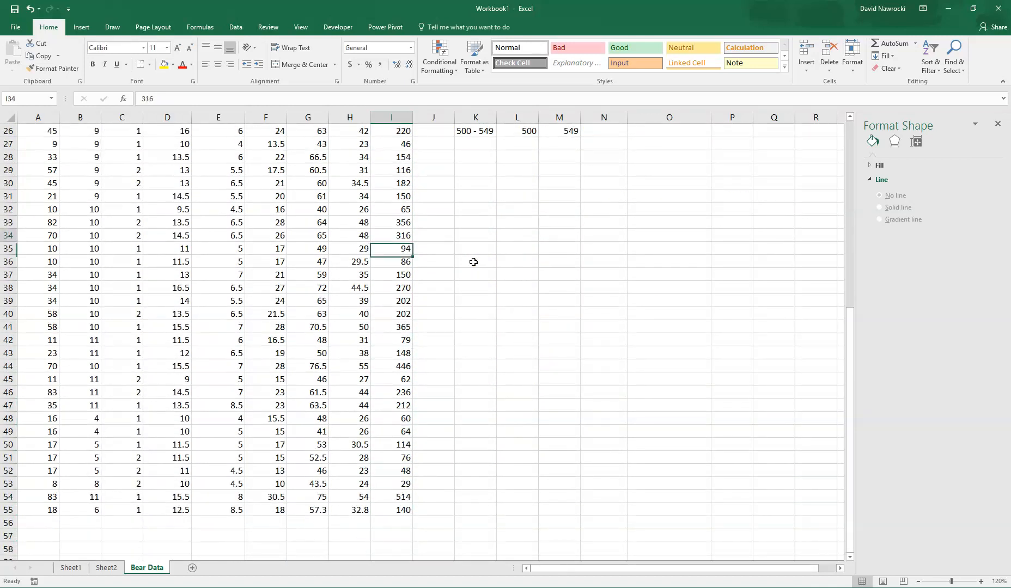
pyautogui.press('Up')
pyautogui.press('Up')
pyautogui.press('Up')
pyautogui.press('Up')
pyautogui.press('Up')
pyautogui.press('Up')
pyautogui.press('Up')
pyautogui.press('Up')
pyautogui.press('Up')
pyautogui.press('Up')
pyautogui.press('Up')
pyautogui.press('Up')
pyautogui.press('Up')
pyautogui.press('Up')
pyautogui.press('Up')
pyautogui.press('Up')
pyautogui.press('Up')
pyautogui.press('Up')
pyautogui.press('Up')
pyautogui.press('Up')
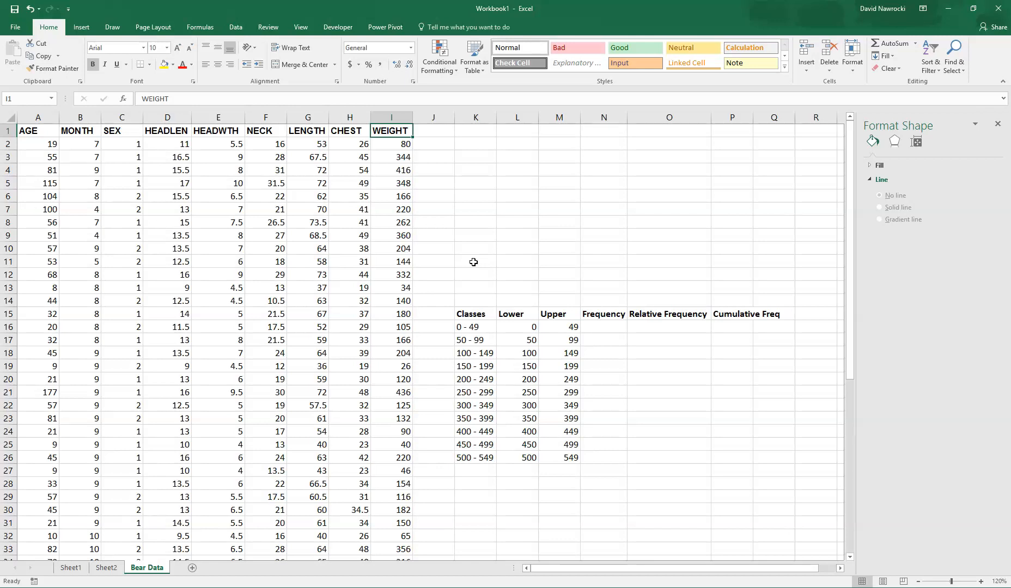
# Step: Go down the WEIGHT column past the last record and across to cell A56 in the empty row below the data
pyautogui.press('Down')
pyautogui.press('Down')
pyautogui.press('Down')
pyautogui.press('Down')
pyautogui.press('Down')
pyautogui.press('Down')
pyautogui.press('Down')
pyautogui.press('Down')
pyautogui.press('Down')
pyautogui.press('Down')
pyautogui.press('Down')
pyautogui.press('Down')
pyautogui.press('Down')
pyautogui.press('Down')
pyautogui.press('Down')
pyautogui.press('Down')
pyautogui.press('Down')
pyautogui.press('Down')
pyautogui.press('Down')
pyautogui.press('Down')
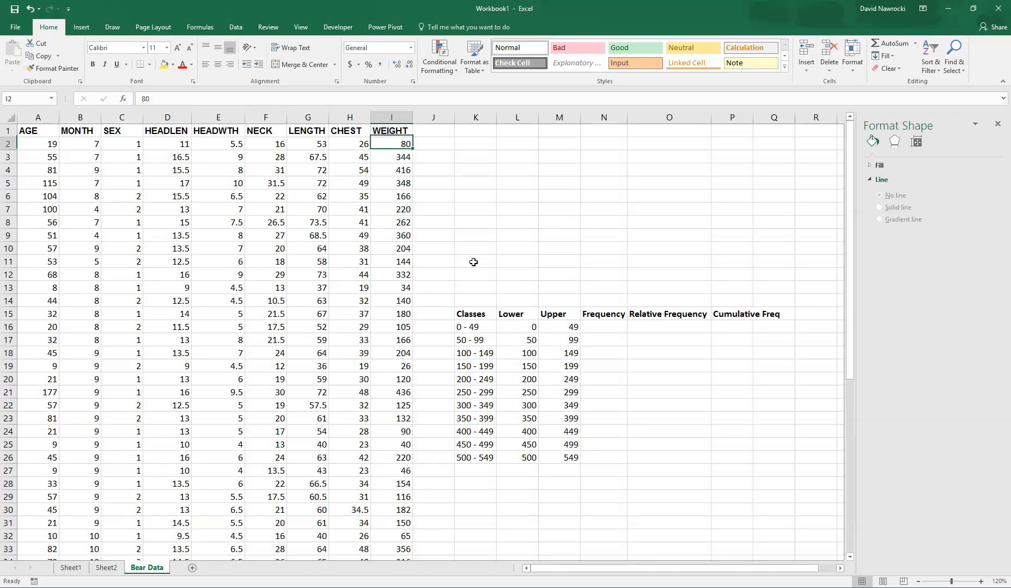
pyautogui.press('Down')
pyautogui.press('Down')
pyautogui.press('Down')
pyautogui.press('Down')
pyautogui.press('Down')
pyautogui.press('Down')
pyautogui.press('Down')
pyautogui.press('Down')
pyautogui.press('Down')
pyautogui.press('Down')
pyautogui.press('Down')
pyautogui.press('Down')
pyautogui.press('Down')
pyautogui.press('Down')
pyautogui.press('Down')
pyautogui.press('Down')
pyautogui.press('Down')
pyautogui.press('Down')
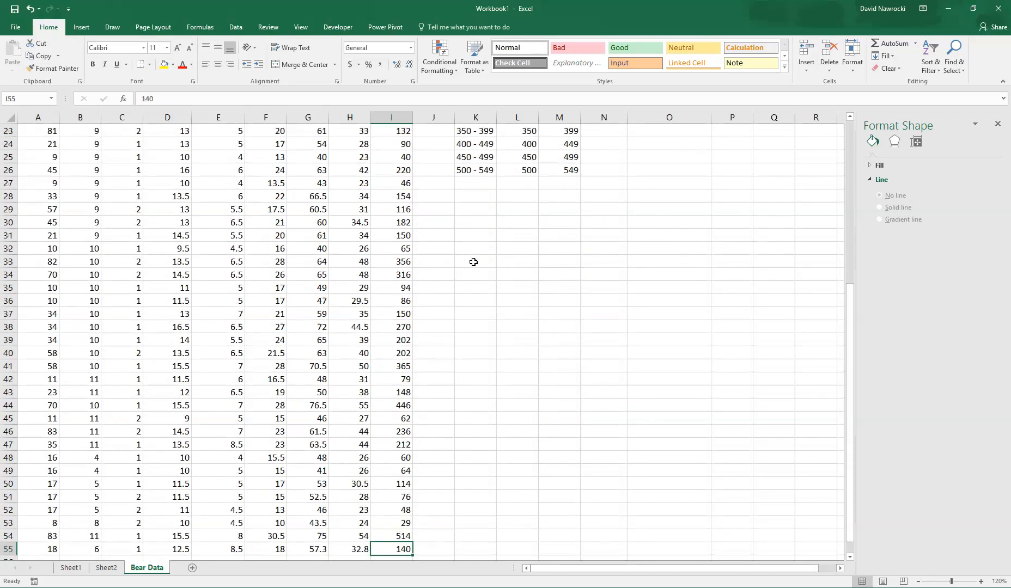
pyautogui.press('Up')
pyautogui.press('Up')
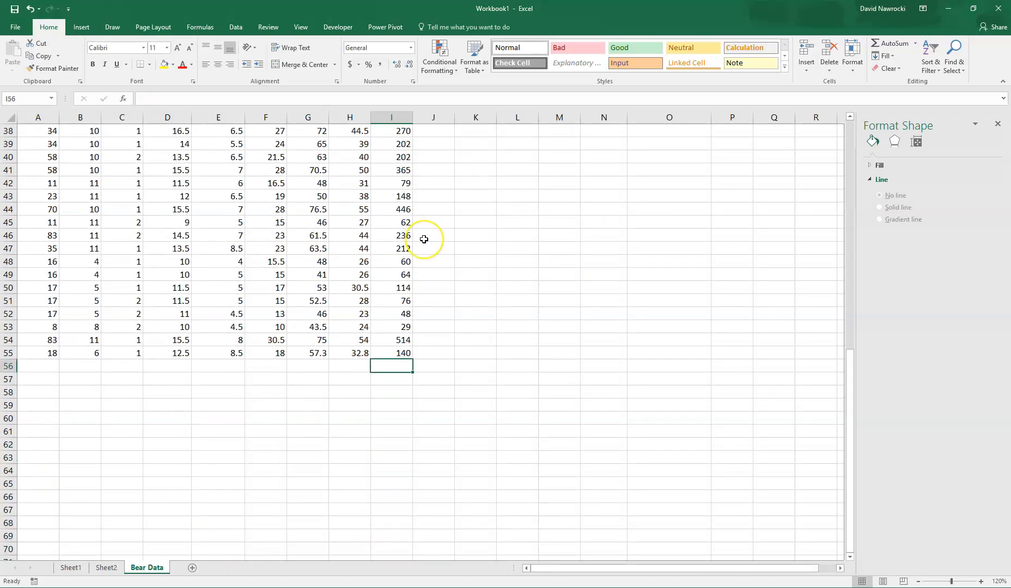
pyautogui.press('Left')
pyautogui.press('Left')
pyautogui.press('Left')
pyautogui.press('Left')
pyautogui.press('Left')
pyautogui.press('Left')
pyautogui.press('Left')
pyautogui.press('Left')
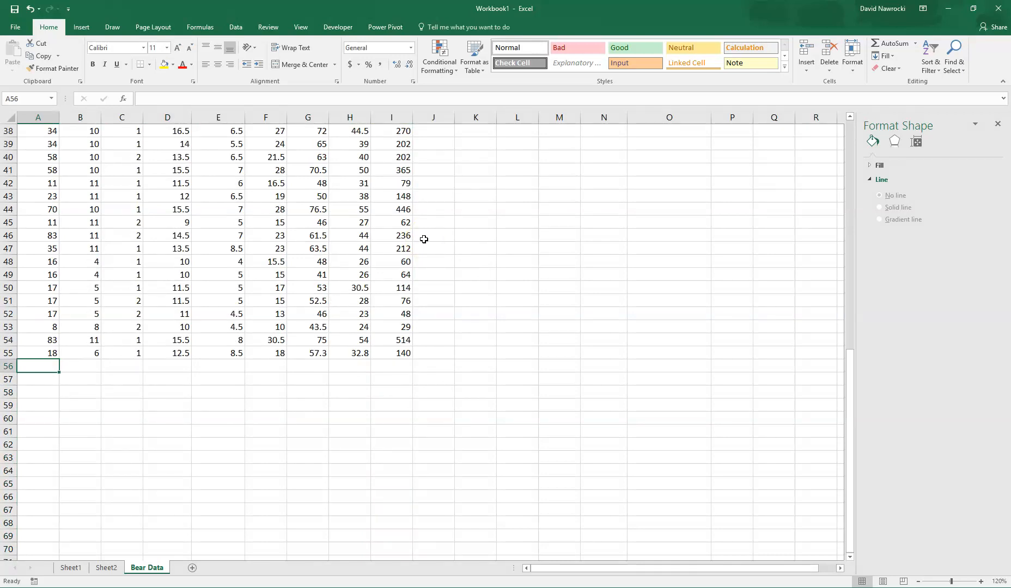
# Step: Insert an empty sheet column before the AGE column
pyautogui.click(42, 115)
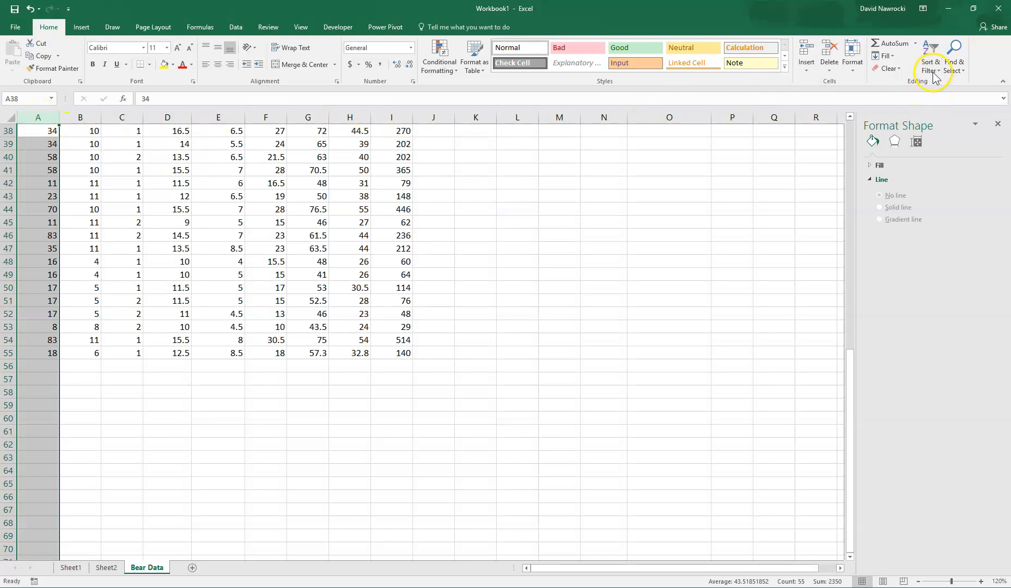
pyautogui.click(806, 67)
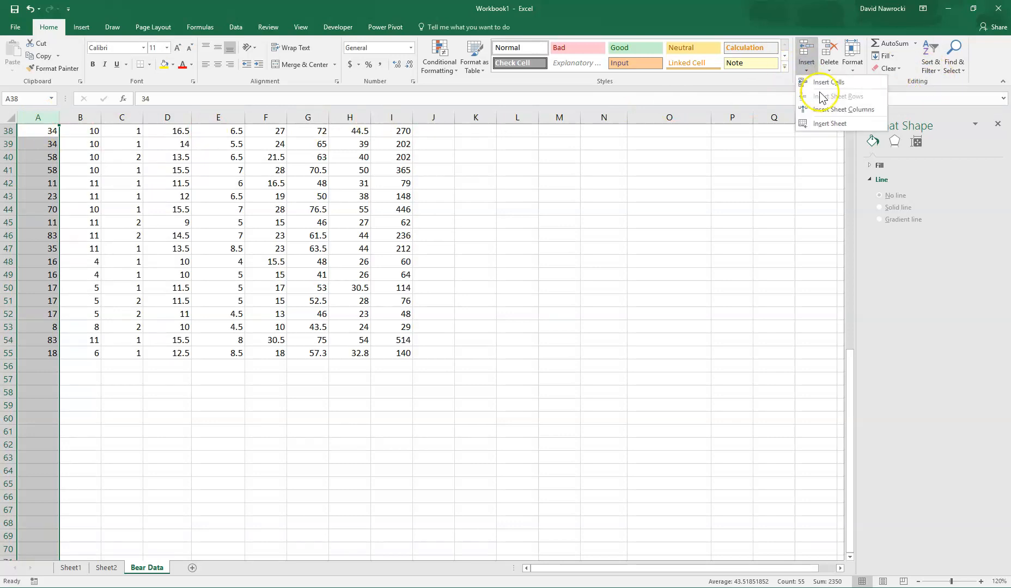
pyautogui.click(832, 109)
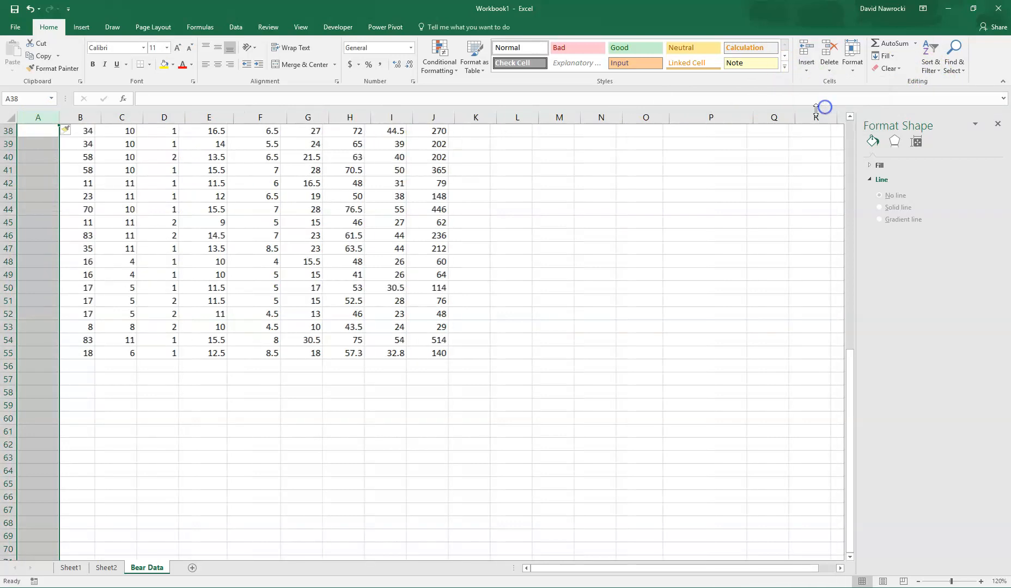
# Step: Label the rows below the bear data in the empty column A: Average in A56 and St.Dev. in A57
pyautogui.click(45, 366)
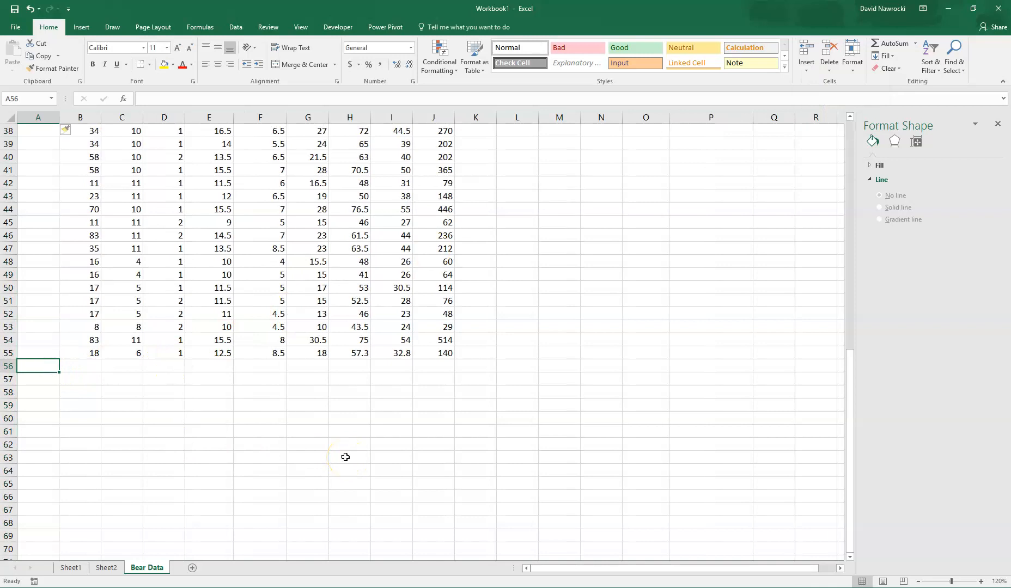
pyautogui.write('Sum')
pyautogui.press('BackSpace')
pyautogui.press('BackSpace')
pyautogui.press('BackSpace')
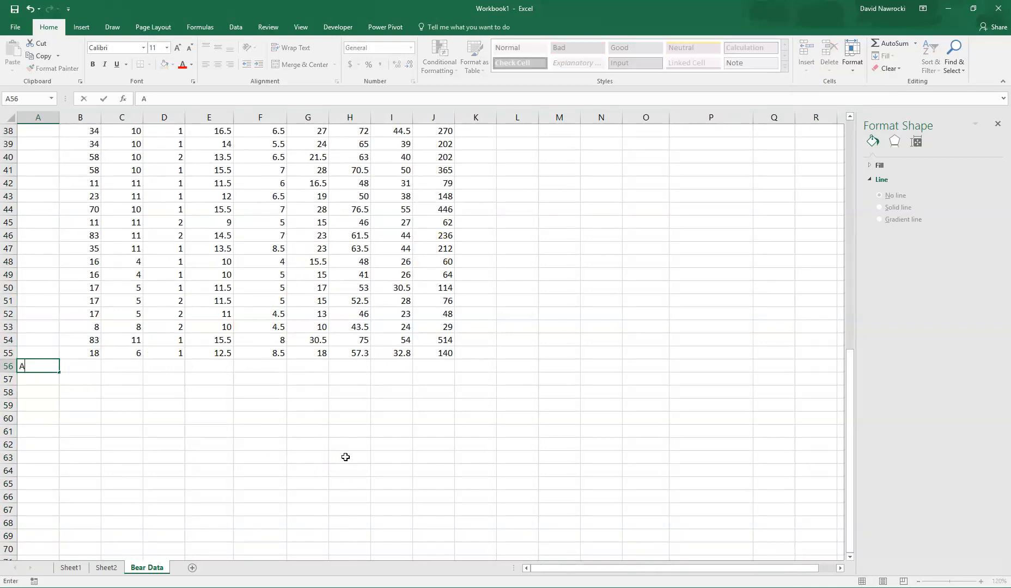
pyautogui.write('Average')
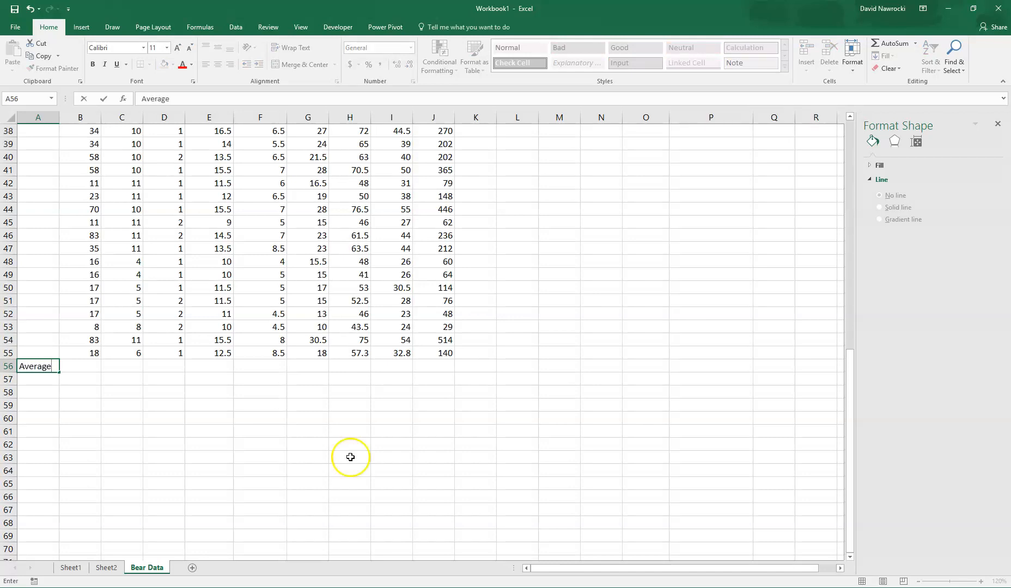
pyautogui.press('Return')
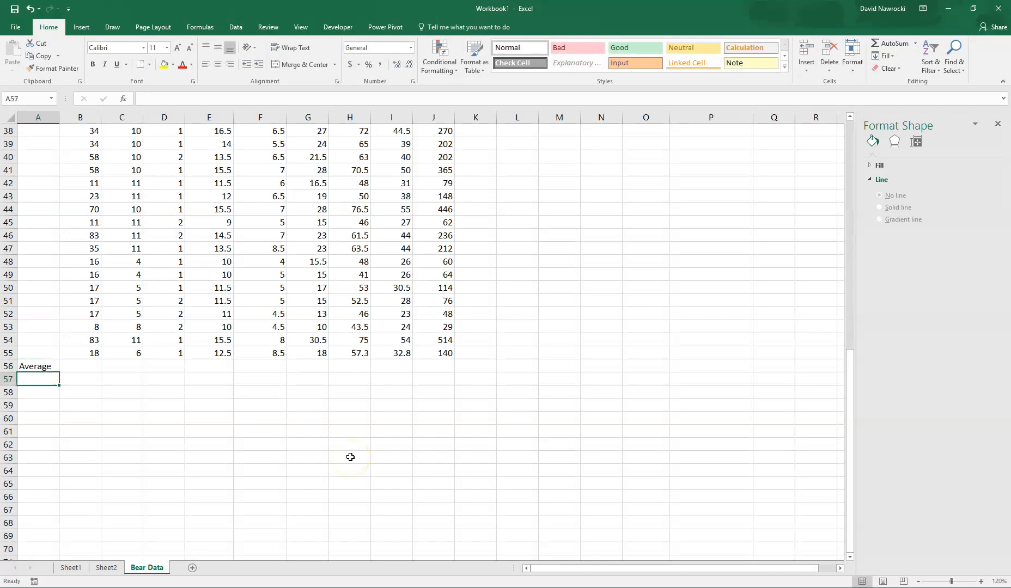
pyautogui.write('St.Dev.')
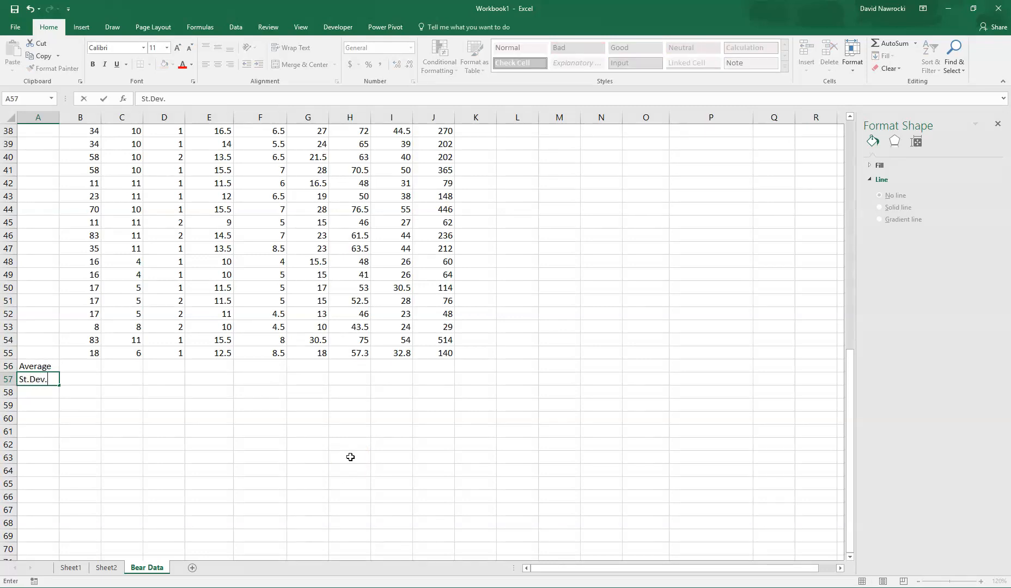
pyautogui.press('Up')
# Step: Calculate the average bear weight in cell J56 with the formula =AVERAGE(J2:J55)
pyautogui.press('Right')
pyautogui.press('Right')
pyautogui.press('Right')
pyautogui.press('Right')
pyautogui.press('Right')
pyautogui.press('Right')
pyautogui.press('Right')
pyautogui.press('Right')
pyautogui.press('Right')
pyautogui.press('Right')
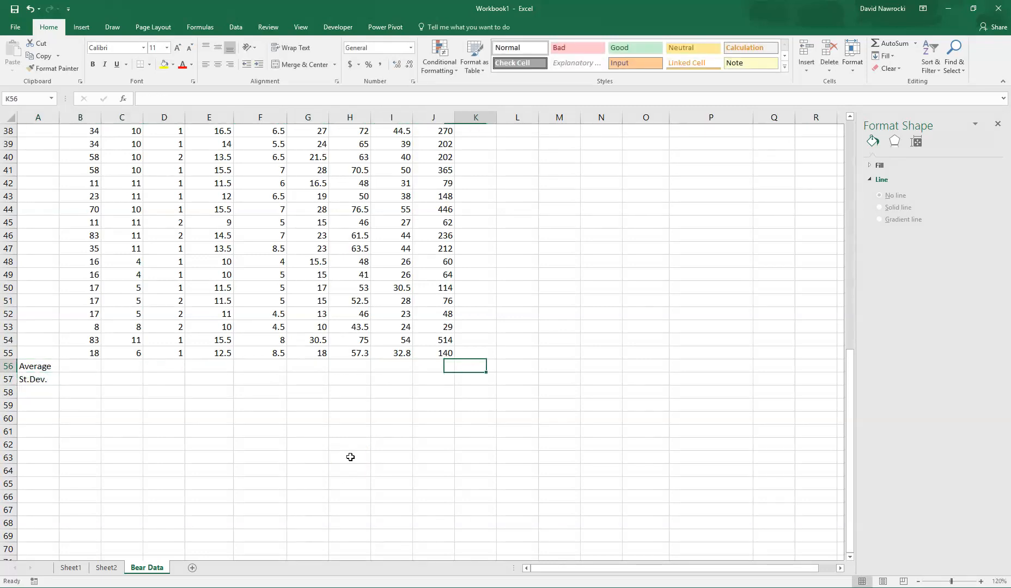
pyautogui.press('Left')
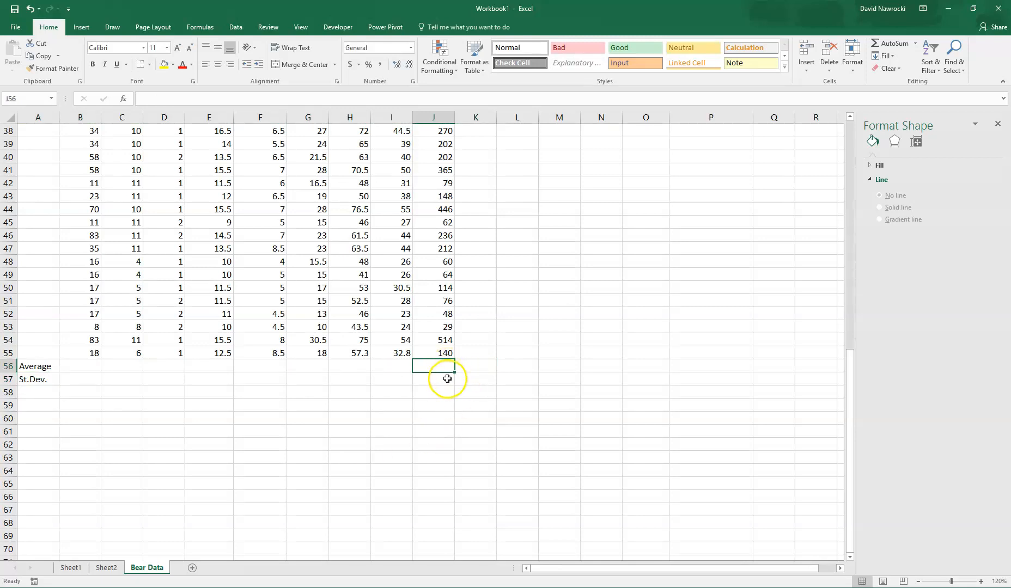
pyautogui.write('=')
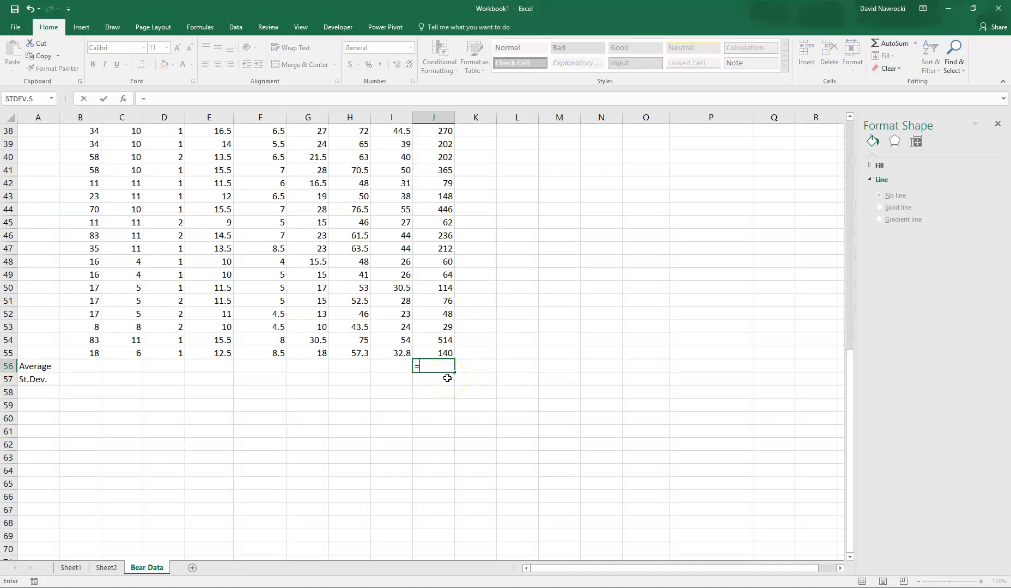
pyautogui.write('avera')
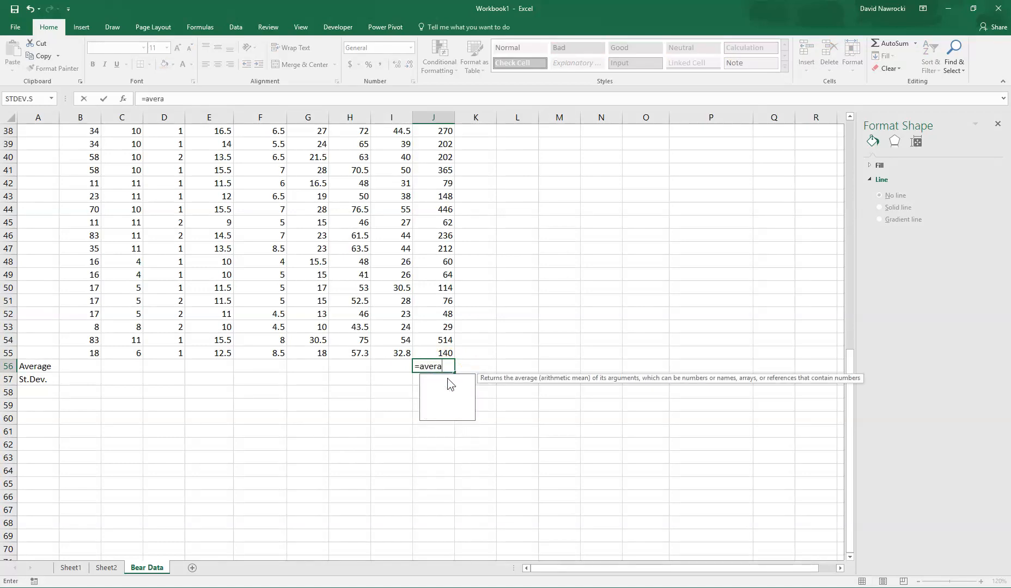
pyautogui.write('ge(')
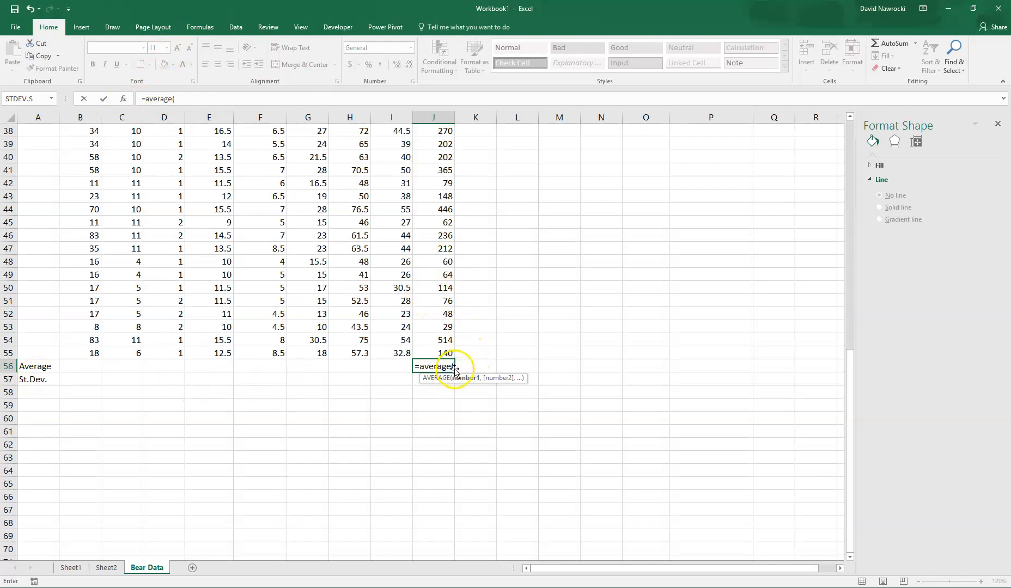
pyautogui.scroll(12, 428, 304)
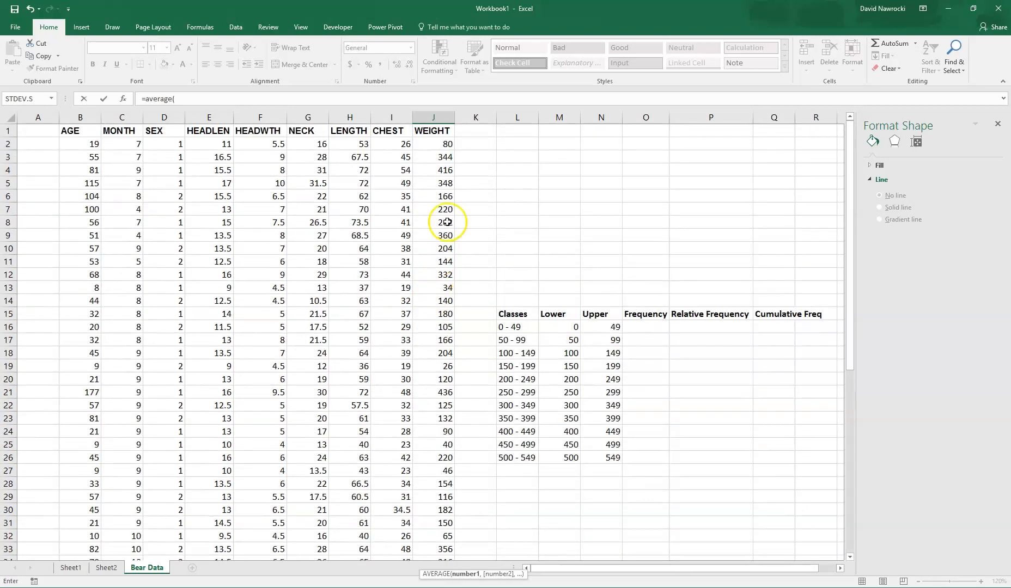
pyautogui.moveTo(445, 143); pyautogui.dragTo(429, 510)
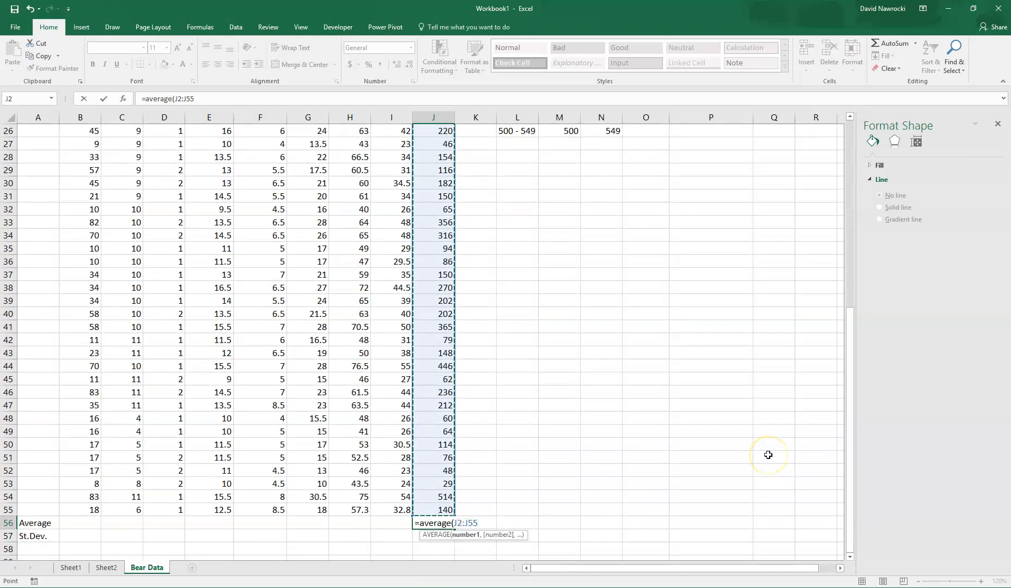
pyautogui.write(')')
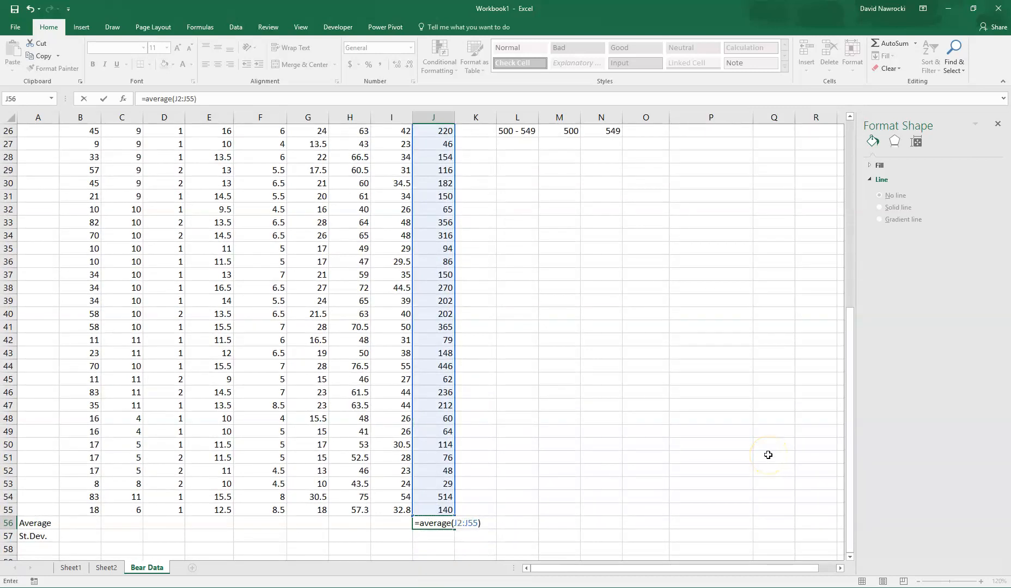
pyautogui.hotkey('ctrl', 'Return')
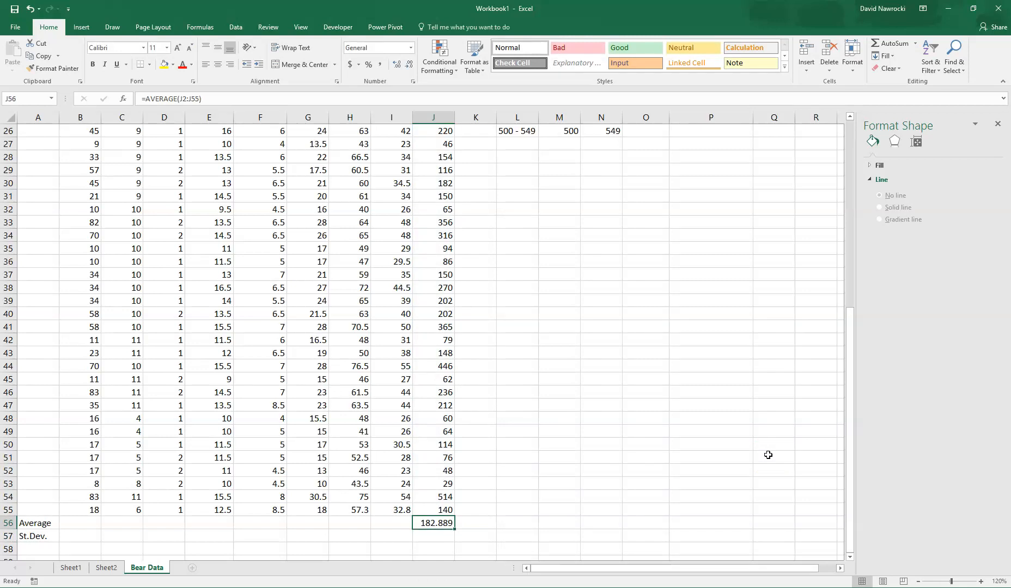
# Step: Insert the STDEV.S function from the Statistical category into cell J57, beside the St.Dev. row label
pyautogui.press('Down')
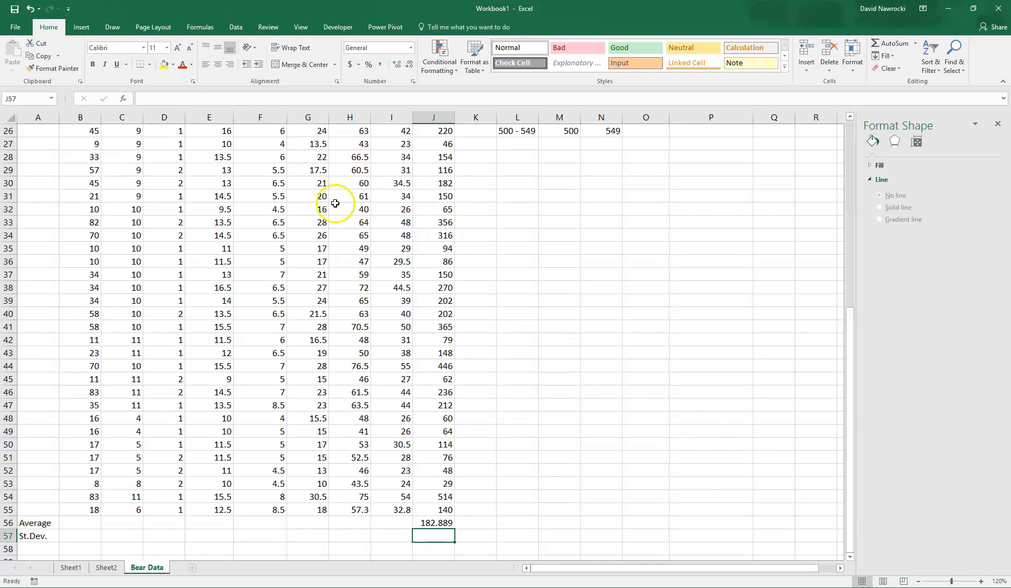
pyautogui.click(124, 100)
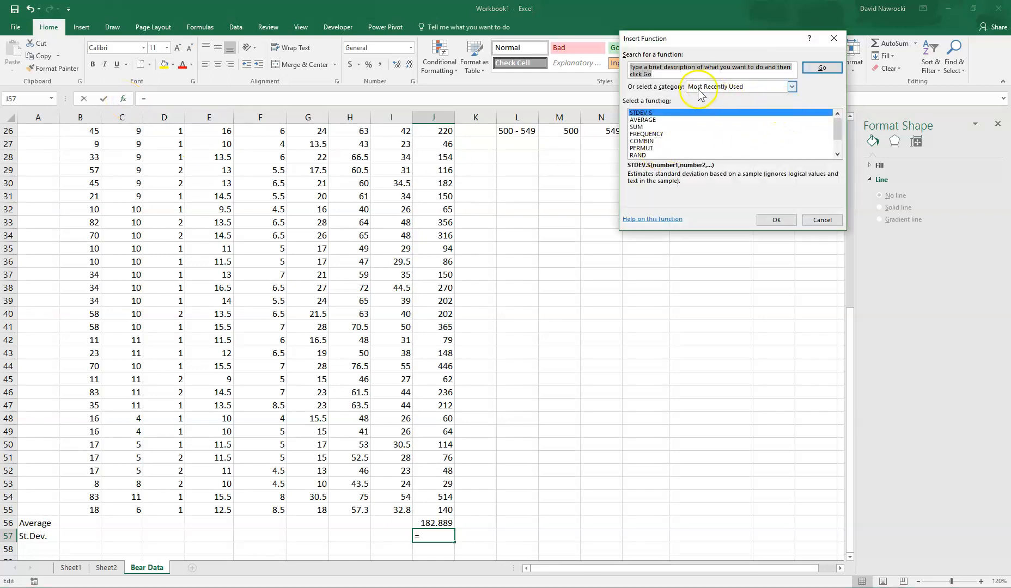
pyautogui.click(792, 86)
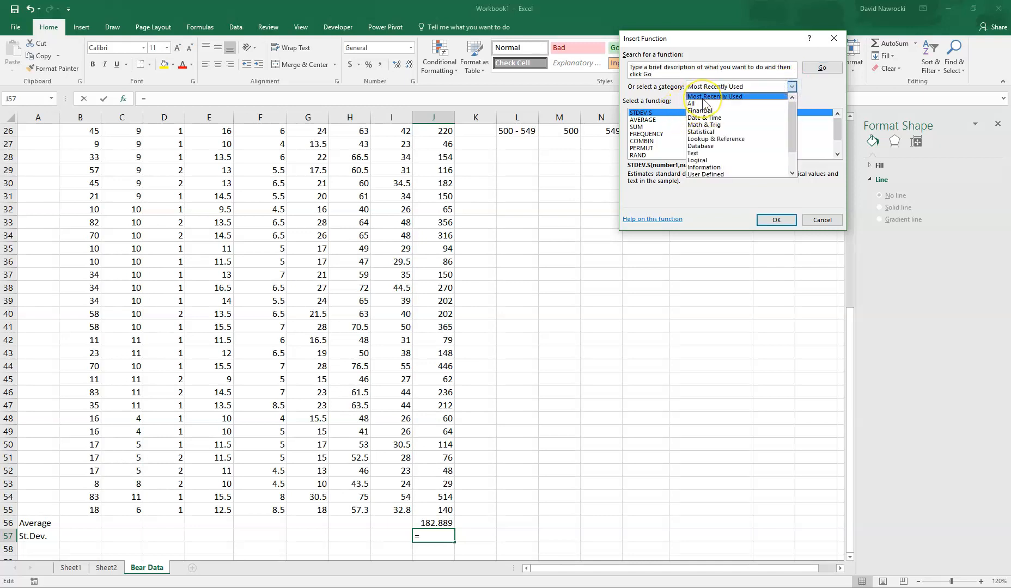
pyautogui.click(708, 132)
pyautogui.moveTo(837, 124); pyautogui.dragTo(837, 142)
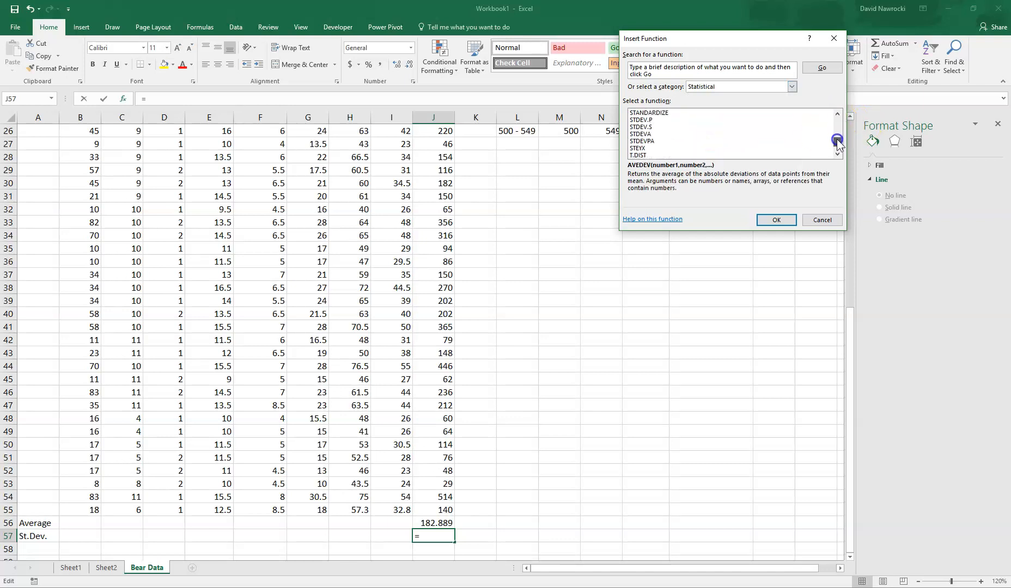
pyautogui.click(653, 127)
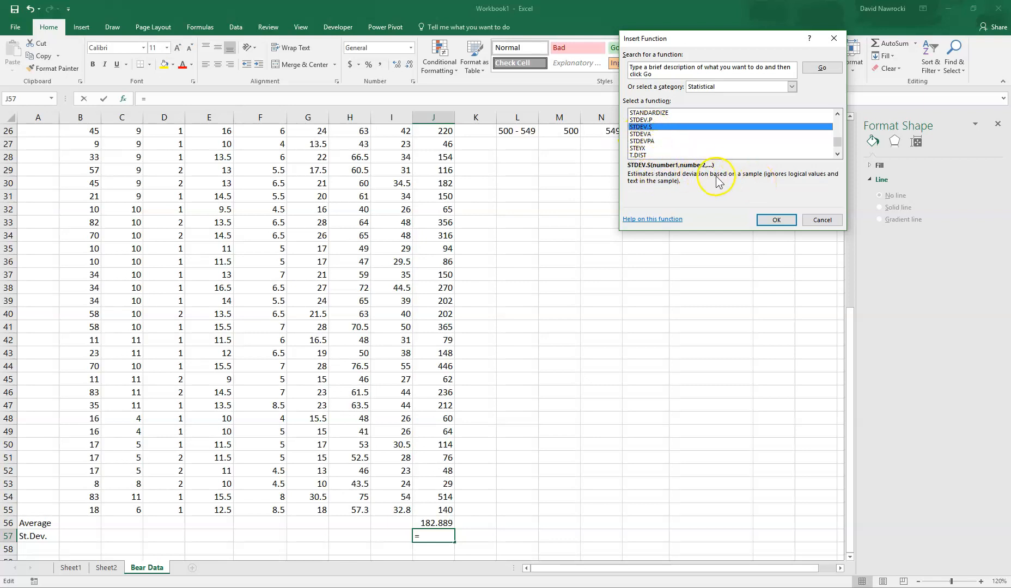
pyautogui.click(769, 223)
pyautogui.click(768, 223)
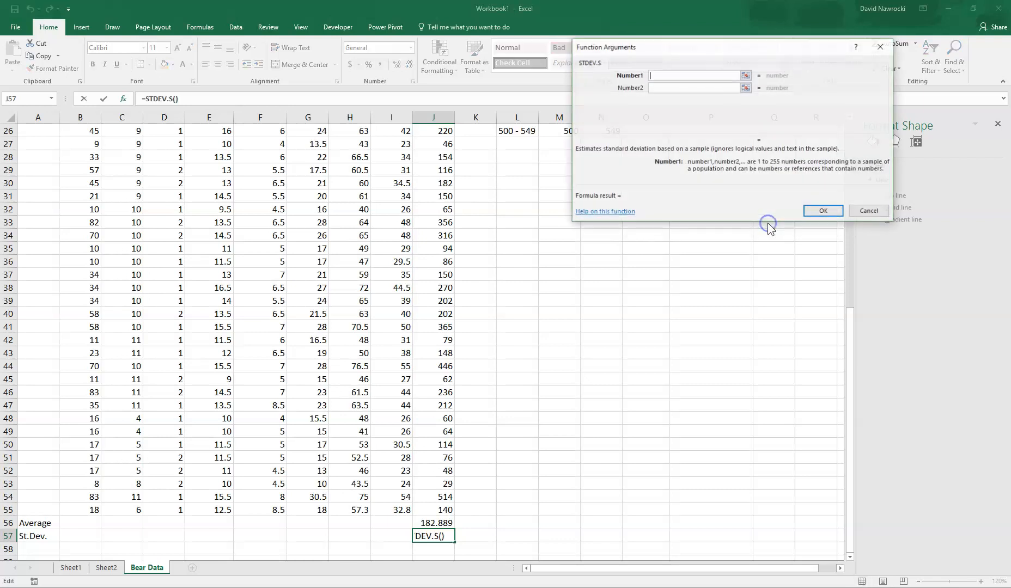
# Step: Complete the standard deviation formula with the weight range J2:J55, and bold the labels and results in the Average and St.Dev. rows
pyautogui.click(745, 75)
pyautogui.scroll(8, 491, 223)
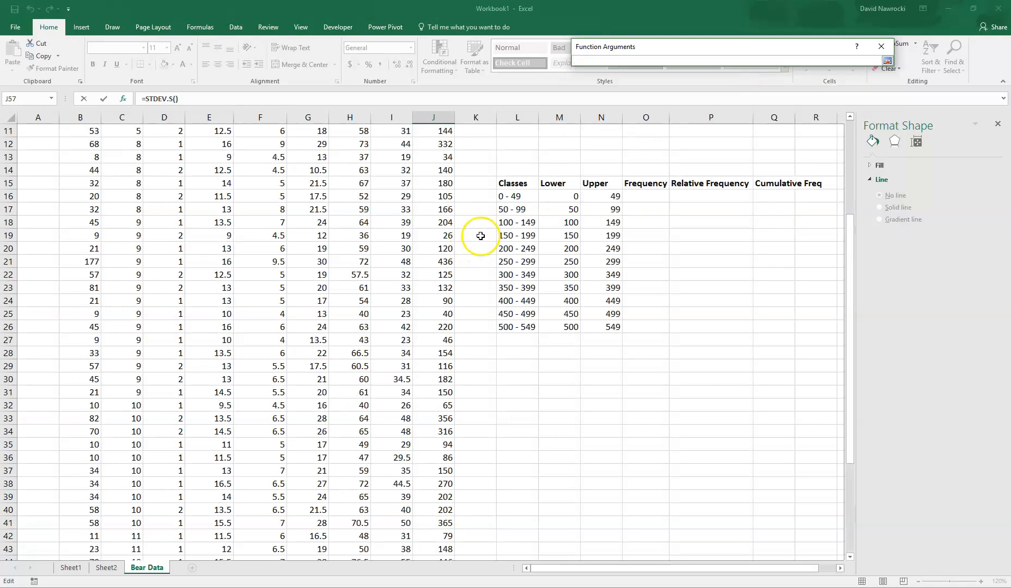
pyautogui.moveTo(440, 142); pyautogui.dragTo(446, 492)
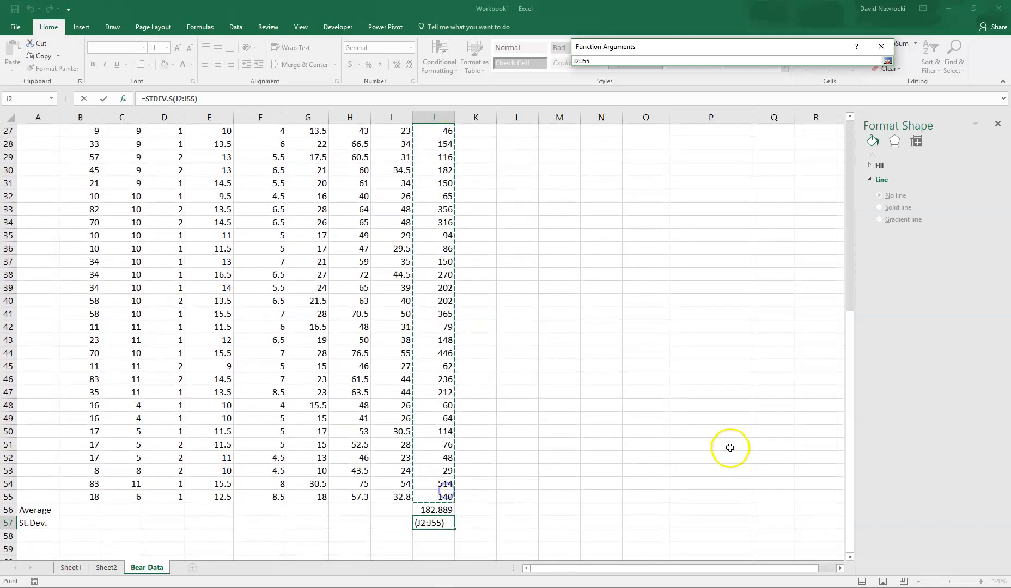
pyautogui.press('Return')
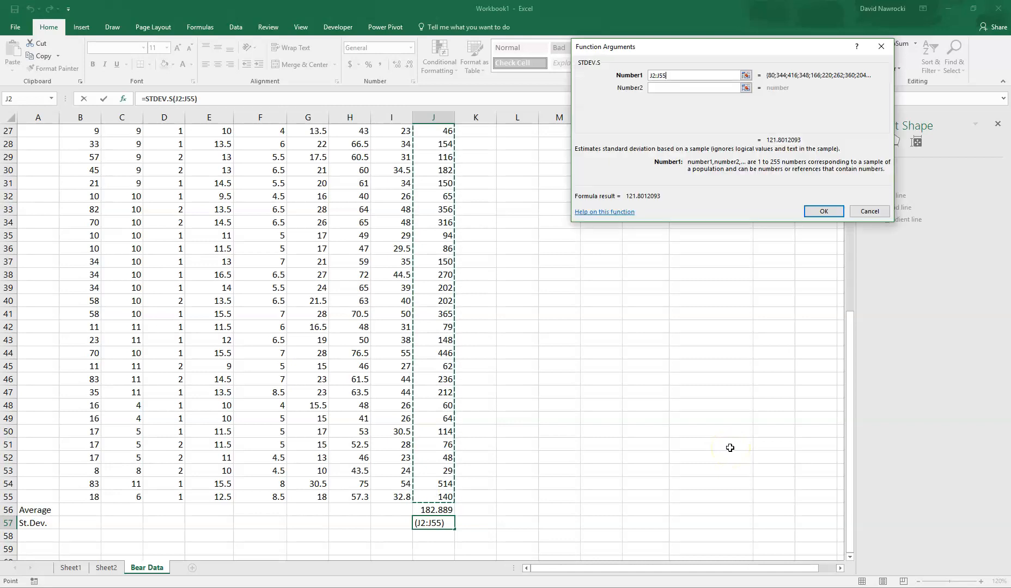
pyautogui.click(820, 211)
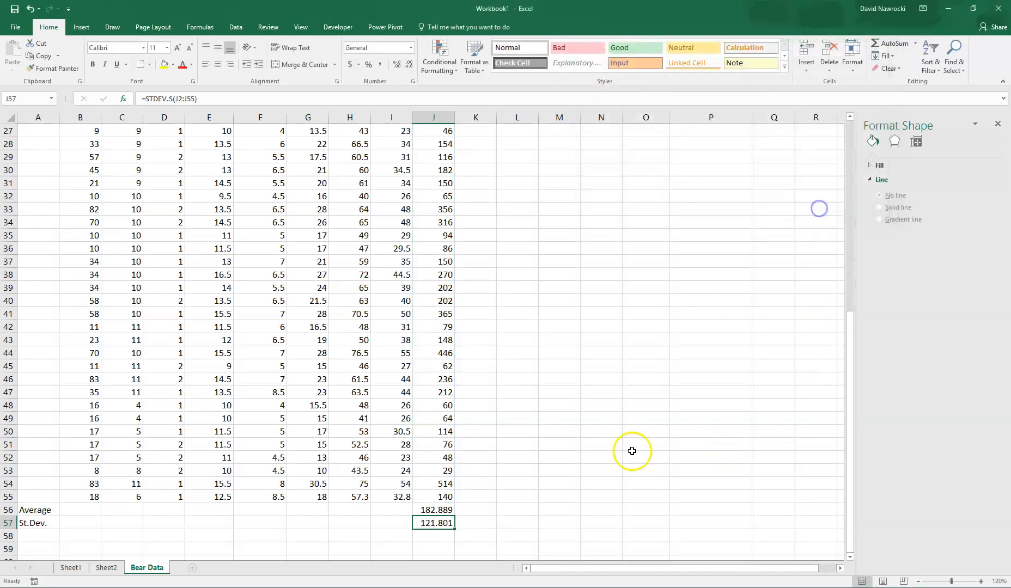
pyautogui.click(434, 510)
pyautogui.hotkey('ctrl', 'b')
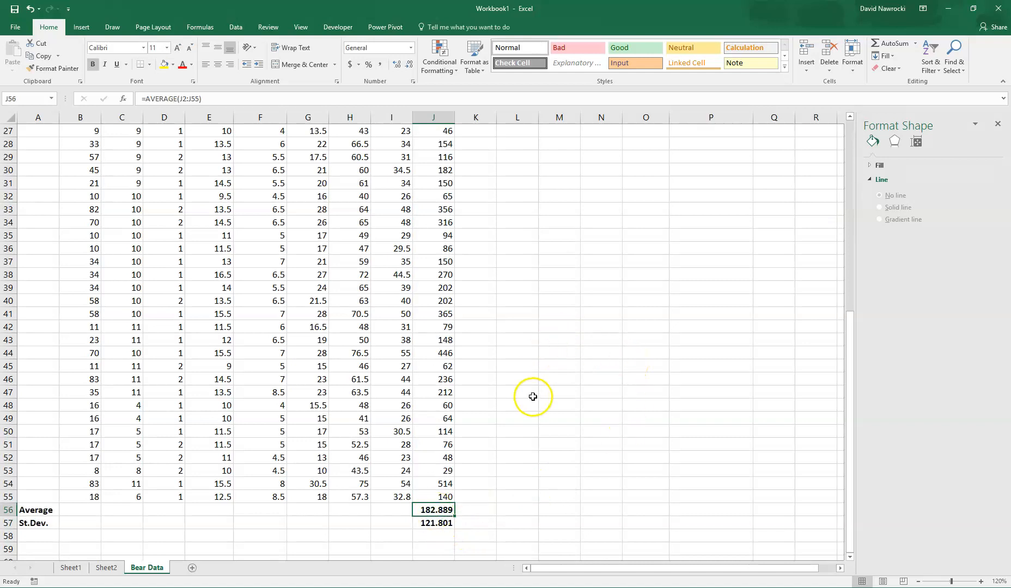
# Step: Examine the first row of the existing class table, from the Classes formula in L16 across the lower and upper limits to Frequency
pyautogui.scroll(6, 533, 396)
pyautogui.scroll(3, 538, 395)
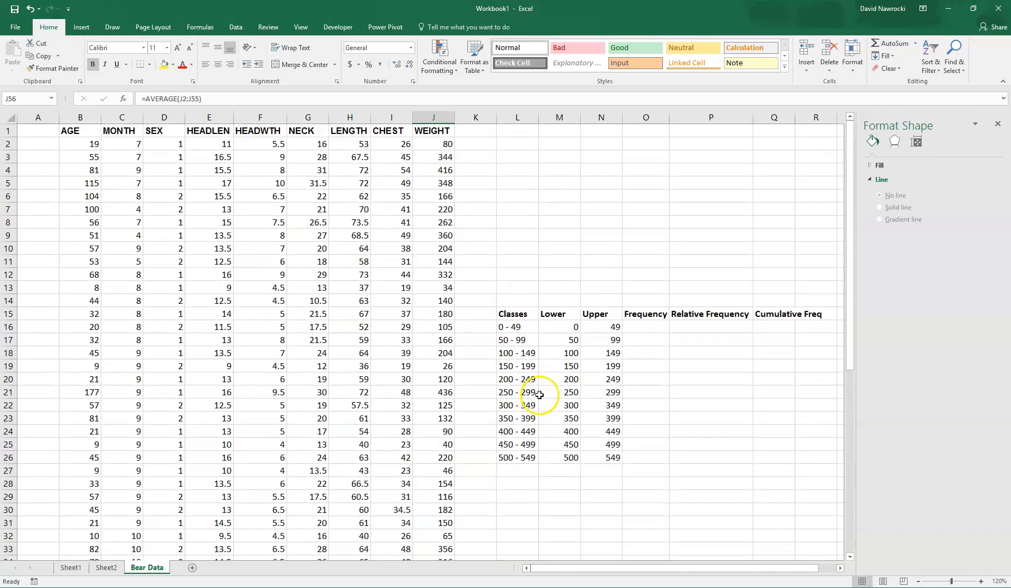
pyautogui.click(517, 327)
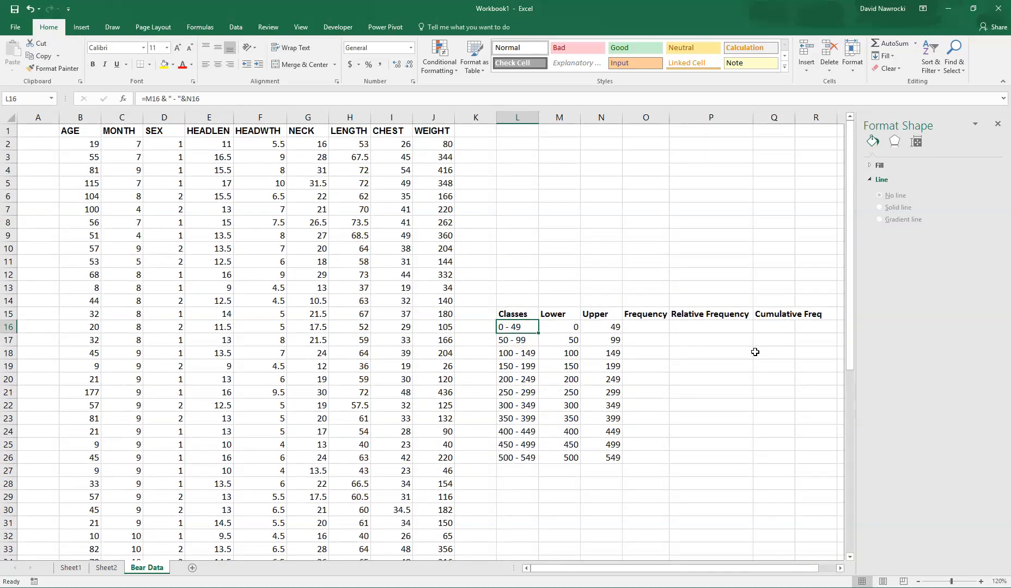
pyautogui.press('Right')
pyautogui.press('Right')
pyautogui.press('Right')
pyautogui.press('Left')
pyautogui.press('Left')
pyautogui.press('Left')
# Step: Enter the headings Classes, Lower and Upper in cells L1 to N1 for a new frequency table
pyautogui.click(516, 128)
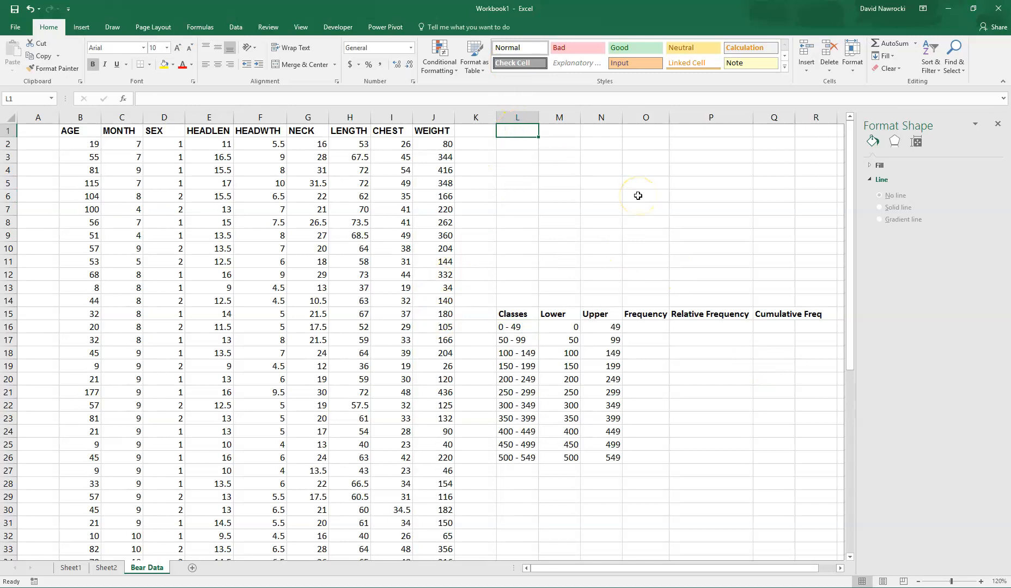
pyautogui.write('Cl')
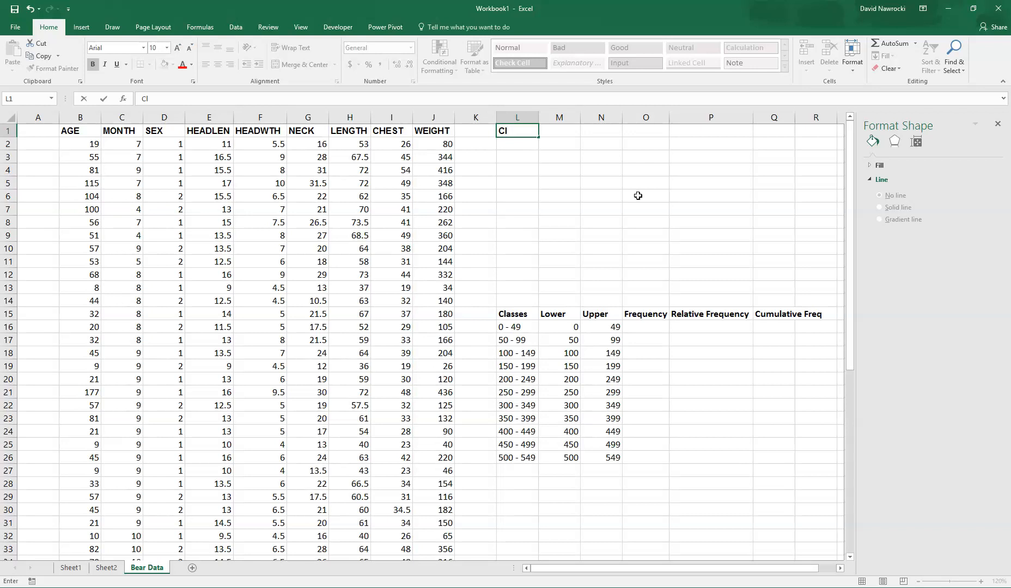
pyautogui.write('asses')
pyautogui.press('Tab')
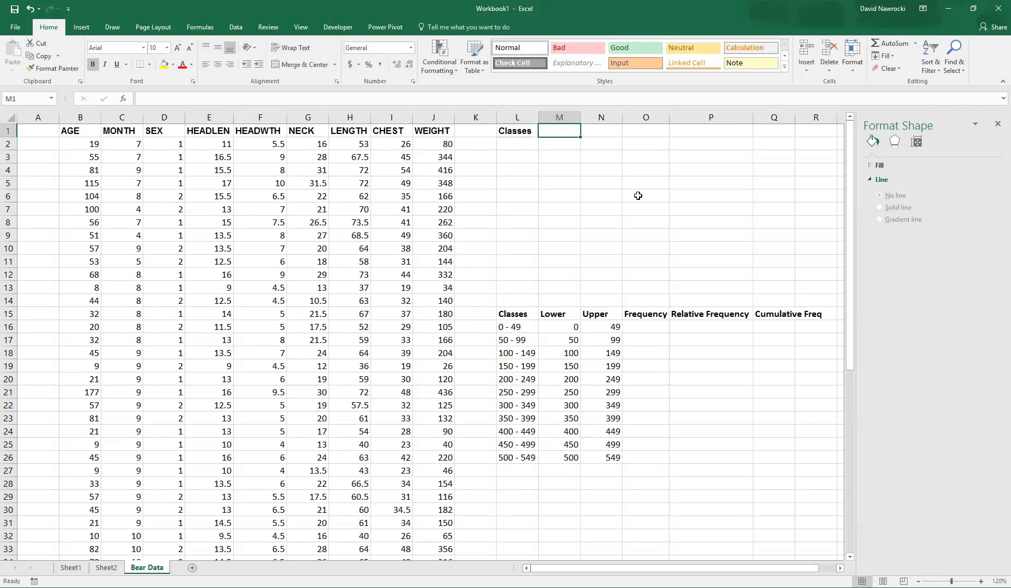
pyautogui.write('Lowe')
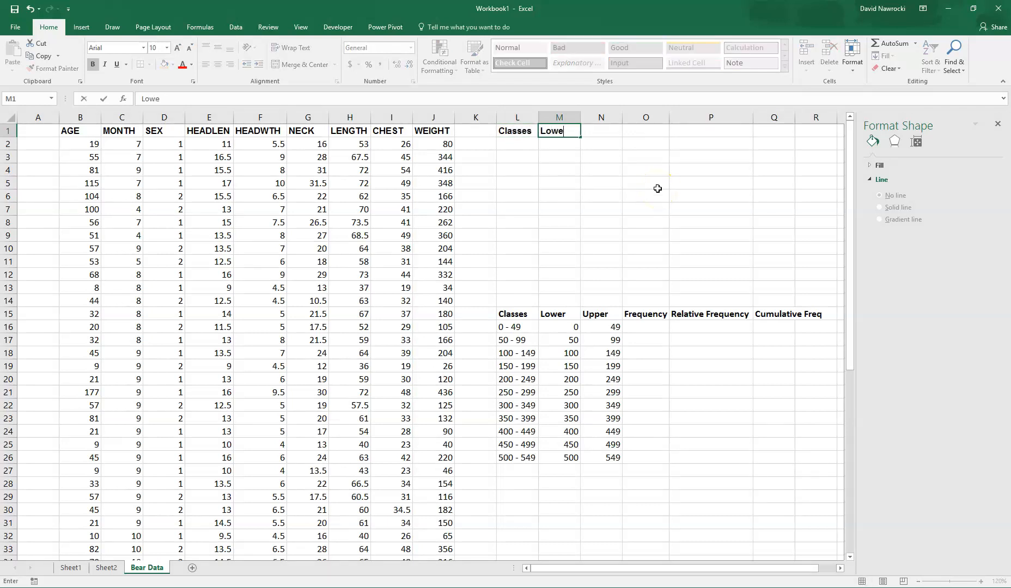
pyautogui.write('r')
pyautogui.press('Tab')
pyautogui.write('U')
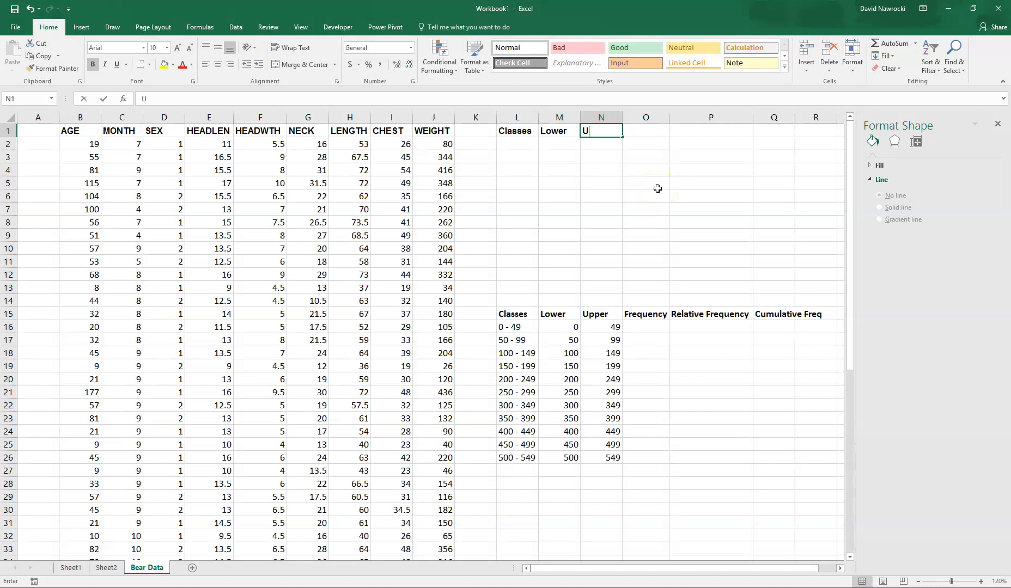
pyautogui.write('pper')
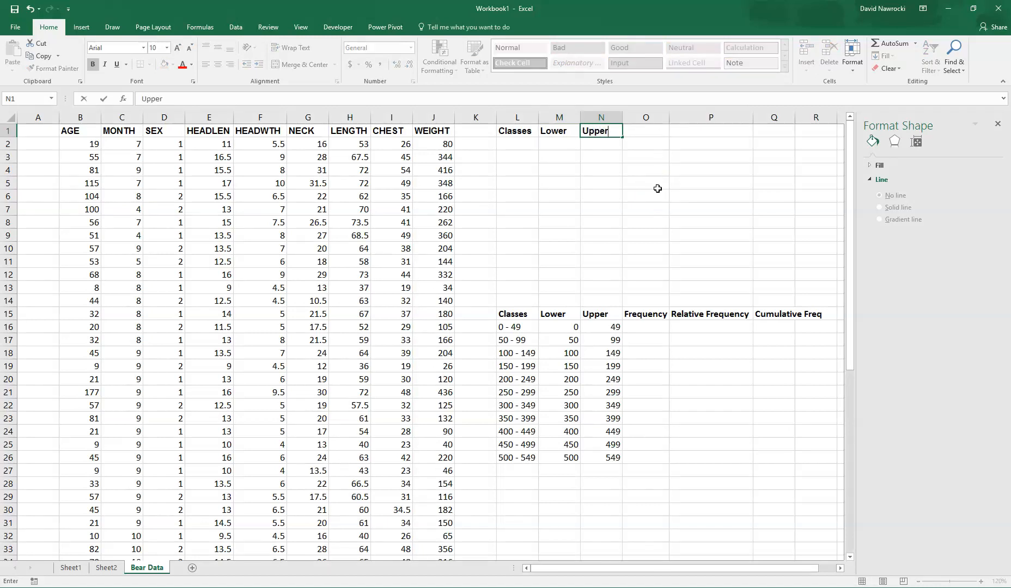
pyautogui.press('Tab')
# Step: Add the headings Frequency, Relative Freq. and Cumulative Freq. in cells O1 to Q1
pyautogui.write('F')
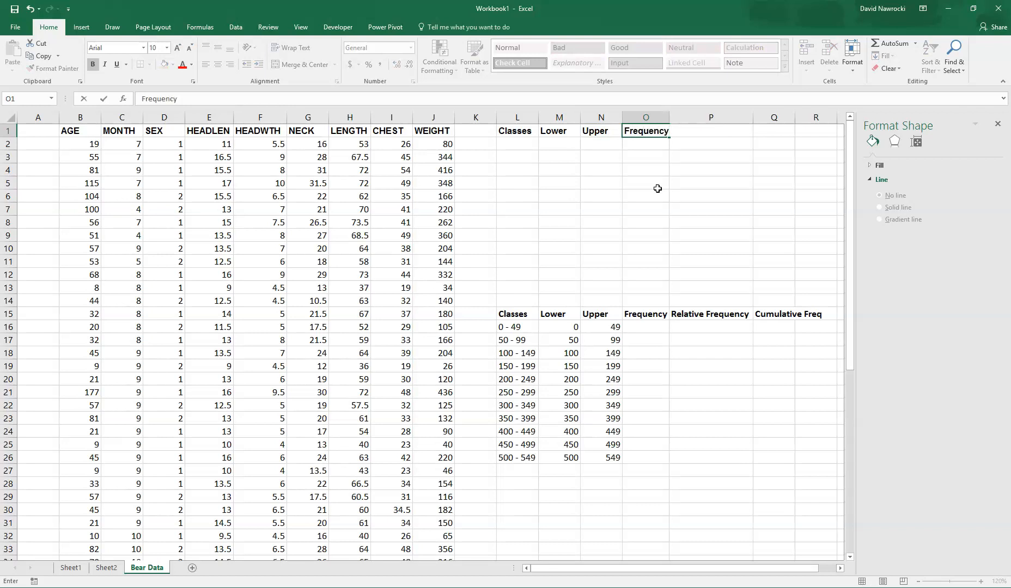
pyautogui.write('requency')
pyautogui.press('Tab')
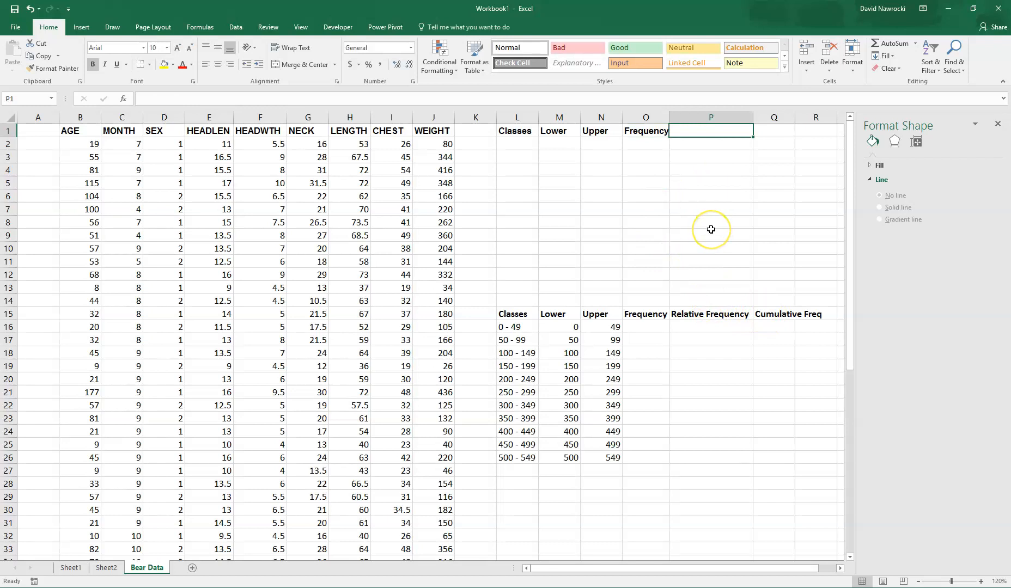
pyautogui.write('Rea')
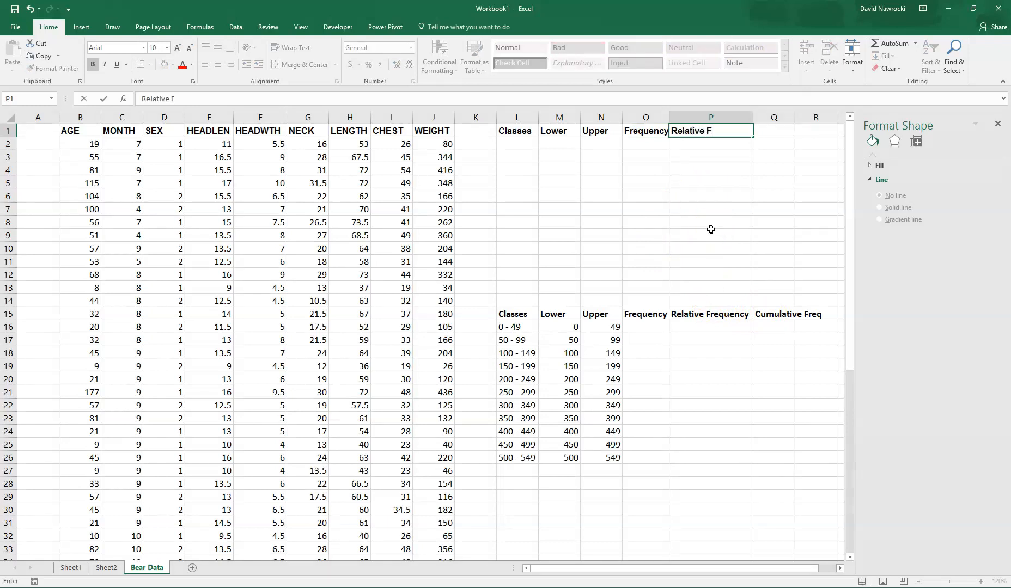
pyautogui.press('Tab')
pyautogui.write('Cumulative Freq.')
pyautogui.press('Return')
# Step: Enter the lower class limits 0 and 50 in M2 and M3, and extend the series down to 500 in M12
pyautogui.press('Left')
pyautogui.press('Left')
pyautogui.press('Left')
pyautogui.press('Left')
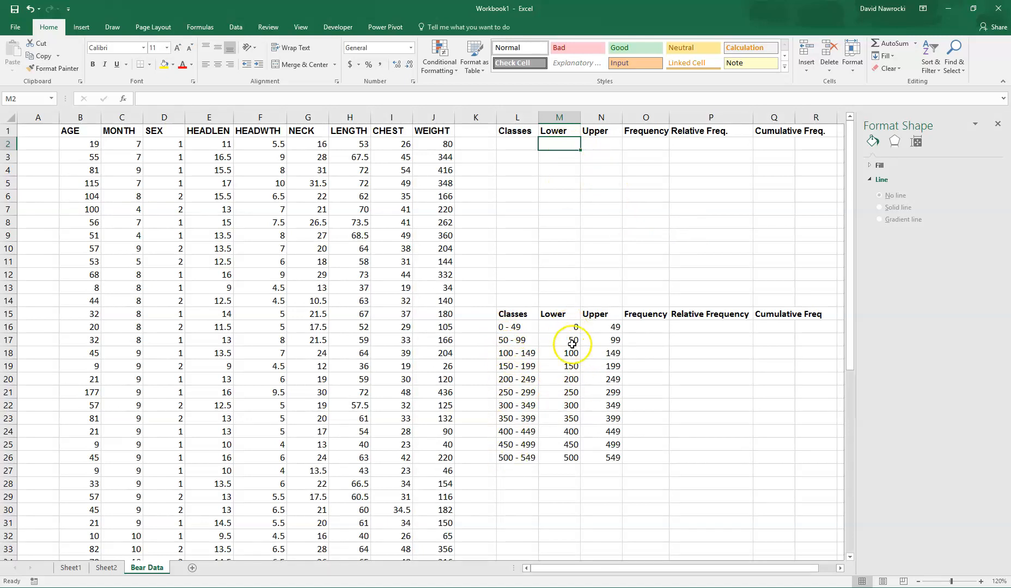
pyautogui.write('0')
pyautogui.press('Return')
pyautogui.write('5')
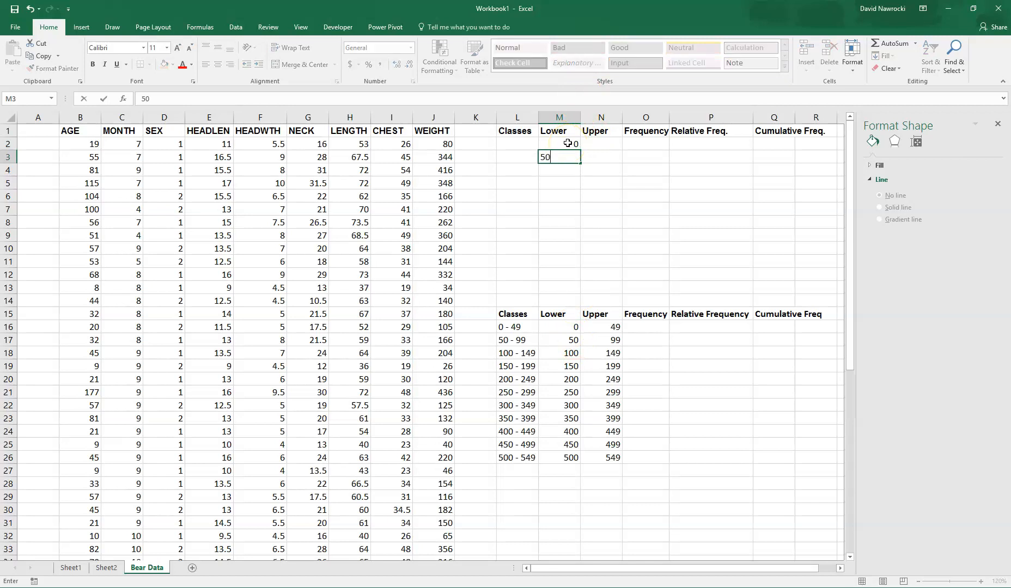
pyautogui.press('Up')
pyautogui.hotkey('shift', 'Down')
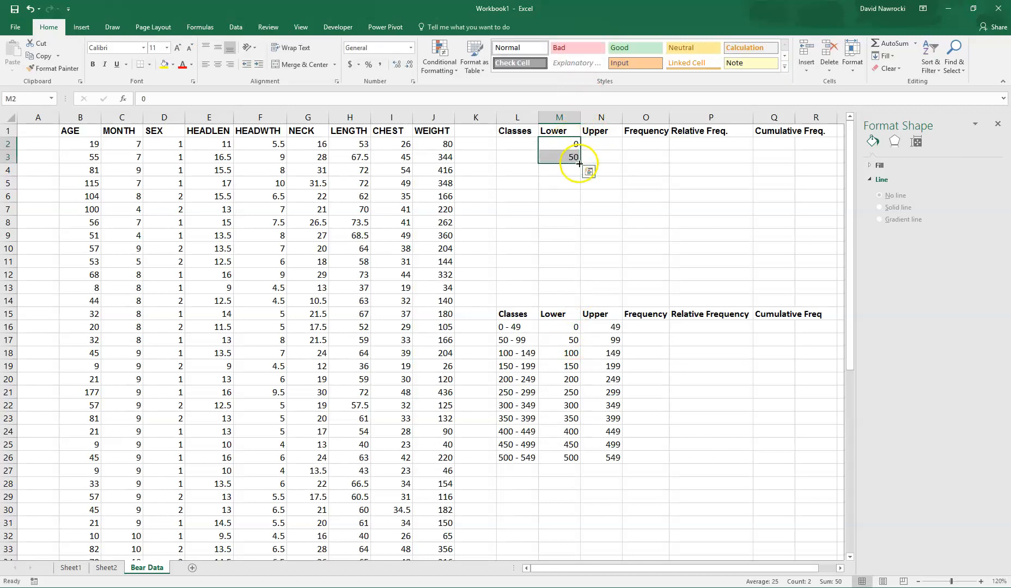
pyautogui.moveTo(580, 162); pyautogui.dragTo(584, 276)
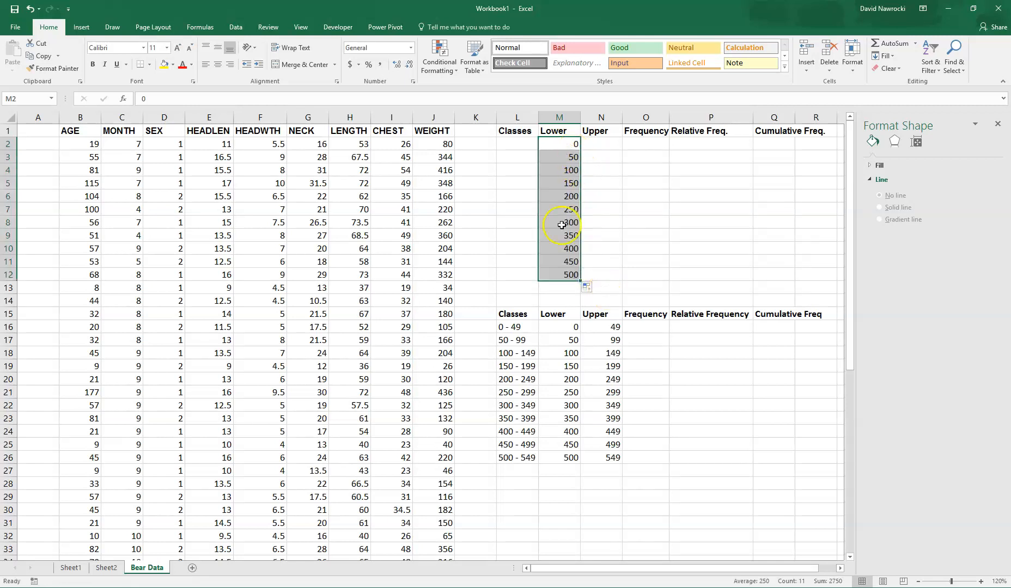
# Step: Enter the upper class limits 49 and 99 in N2 and N3, and extend the series down to 549 in N12
pyautogui.moveTo(599, 334)
pyautogui.mouseDown()
pyautogui.moveTo(609, 343)
pyautogui.moveTo(611, 331)
pyautogui.mouseUp()
pyautogui.click(602, 144)
pyautogui.write('49')
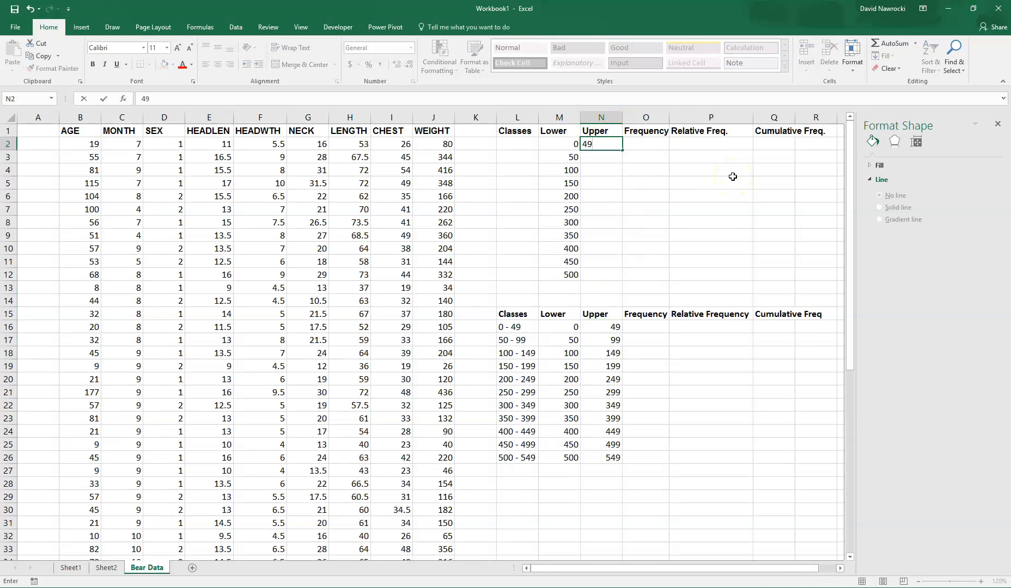
pyautogui.press('Return')
pyautogui.write('99')
pyautogui.press('Return')
pyautogui.press('Up')
pyautogui.press('Up')
pyautogui.hotkey('shift', 'Down')
pyautogui.moveTo(622, 162); pyautogui.dragTo(625, 280)
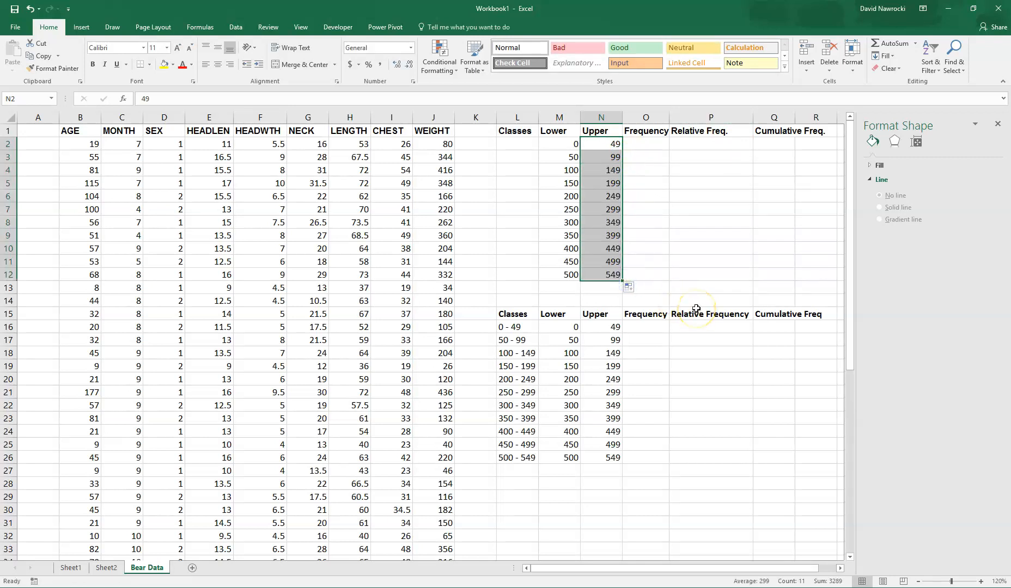
# Step: Start a FREQUENCY function from the Statistical category for the Frequency cells O2 to O12
pyautogui.click(656, 141)
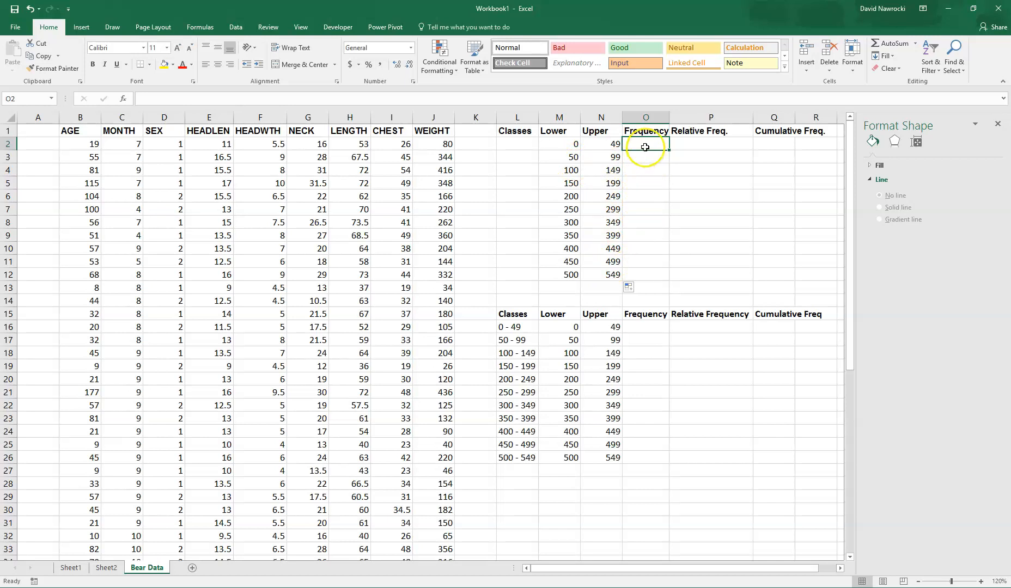
pyautogui.moveTo(646, 143); pyautogui.dragTo(647, 275)
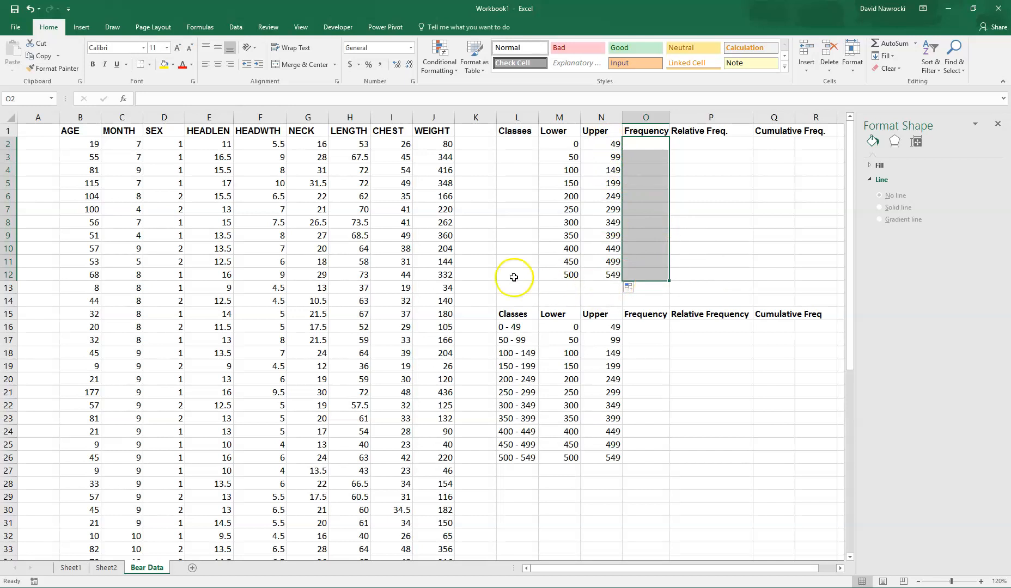
pyautogui.click(124, 100)
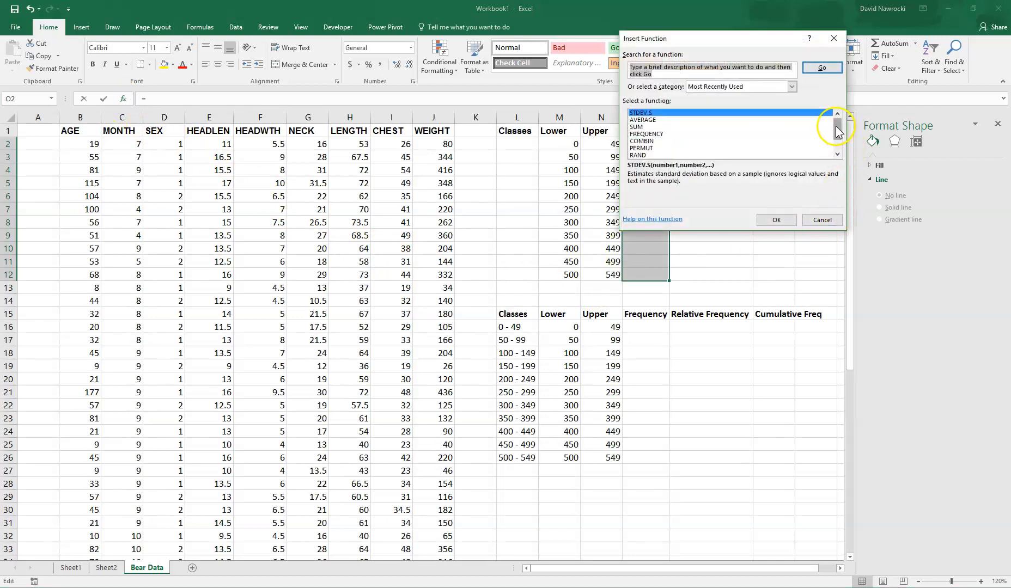
pyautogui.click(826, 134)
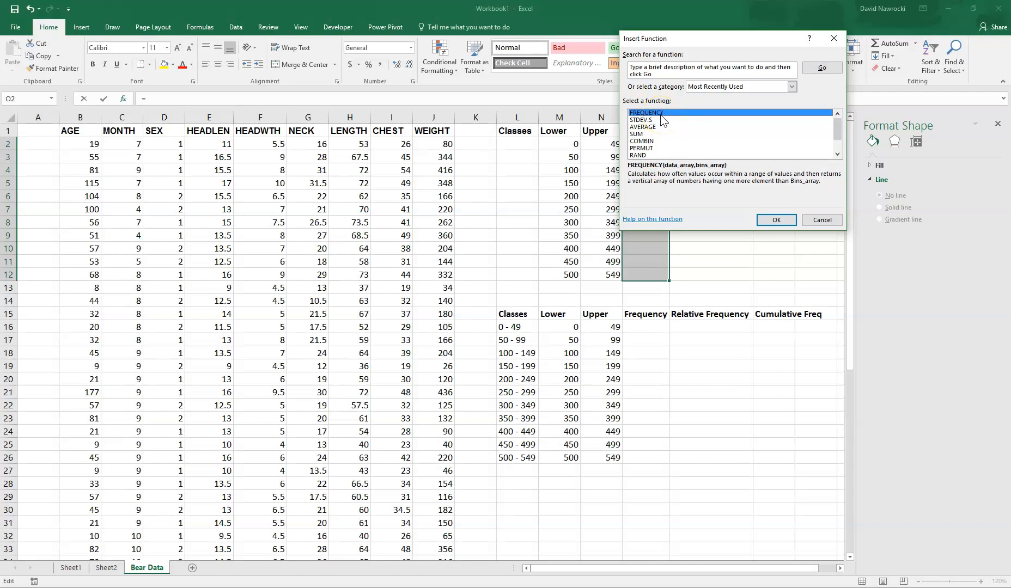
pyautogui.click(791, 87)
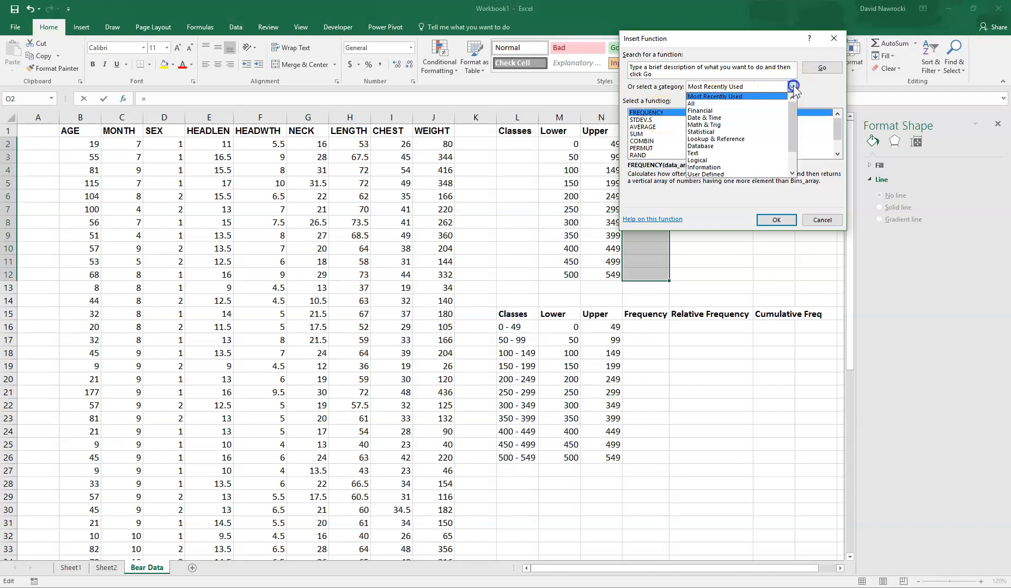
pyautogui.click(774, 131)
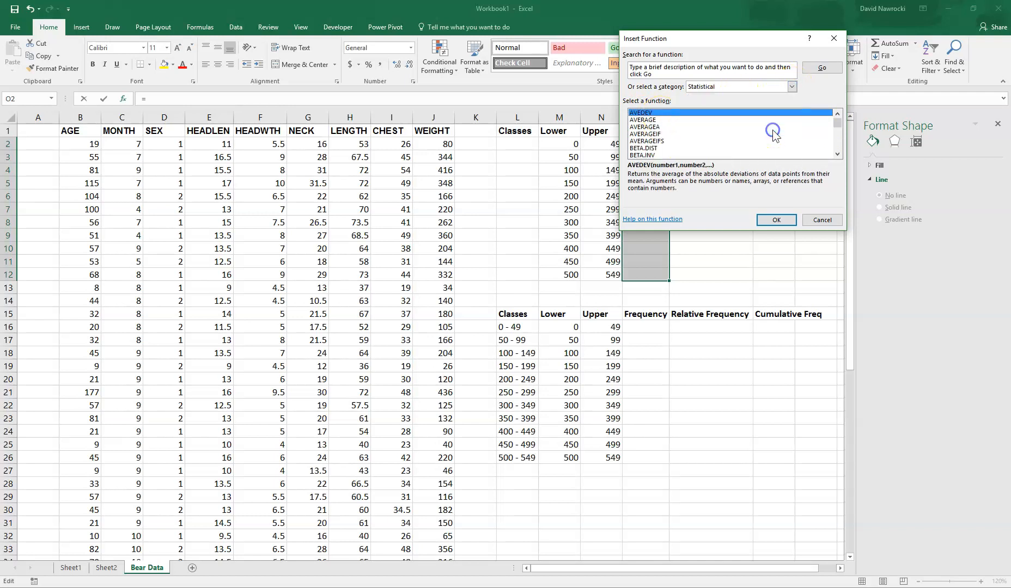
pyautogui.moveTo(836, 124); pyautogui.dragTo(836, 133)
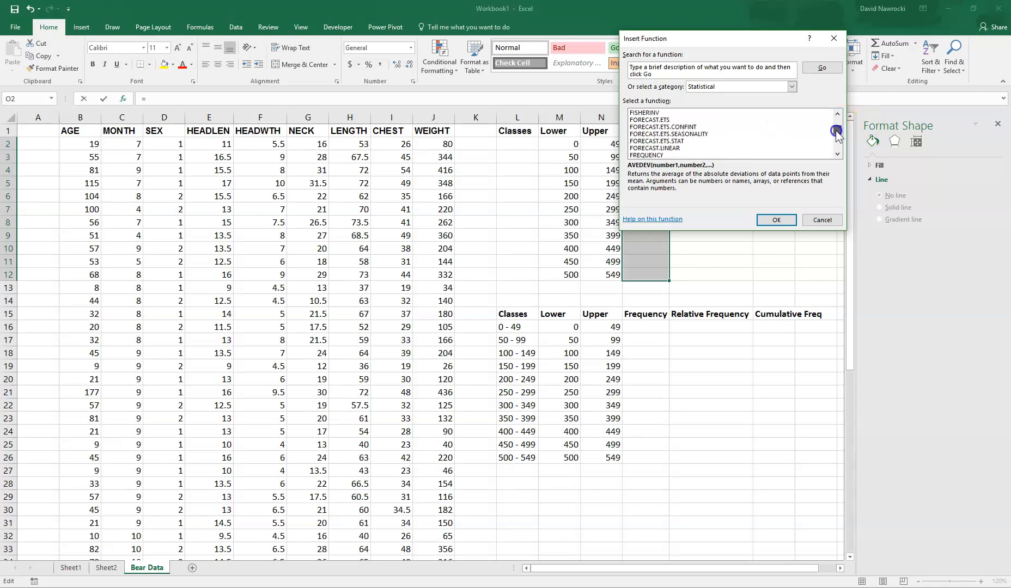
pyautogui.click(648, 155)
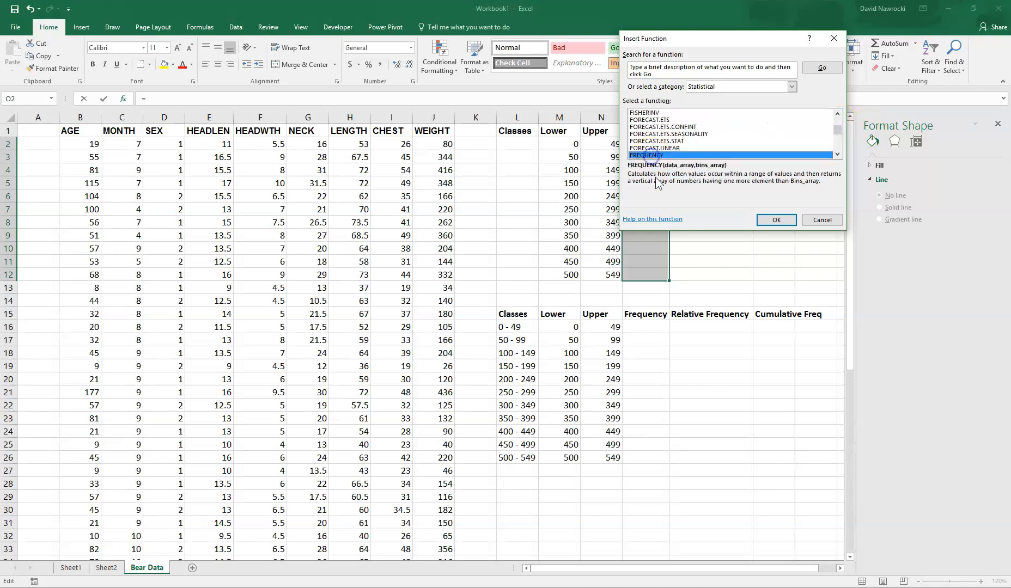
pyautogui.click(776, 221)
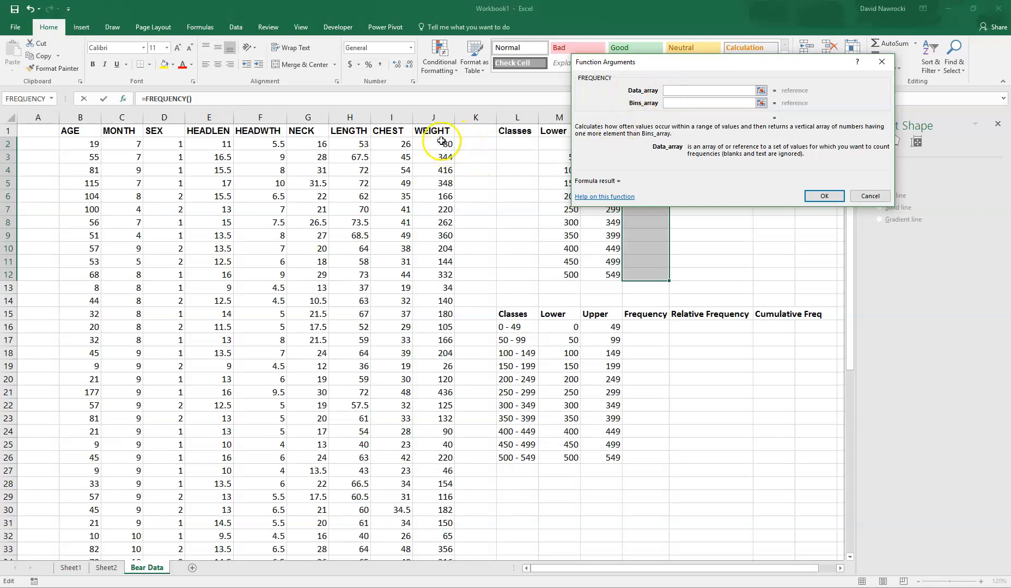
# Step: Set the data array to J2:J55 and the bins array to N2:N12, and enter FREQUENCY as an array formula across O2:O12
pyautogui.click(678, 90)
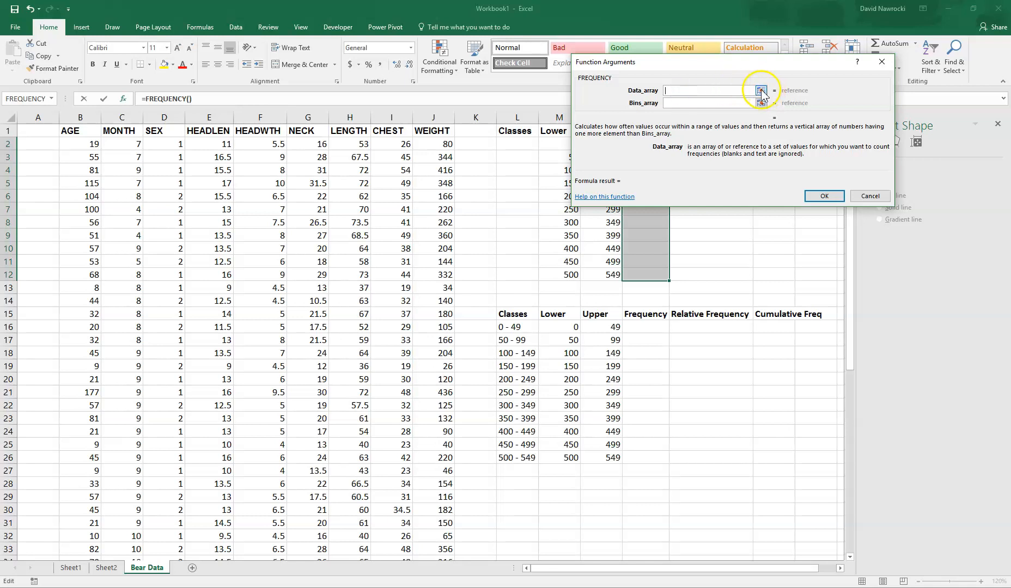
pyautogui.moveTo(442, 144); pyautogui.dragTo(434, 510)
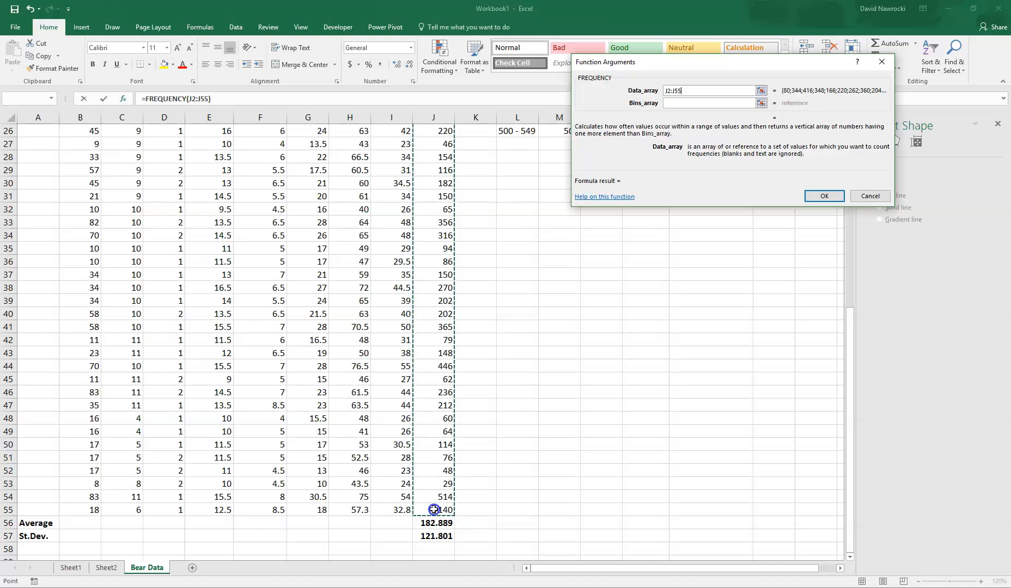
pyautogui.click(715, 102)
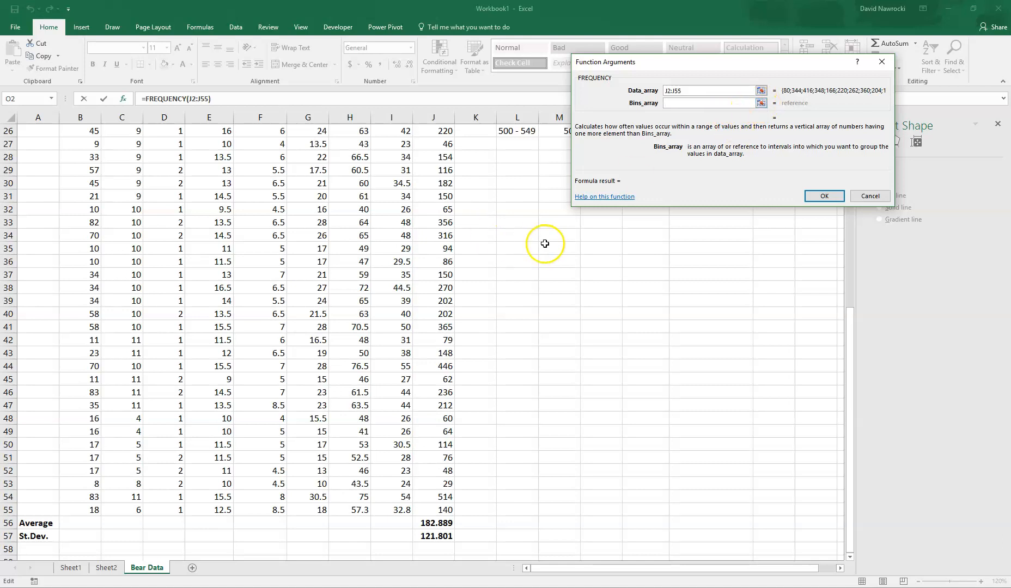
pyautogui.scroll(8, 540, 245)
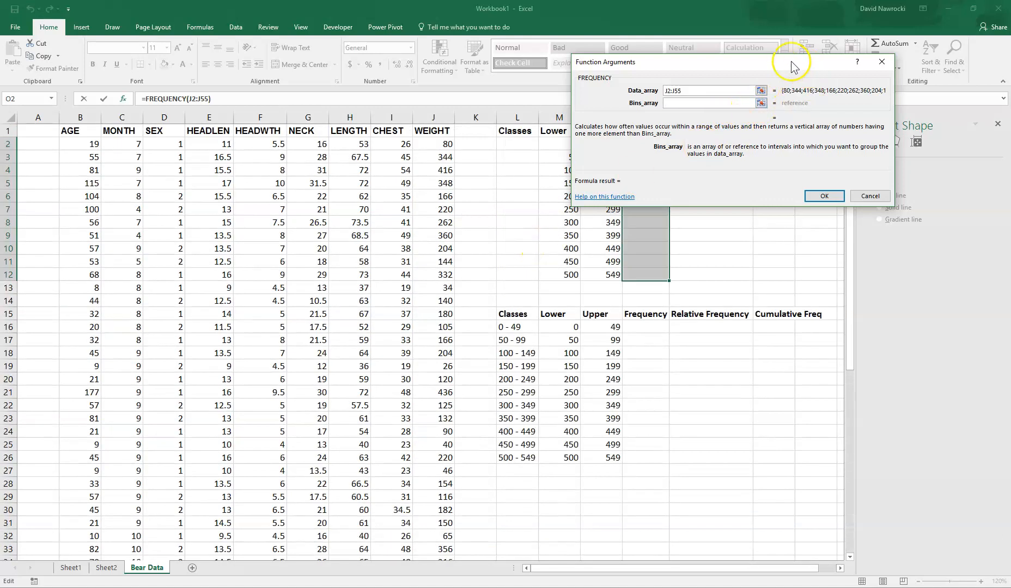
pyautogui.moveTo(770, 57); pyautogui.dragTo(409, 101)
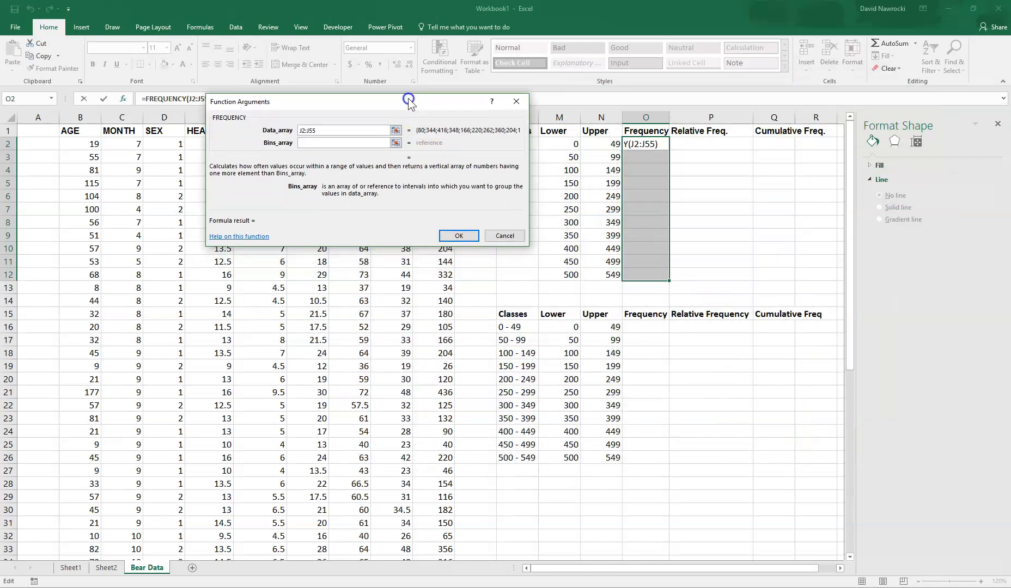
pyautogui.click(606, 145)
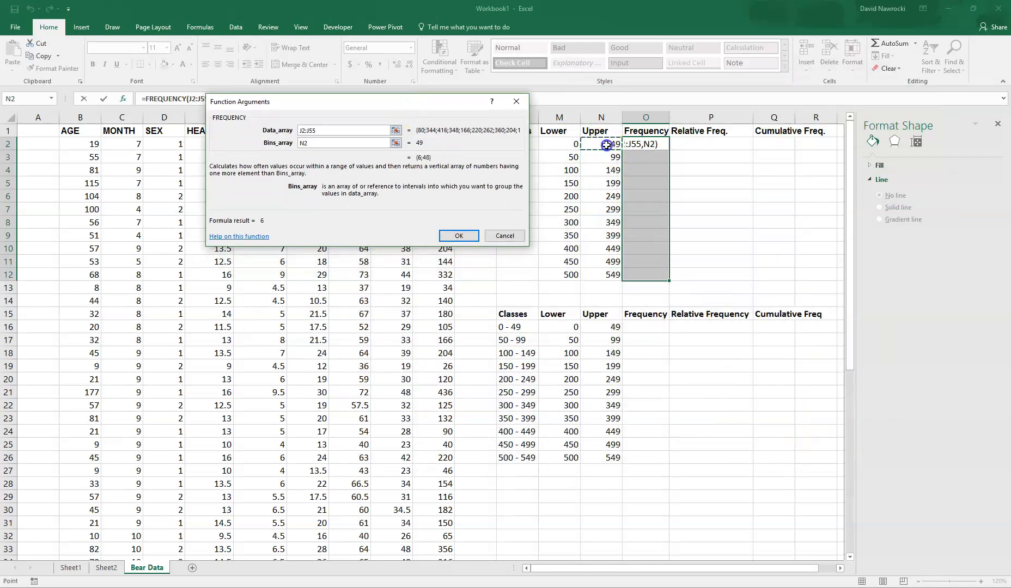
pyautogui.moveTo(606, 145); pyautogui.dragTo(607, 158)
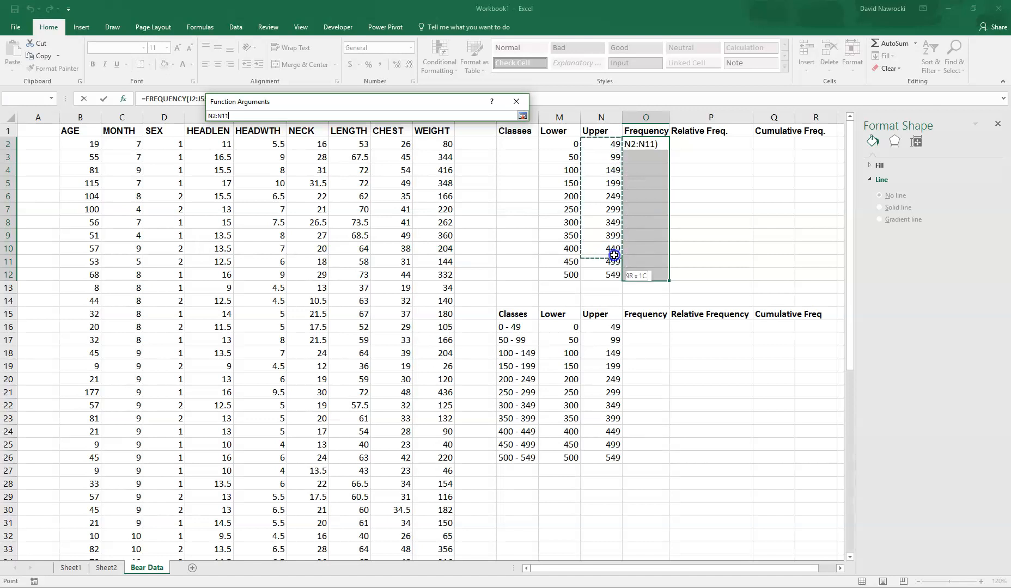
pyautogui.moveTo(614, 274); pyautogui.dragTo(614, 273)
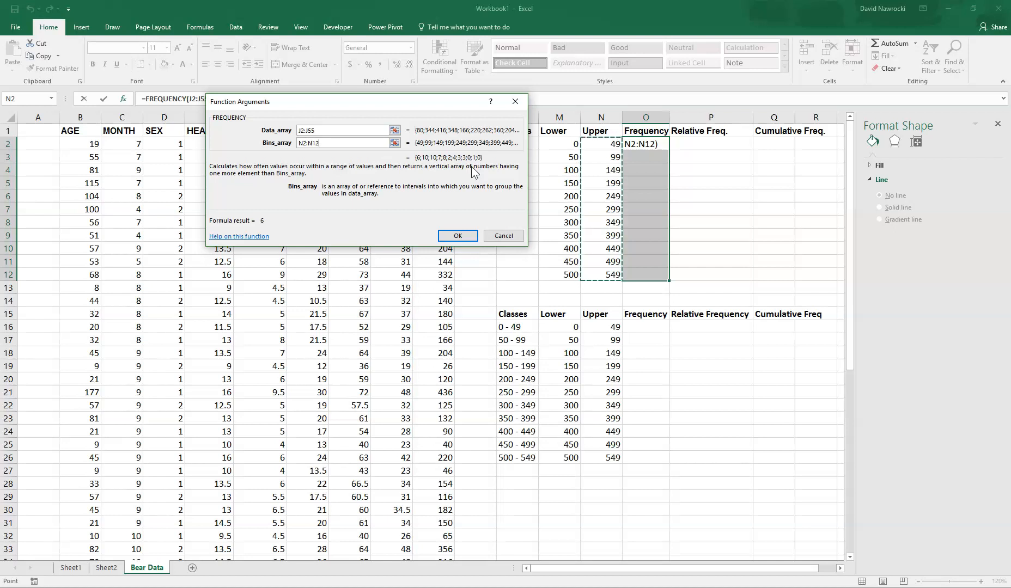
pyautogui.hotkey('ctrl', 'shift', 'Return')
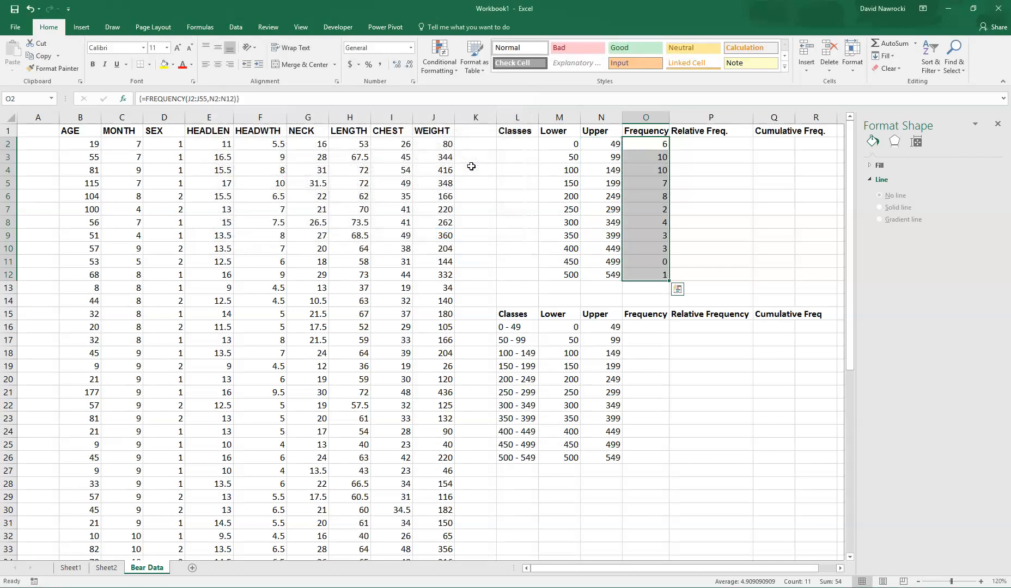
# Step: Insert a clustered column chart of the frequencies in O2:O12 and place it over the bear data columns, below the header row
pyautogui.click(700, 156)
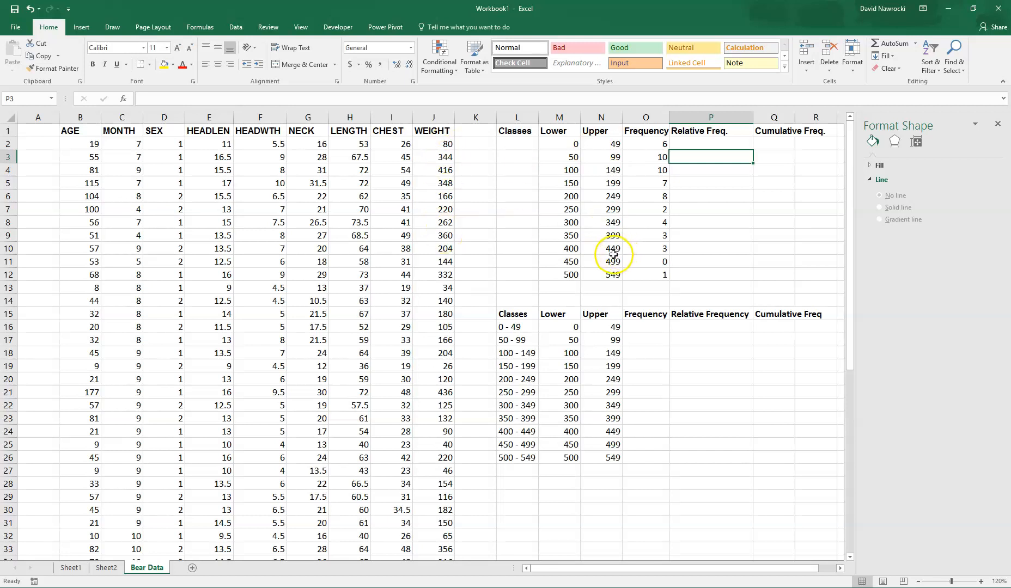
pyautogui.moveTo(650, 142); pyautogui.dragTo(658, 275)
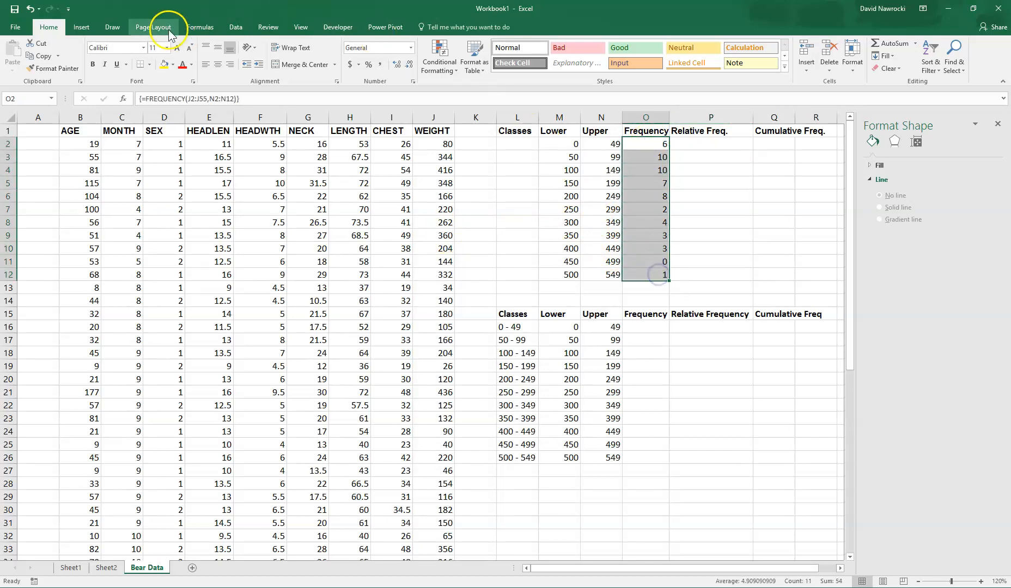
pyautogui.click(83, 27)
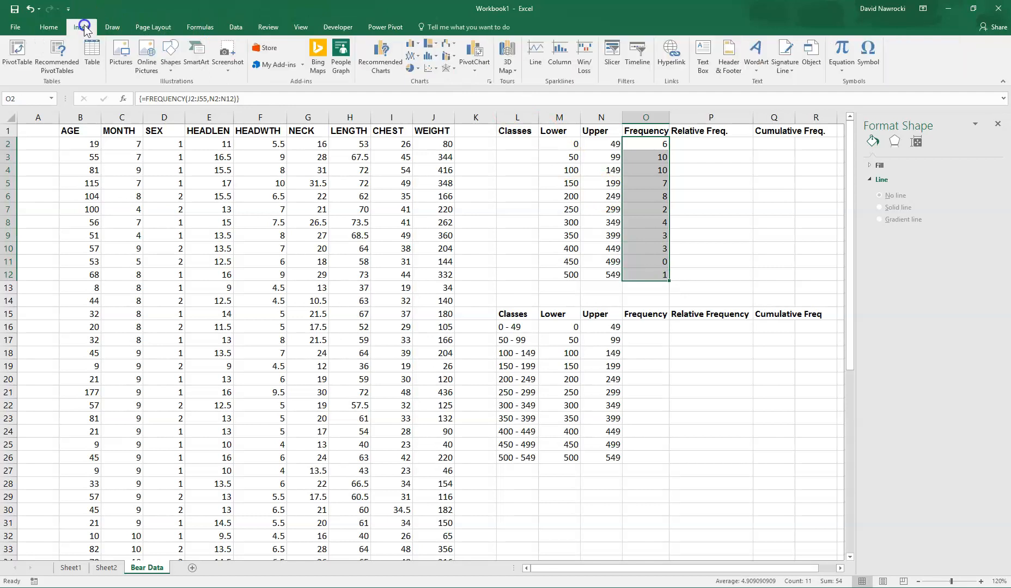
pyautogui.click(417, 44)
pyautogui.click(420, 77)
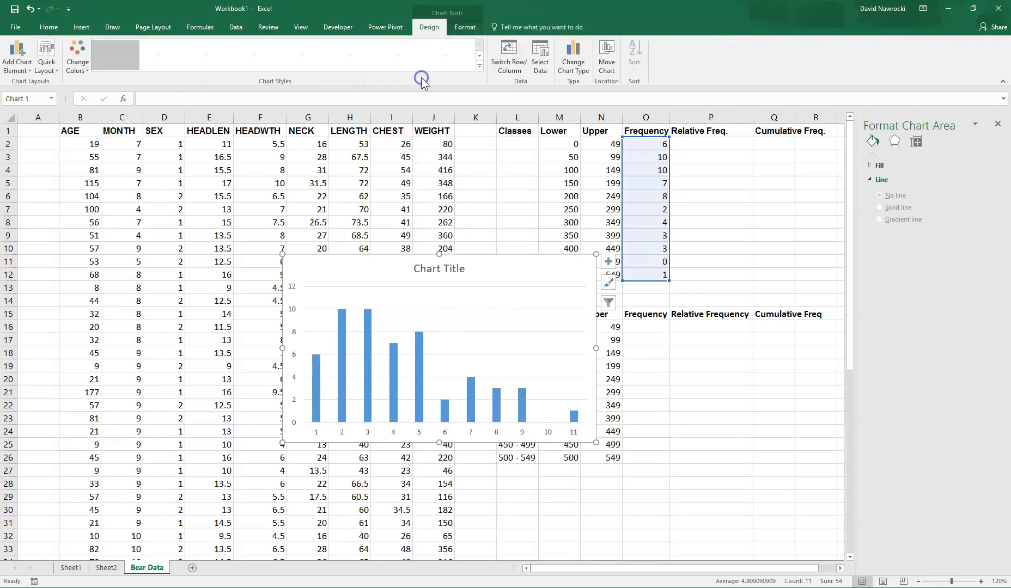
pyautogui.moveTo(499, 278); pyautogui.dragTo(328, 185)
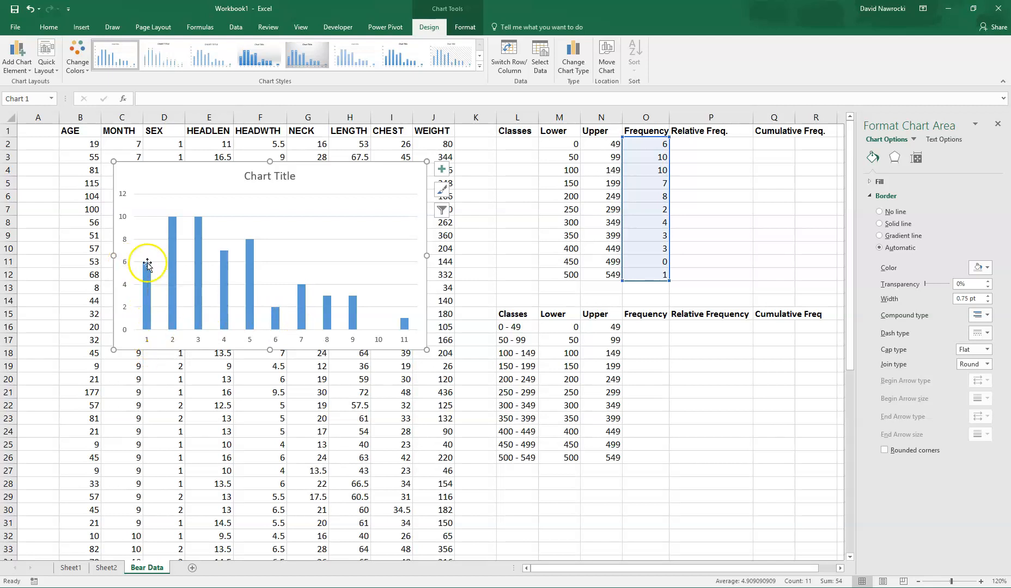
pyautogui.moveTo(170, 265)
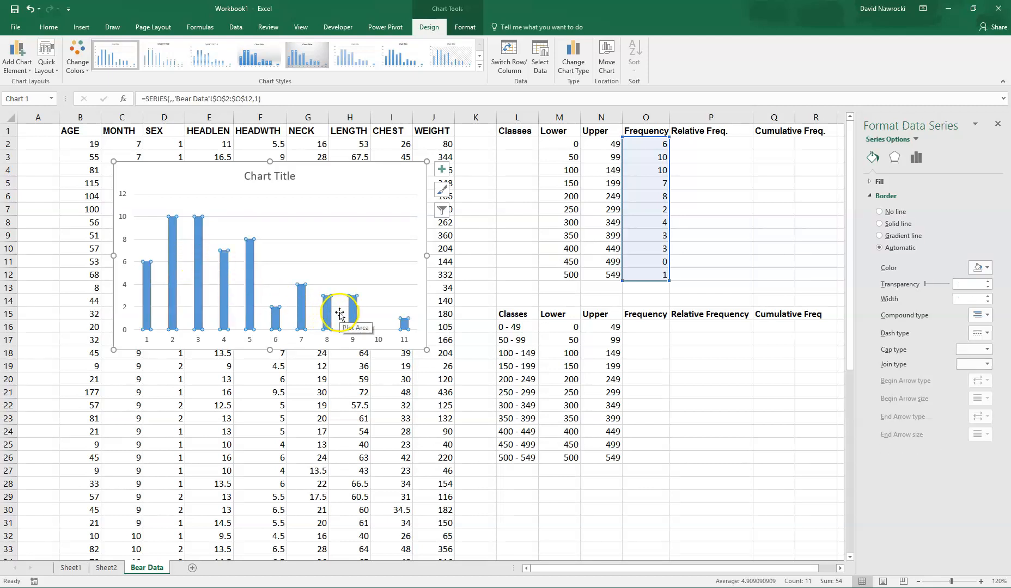
pyautogui.click(327, 239)
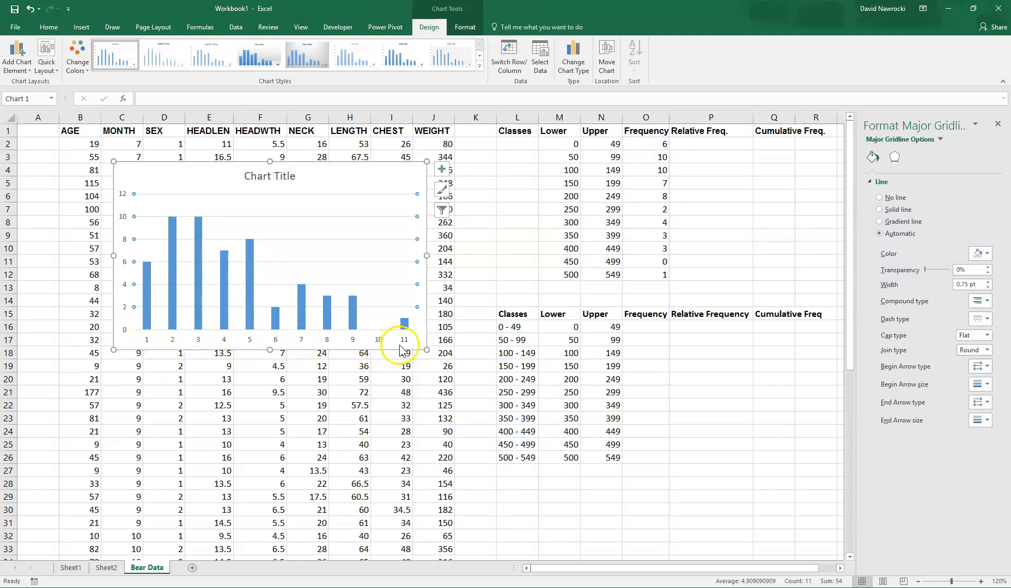
# Step: Enter the class label formula =M2 &" - "&N2 in L2, using the label formula in L16 as reference
pyautogui.moveTo(517, 328); pyautogui.dragTo(517, 450)
pyautogui.click(517, 327)
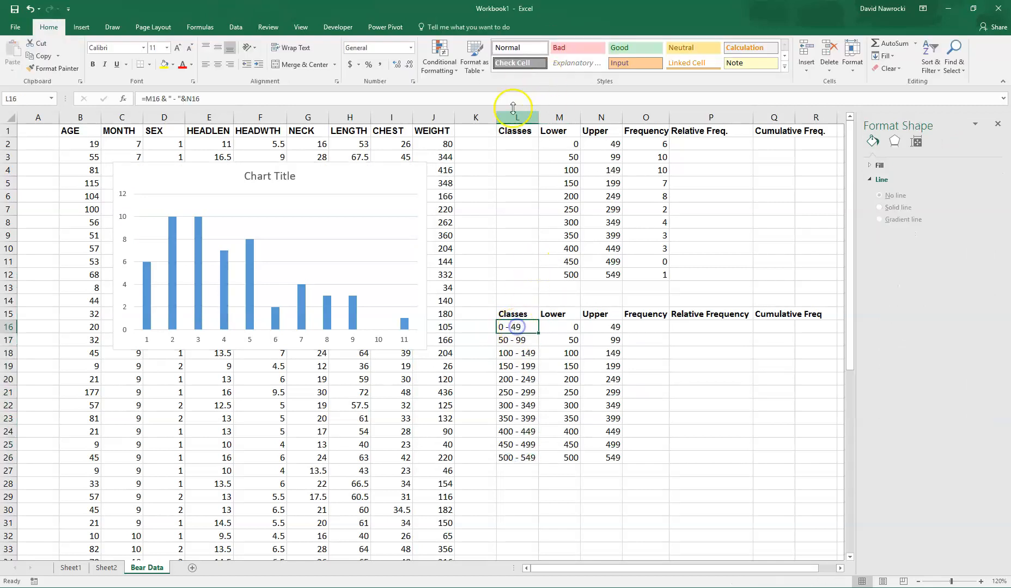
pyautogui.click(520, 144)
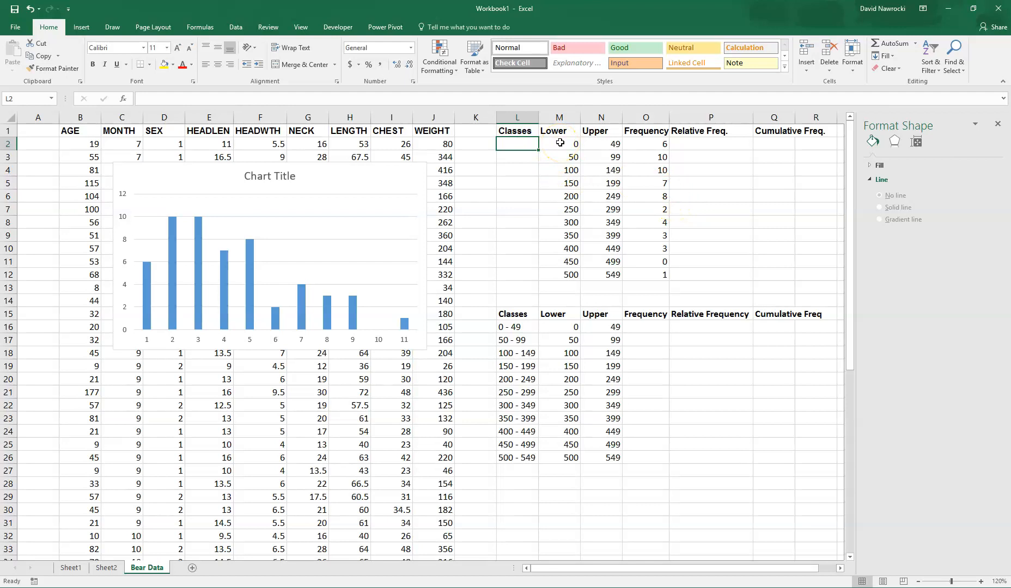
pyautogui.write('=')
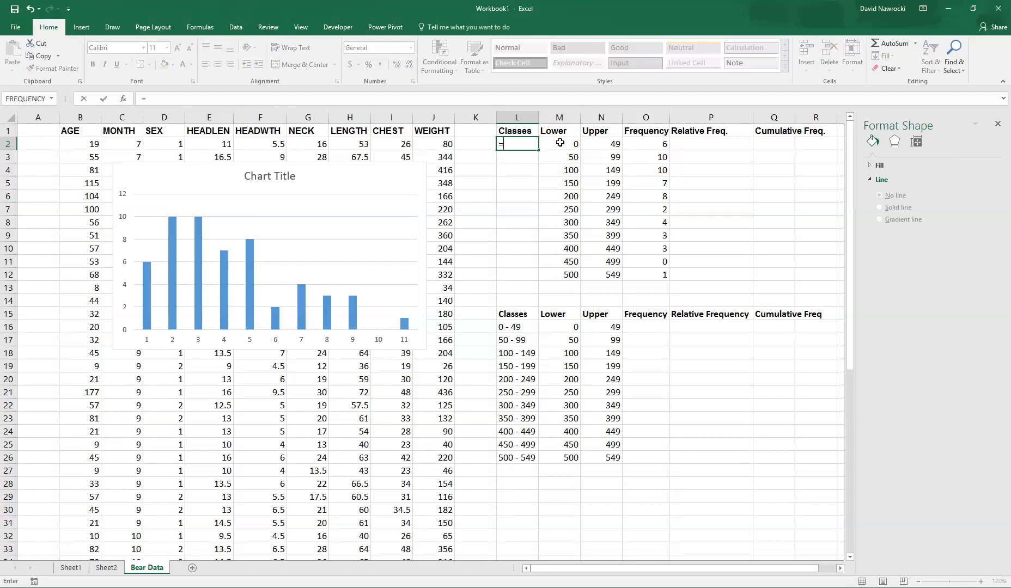
pyautogui.write('m2 &" -')
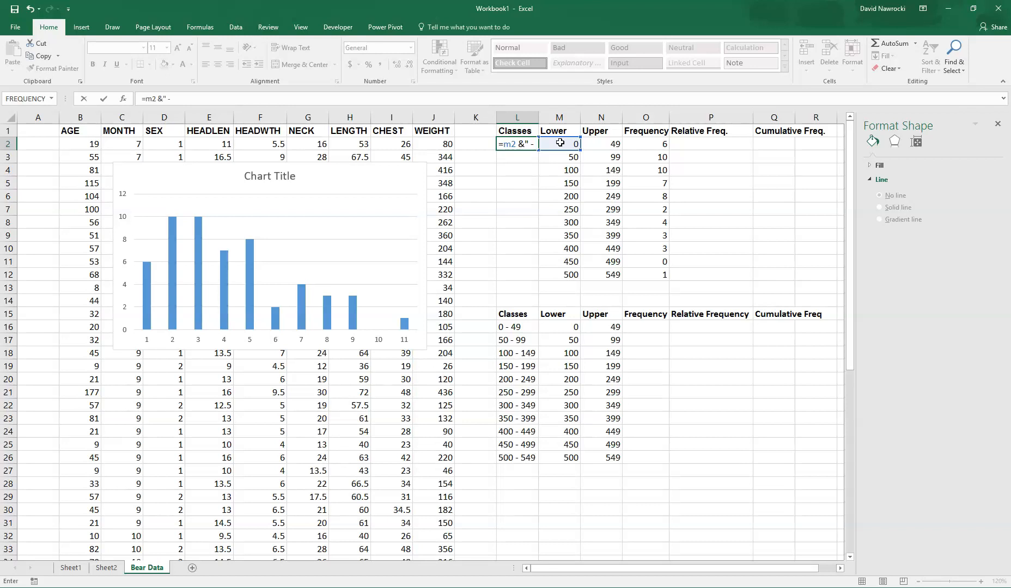
pyautogui.write('"&n2')
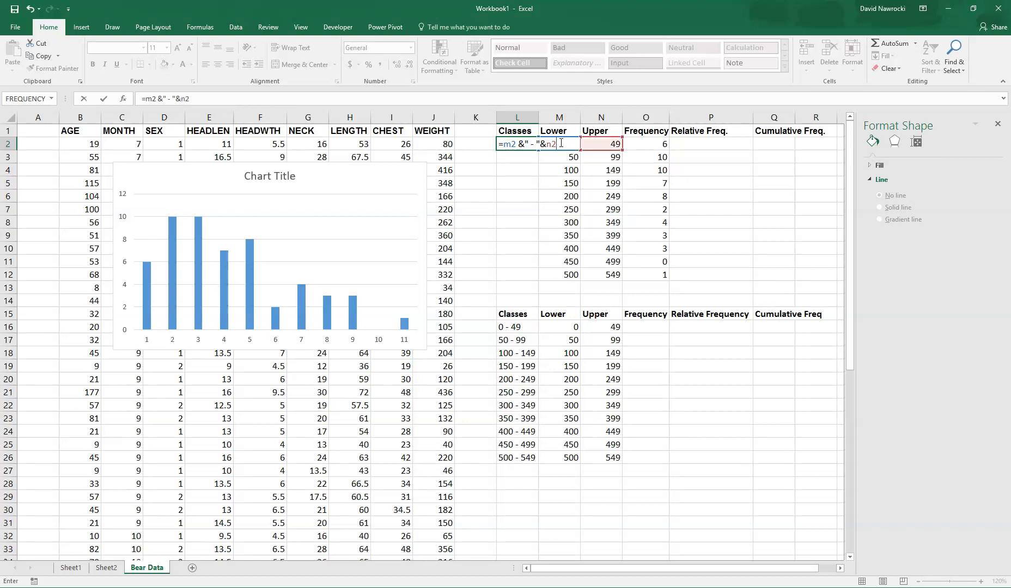
pyautogui.press('Return')
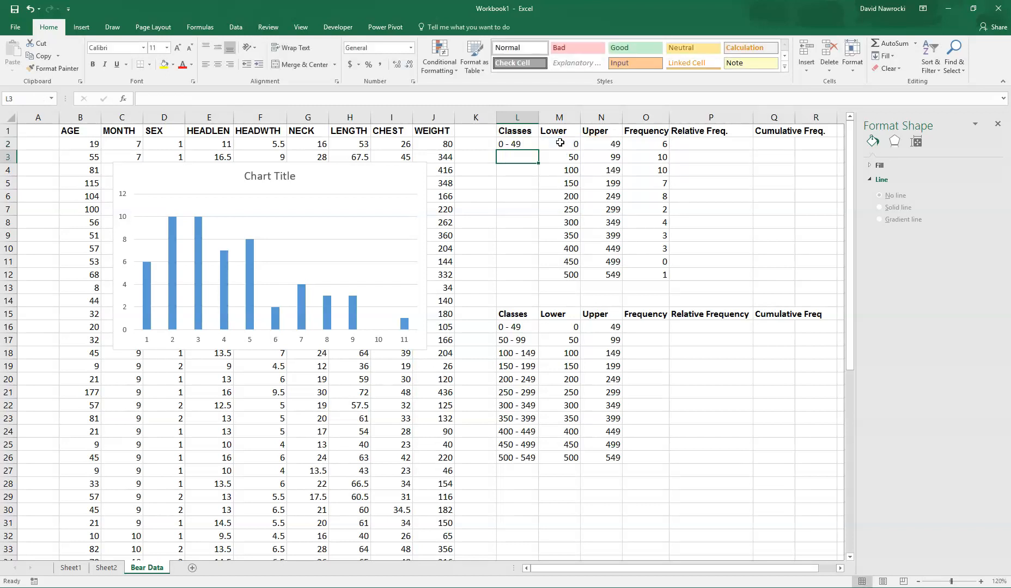
# Step: Edit the class label formula in L2 to read =M2 & " - " & N2, with spaces around both ampersands
pyautogui.press('Up')
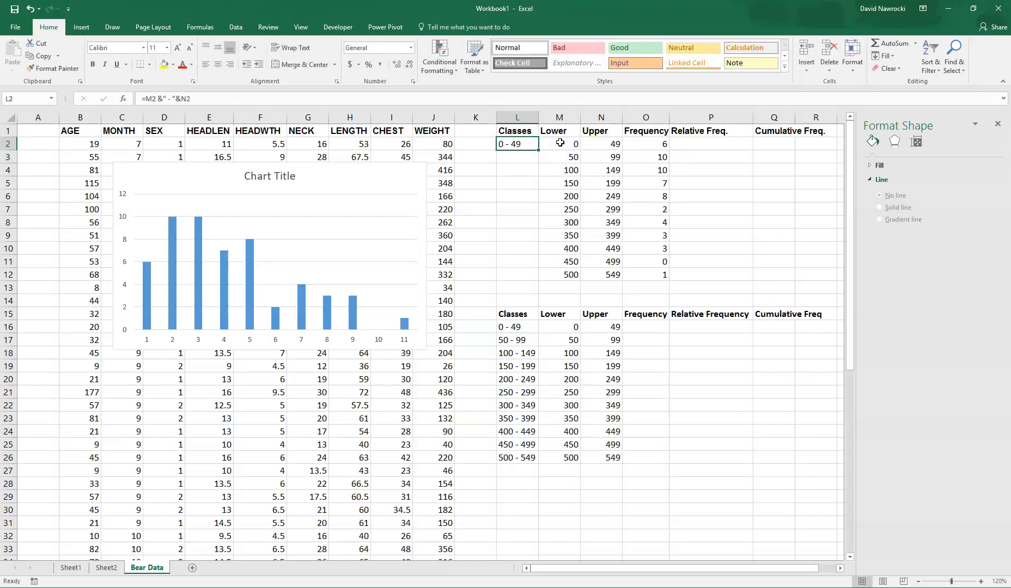
pyautogui.press('F2')
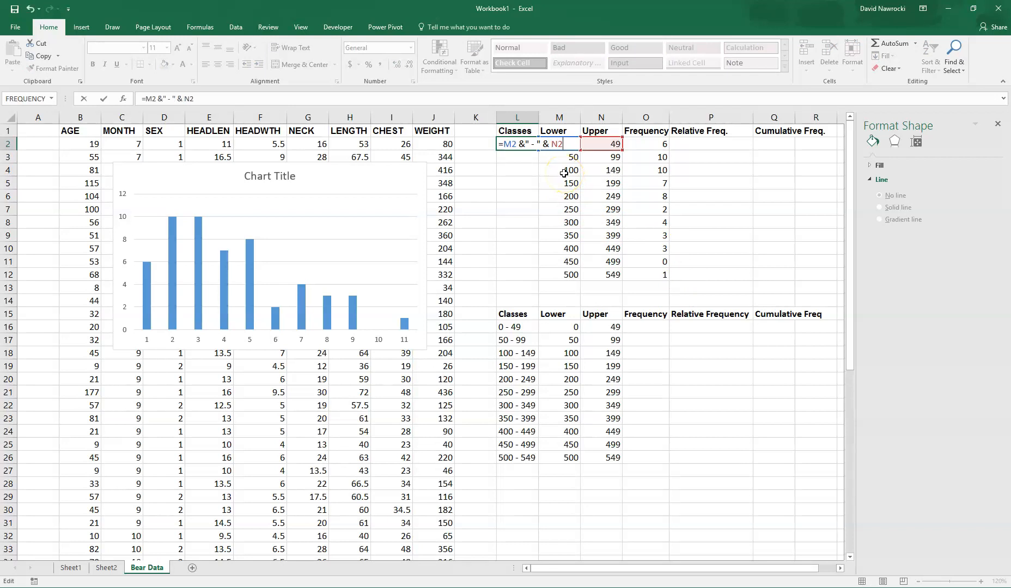
pyautogui.click(525, 144)
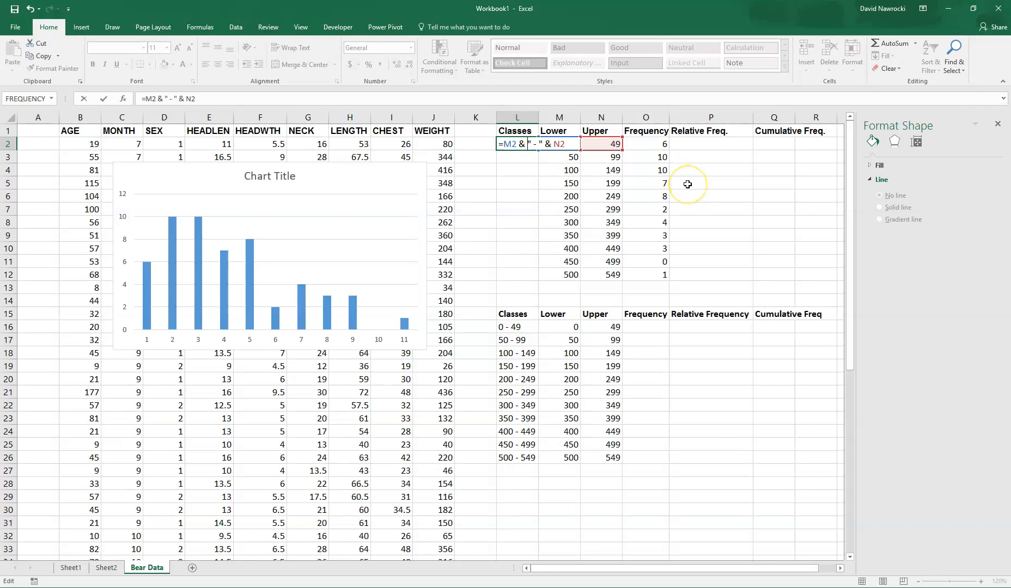
pyautogui.press('Return')
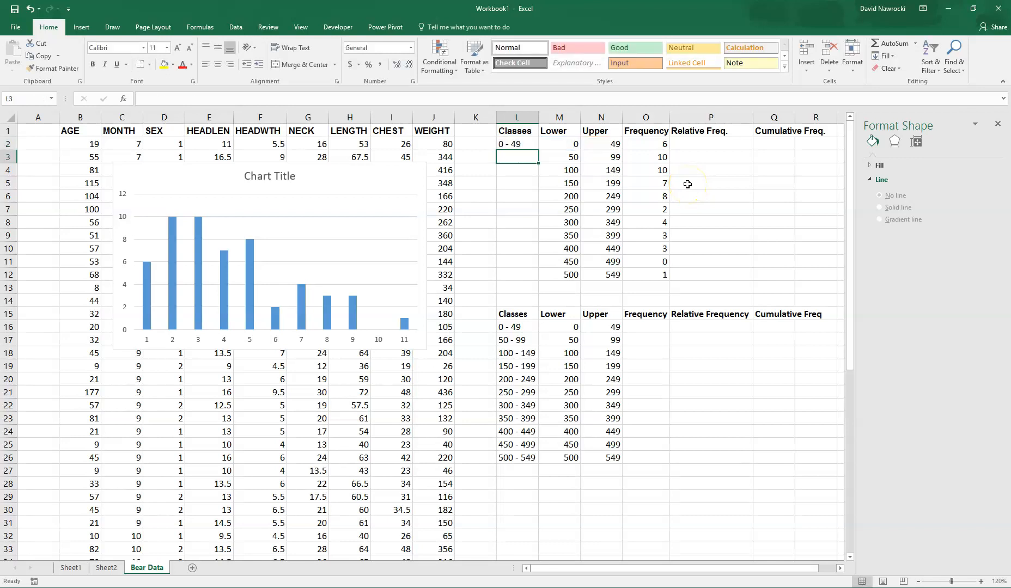
# Step: Fill the class label formula from L2 down through L12
pyautogui.press('Up')
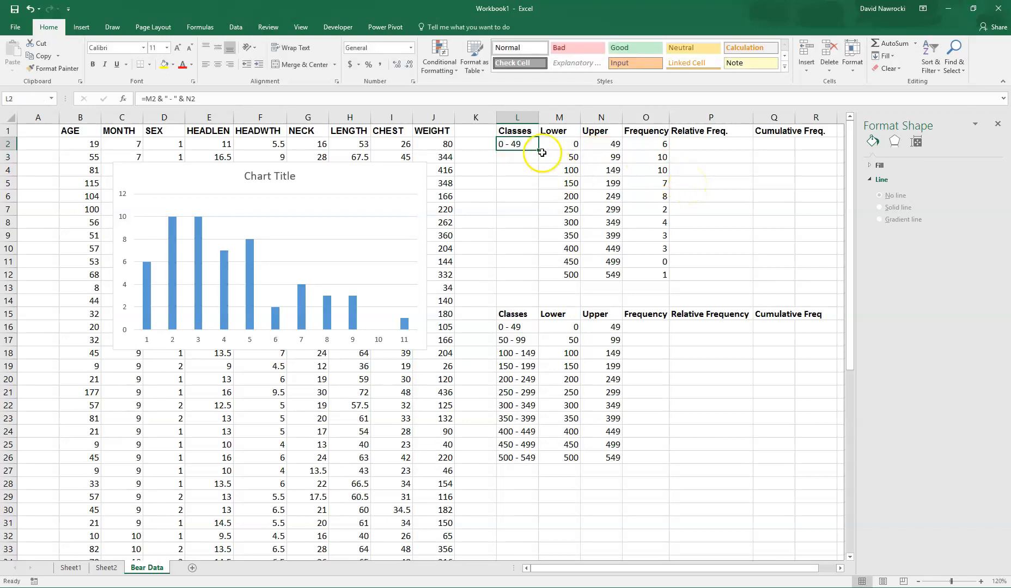
pyautogui.moveTo(538, 150); pyautogui.dragTo(545, 280)
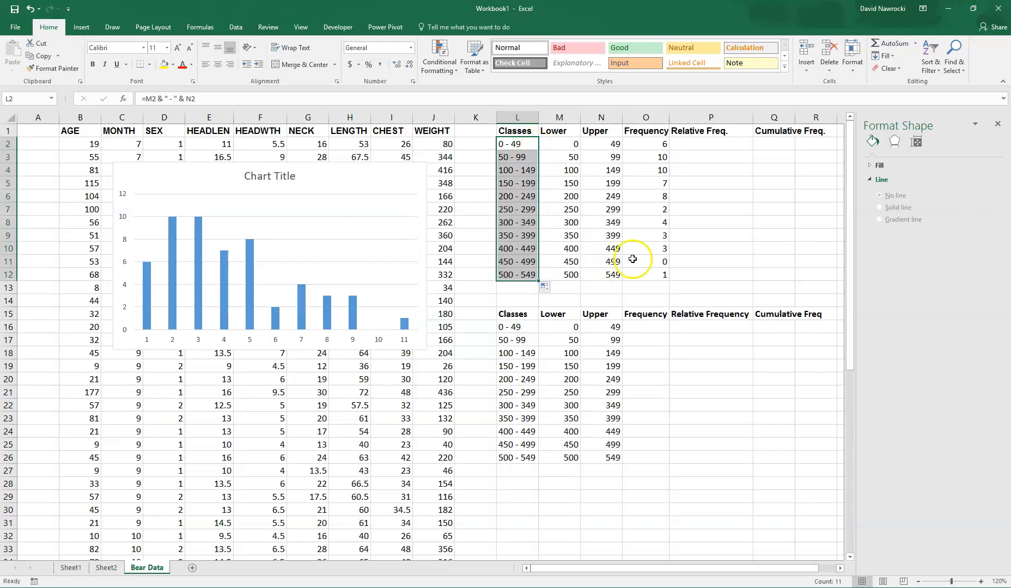
pyautogui.click(514, 157)
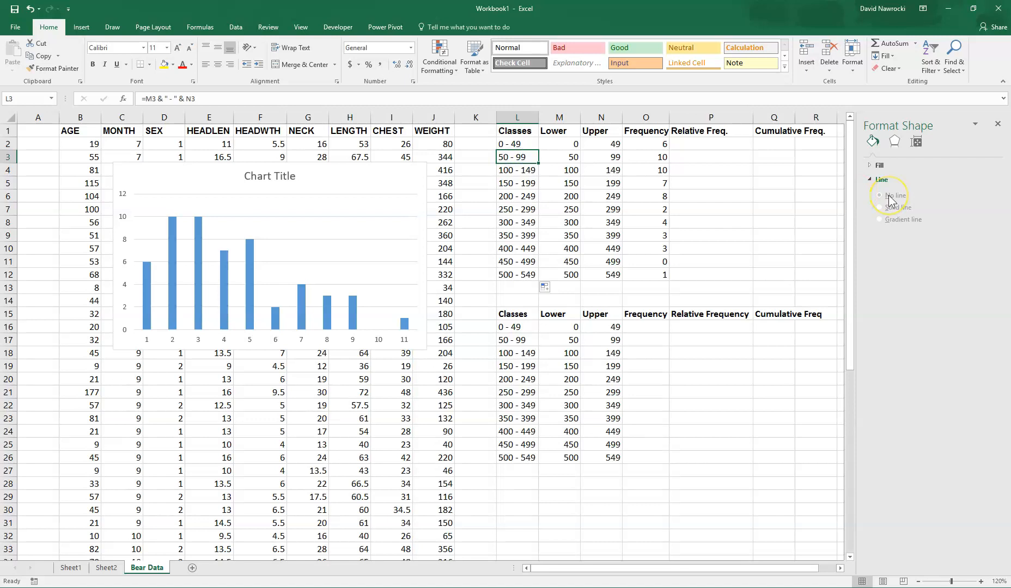
# Step: Copy the class label formula in L2 and paste it into L3:L12
pyautogui.press('Up')
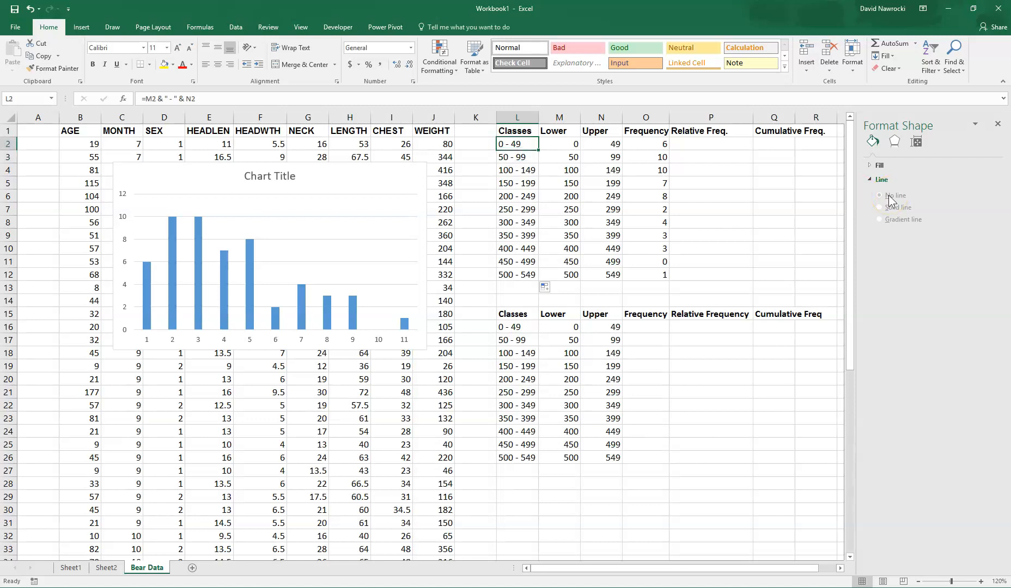
pyautogui.hotkey('ctrl', 'c')
pyautogui.press('Down')
pyautogui.hotkey('shift', 'Down')
pyautogui.hotkey('shift', 'Down')
pyautogui.hotkey('shift', 'Down')
pyautogui.hotkey('shift', 'Down')
pyautogui.hotkey('shift', 'Down')
pyautogui.hotkey('shift', 'Down')
pyautogui.hotkey('shift', 'Down')
pyautogui.hotkey('shift', 'Down')
pyautogui.hotkey('shift', 'Down')
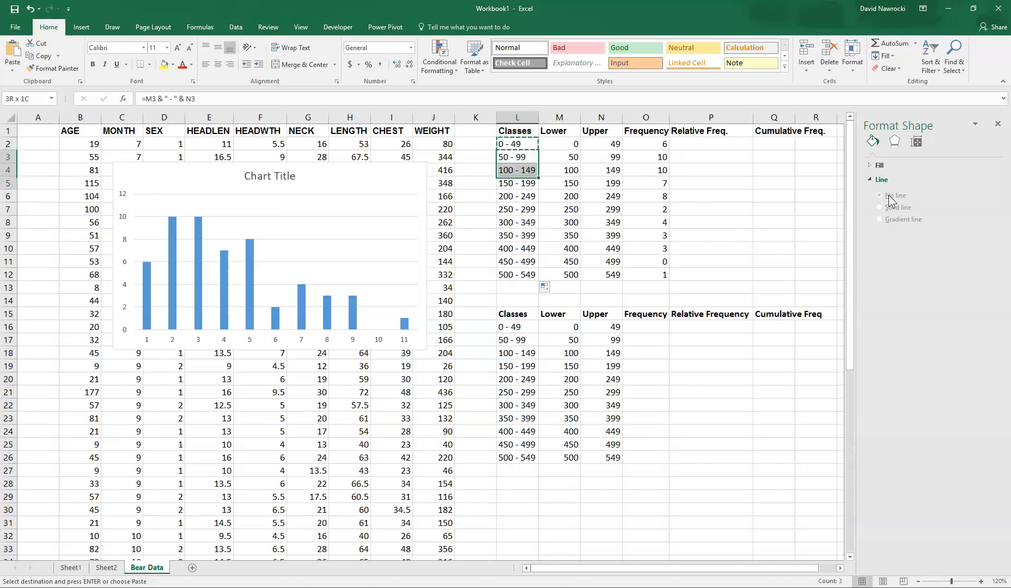
pyautogui.hotkey('ctrl', 'v')
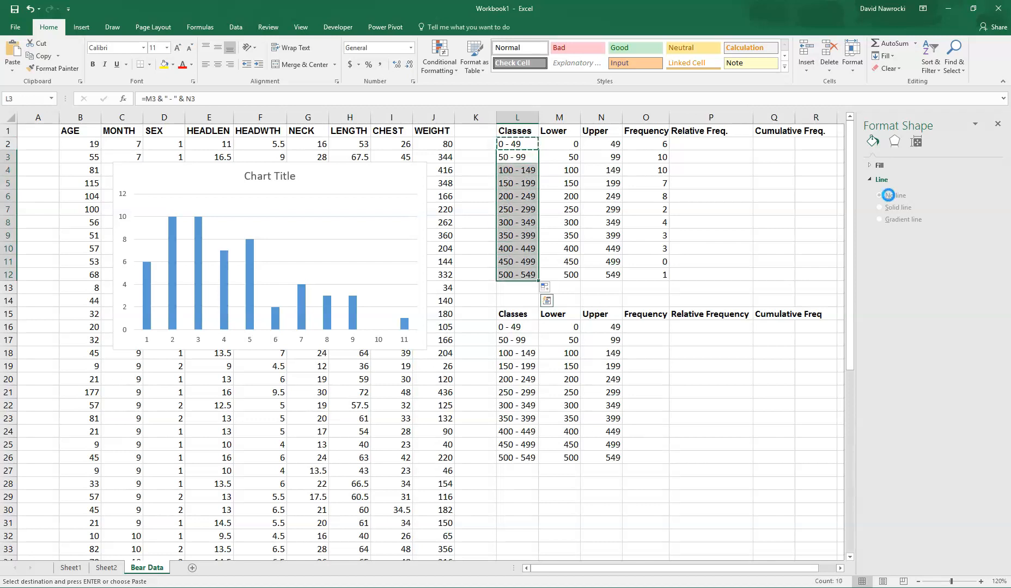
pyautogui.press('Up')
pyautogui.press('Up')
pyautogui.press('Escape')
pyautogui.press('Down')
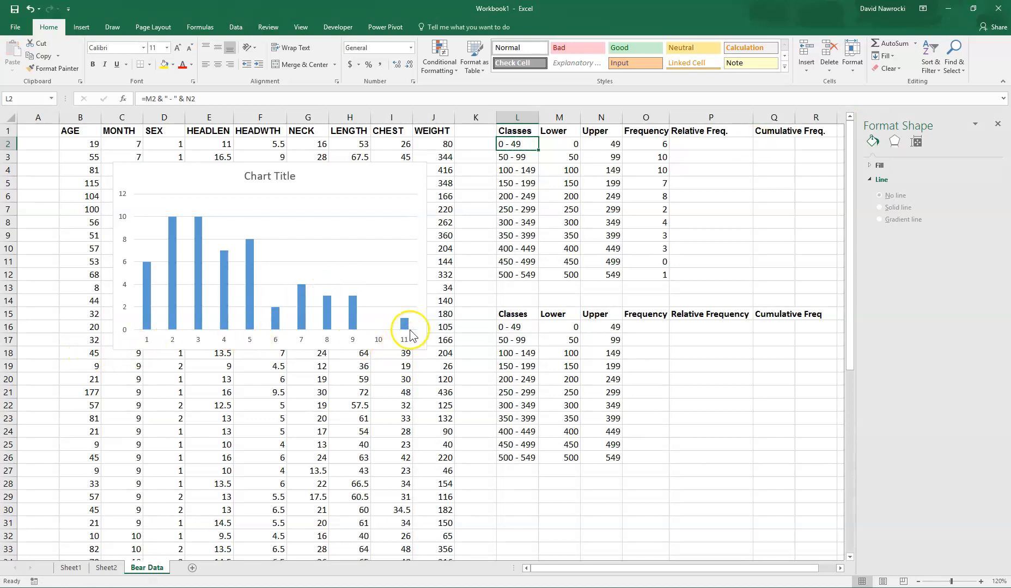
pyautogui.moveTo(517, 144)
pyautogui.mouseDown()
pyautogui.moveTo(516, 276)
pyautogui.moveTo(517, 144)
pyautogui.mouseUp()
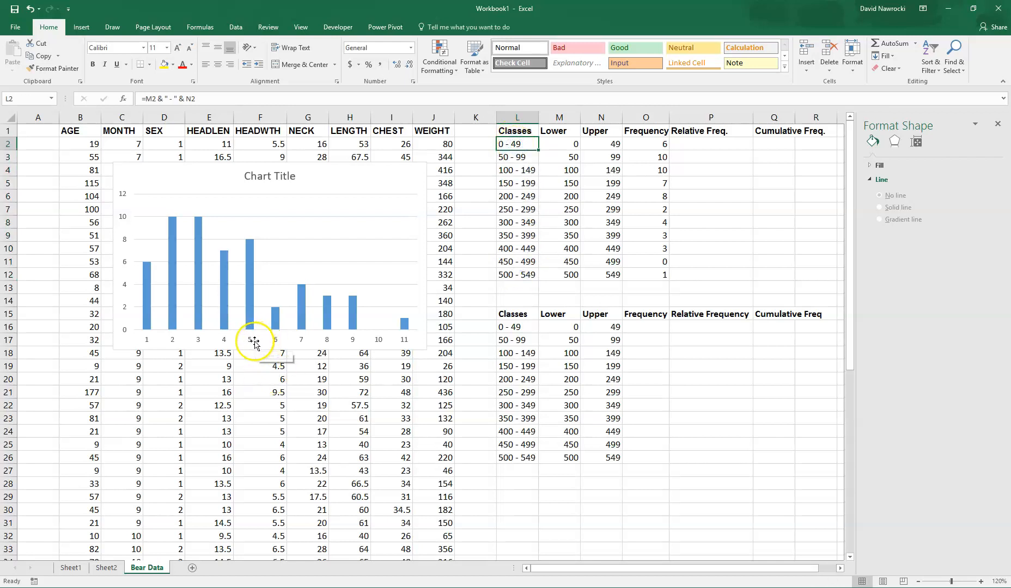
pyautogui.click(310, 205)
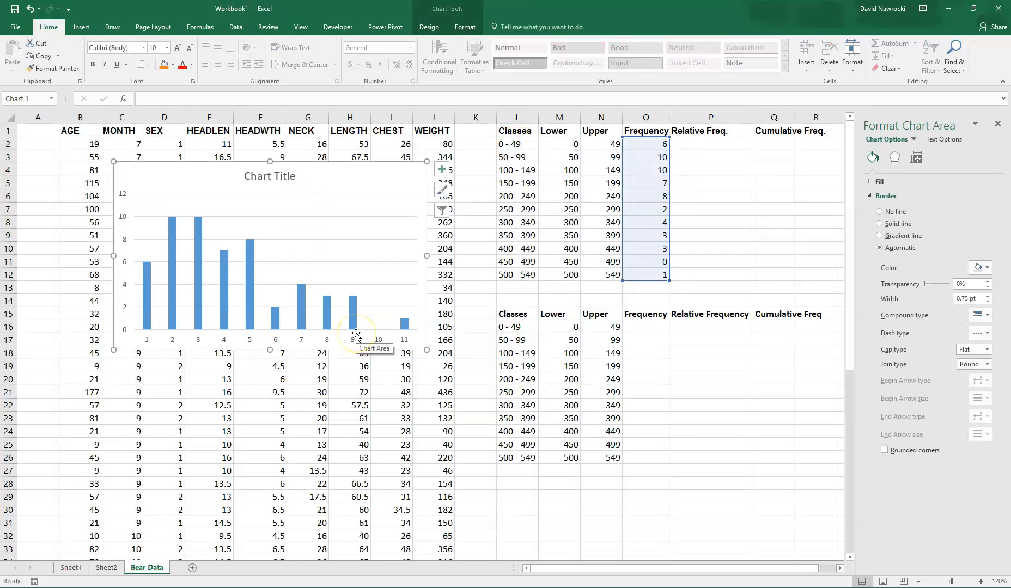
pyautogui.rightClick(274, 254)
pyautogui.click(271, 205)
# Step: Set the frequency chart's horizontal axis label range to the class labels in L2:L12
pyautogui.click(331, 189)
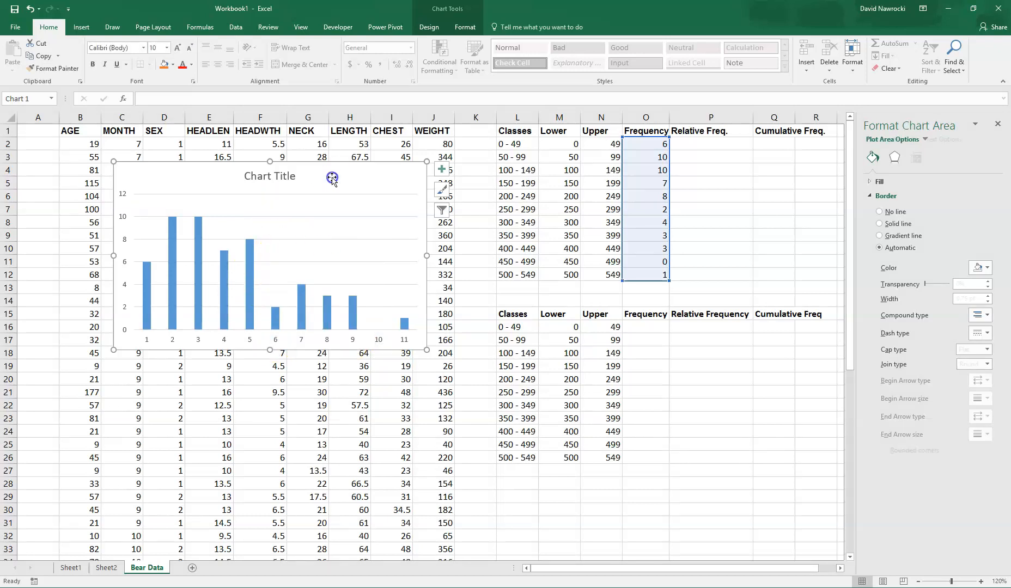
pyautogui.click(427, 27)
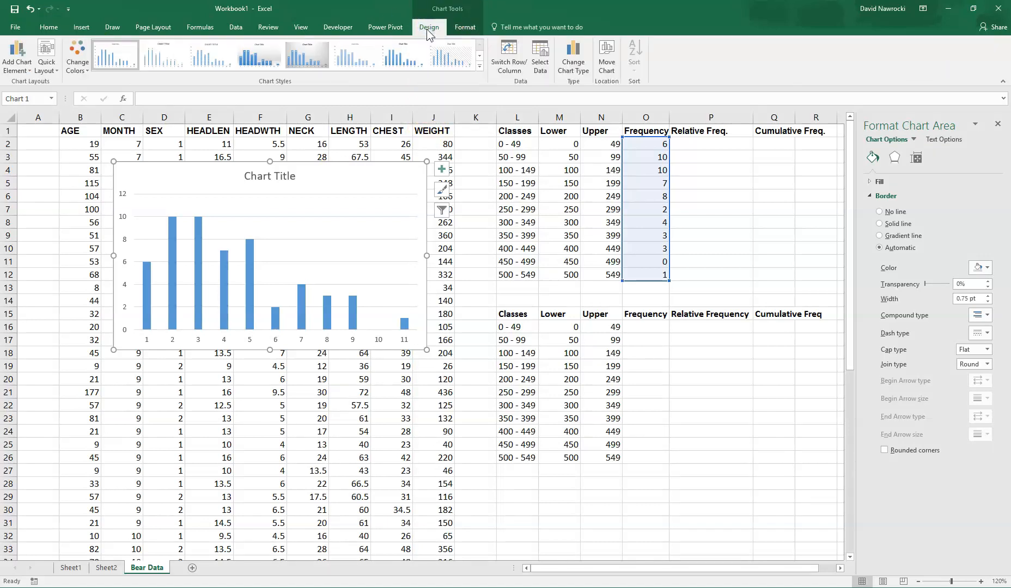
pyautogui.click(546, 68)
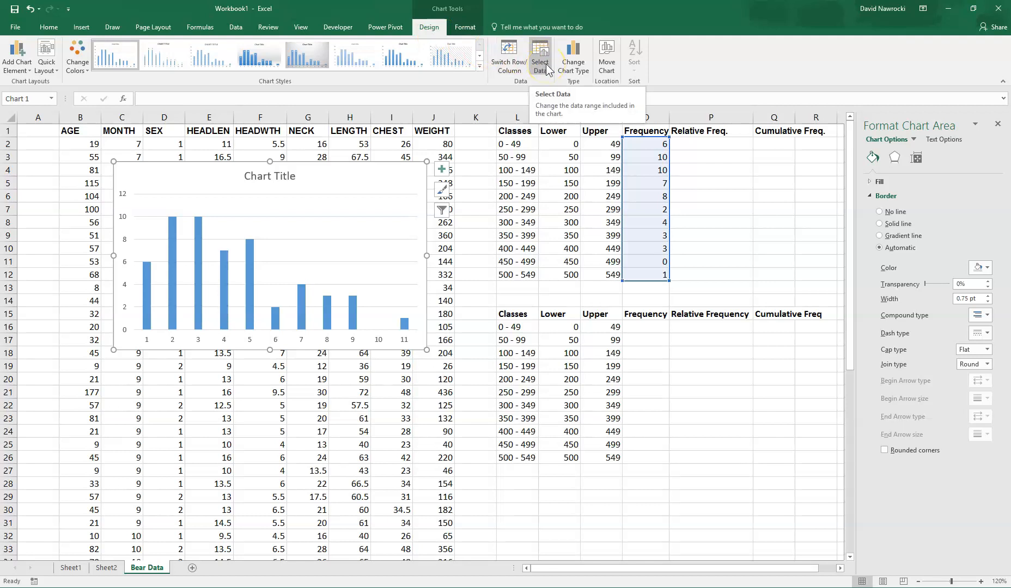
pyautogui.click(543, 49)
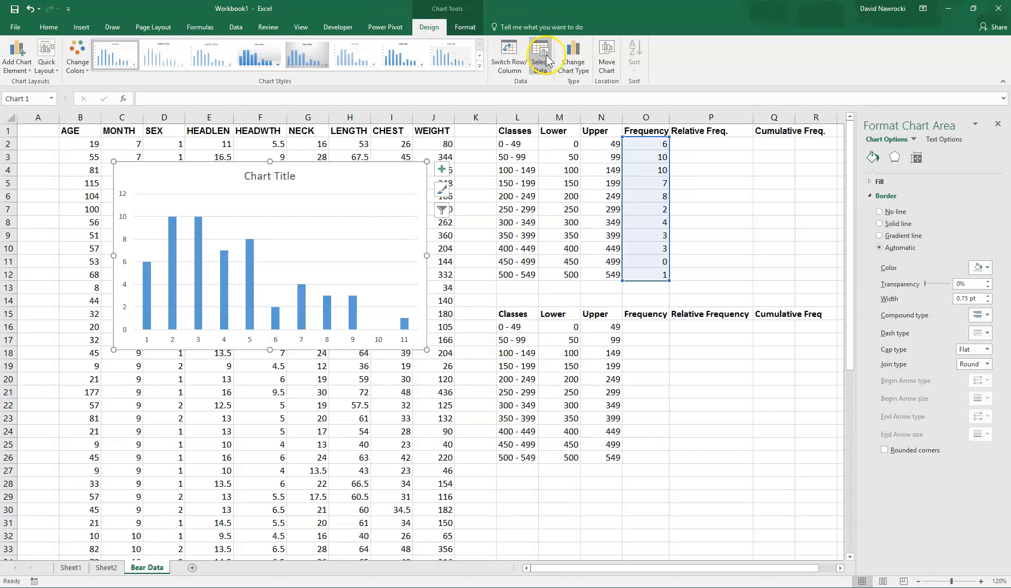
pyautogui.click(546, 57)
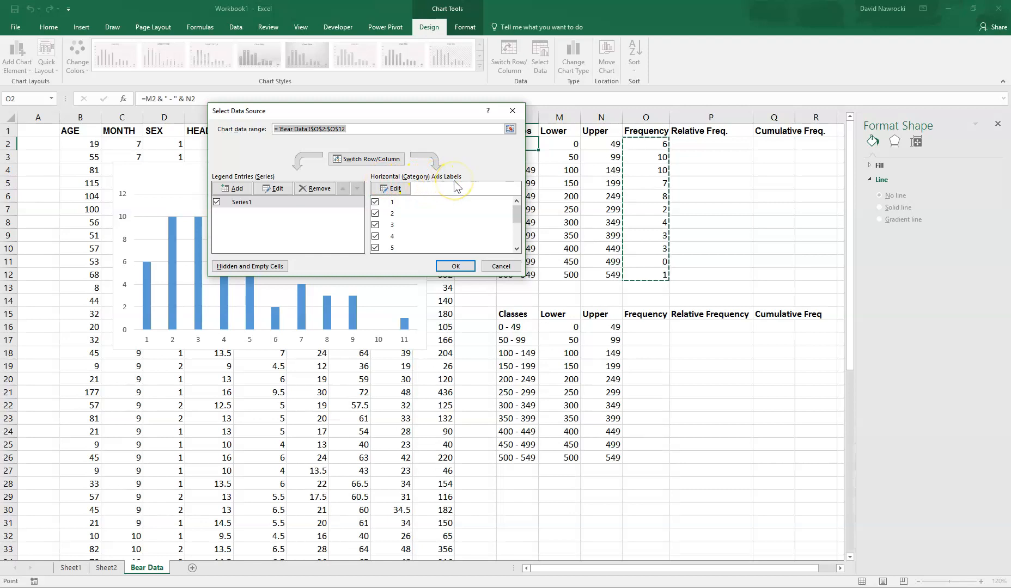
pyautogui.click(403, 189)
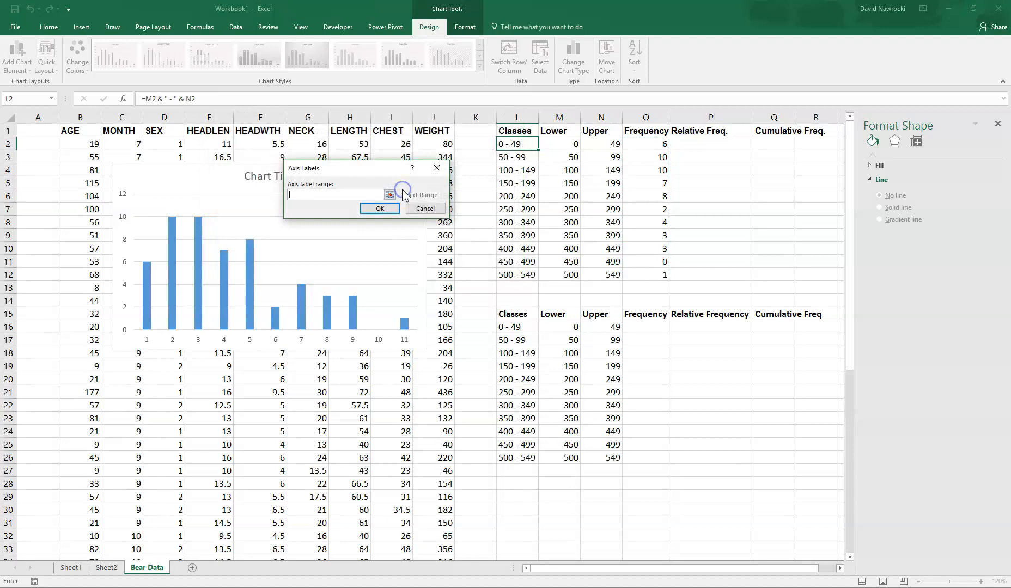
pyautogui.moveTo(368, 168); pyautogui.dragTo(224, 121)
pyautogui.click(195, 145)
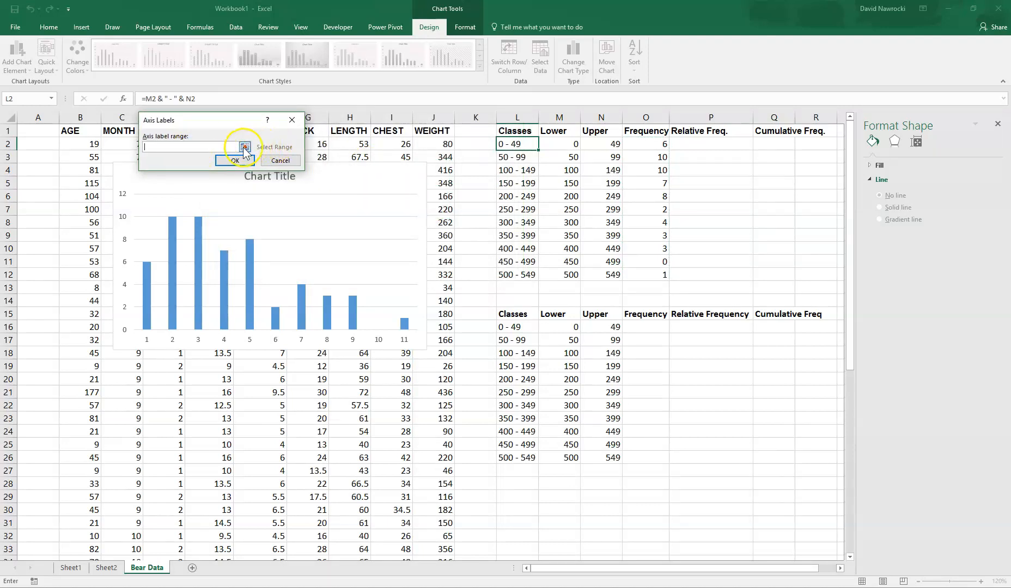
pyautogui.moveTo(517, 146); pyautogui.dragTo(527, 275)
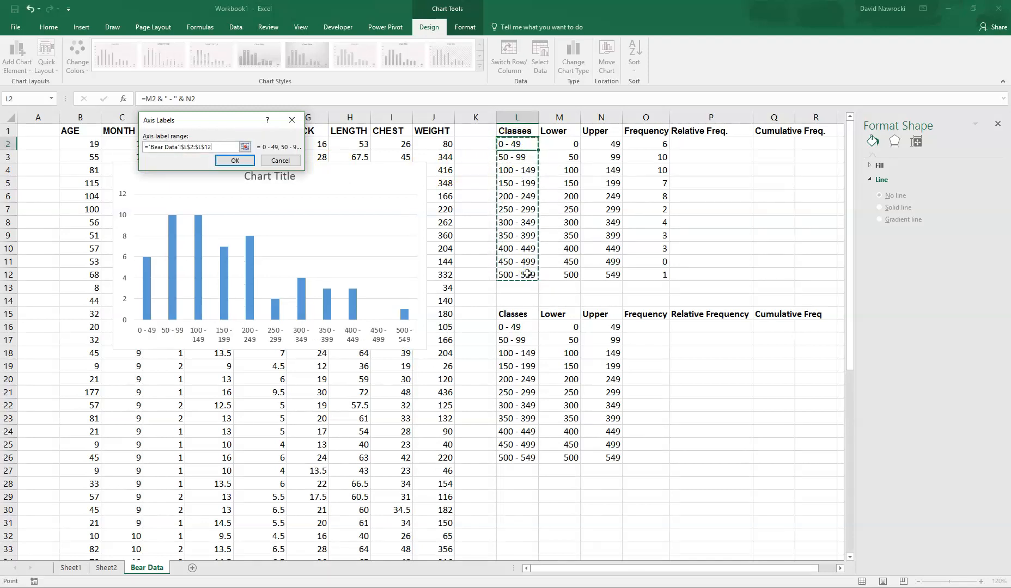
pyautogui.click(243, 159)
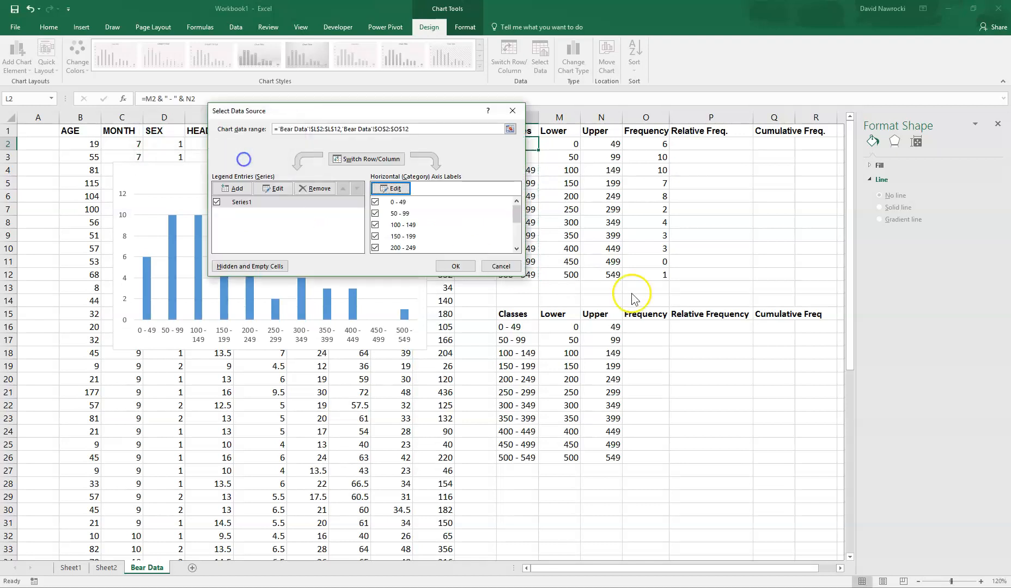
pyautogui.click(455, 266)
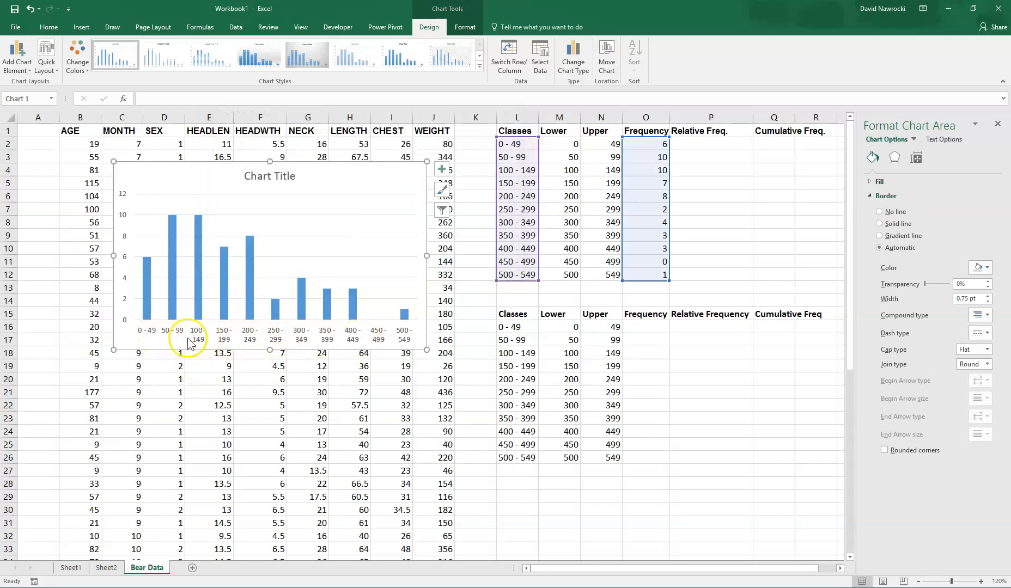
# Step: Set the custom angle of the horizontal axis labels to -45° and move the chart over the frequency tables
pyautogui.click(251, 333)
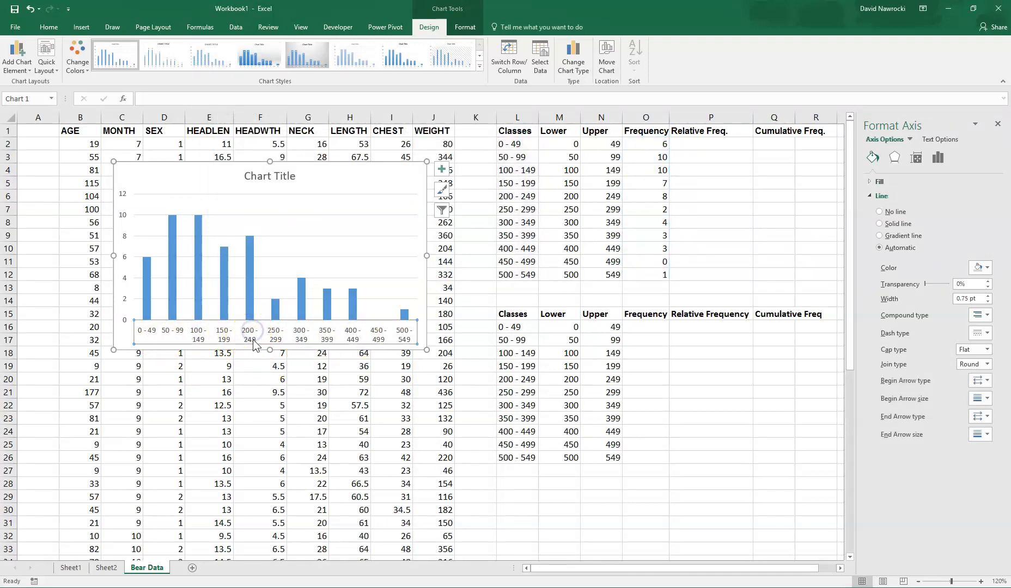
pyautogui.rightClick(251, 336)
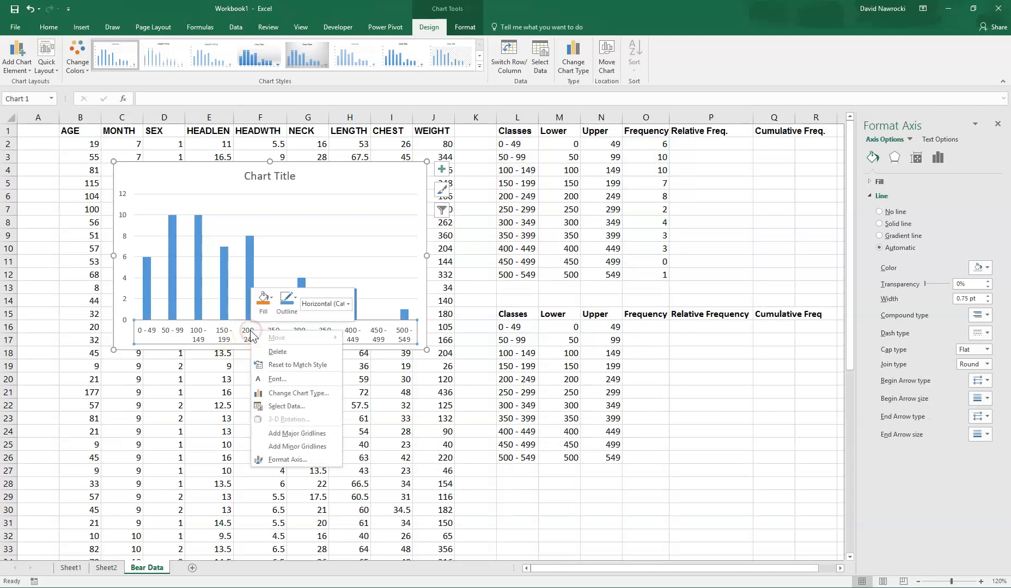
pyautogui.click(293, 460)
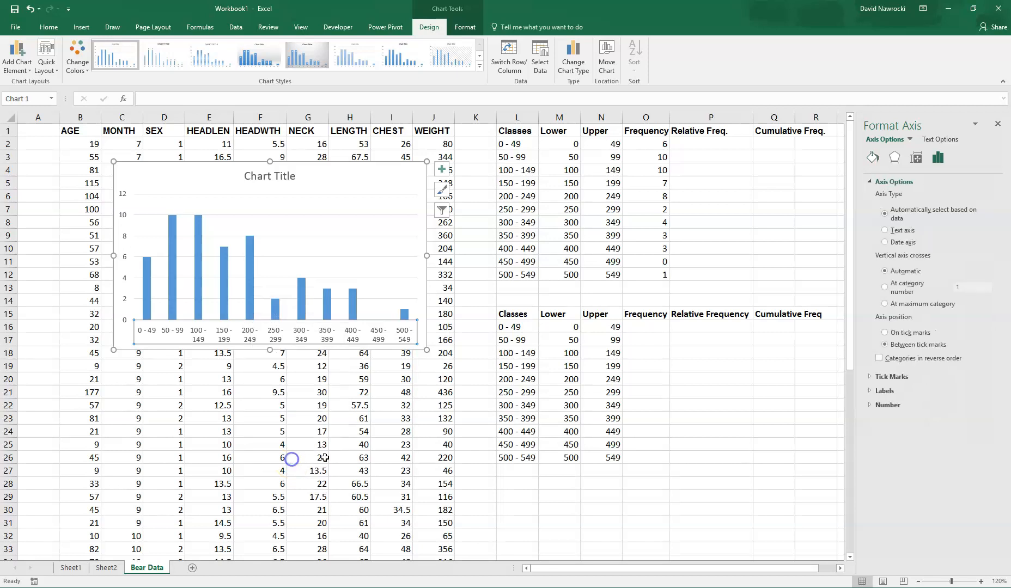
pyautogui.click(933, 140)
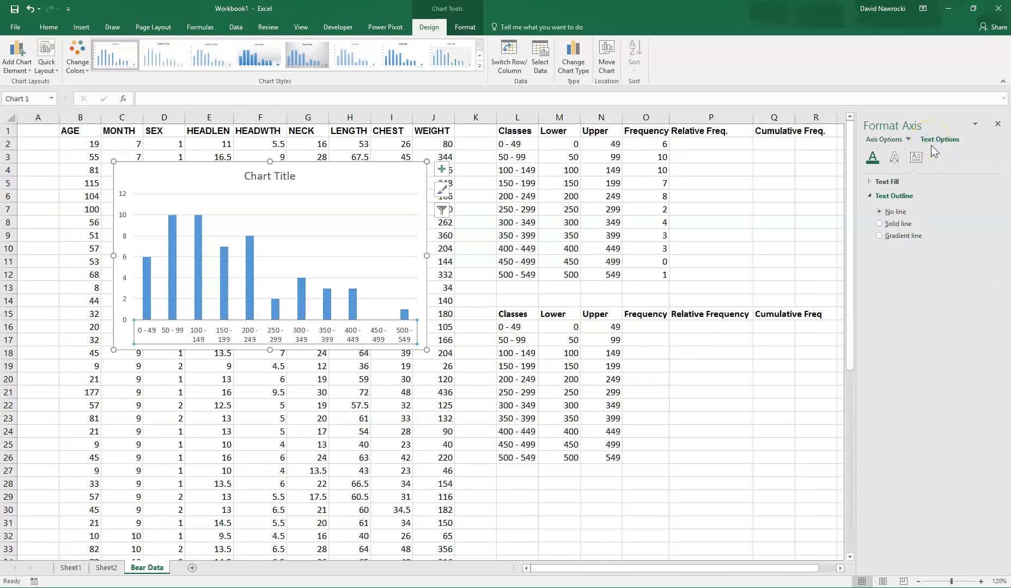
pyautogui.click(916, 158)
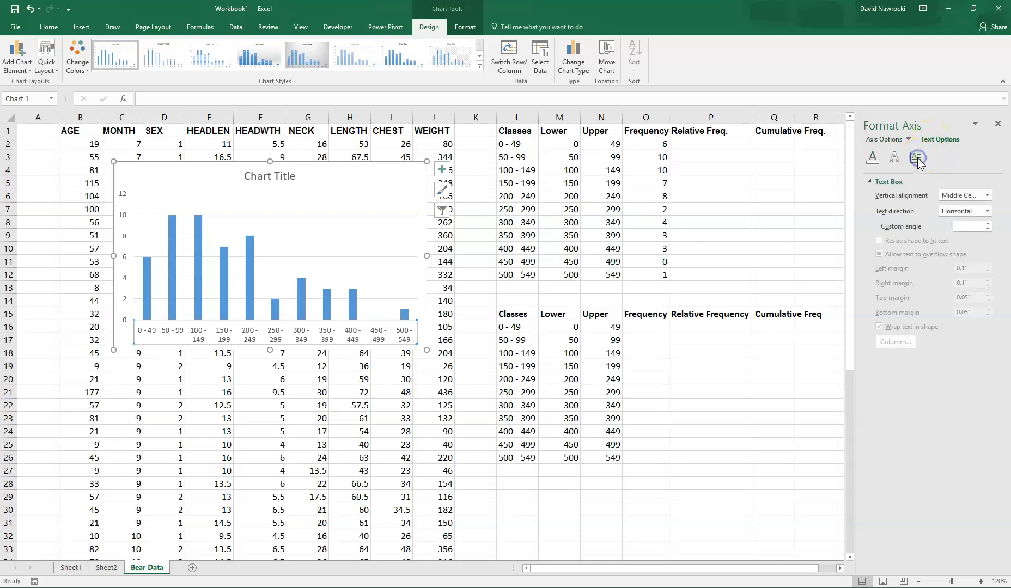
pyautogui.click(988, 229)
pyautogui.moveTo(987, 229); pyautogui.dragTo(987, 230)
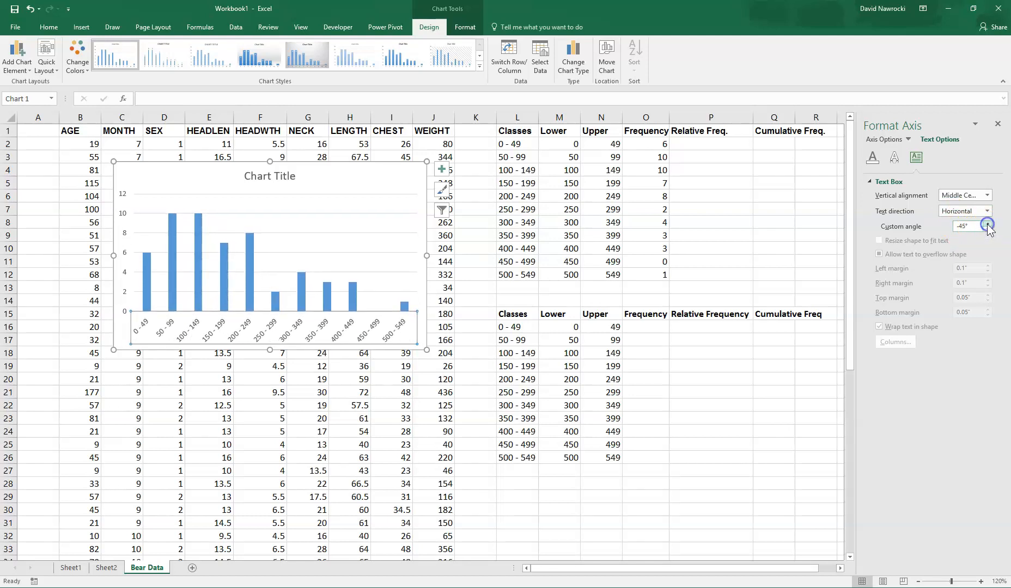
pyautogui.click(327, 226)
pyautogui.moveTo(318, 175); pyautogui.dragTo(620, 238)
pyautogui.click(526, 340)
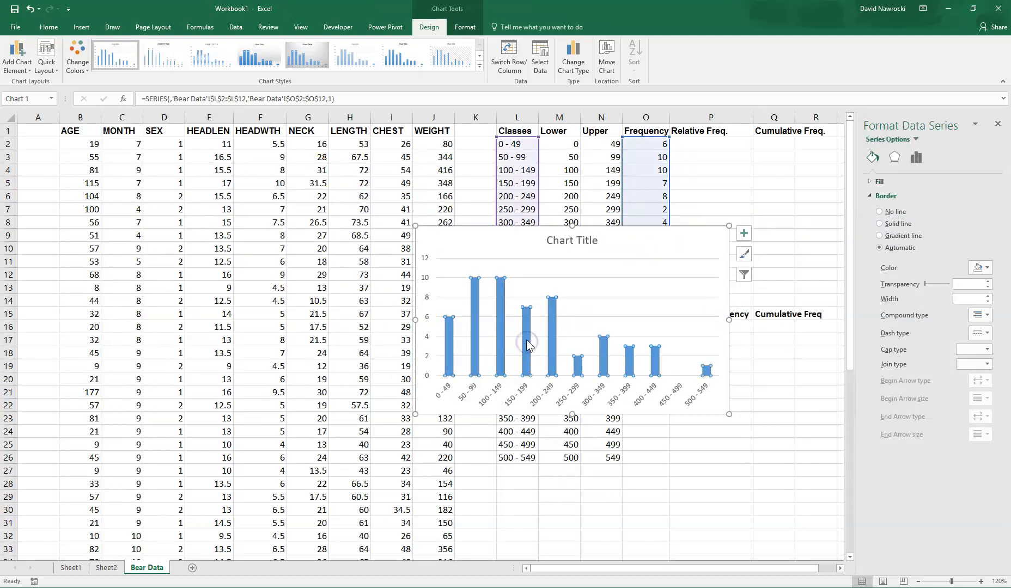
pyautogui.click(526, 340)
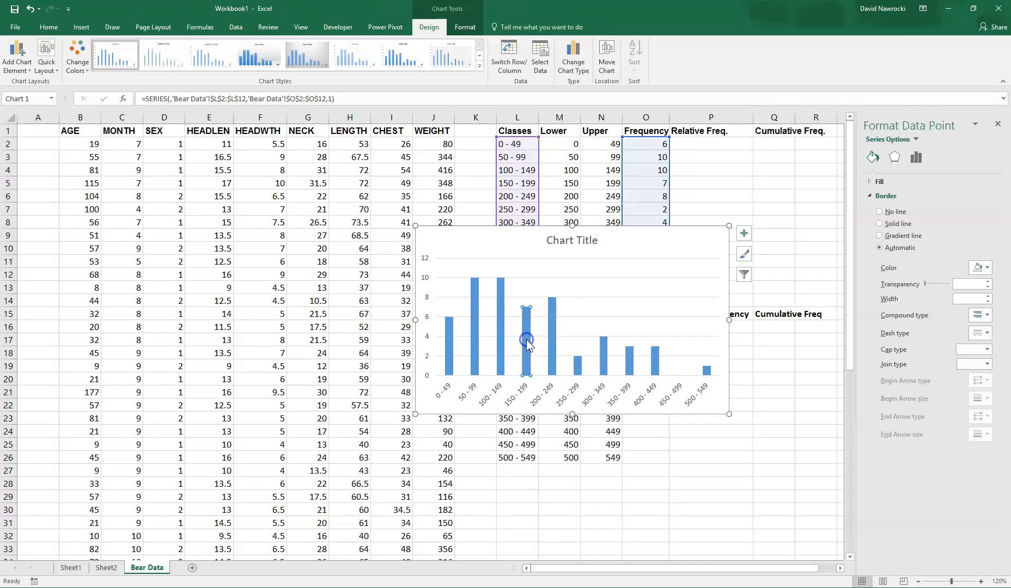
pyautogui.rightClick(526, 341)
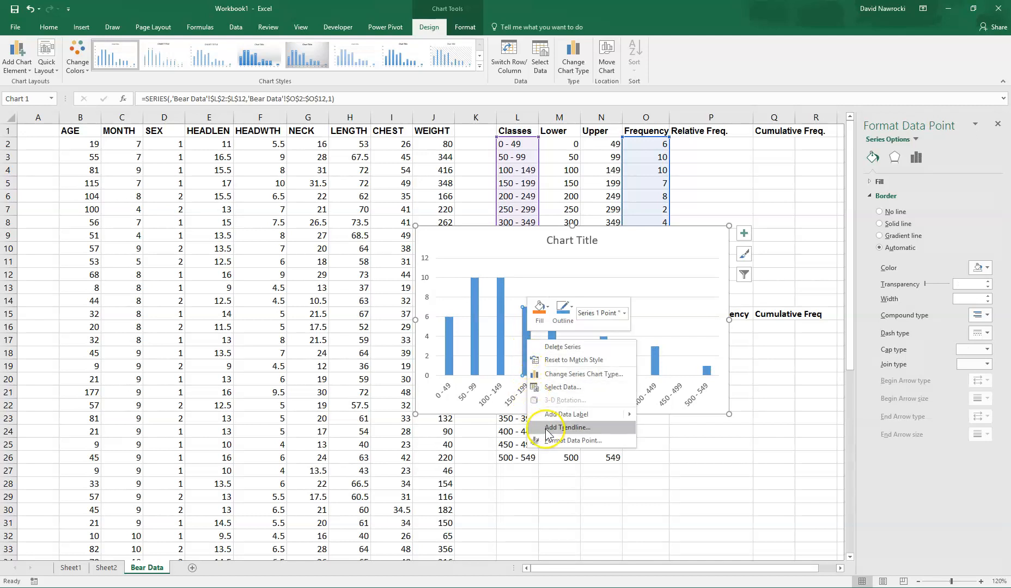
pyautogui.press('Escape')
pyautogui.click(526, 275)
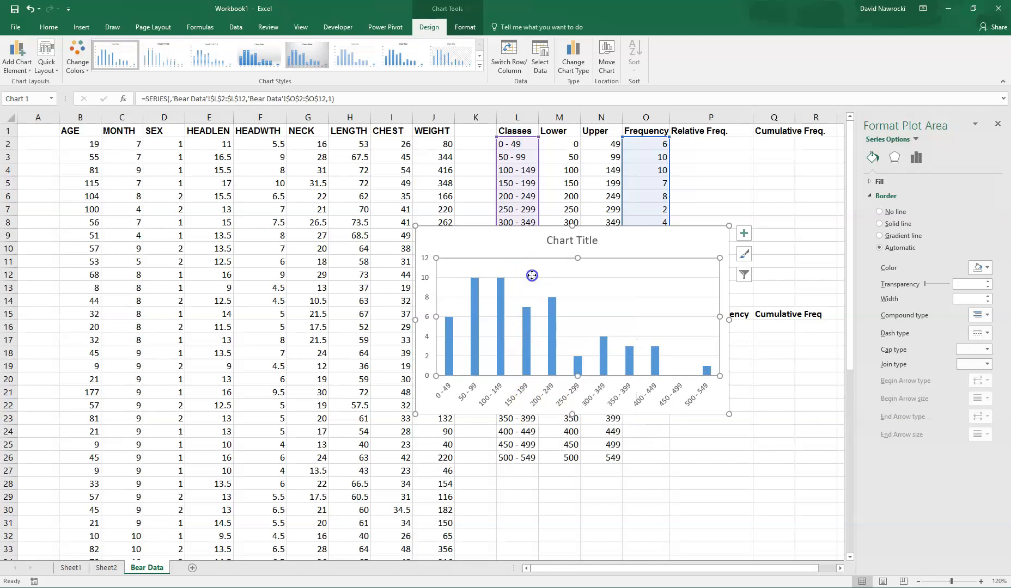
pyautogui.click(553, 322)
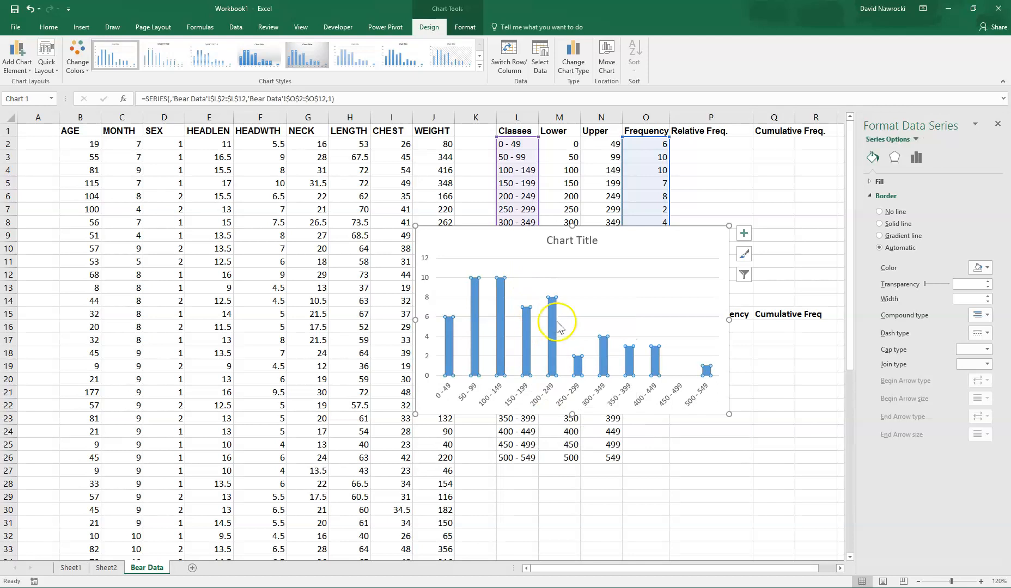
pyautogui.rightClick(553, 319)
pyautogui.click(594, 260)
pyautogui.click(594, 259)
pyautogui.click(650, 246)
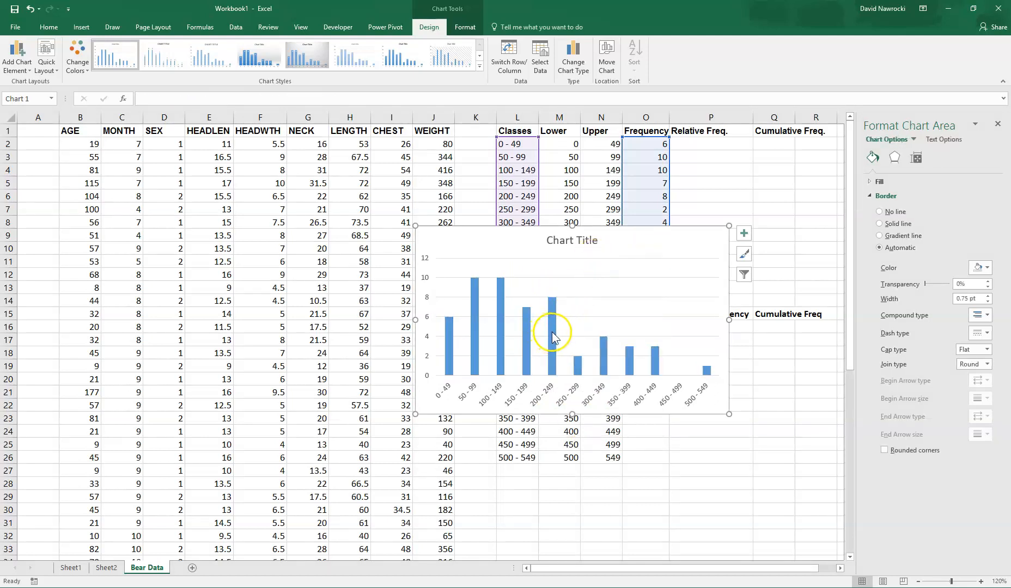
# Step: Narrow the gap width of the frequency chart's columns to about 16%
pyautogui.moveTo(553, 331)
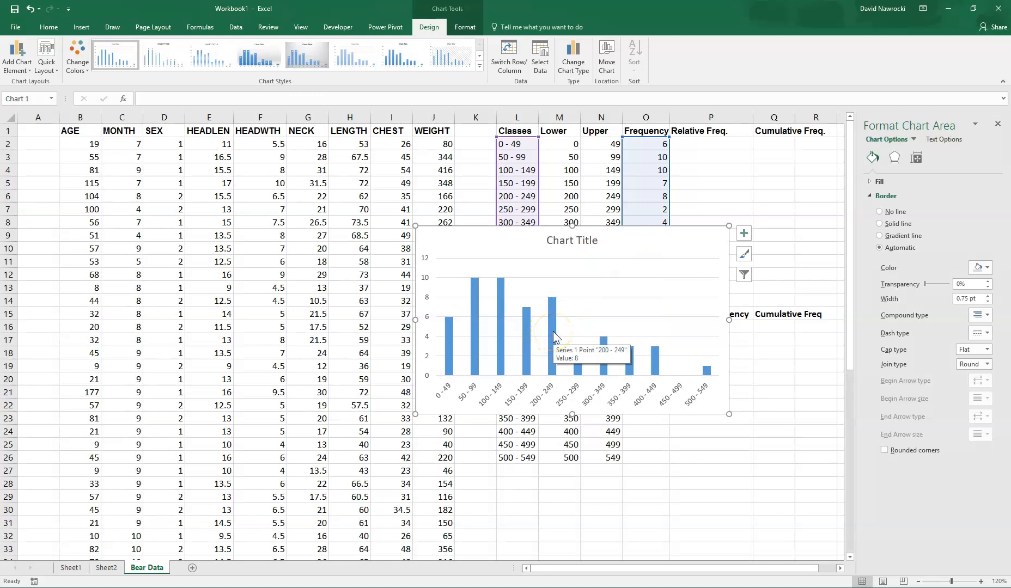
pyautogui.rightClick(552, 331)
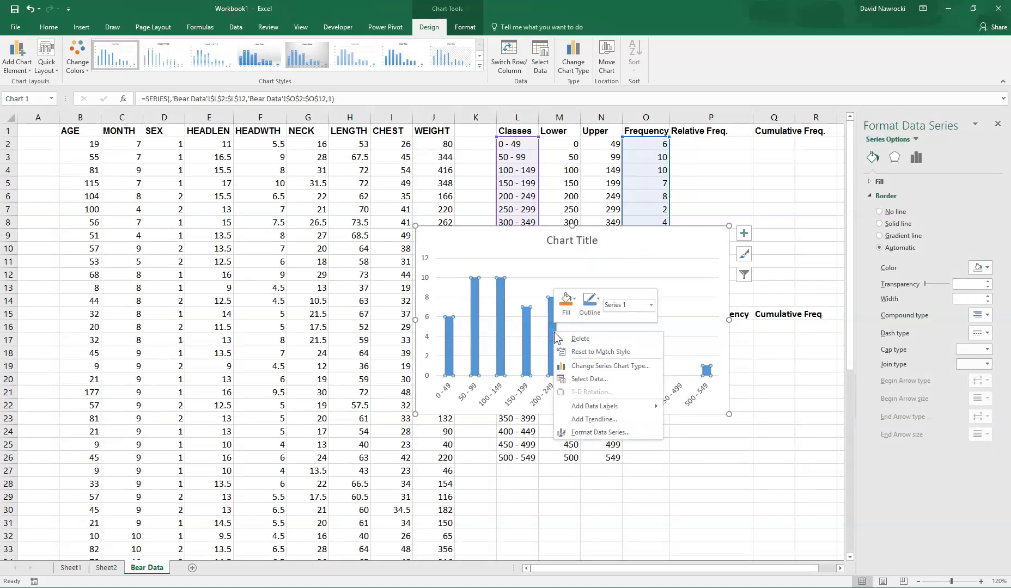
pyautogui.click(587, 434)
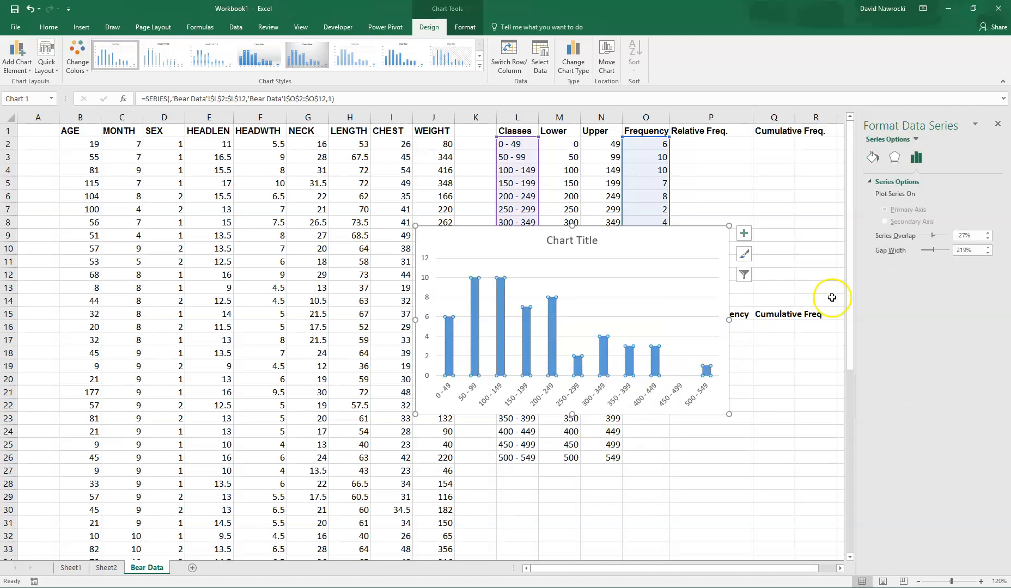
pyautogui.moveTo(930, 253); pyautogui.dragTo(926, 254)
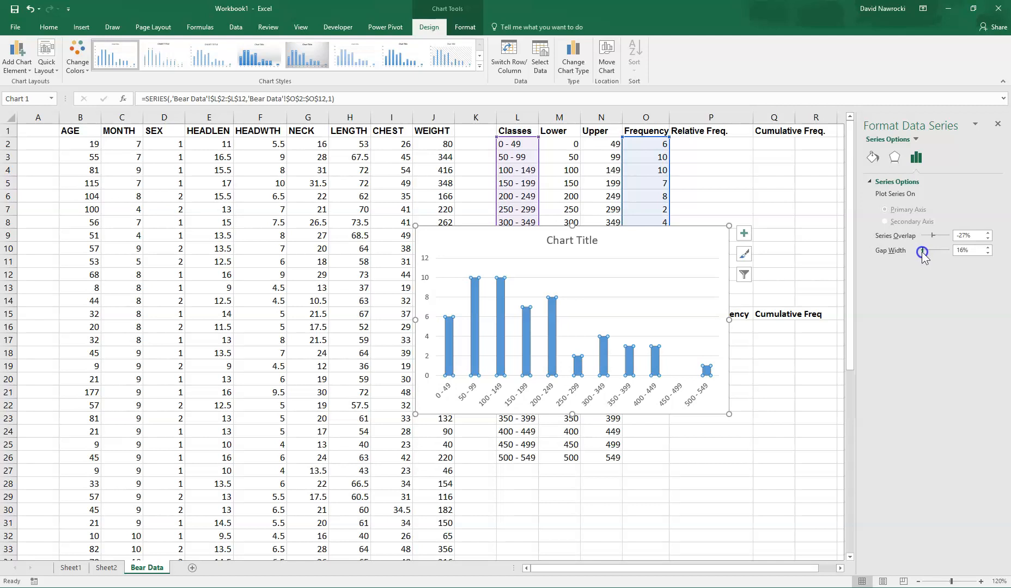
pyautogui.moveTo(922, 253); pyautogui.dragTo(922, 253)
pyautogui.click(773, 250)
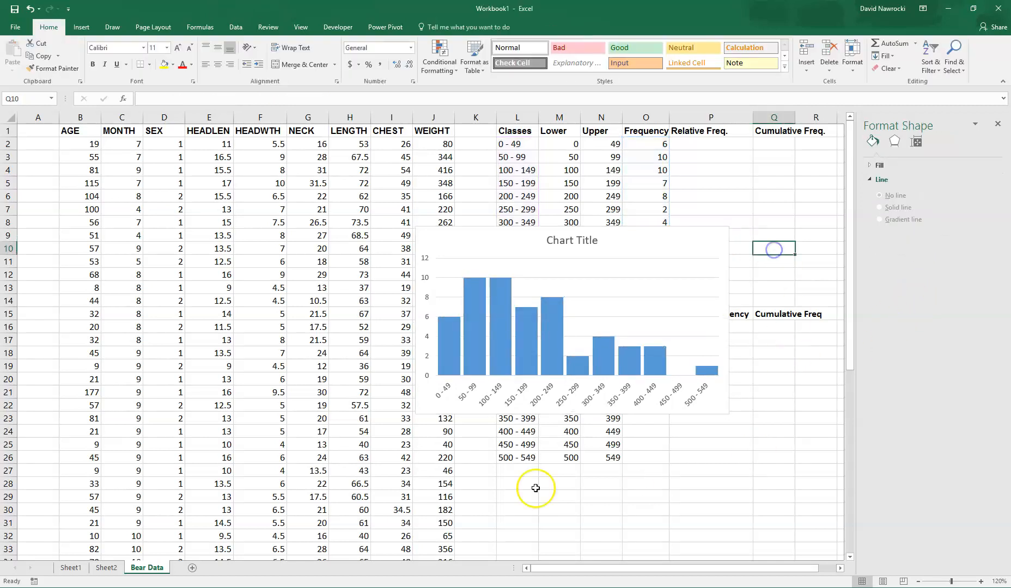
pyautogui.click(523, 315)
pyautogui.click(648, 271)
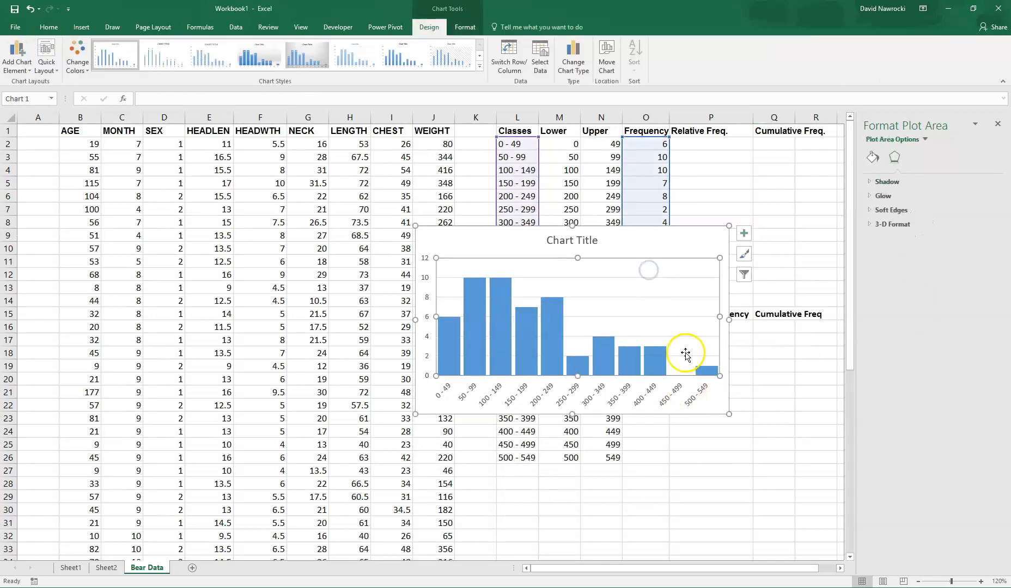
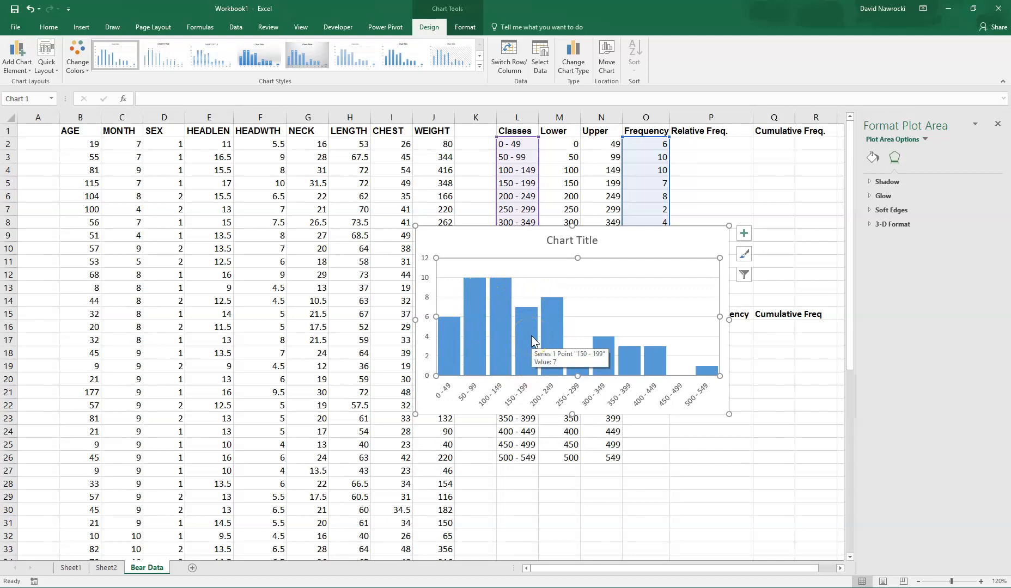
# Step: Move the frequency chart over the bear data columns and set its title to Bear Weights
pyautogui.moveTo(628, 233); pyautogui.dragTo(329, 196)
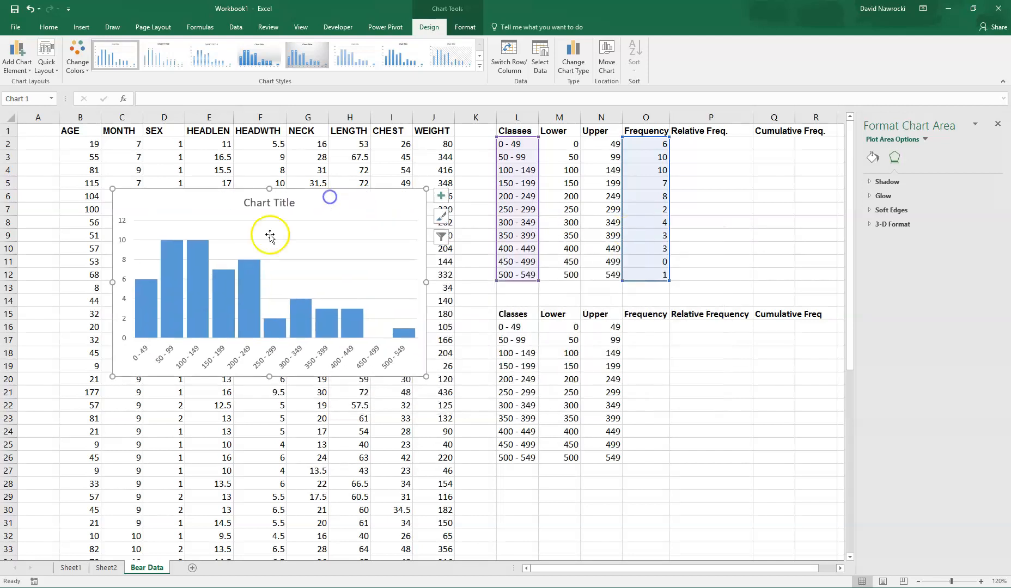
pyautogui.click(256, 203)
pyautogui.moveTo(247, 202); pyautogui.dragTo(295, 203)
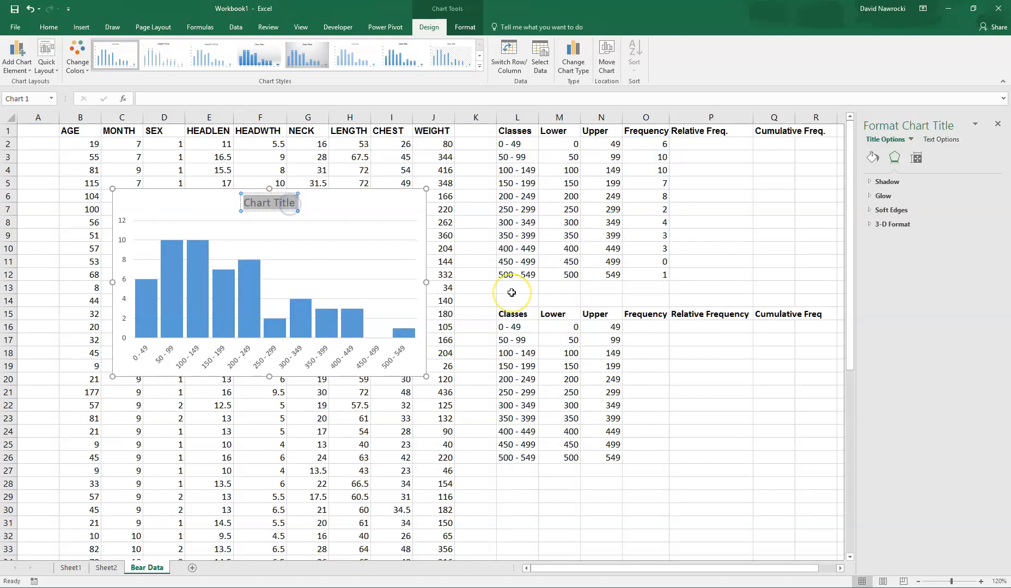
pyautogui.write('Bear Weights')
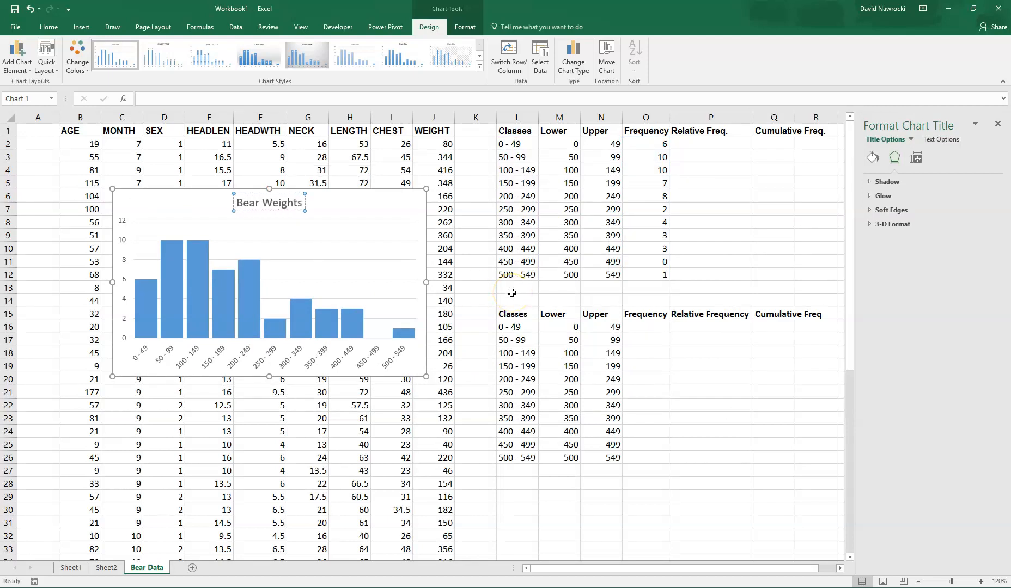
# Step: Turn off the Bear Weights chart's primary vertical axis
pyautogui.click(153, 219)
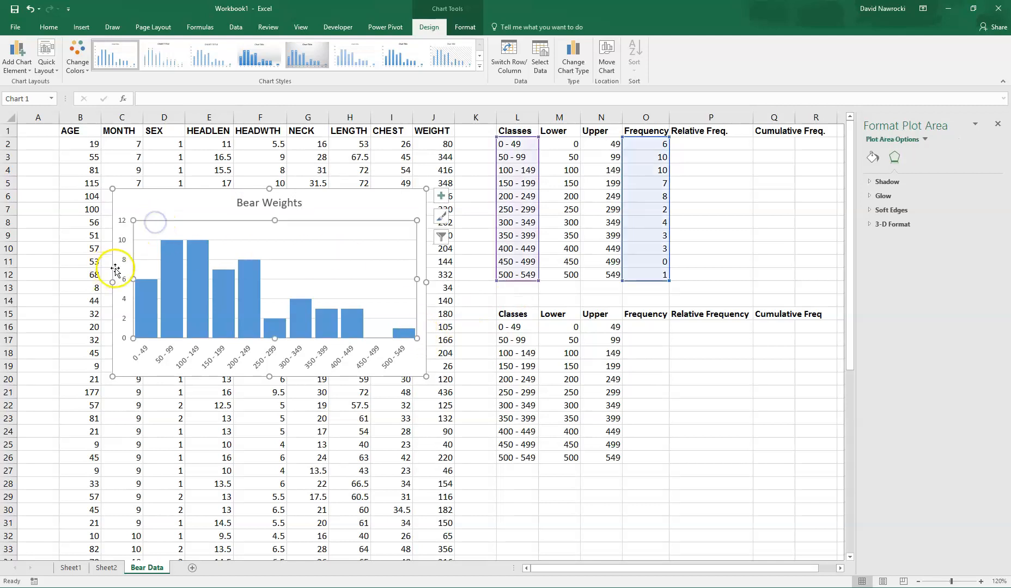
pyautogui.click(122, 236)
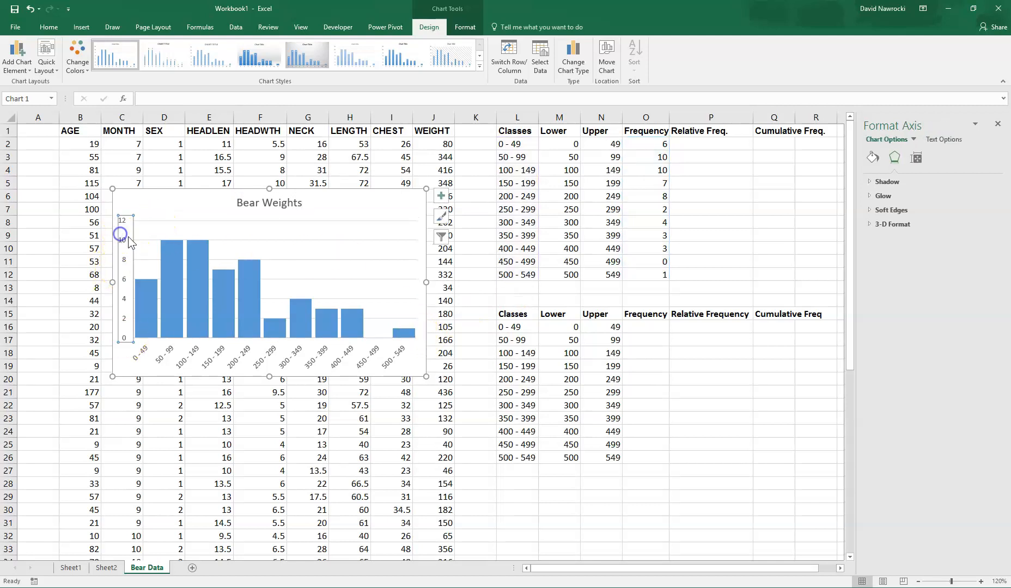
pyautogui.click(164, 209)
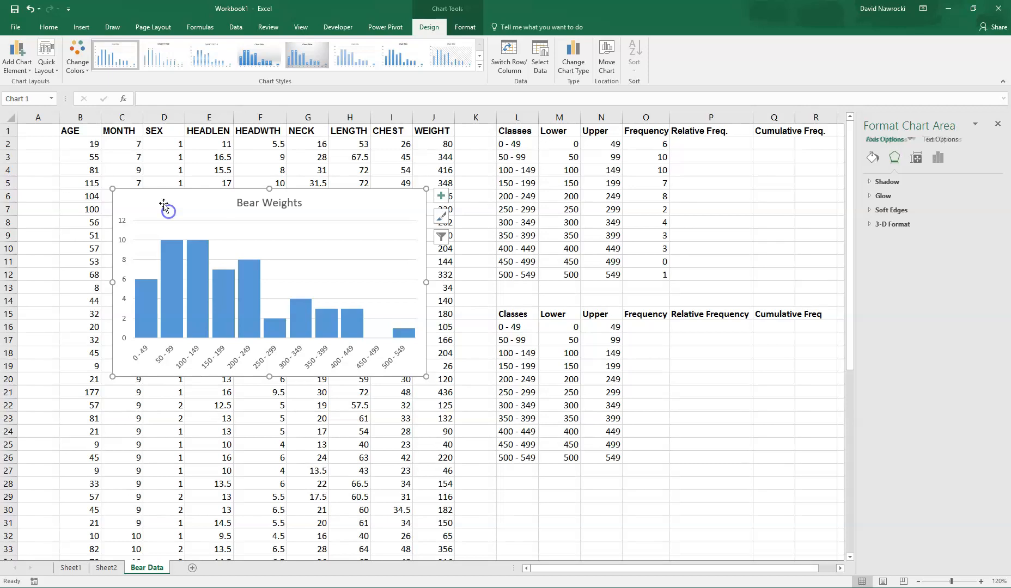
pyautogui.click(30, 65)
pyautogui.moveTo(25, 82)
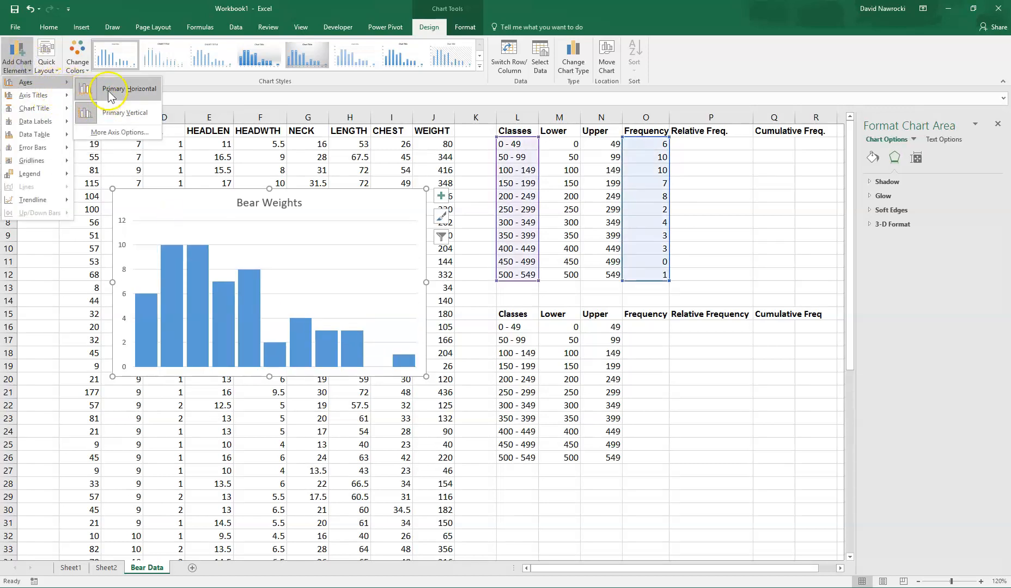
pyautogui.click(116, 113)
# Step: Widen the Bear Weights chart by extending its left edge to column B
pyautogui.click(156, 244)
pyautogui.click(136, 226)
pyautogui.moveTo(122, 278); pyautogui.dragTo(72, 280)
pyautogui.click(157, 201)
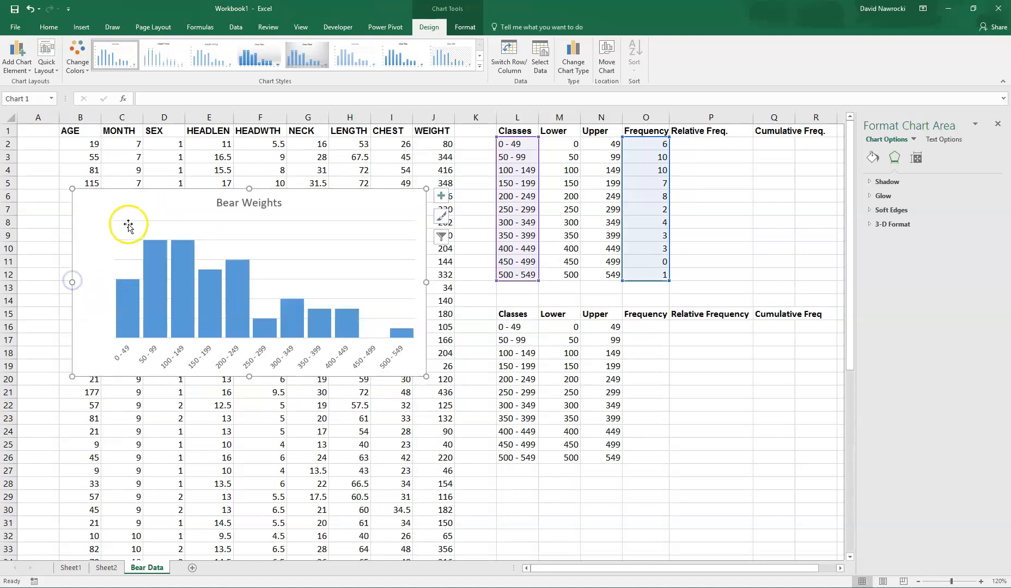
# Step: Turn the Bear Weights chart's primary vertical axis back on
pyautogui.click(28, 56)
pyautogui.moveTo(41, 88)
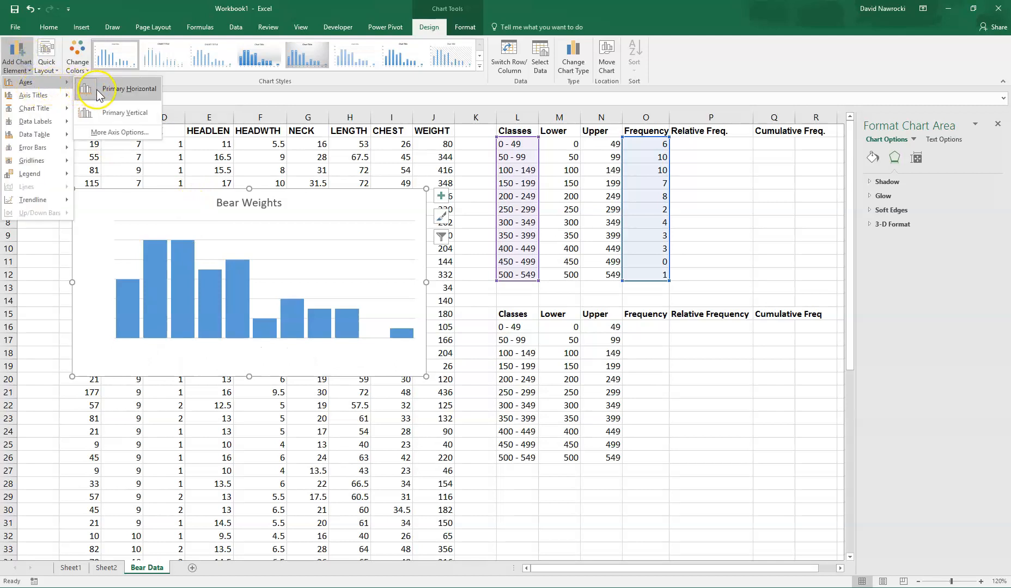
pyautogui.click(110, 116)
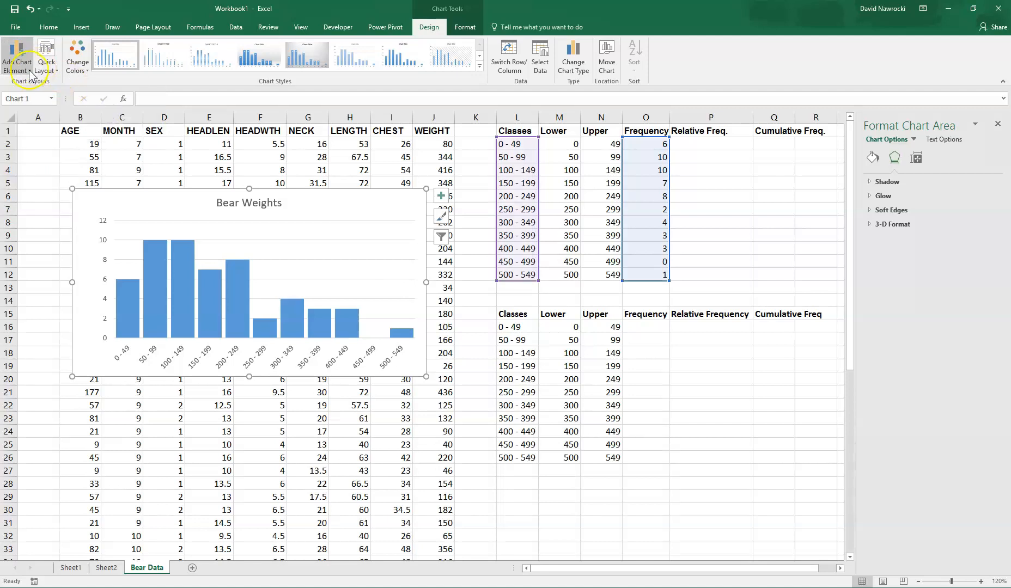
# Step: Add a primary vertical axis title to the chart and set its text to Frequency
pyautogui.click(17, 58)
pyautogui.moveTo(25, 85)
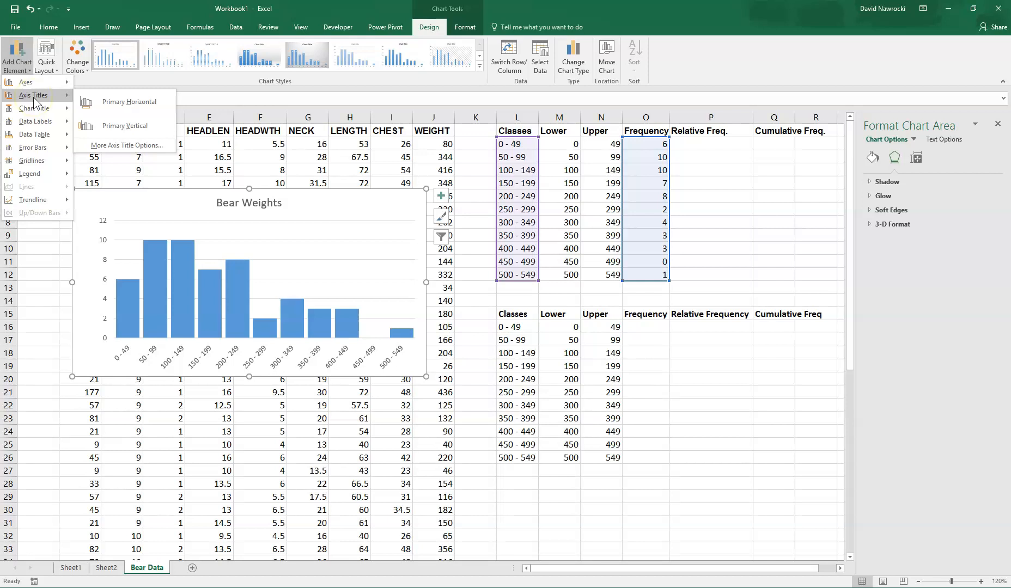
pyautogui.click(118, 128)
pyautogui.click(91, 284)
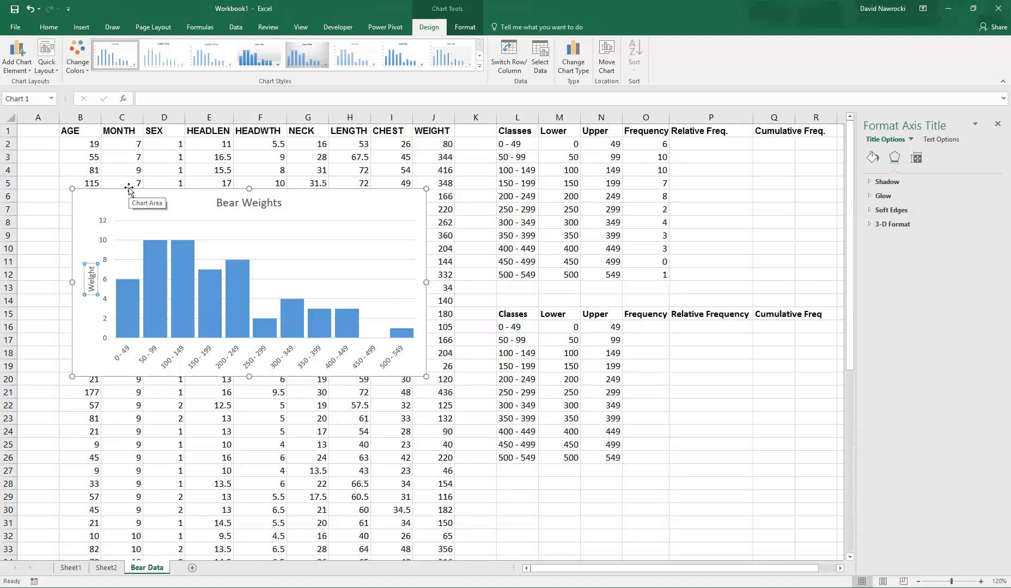
pyautogui.press('BackSpace')
pyautogui.press('BackSpace')
pyautogui.press('BackSpace')
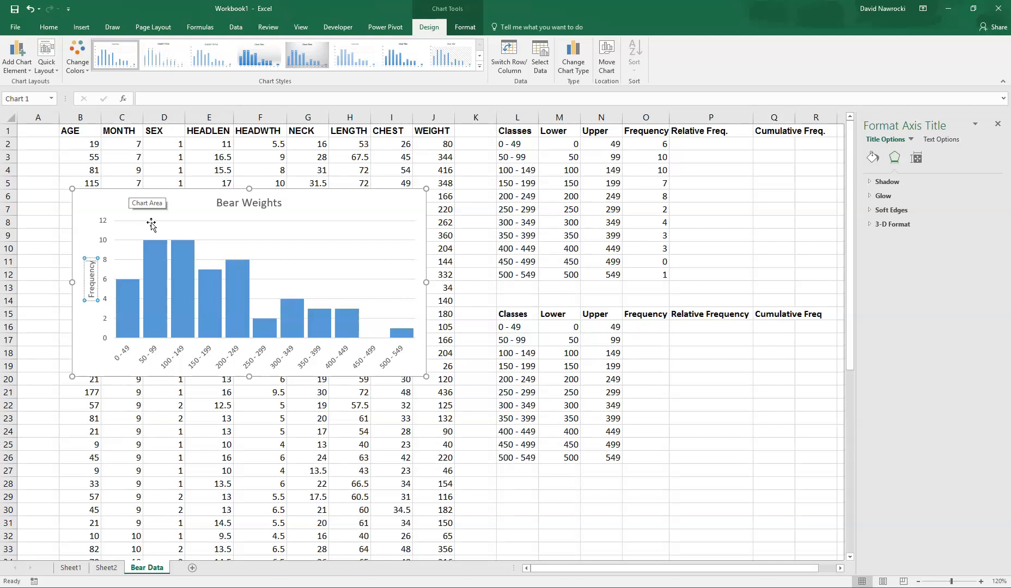
pyautogui.click(304, 236)
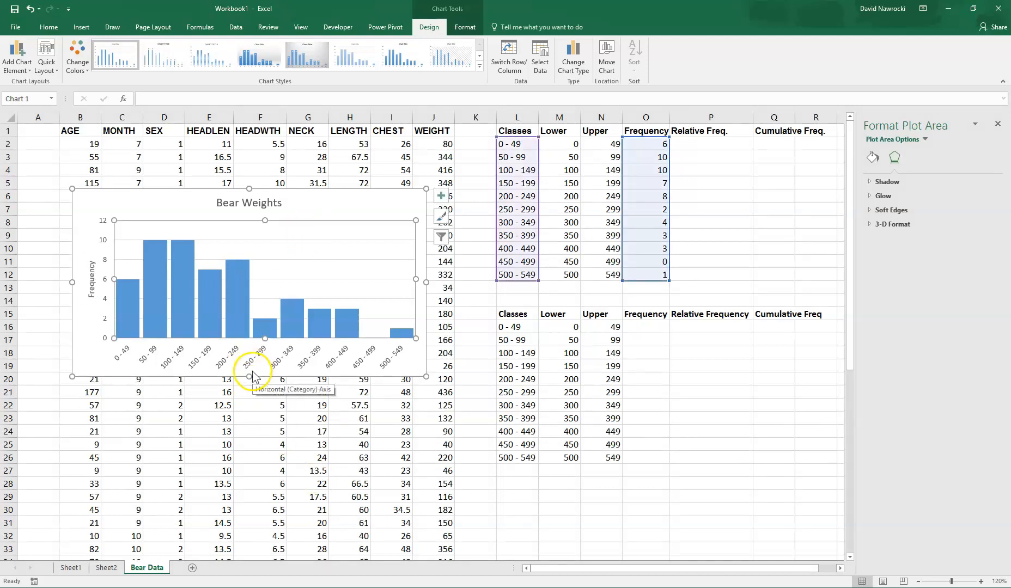
# Step: Add a primary horizontal axis title to the chart with the text Weights
pyautogui.click(17, 57)
pyautogui.moveTo(45, 97)
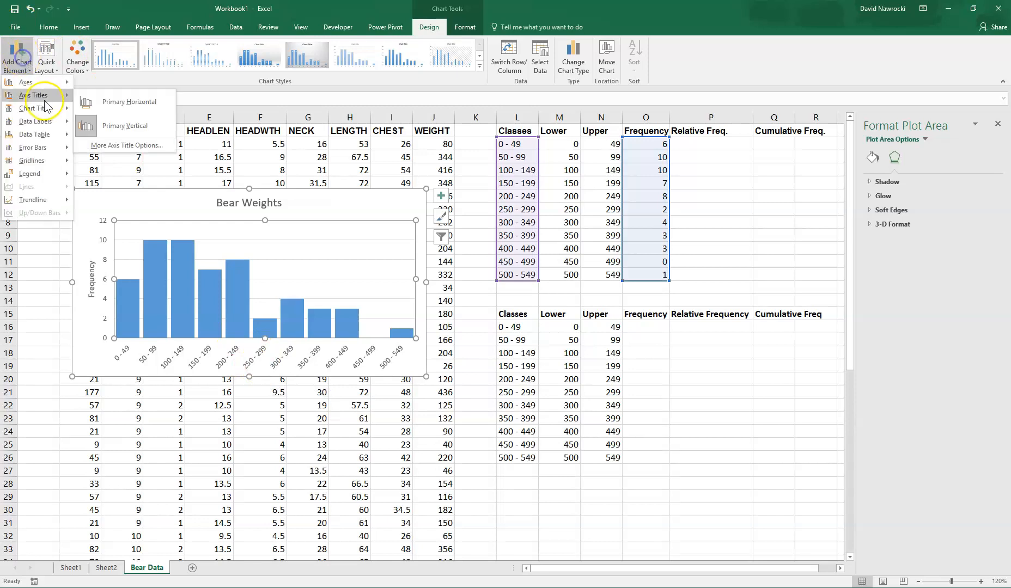
pyautogui.click(121, 102)
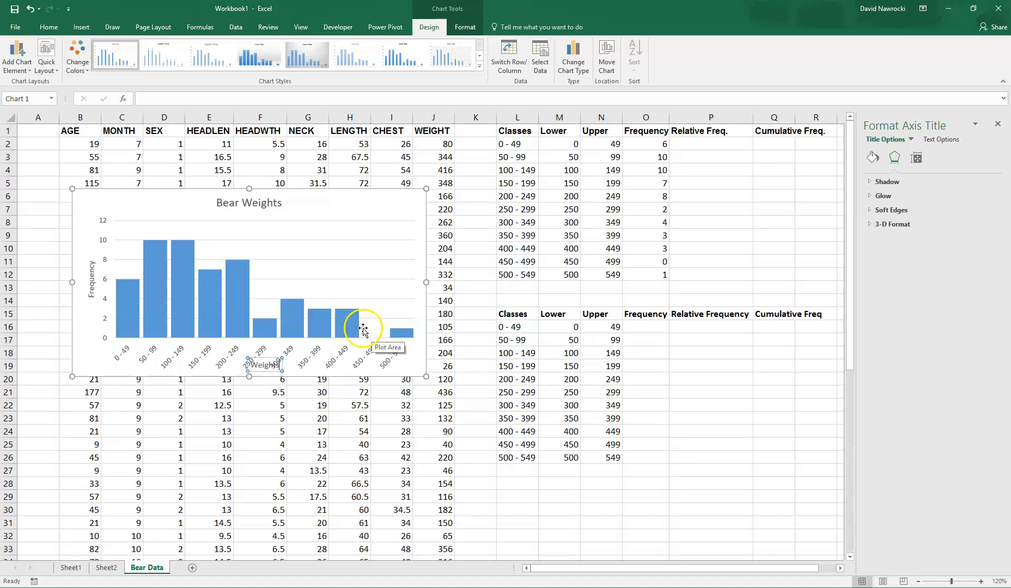
# Step: Shorten the plot area from below and extend the chart's lower edge down to about row 24
pyautogui.click(257, 285)
pyautogui.moveTo(265, 338); pyautogui.dragTo(261, 309)
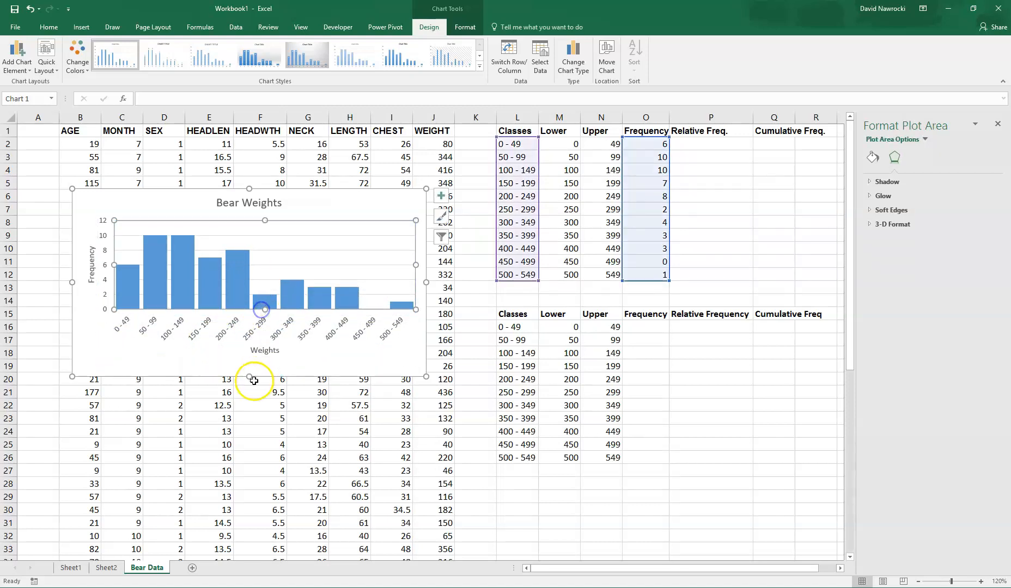
pyautogui.moveTo(249, 377); pyautogui.dragTo(249, 440)
# Step: Move the Weights axis title down near the chart's lower edge, clear of the class labels
pyautogui.click(278, 320)
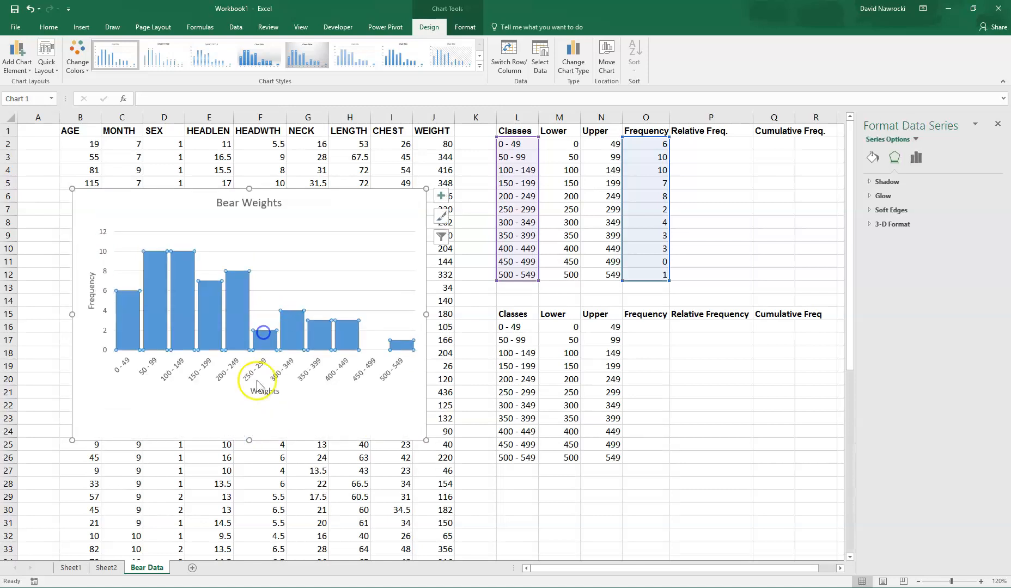
pyautogui.click(260, 391)
pyautogui.click(254, 391)
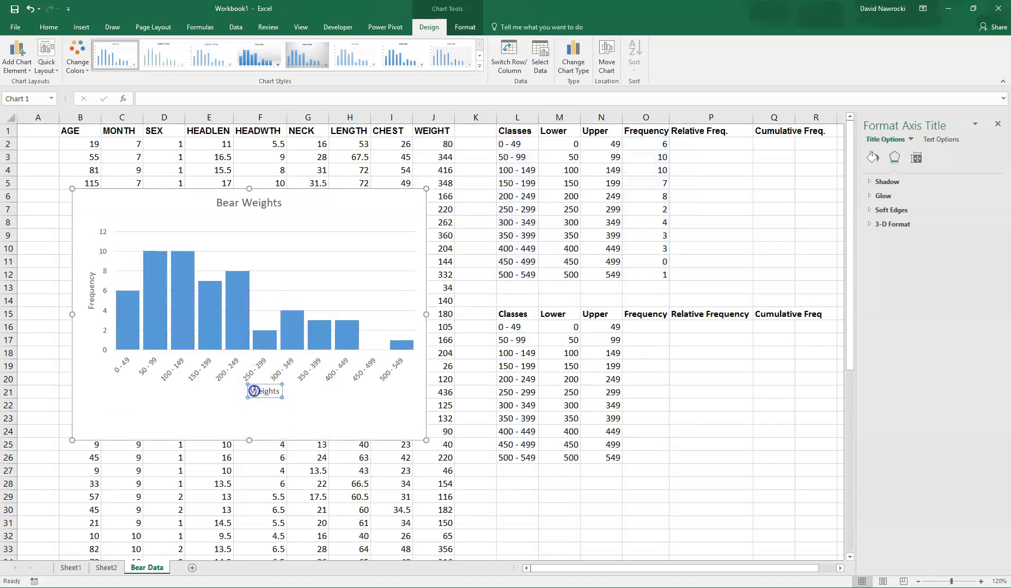
pyautogui.click(242, 416)
pyautogui.click(240, 397)
pyautogui.moveTo(240, 397); pyautogui.dragTo(232, 423)
# Step: Extend the plot area downward so the class labels sit just above the Weights title
pyautogui.click(253, 349)
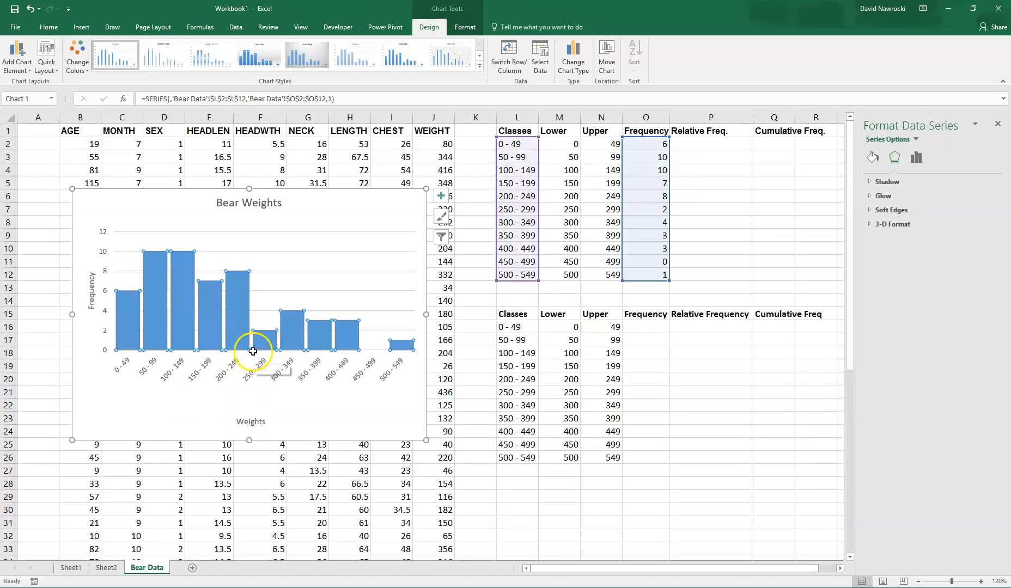
pyautogui.click(253, 375)
pyautogui.click(286, 252)
pyautogui.click(293, 240)
pyautogui.moveTo(265, 351); pyautogui.dragTo(263, 375)
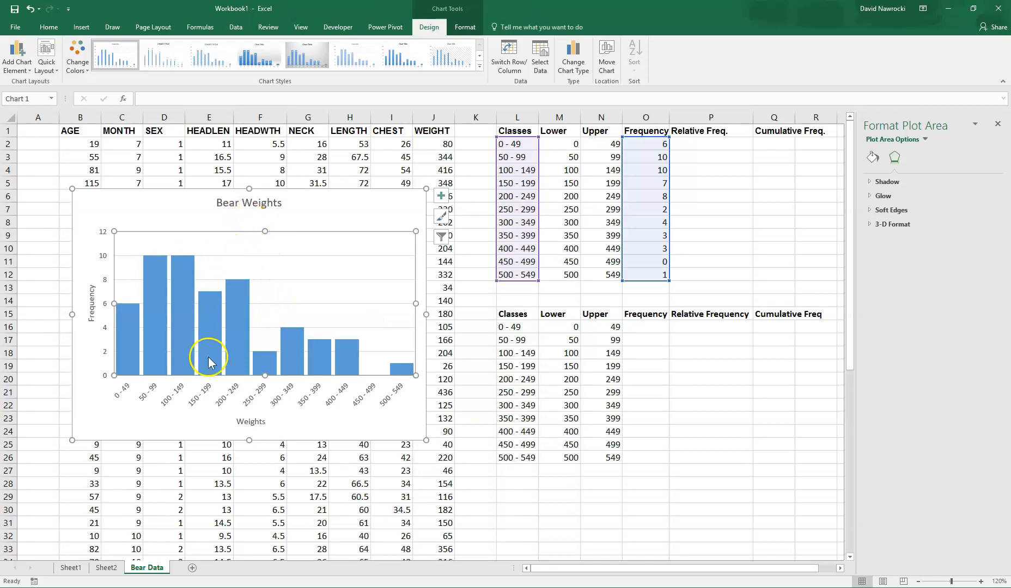
pyautogui.moveTo(302, 341)
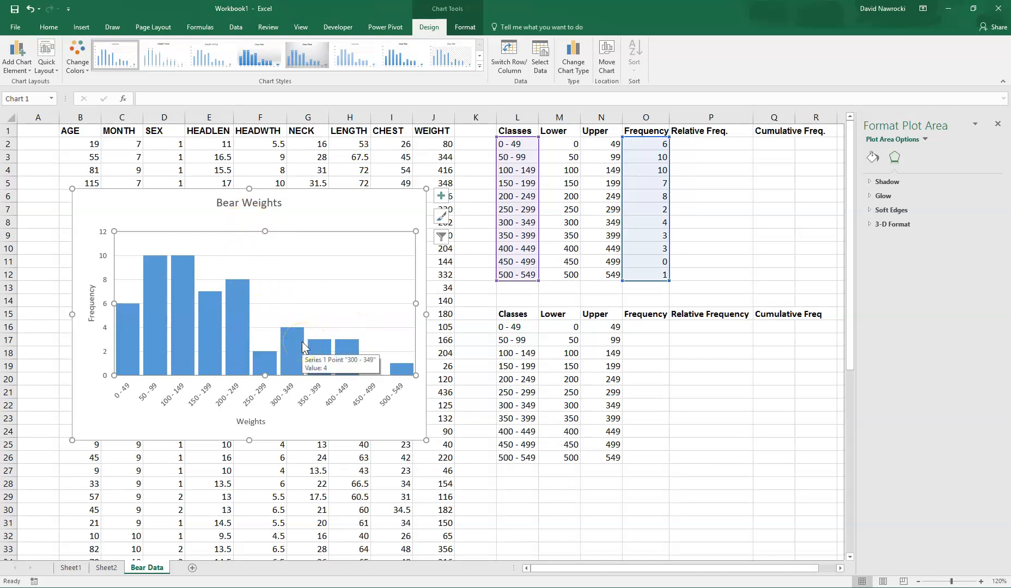
pyautogui.click(335, 215)
# Step: Total the frequencies in O13 with a SUM of O2:O12
pyautogui.click(710, 143)
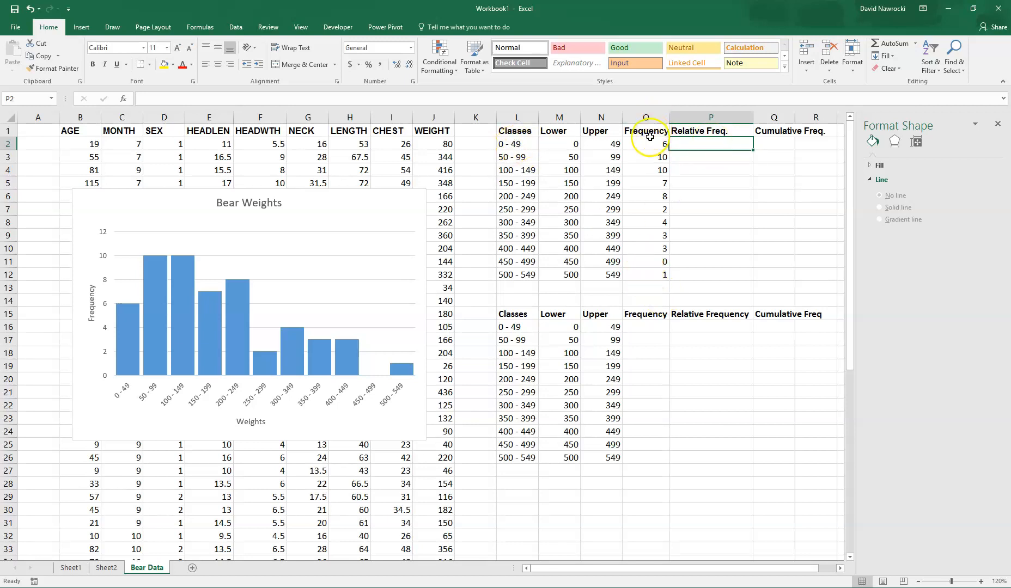
pyautogui.click(653, 288)
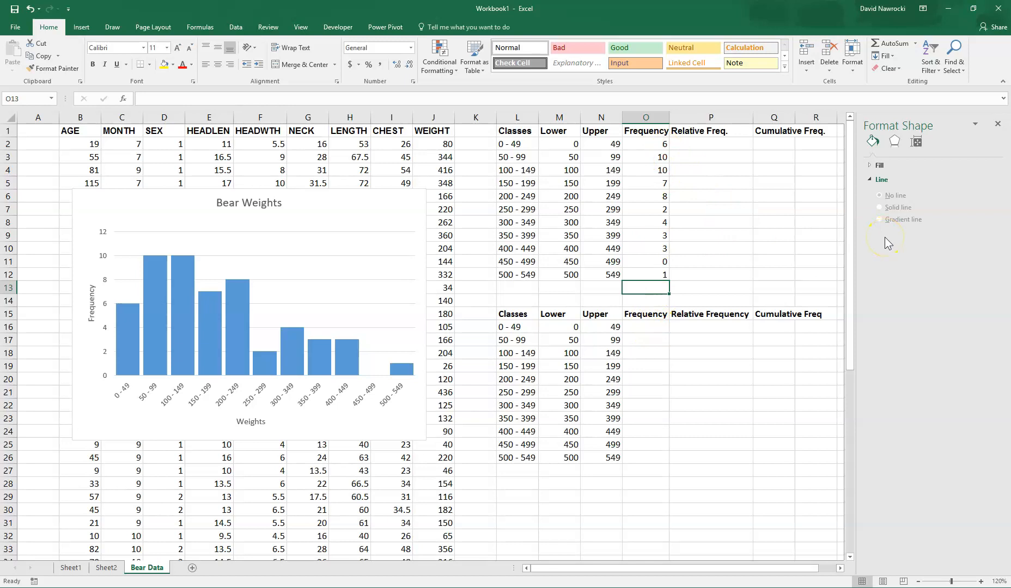
pyautogui.write('=su')
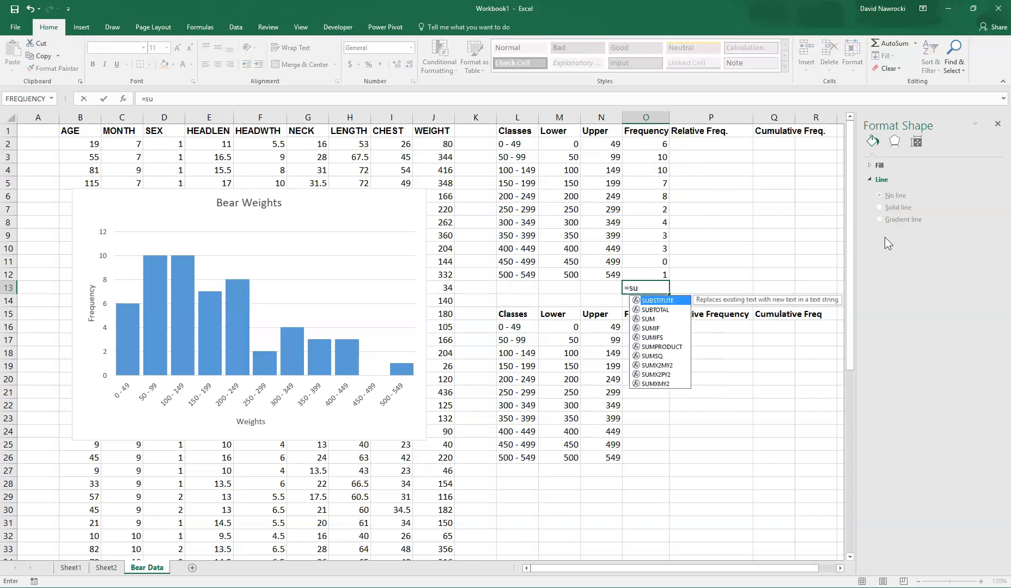
pyautogui.write('m(')
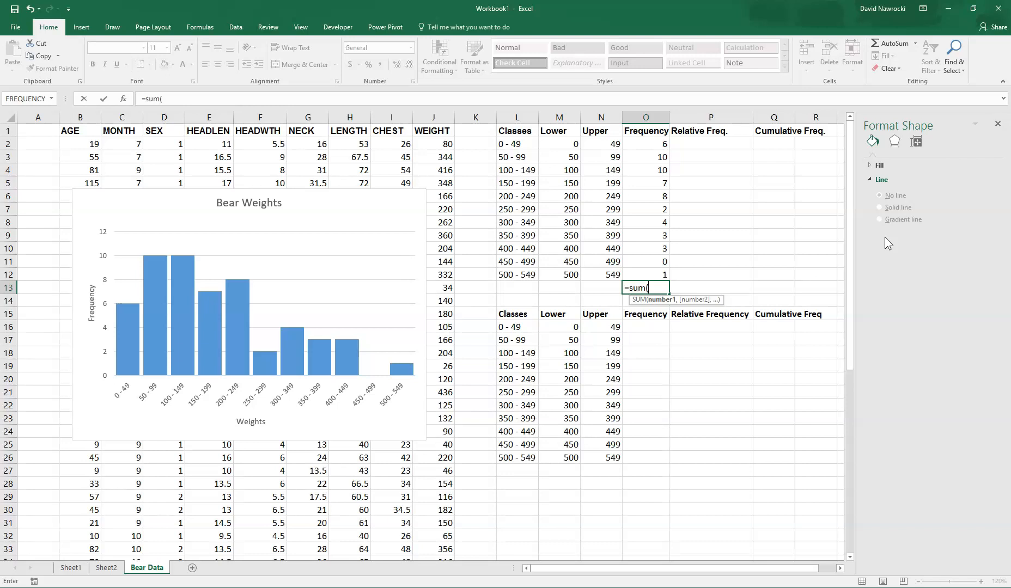
pyautogui.click(653, 142)
pyautogui.moveTo(653, 142); pyautogui.dragTo(655, 275)
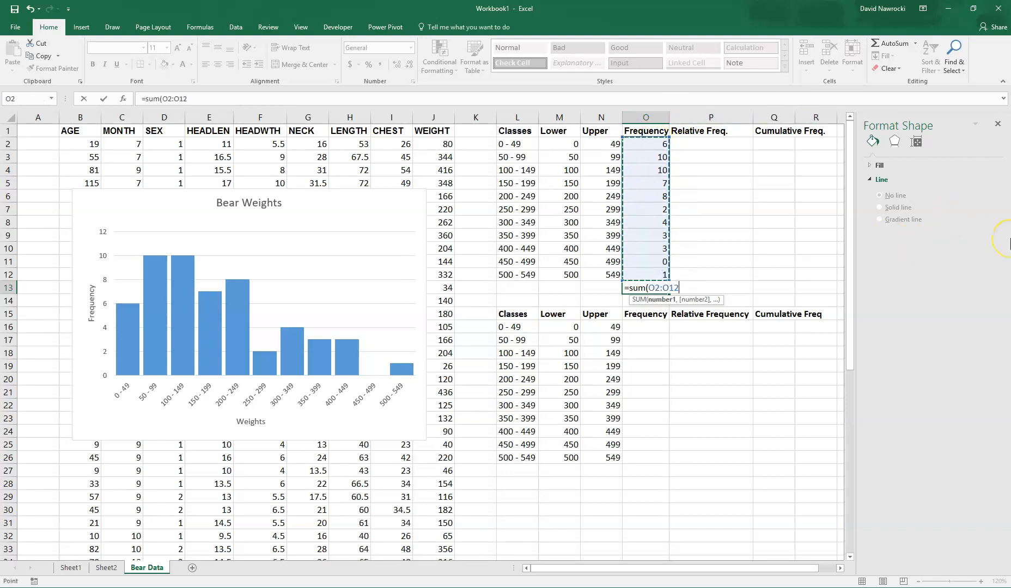
pyautogui.press('Return')
# Step: Try to enter the relative frequency formula =02/$0$13*100 in P2 for the 0 - 49 class
pyautogui.press('Up')
pyautogui.press('Up')
pyautogui.press('Up')
pyautogui.press('Up')
pyautogui.press('Up')
pyautogui.press('Up')
pyautogui.press('Up')
pyautogui.press('Up')
pyautogui.press('Up')
pyautogui.press('Up')
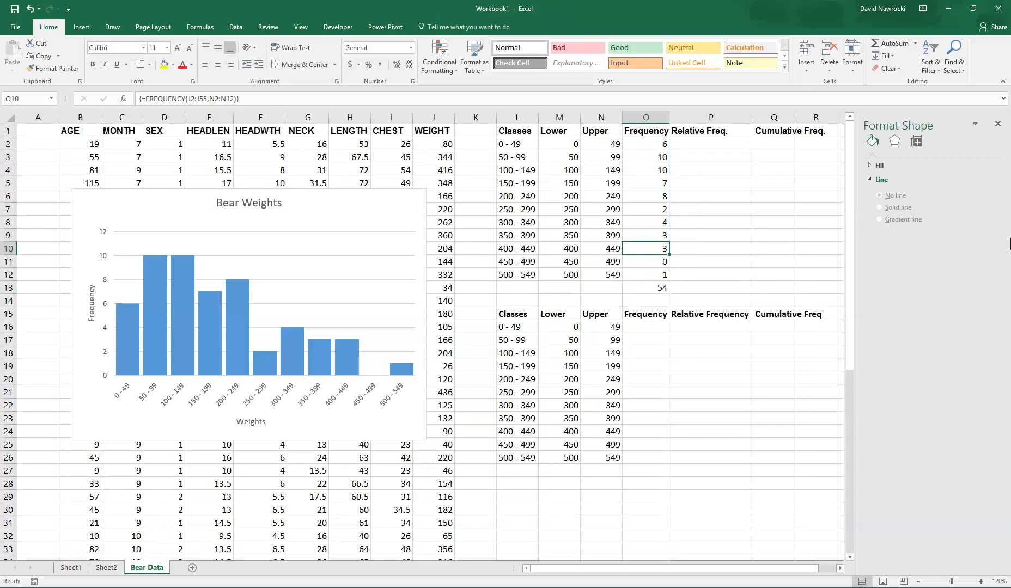
pyautogui.press('Up')
pyautogui.press('Up')
pyautogui.press('Up')
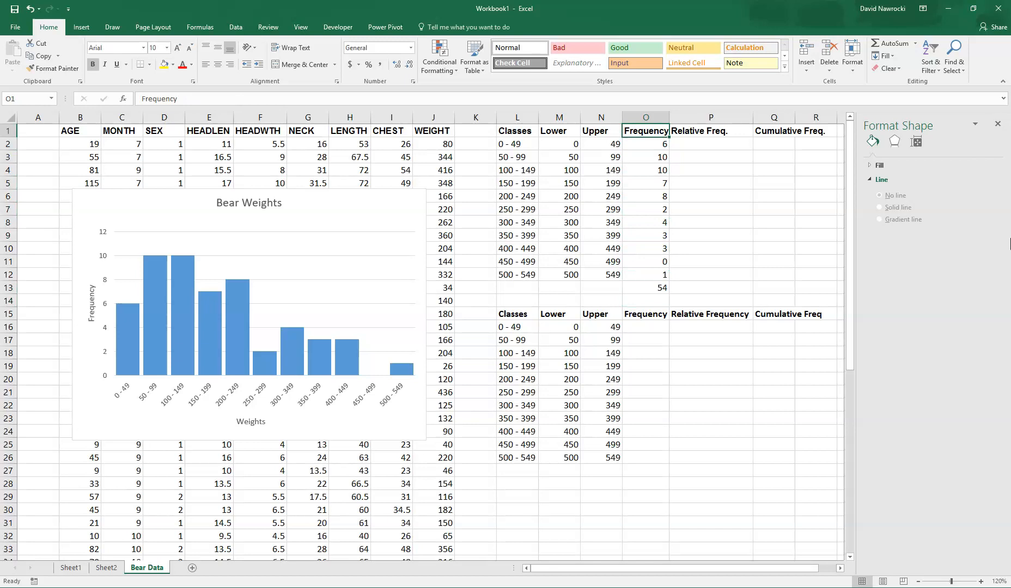
pyautogui.press('Down')
pyautogui.press('Right')
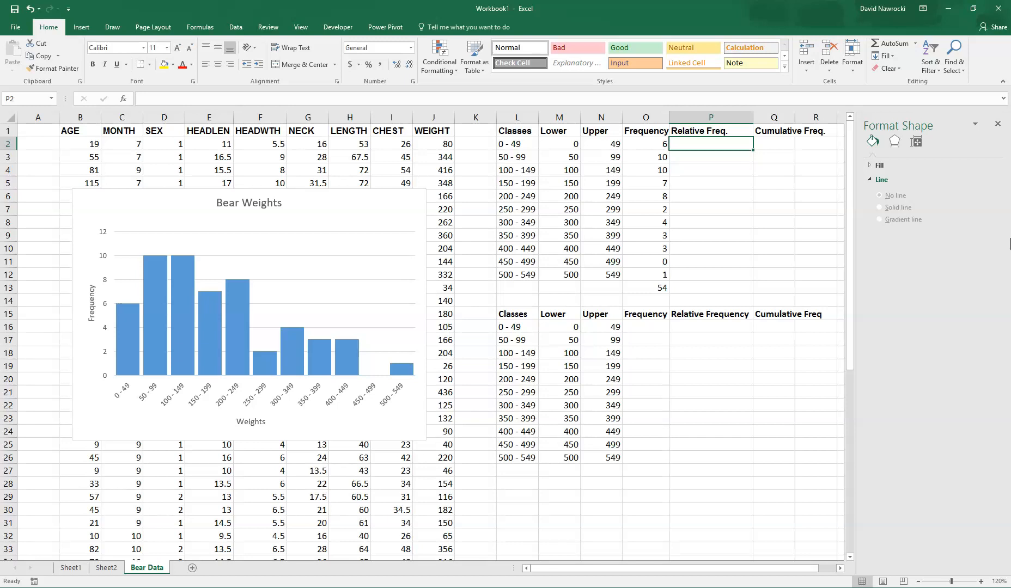
pyautogui.write('=')
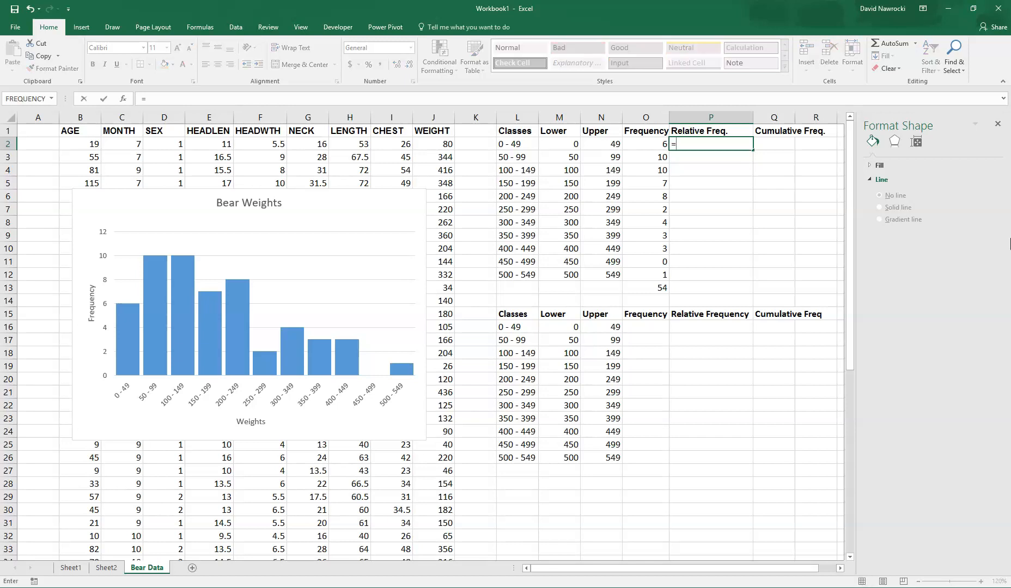
pyautogui.write('0')
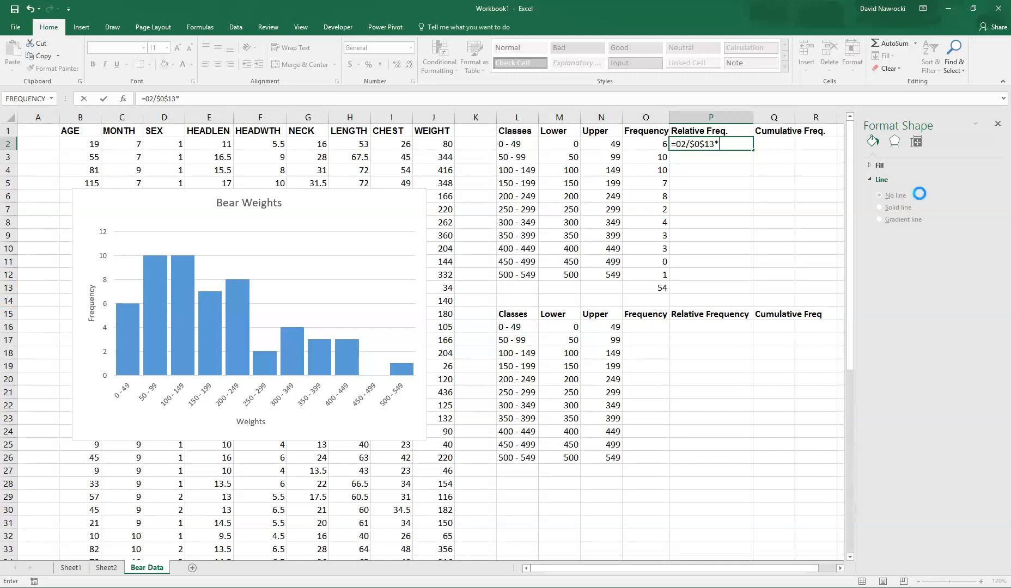
pyautogui.write('0')
pyautogui.press('Return')
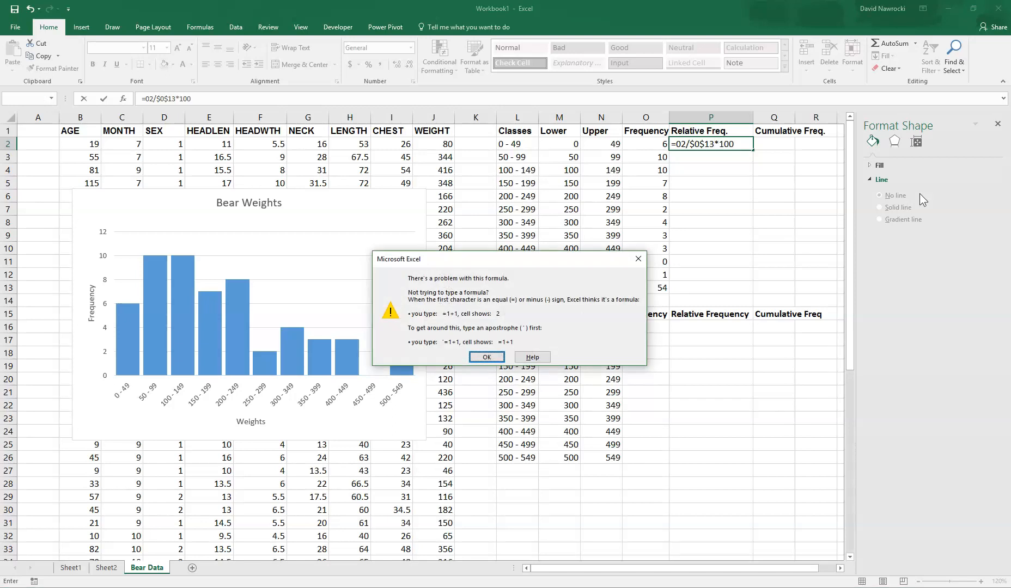
# Step: Correct the P2 formula to =o2/$o$13*100, replacing the mistyped zeros with the column letter
pyautogui.press('Return')
pyautogui.press('Left')
pyautogui.press('Left')
pyautogui.press('Delete')
pyautogui.press('Delete')
pyautogui.press('Delete')
pyautogui.write('=')
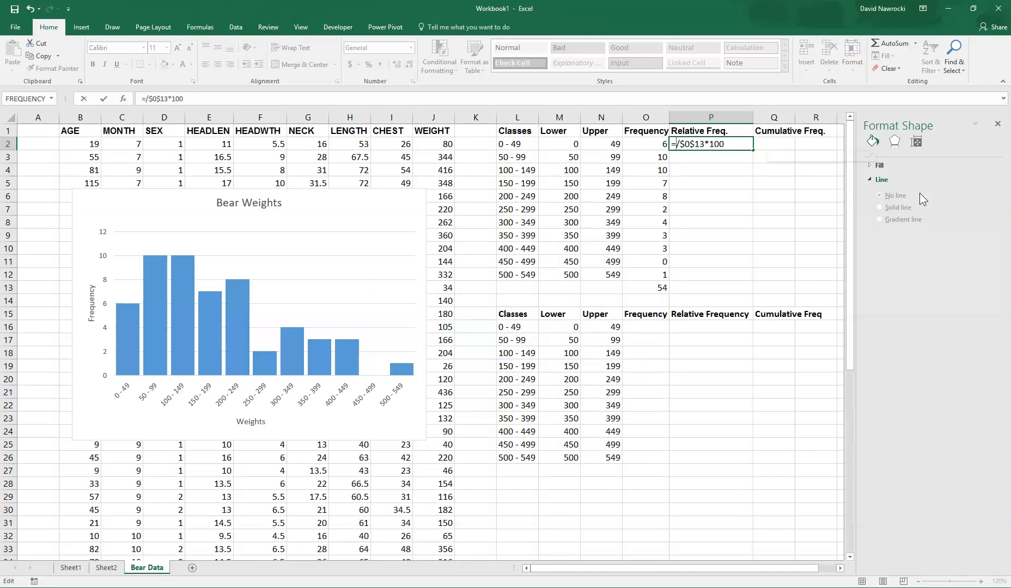
pyautogui.write('o')
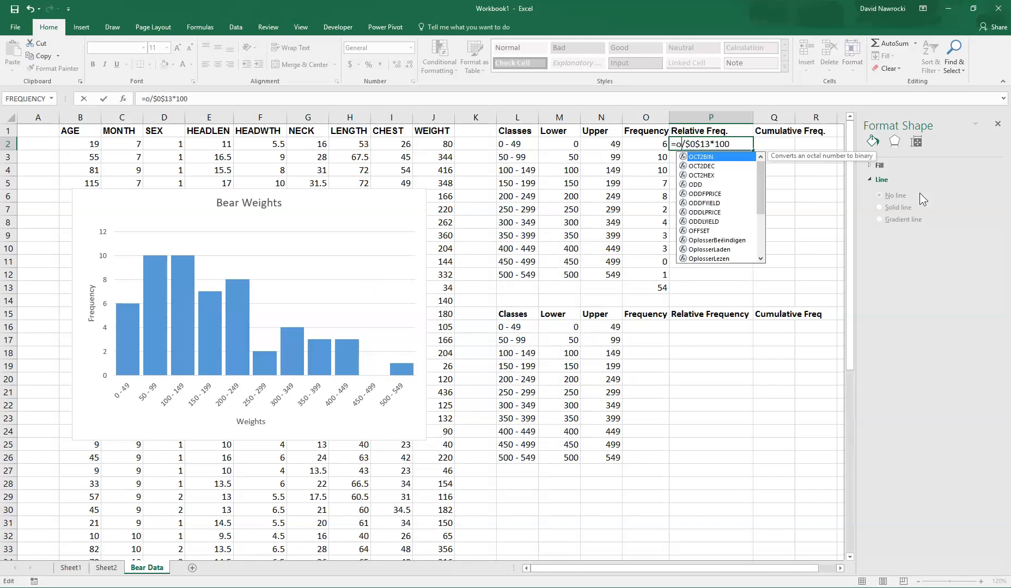
pyautogui.write('2')
pyautogui.press('Delete')
pyautogui.write('o')
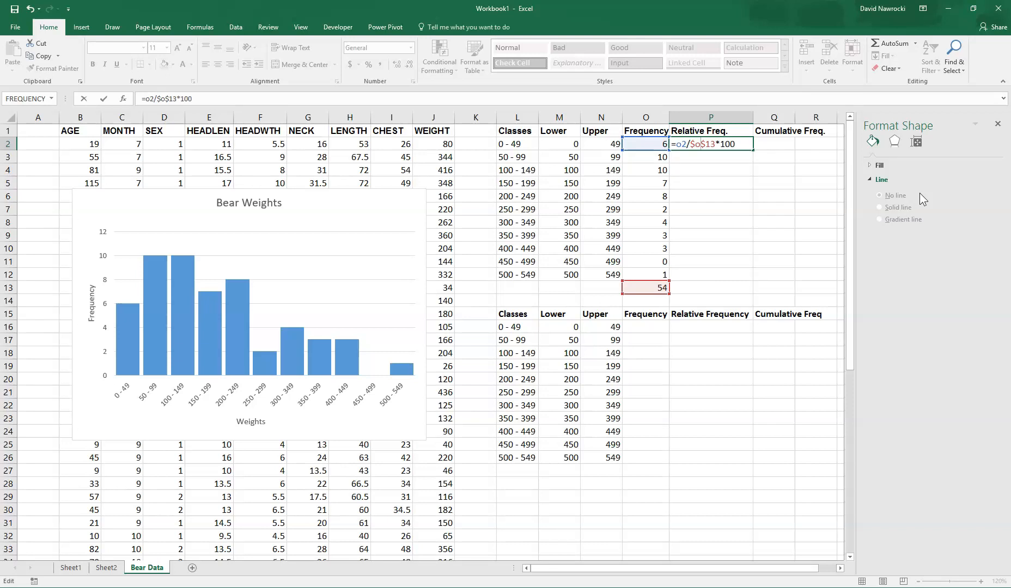
pyautogui.press('Return')
# Step: Copy the relative frequency formula from P2 down through P12 and check the first entries
pyautogui.press('Up')
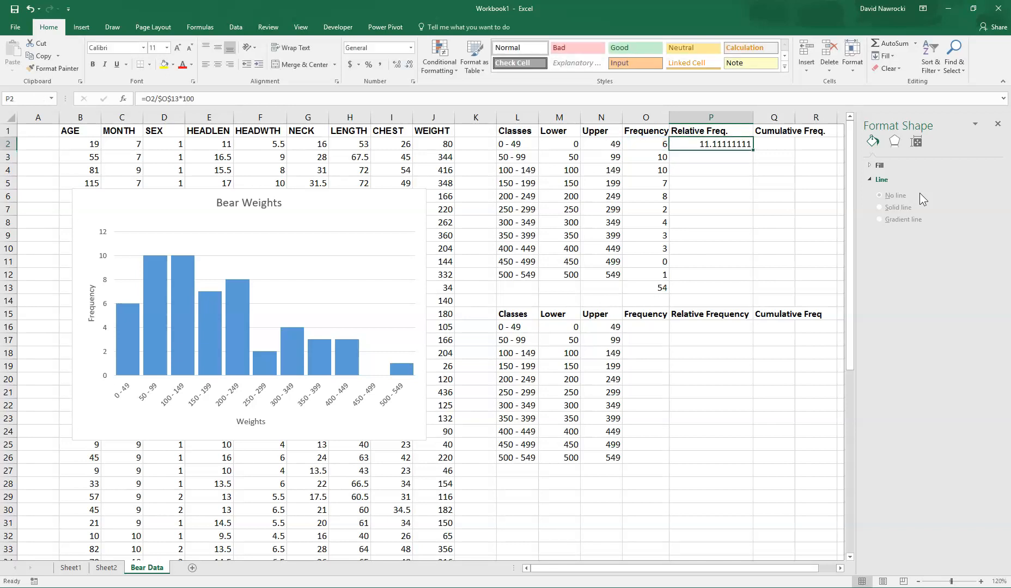
pyautogui.moveTo(756, 151); pyautogui.dragTo(759, 282)
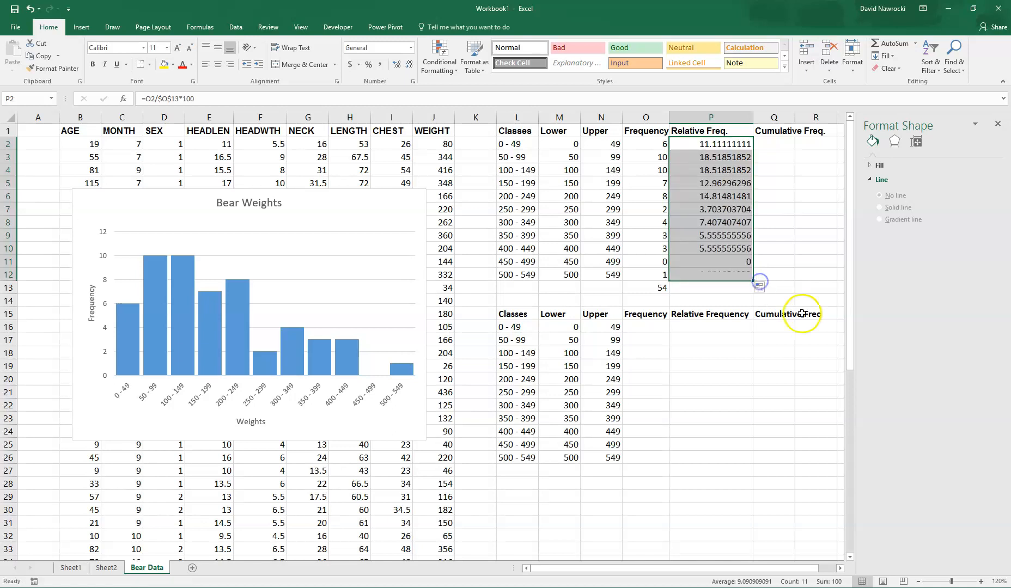
pyautogui.click(705, 152)
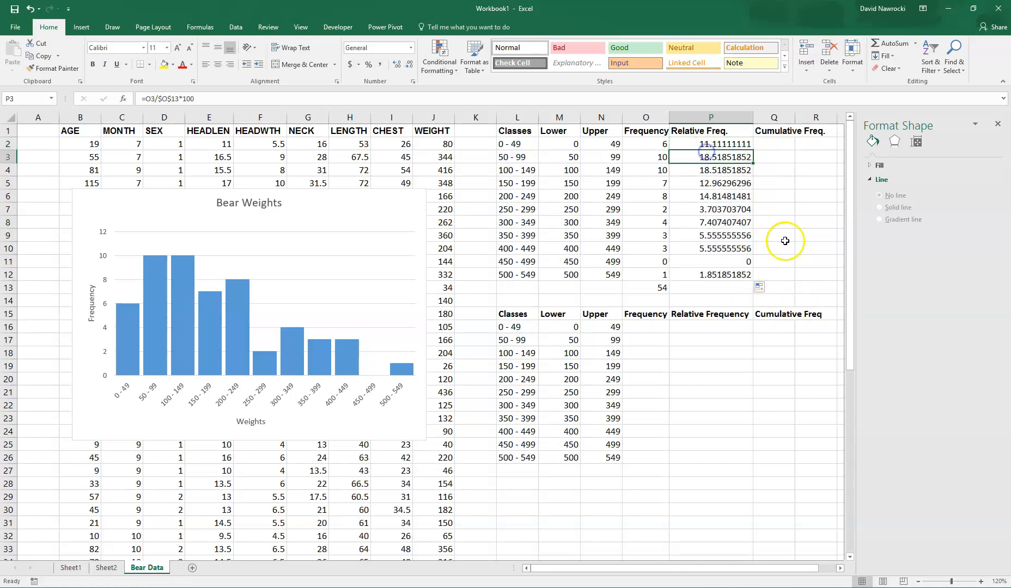
pyautogui.click(705, 144)
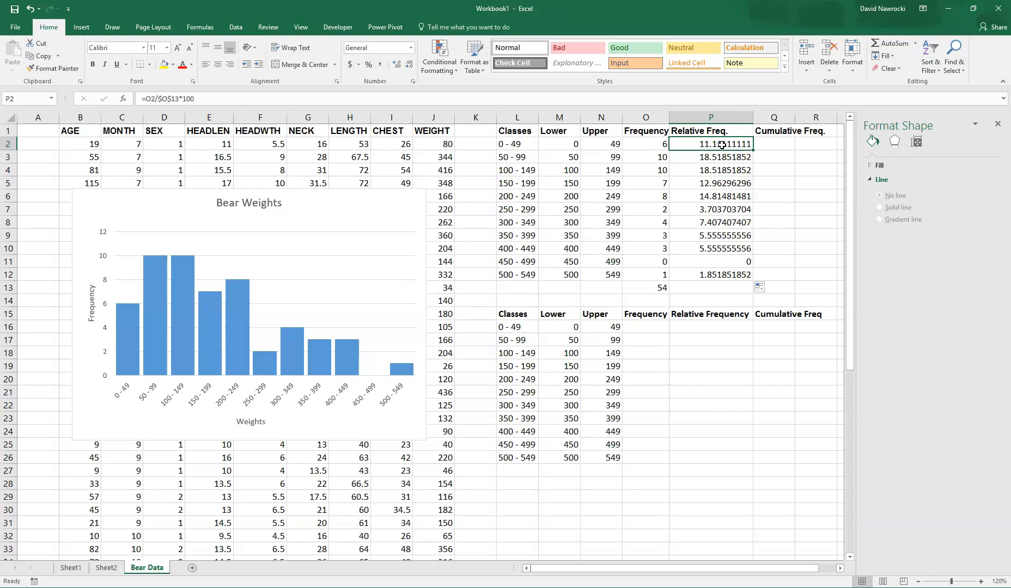
pyautogui.doubleClick(721, 144)
pyautogui.press('Escape')
# Step: Format the relative frequencies in P2:P12 as Number with 2 decimal places
pyautogui.moveTo(714, 144); pyautogui.dragTo(730, 275)
pyautogui.rightClick(708, 203)
pyautogui.click(741, 387)
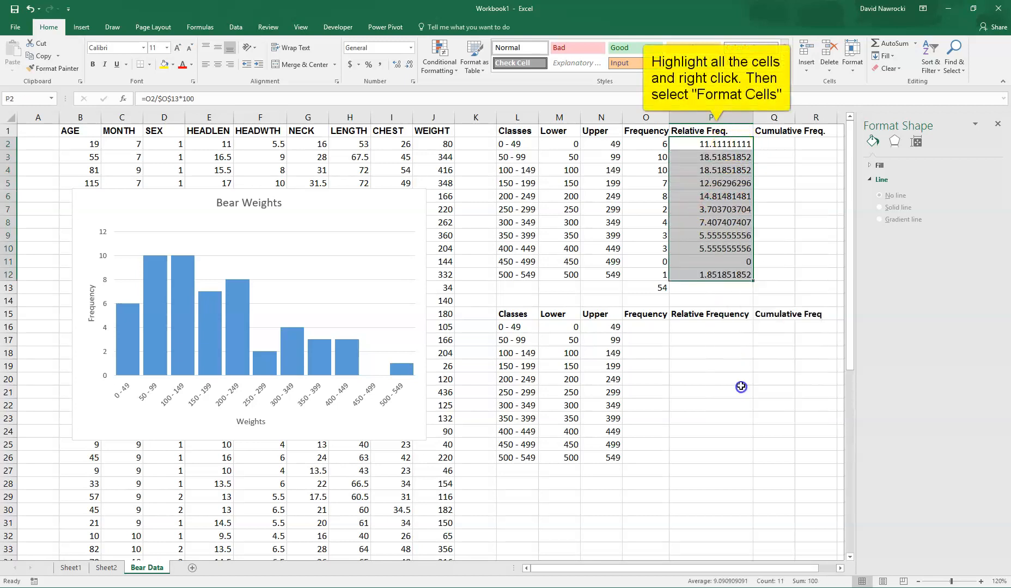
pyautogui.click(619, 311)
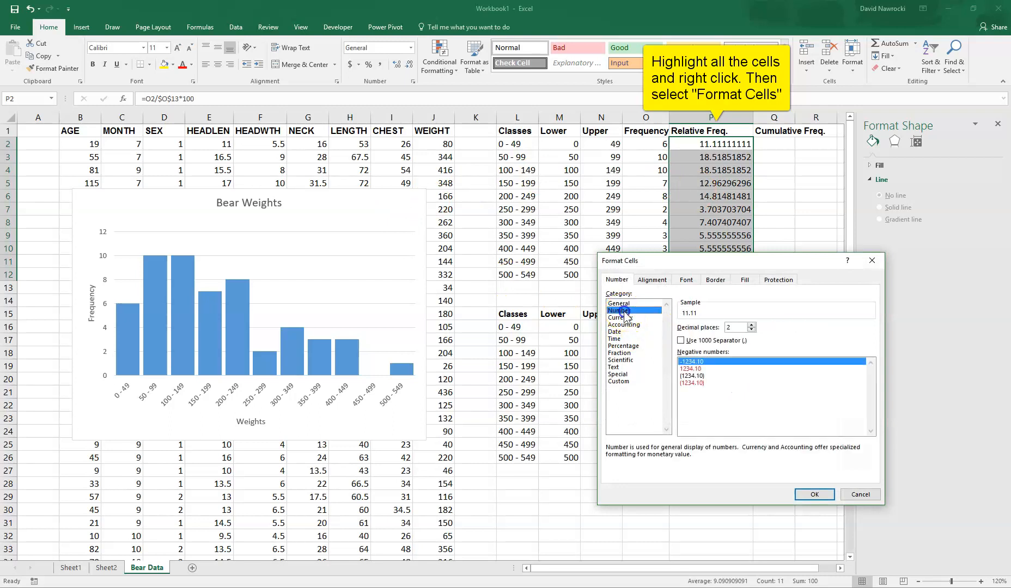
pyautogui.click(807, 499)
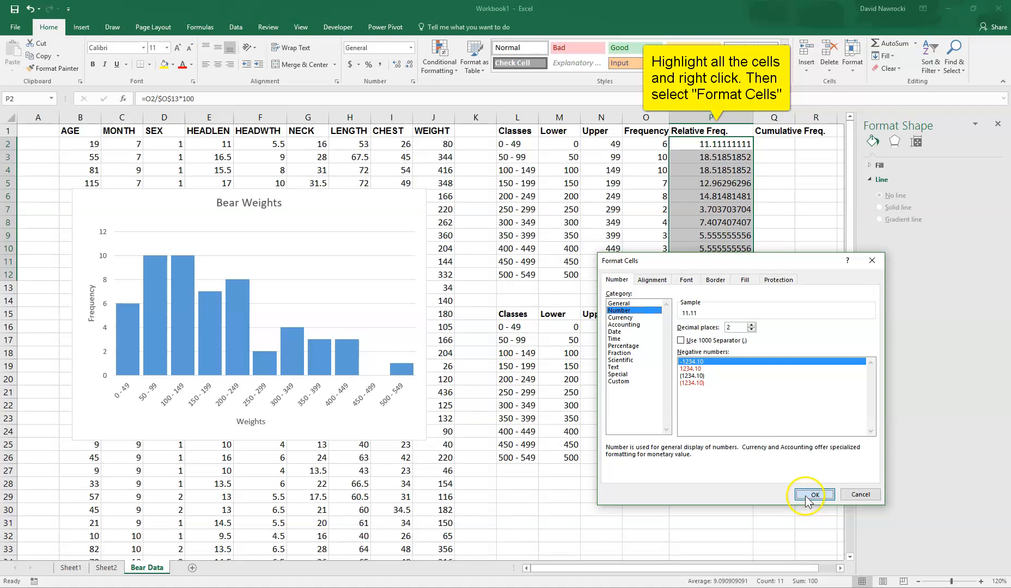
pyautogui.click(717, 153)
pyautogui.click(717, 152)
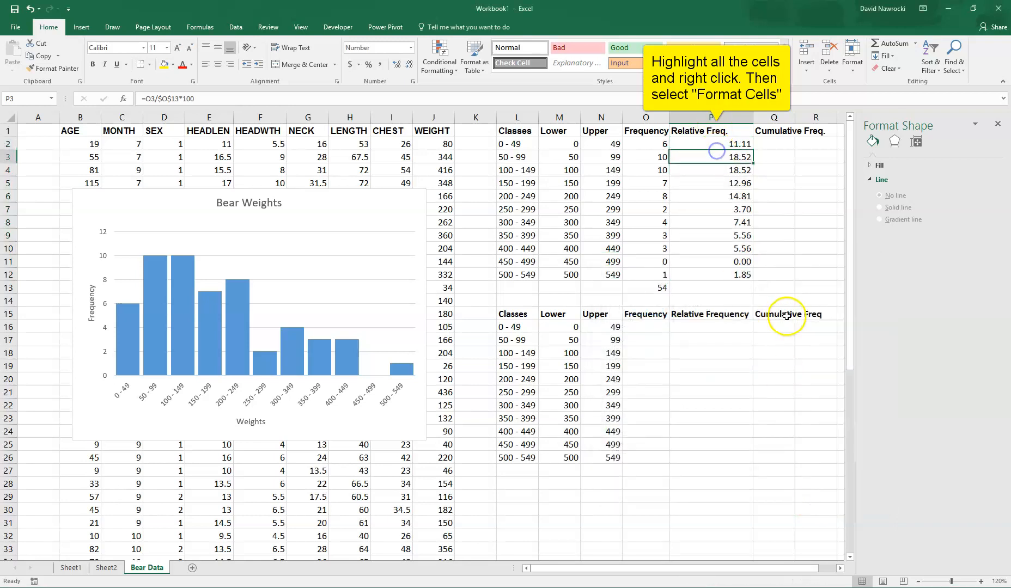
# Step: Total the relative frequencies in P13 with a SUM of P2:P12
pyautogui.click(718, 290)
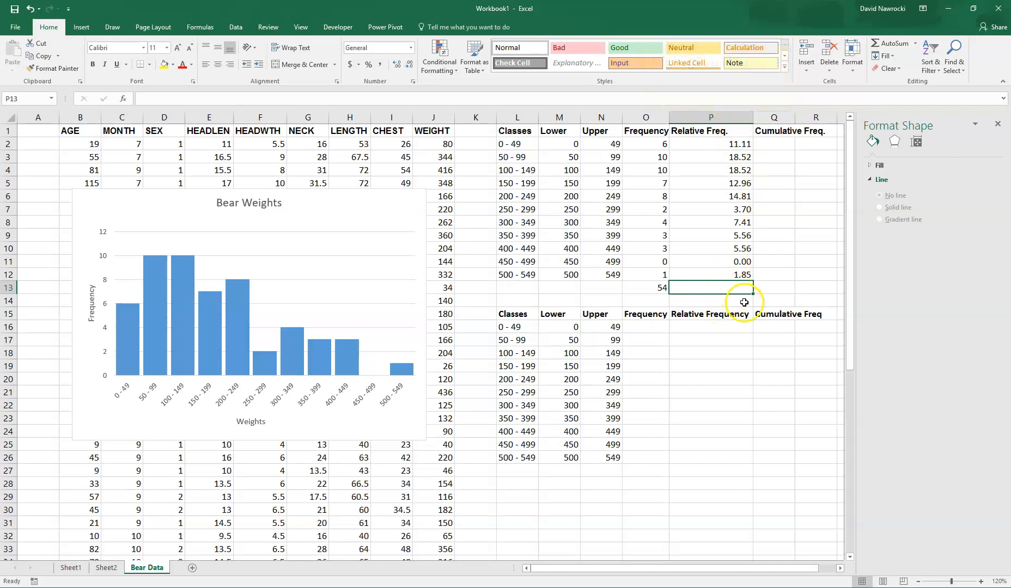
pyautogui.write('=sum(')
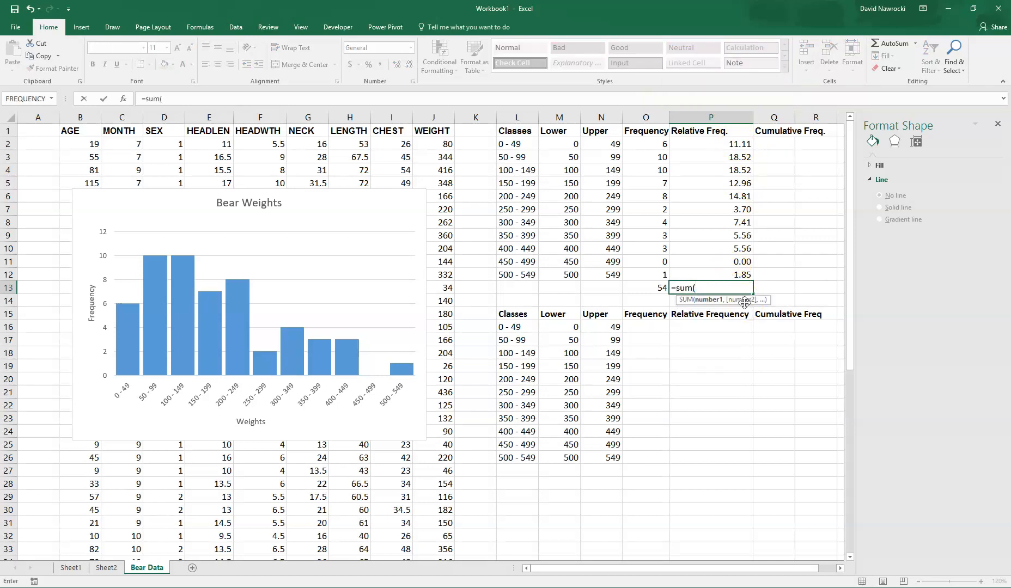
pyautogui.moveTo(732, 143); pyautogui.dragTo(730, 268)
pyautogui.press('Return')
pyautogui.press('Up')
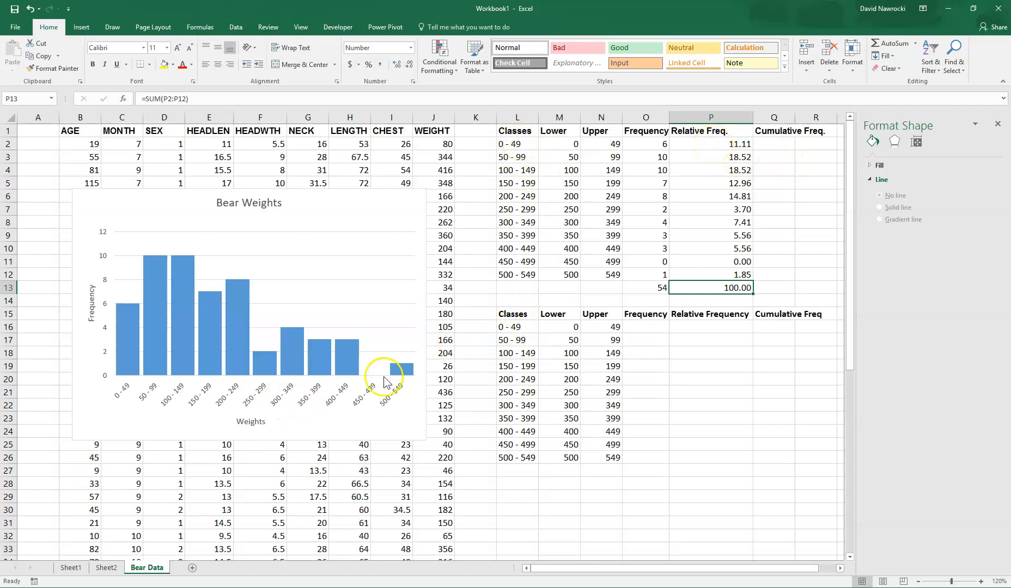
# Step: Insert a 2-D clustered column chart of P2:P12 by the classes in L2:L12, widened and placed beside the Bear Weights chart
pyautogui.click(525, 145)
pyautogui.moveTo(525, 144); pyautogui.dragTo(527, 270)
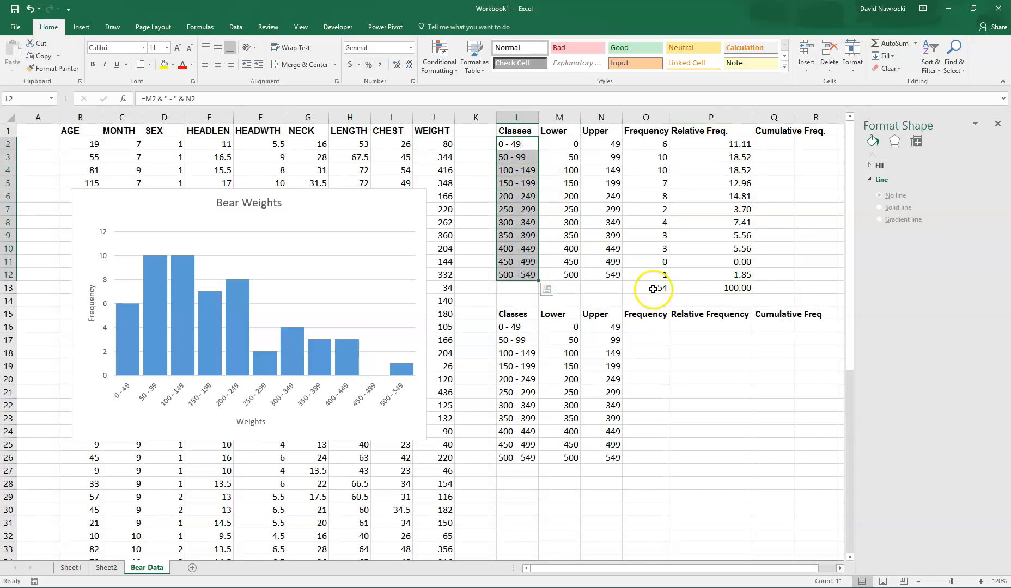
pyautogui.keyDown('ctrl'); pyautogui.moveTo(713, 142); pyautogui.dragTo(713, 274); pyautogui.keyUp('ctrl')
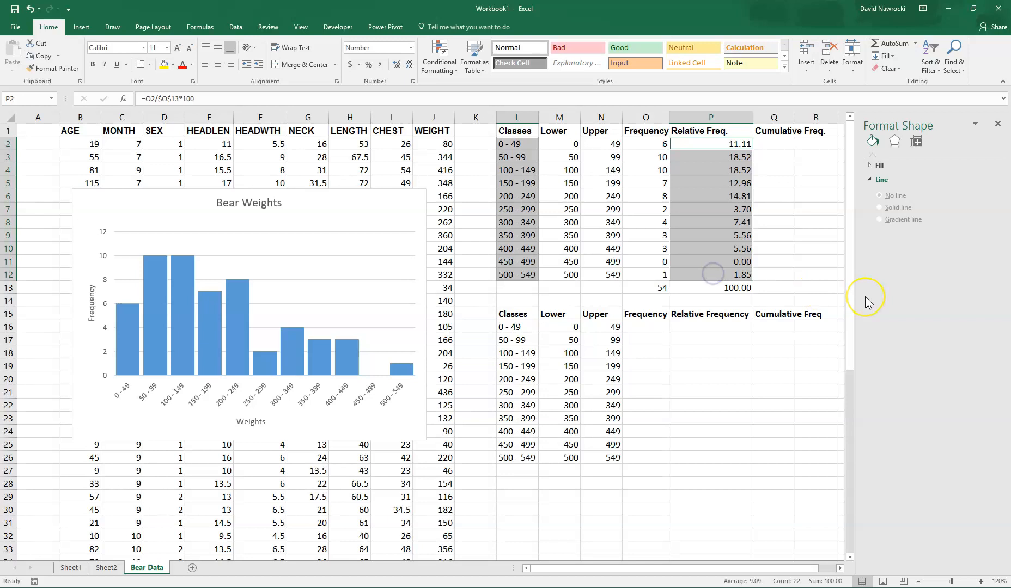
pyautogui.click(81, 27)
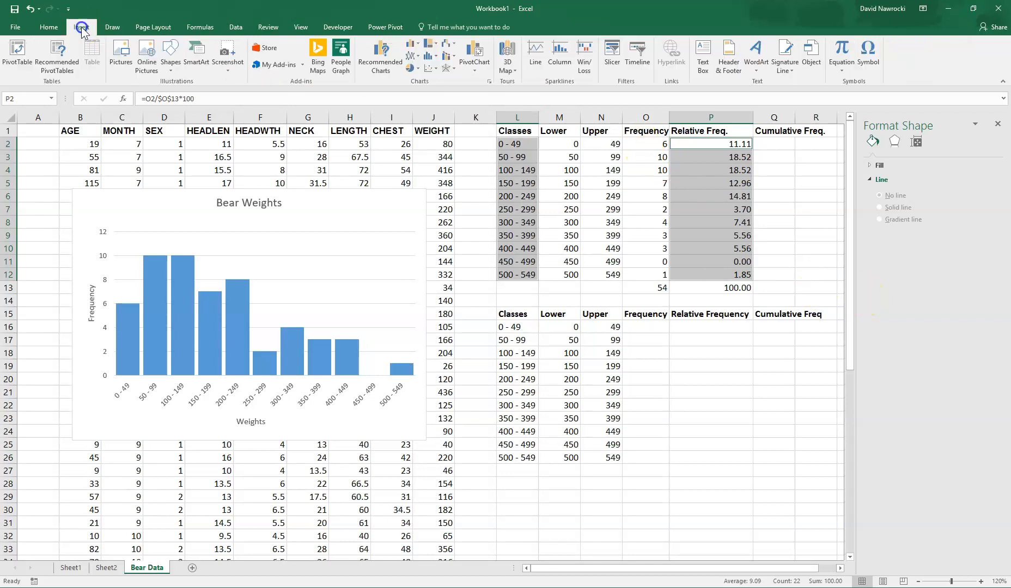
pyautogui.click(420, 49)
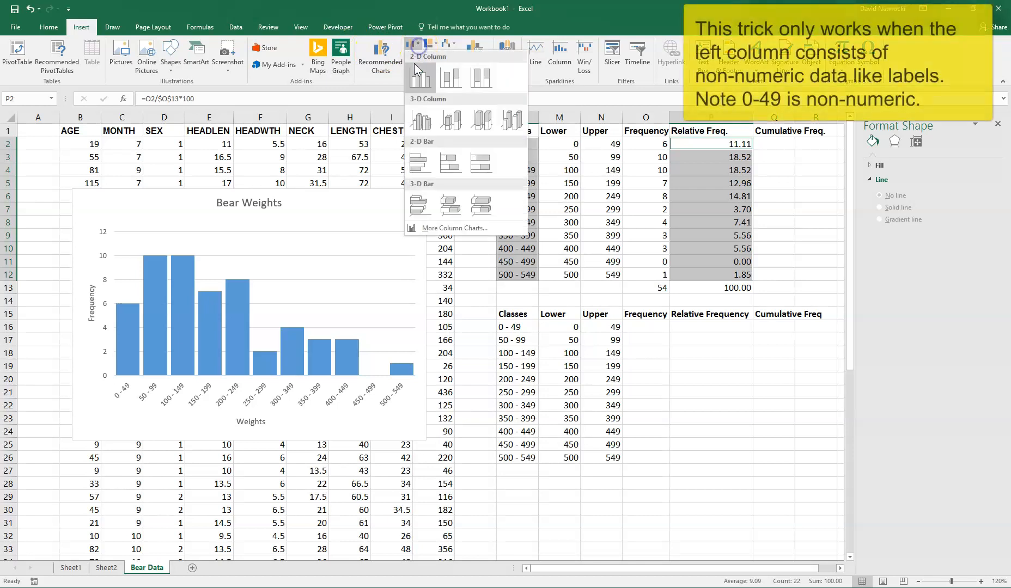
pyautogui.click(414, 79)
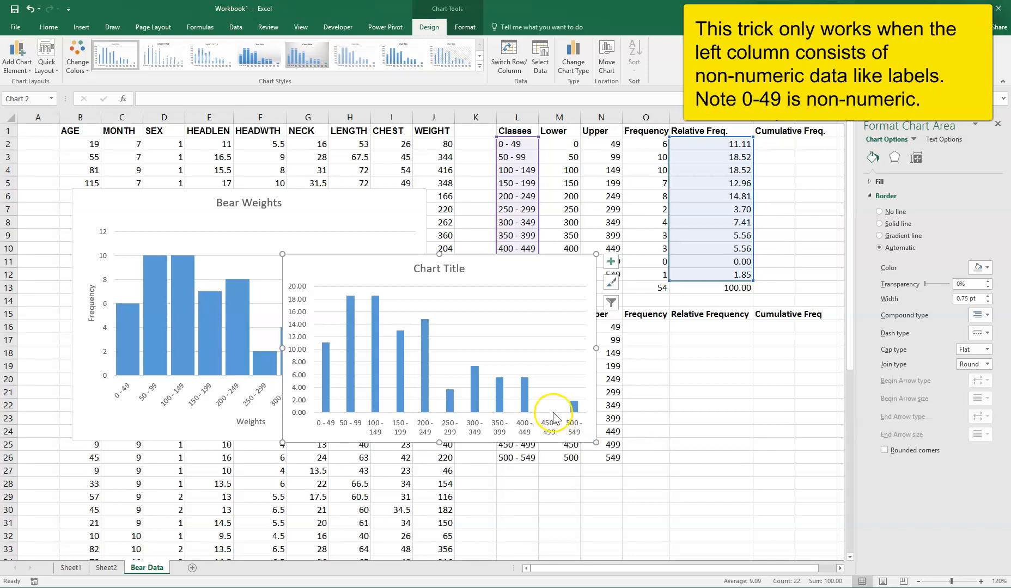
pyautogui.moveTo(592, 353); pyautogui.dragTo(661, 348)
pyautogui.moveTo(546, 269); pyautogui.dragTo(699, 202)
# Step: Slant the new chart's horizontal axis class labels diagonally upward with a custom text angle
pyautogui.click(646, 363)
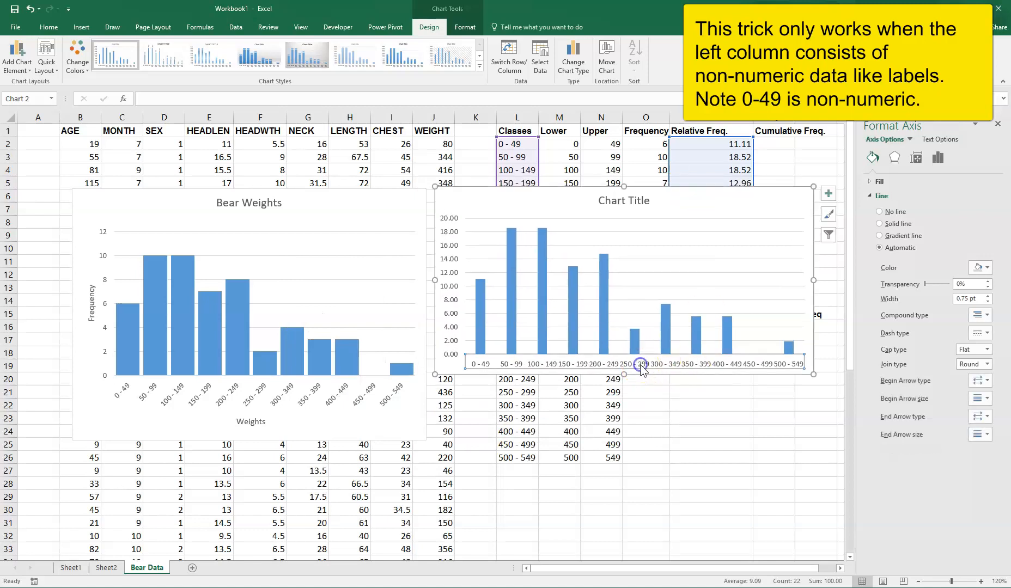
pyautogui.click(941, 140)
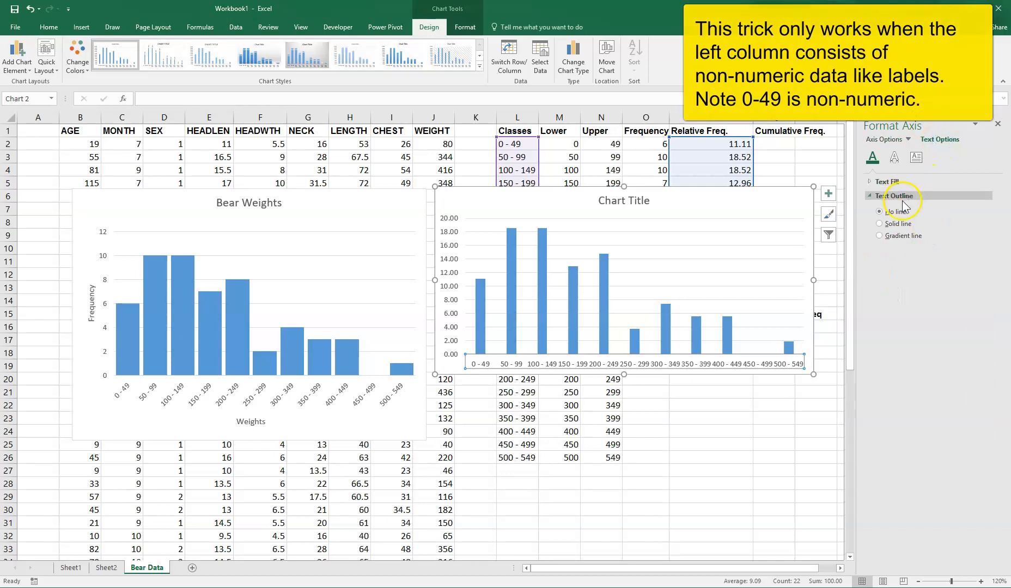
pyautogui.click(915, 157)
pyautogui.click(988, 229)
pyautogui.moveTo(988, 230); pyautogui.dragTo(988, 226)
# Step: Set the gap width of the relative frequency columns to 10%
pyautogui.click(605, 291)
pyautogui.rightClick(605, 292)
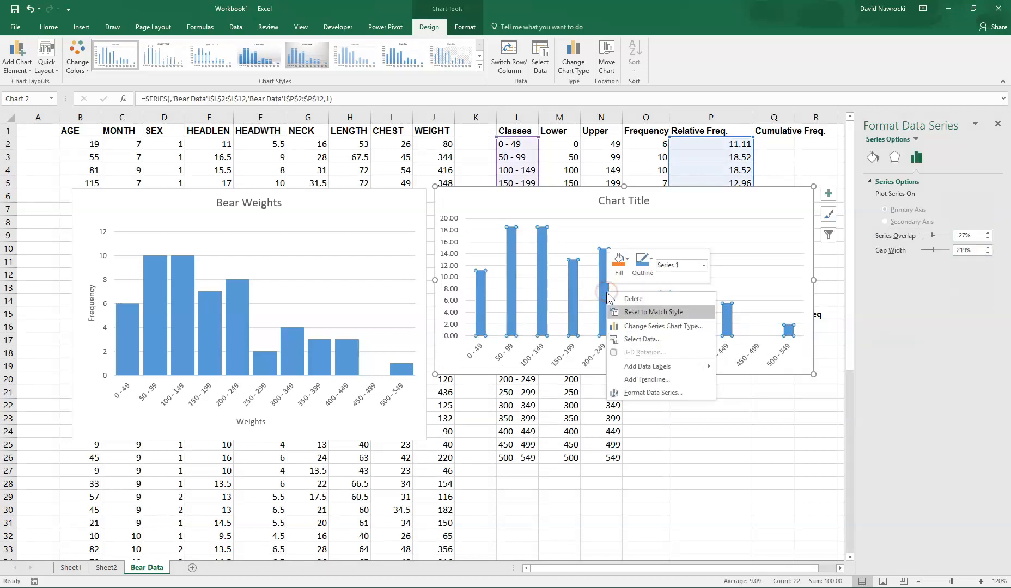
pyautogui.rightClick(574, 293)
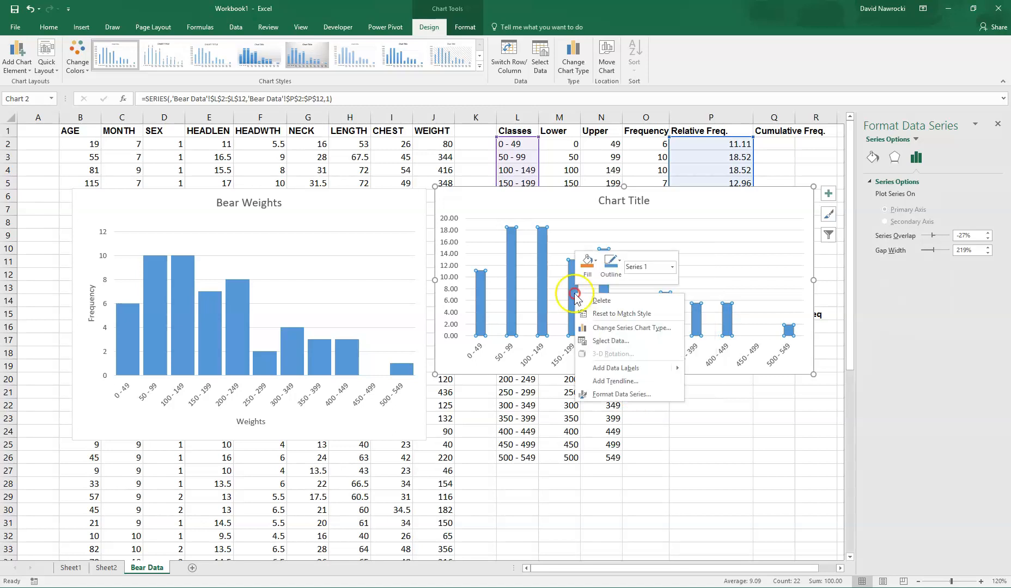
pyautogui.click(625, 396)
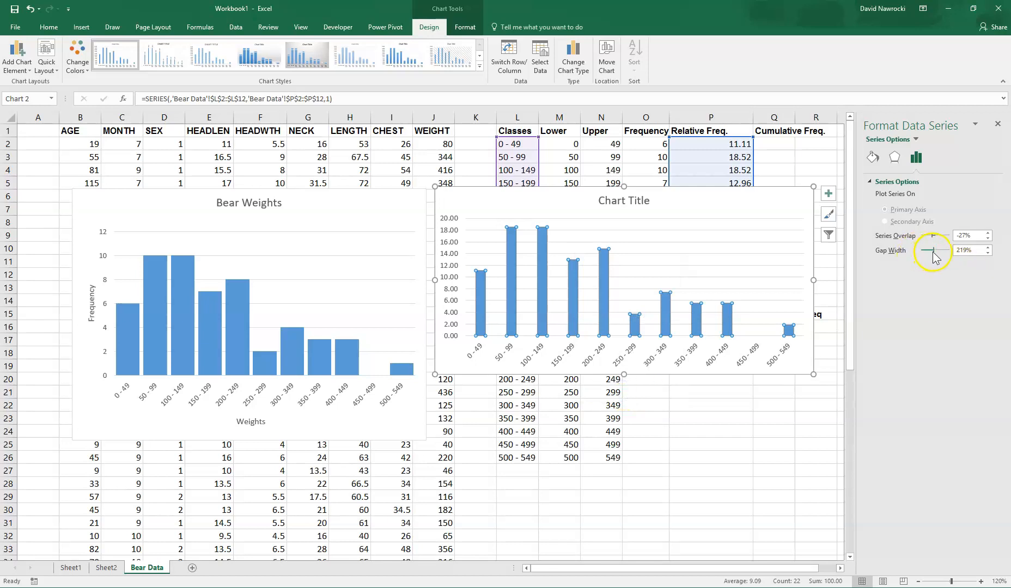
pyautogui.moveTo(933, 252); pyautogui.dragTo(925, 252)
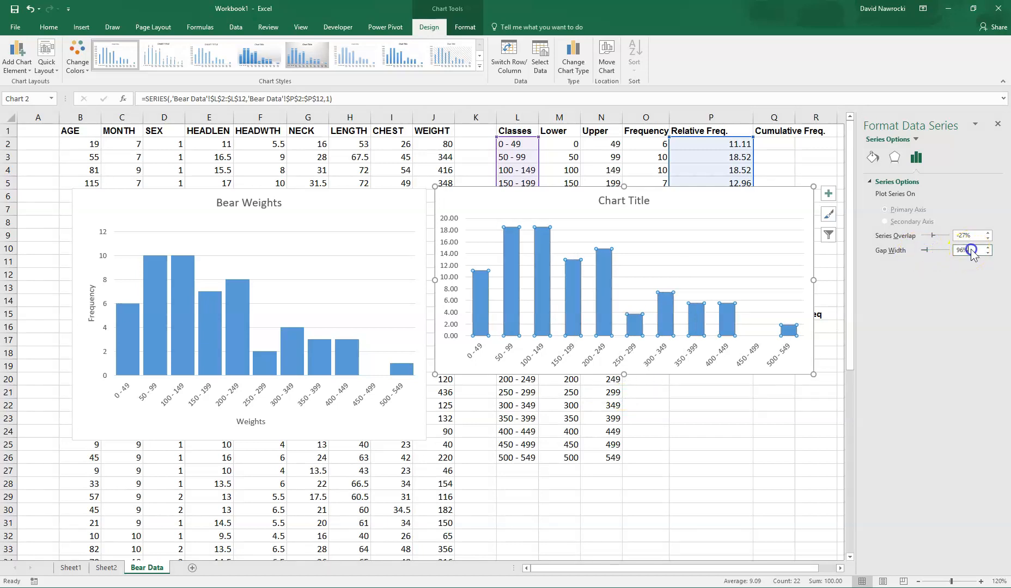
pyautogui.write('10')
pyautogui.press('Return')
# Step: Move the relative frequency chart down to start near row 9 and compare its bars with the Bear Weights chart
pyautogui.moveTo(690, 185); pyautogui.dragTo(702, 243)
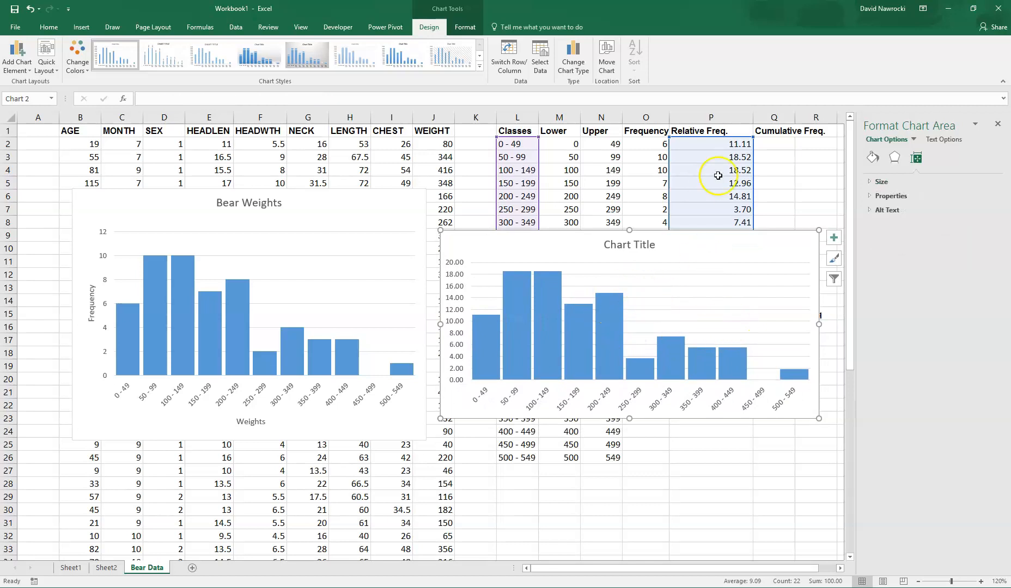
pyautogui.moveTo(239, 320)
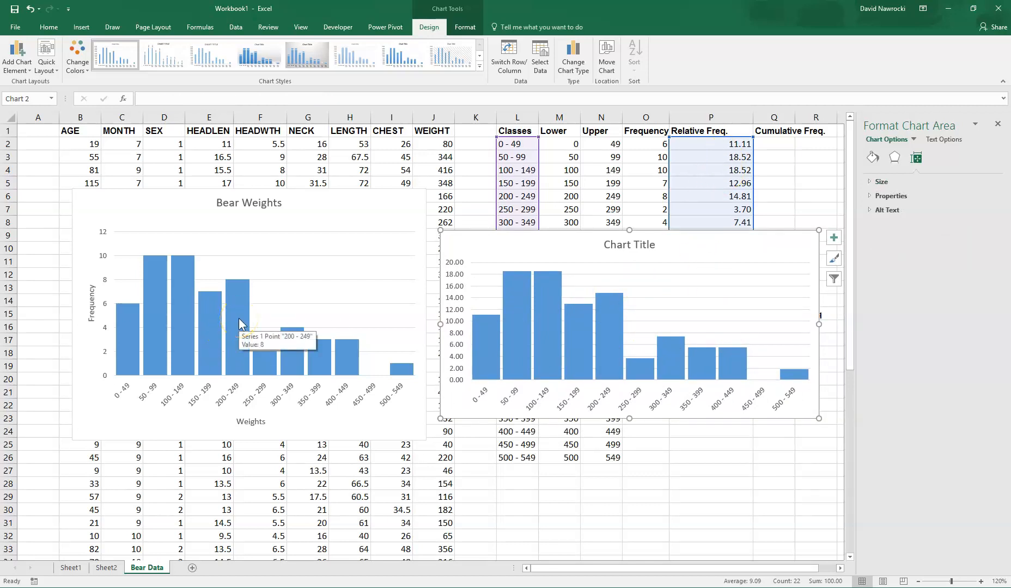
pyautogui.moveTo(504, 352)
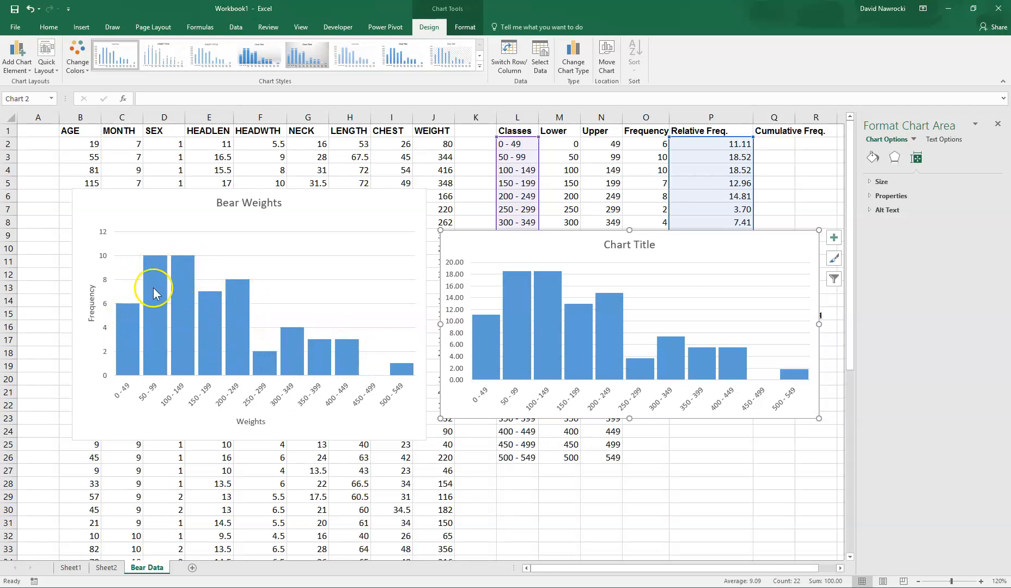
pyautogui.moveTo(160, 268)
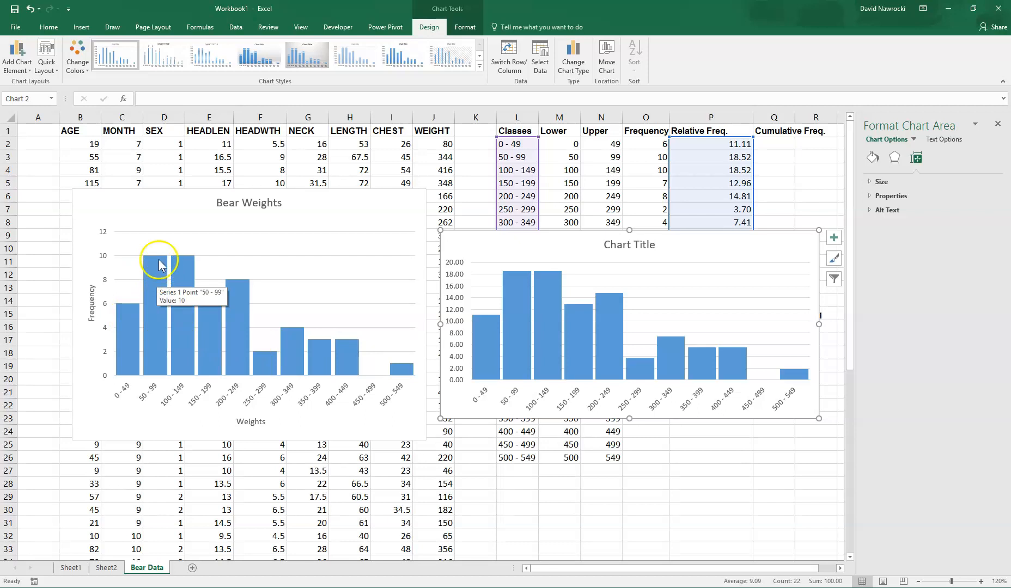
# Step: Compare the 0 - 49 class column of the Bear Weights chart with the same column in the relative frequency chart
pyautogui.moveTo(128, 312)
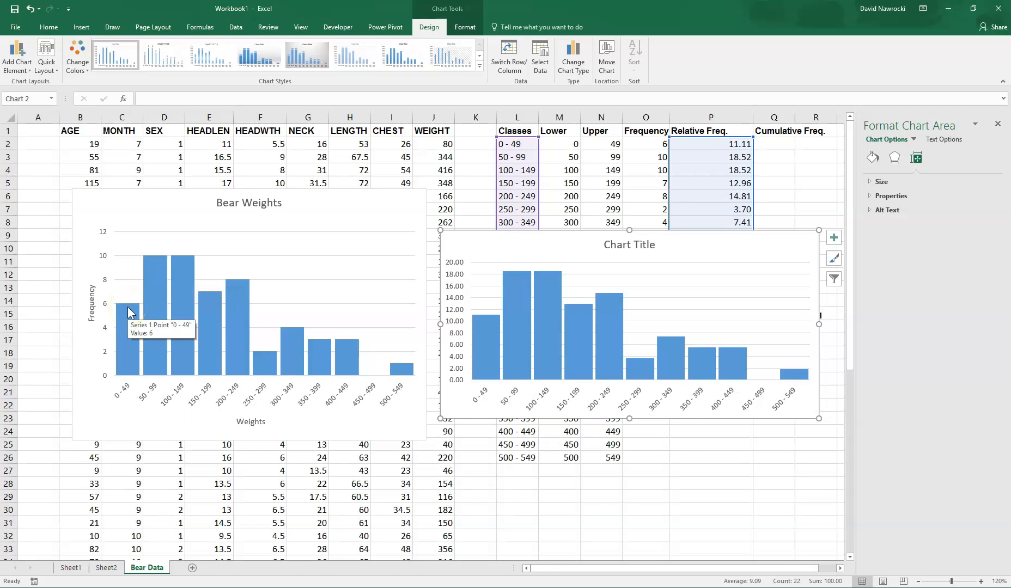
pyautogui.click(649, 250)
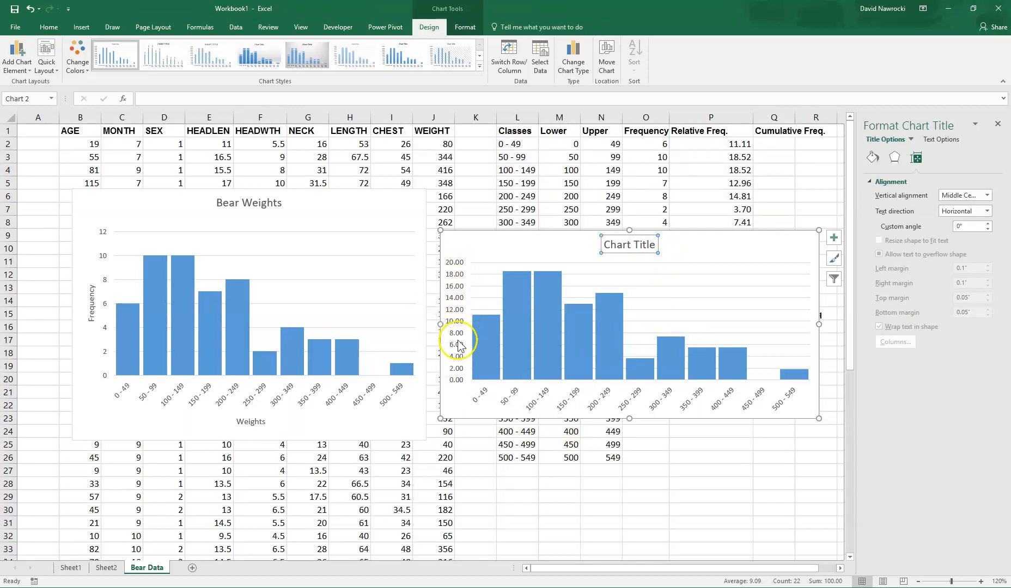
pyautogui.click(484, 337)
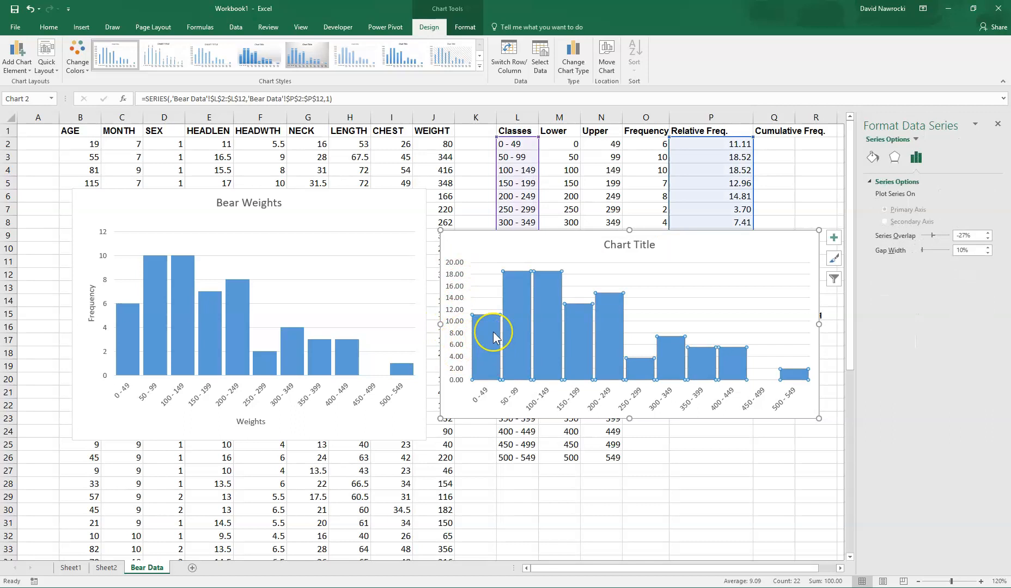
pyautogui.click(493, 333)
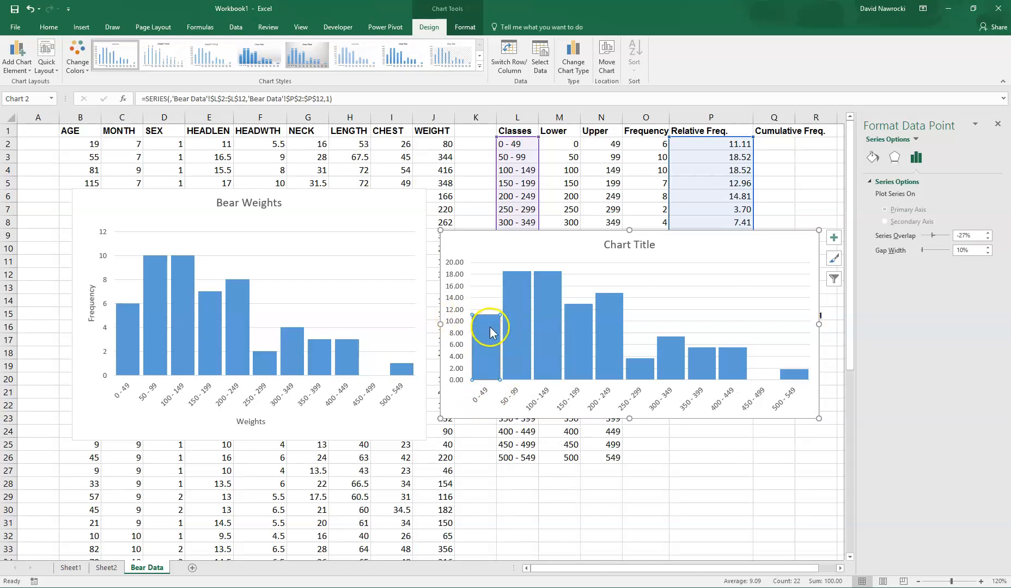
pyautogui.moveTo(490, 327)
pyautogui.moveTo(524, 309)
# Step: Replace the placeholder title of the relative frequency chart with "Bear Weights Relative Frequency"
pyautogui.click(639, 249)
pyautogui.click(613, 244)
pyautogui.press('BackSpace')
pyautogui.press('Delete')
pyautogui.press('Delete')
pyautogui.press('Delete')
pyautogui.press('Delete')
pyautogui.press('Delete')
pyautogui.press('Delete')
pyautogui.press('Delete')
pyautogui.press('Delete')
pyautogui.press('Delete')
pyautogui.press('Delete')
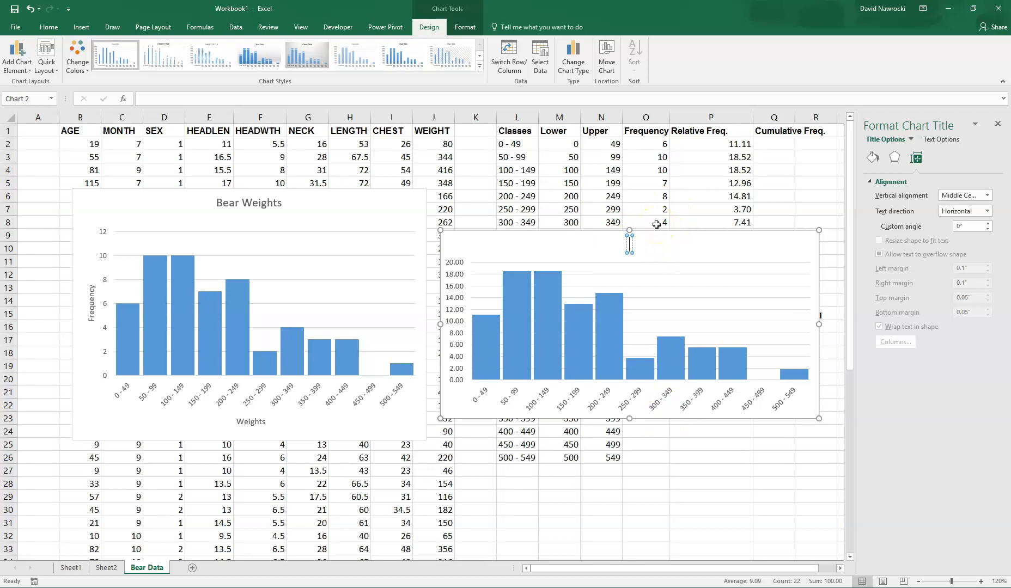
pyautogui.write('Bear We')
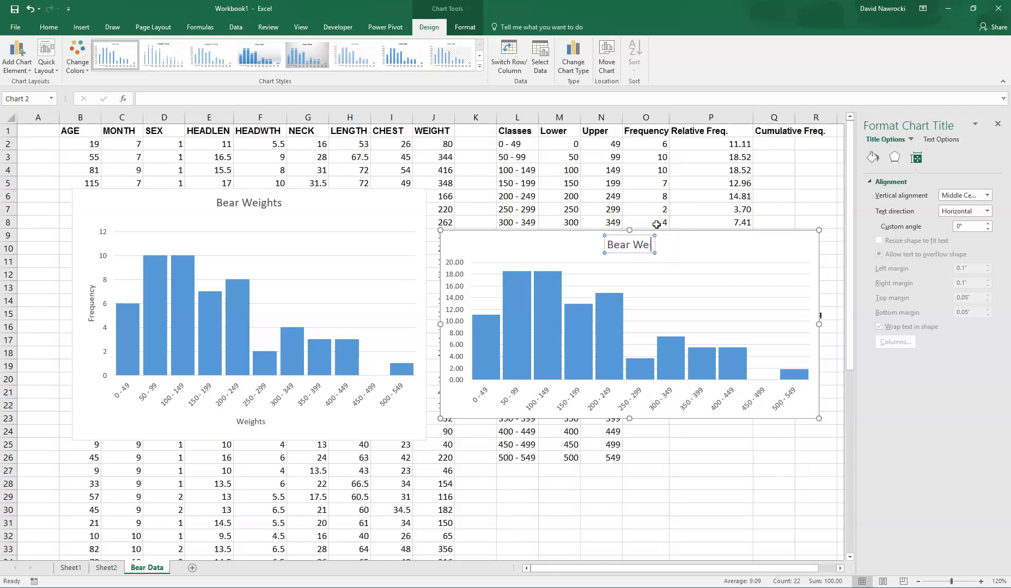
pyautogui.write('ights Relative Frequency')
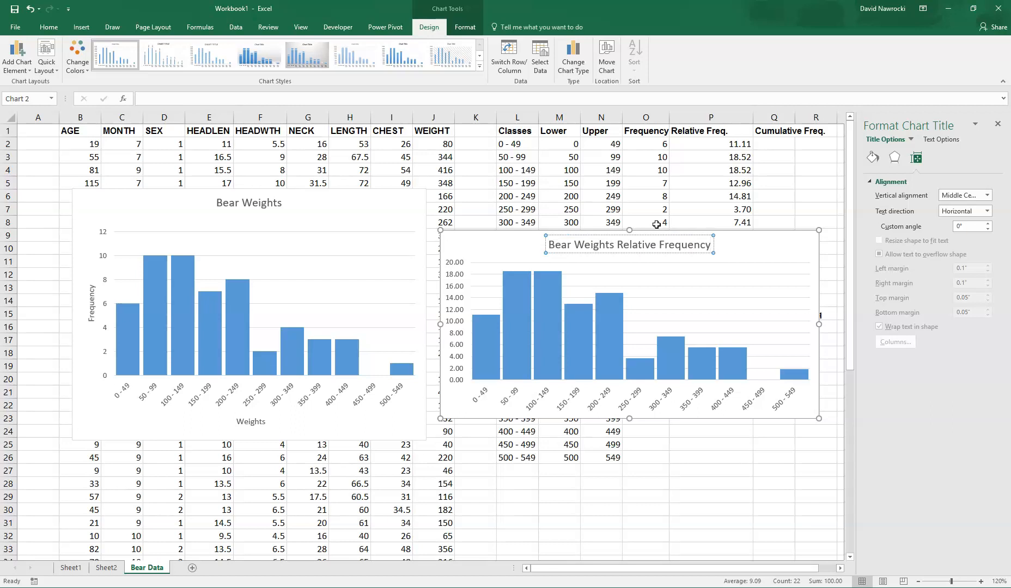
pyautogui.click(611, 264)
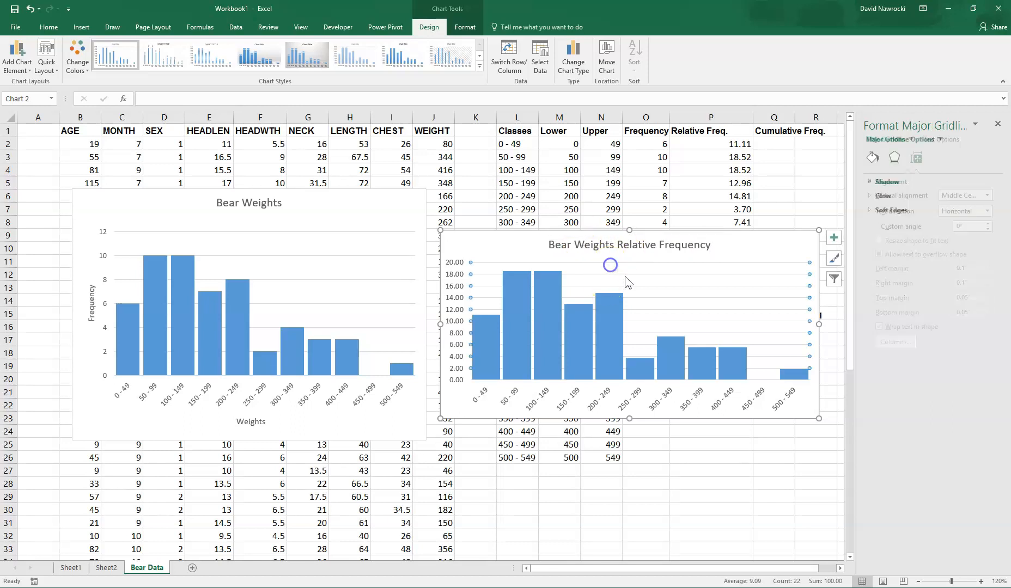
# Step: Set the vertical axis labels of the relative frequency chart to font size 12 and stretch the chart upward to start at row 5
pyautogui.click(453, 280)
pyautogui.rightClick(454, 281)
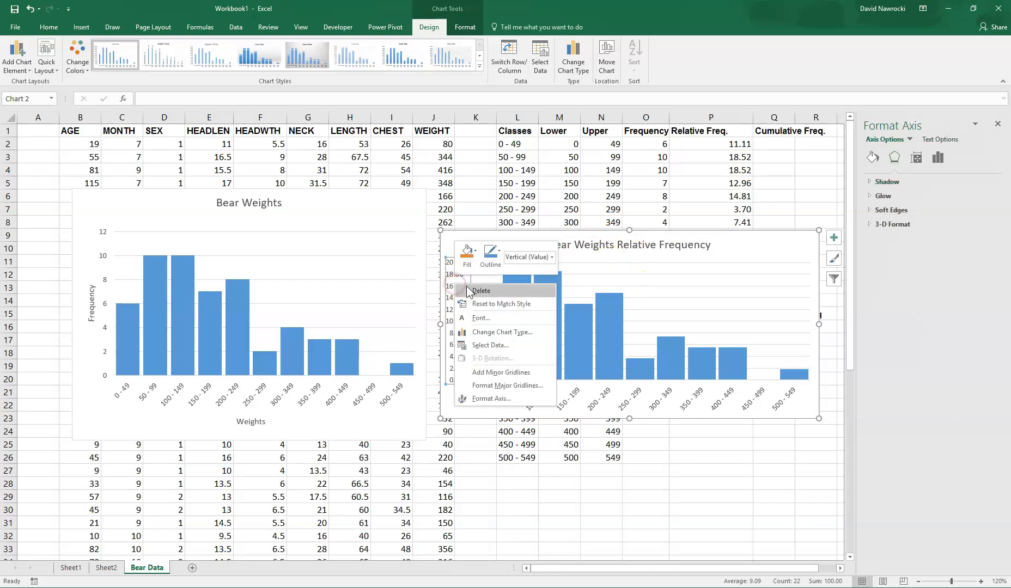
pyautogui.click(478, 317)
pyautogui.click(598, 254)
pyautogui.click(598, 254)
pyautogui.write('12')
pyautogui.press('Return')
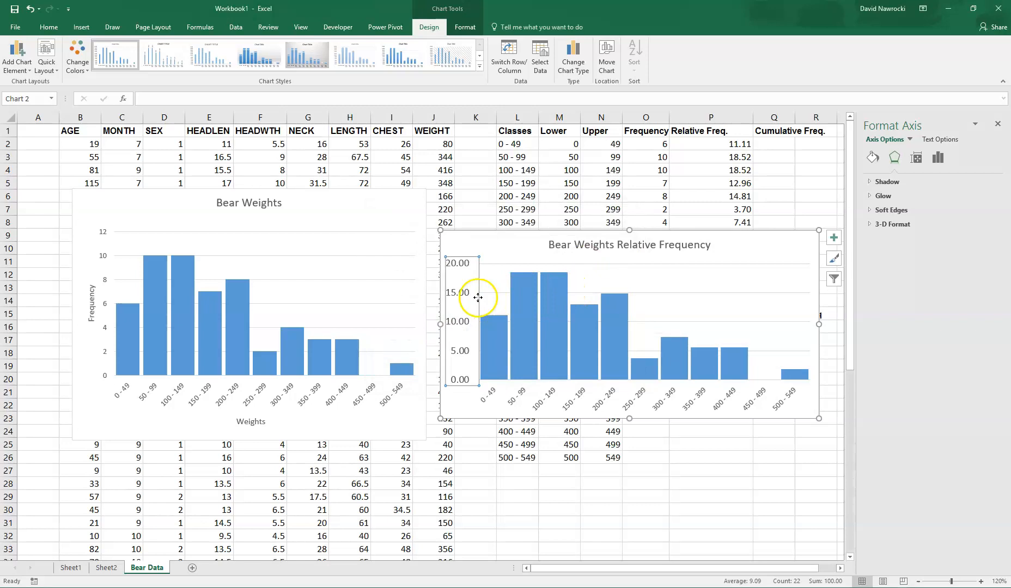
pyautogui.moveTo(632, 230); pyautogui.dragTo(631, 176)
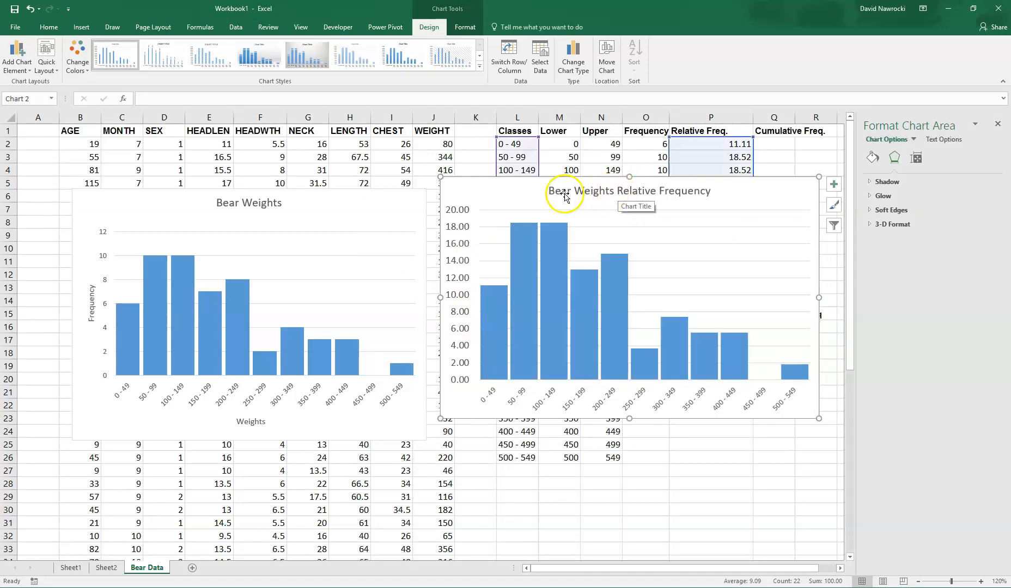
# Step: Move the relative frequency chart over the Bear Weights chart and set its horizontal axis class labels to font size 12
pyautogui.moveTo(540, 193); pyautogui.dragTo(157, 201)
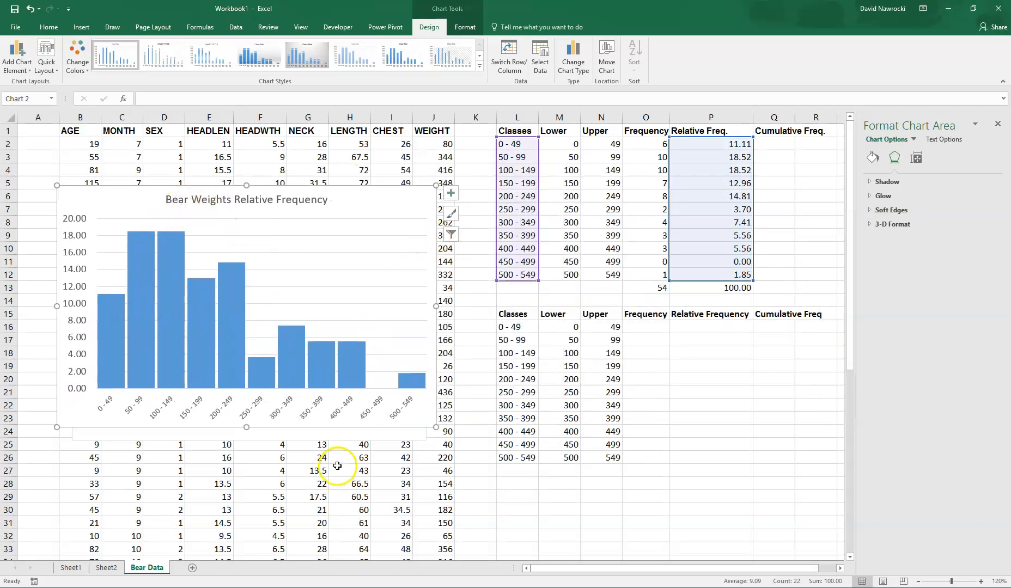
pyautogui.rightClick(256, 403)
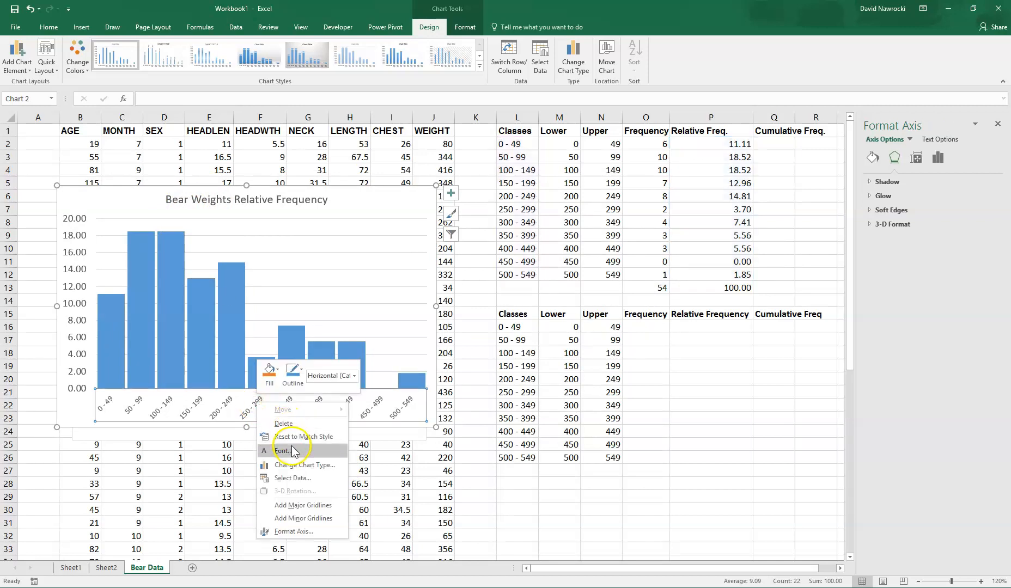
pyautogui.click(286, 451)
pyautogui.moveTo(585, 256); pyautogui.dragTo(553, 255)
pyautogui.write('12')
pyautogui.press('Return')
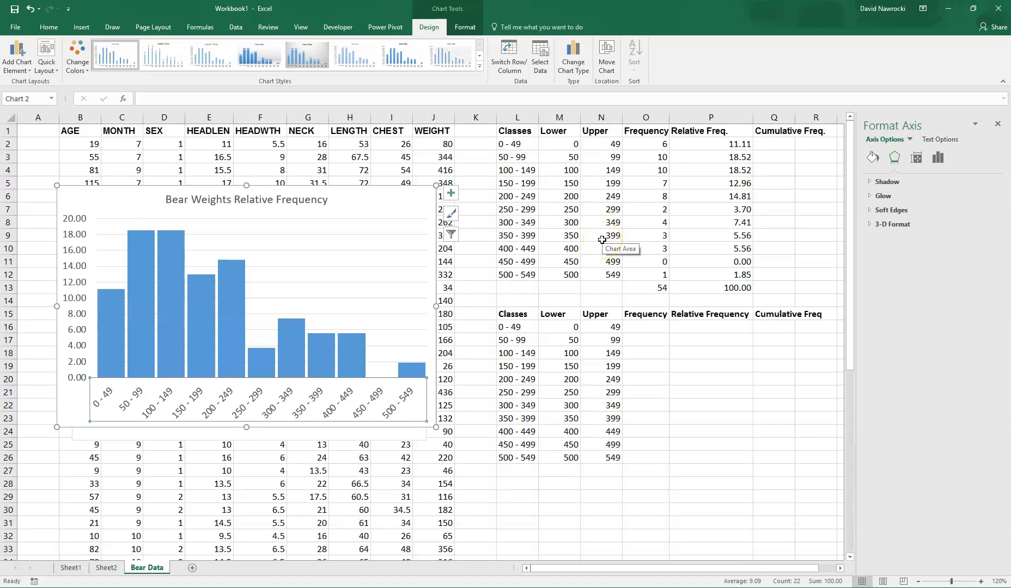
pyautogui.click(360, 202)
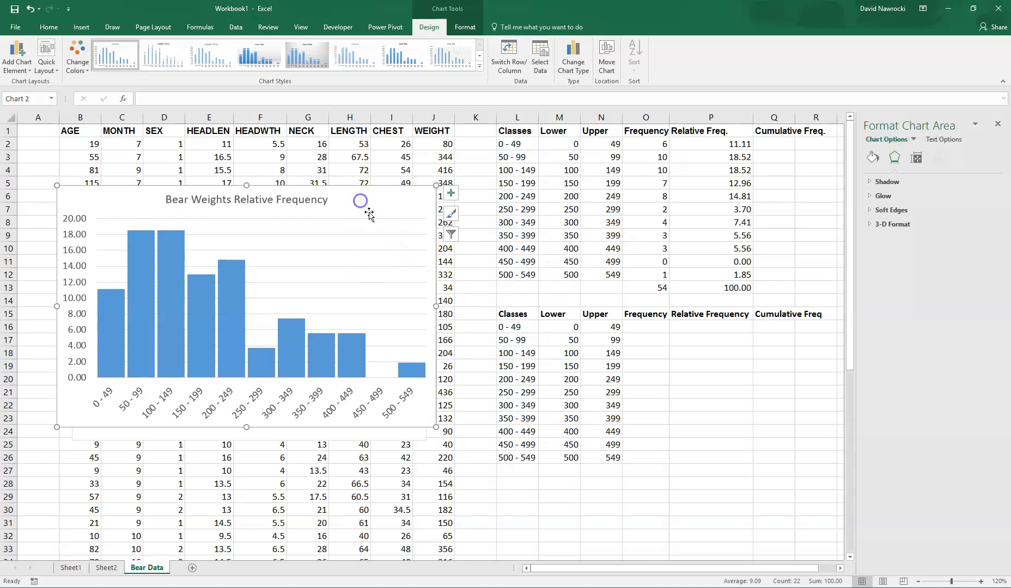
# Step: Start the Cumulative Freq. column by entering the first class's frequency, 6, in Q2
pyautogui.click(785, 240)
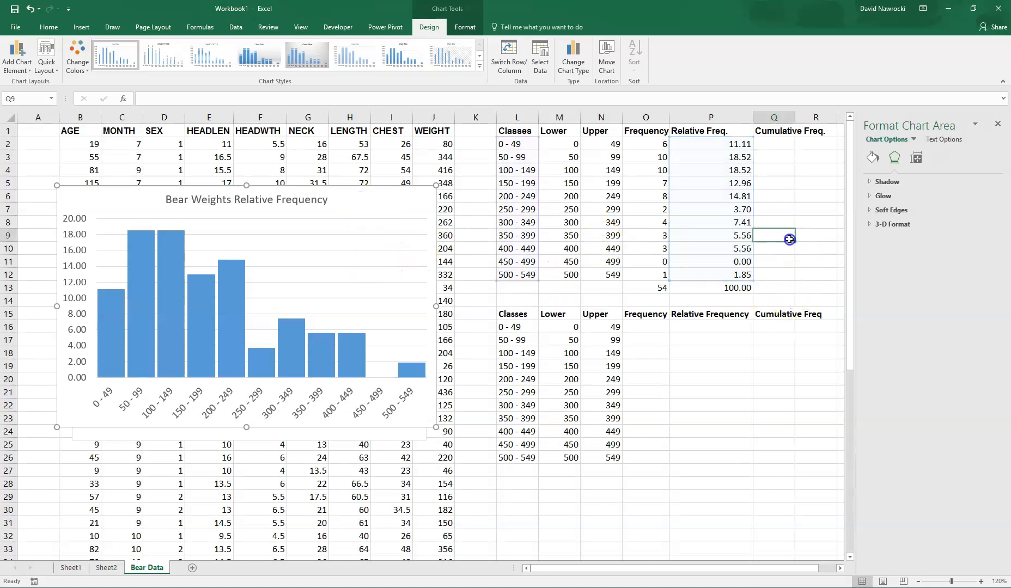
pyautogui.click(781, 142)
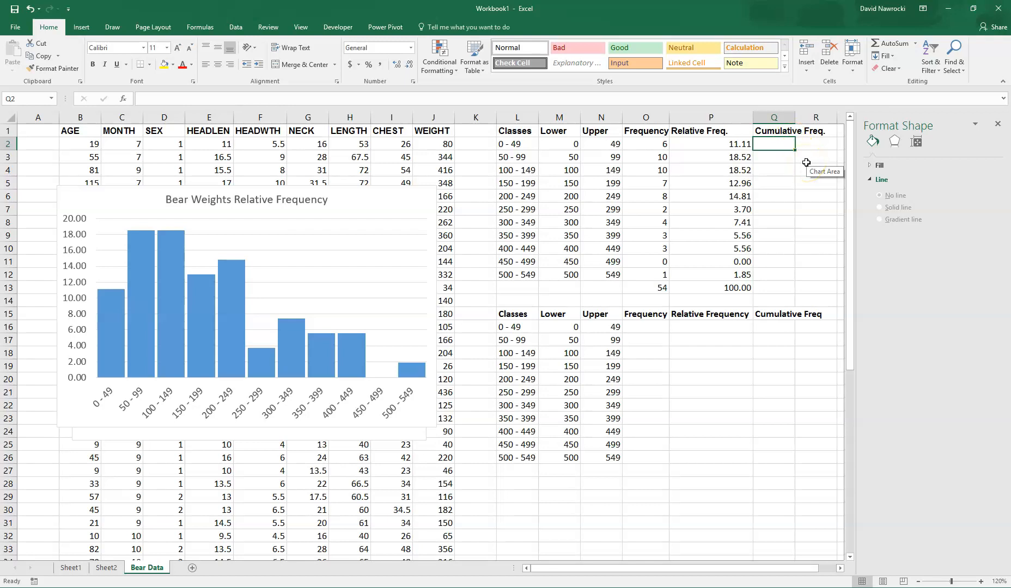
pyautogui.press('Return')
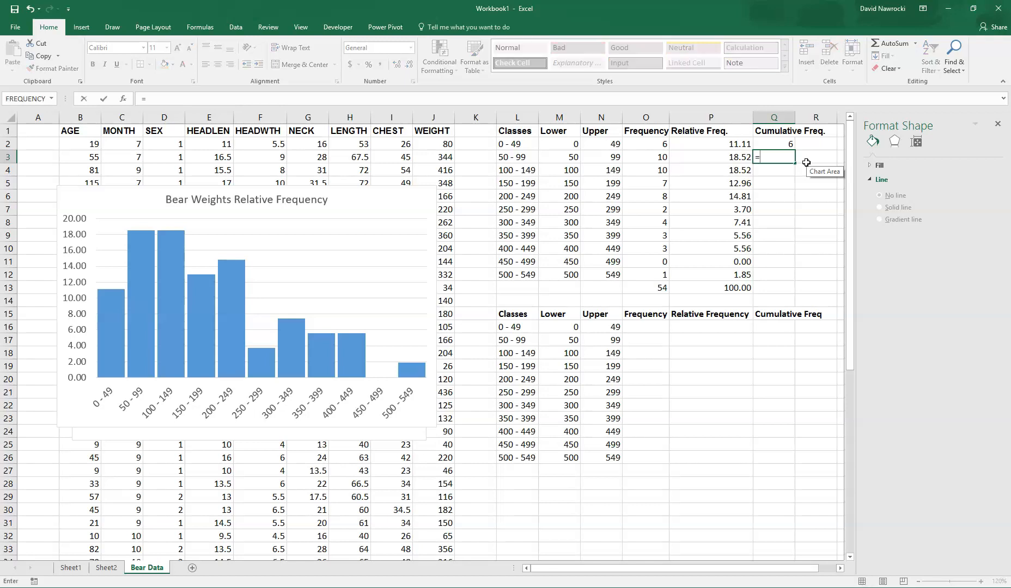
# Step: Enter =Q2+O3 in Q3 and fill the running total formula down through Q12
pyautogui.write('=q')
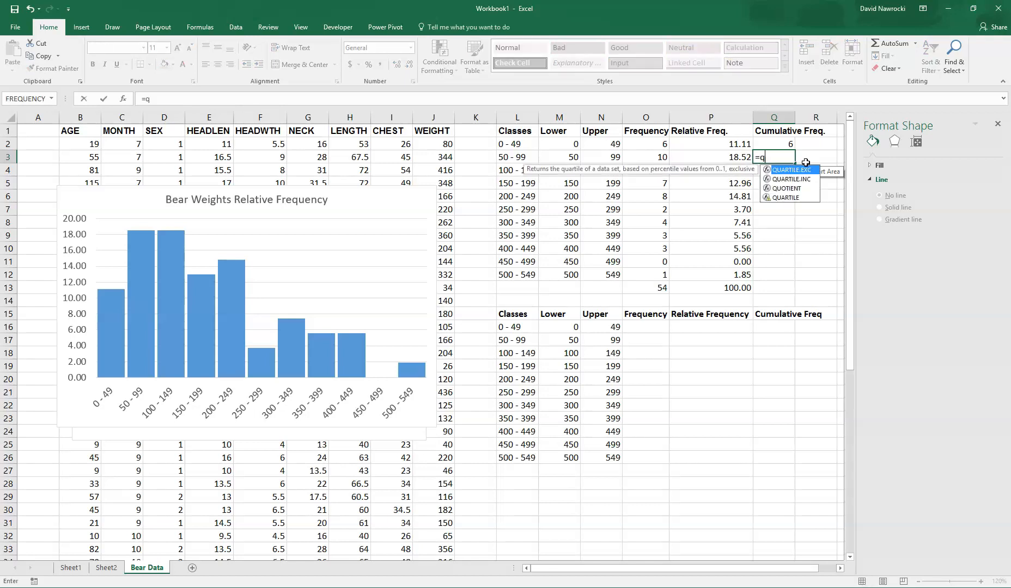
pyautogui.write('2+')
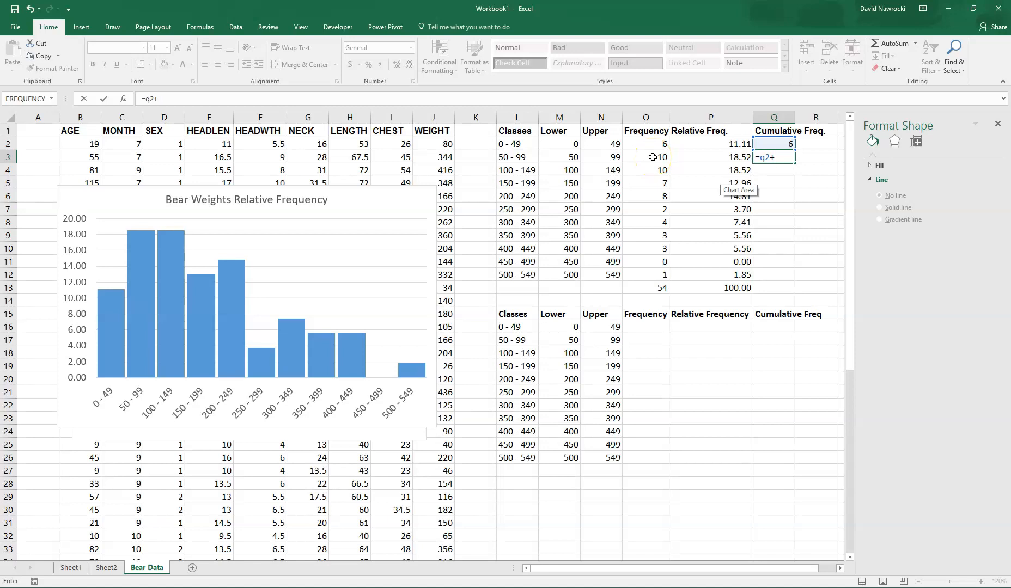
pyautogui.write('o3')
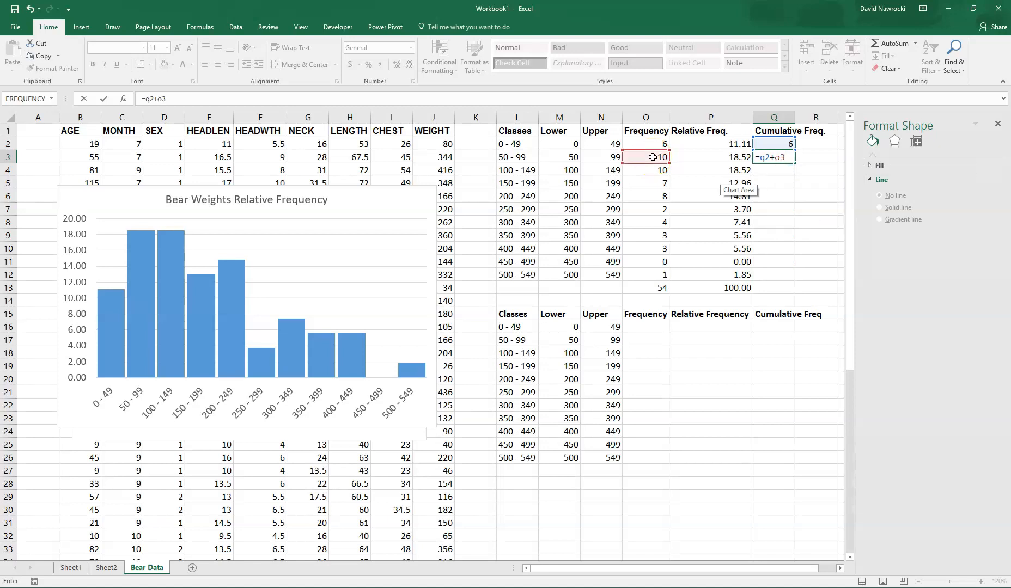
pyautogui.press('Return')
pyautogui.press('Up')
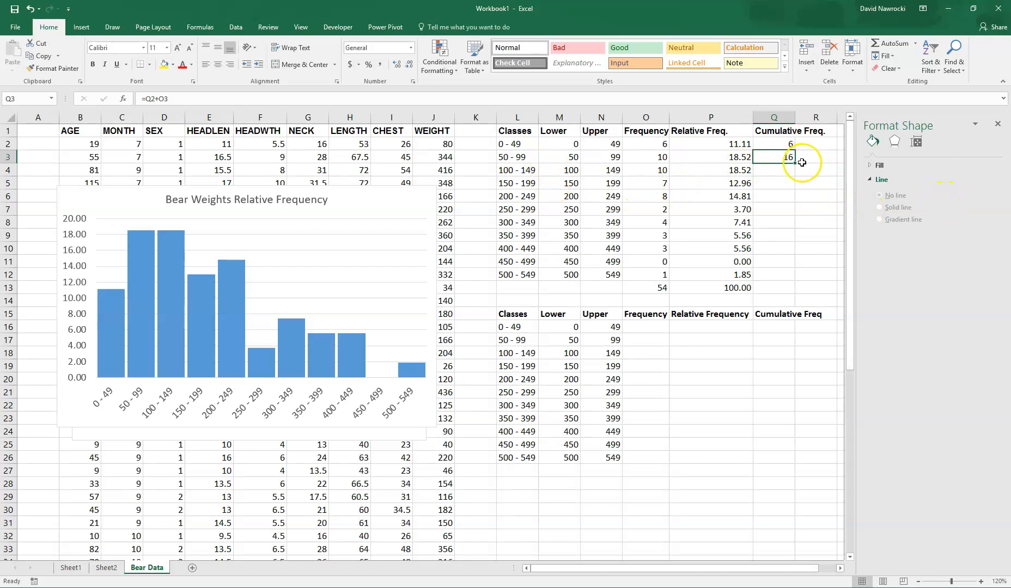
pyautogui.moveTo(796, 162); pyautogui.dragTo(796, 283)
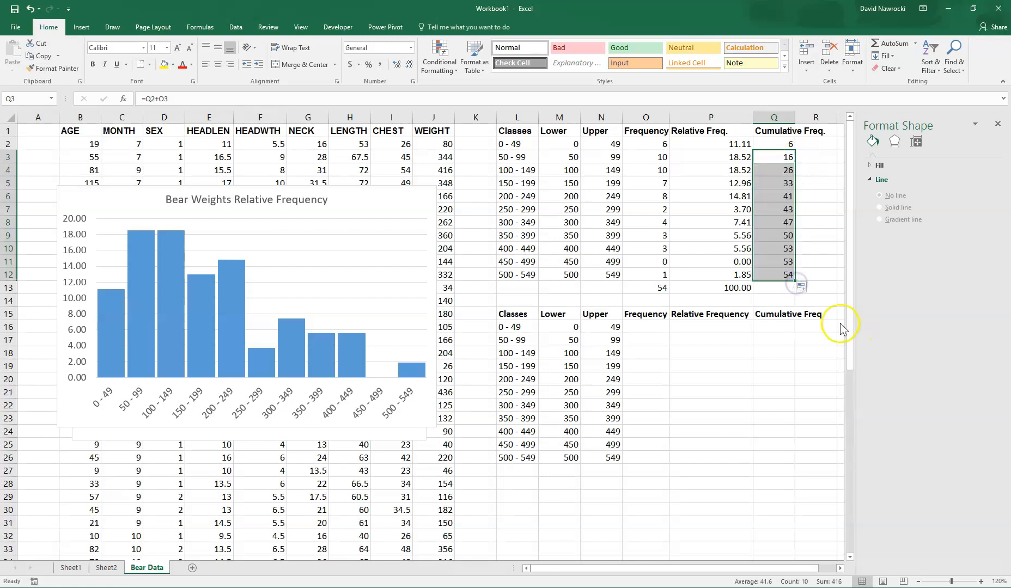
# Step: Examine the cumulative frequencies in the filled column, checking Q12, Q7, Q6 and Q5 against their classes
pyautogui.click(771, 168)
pyautogui.click(779, 275)
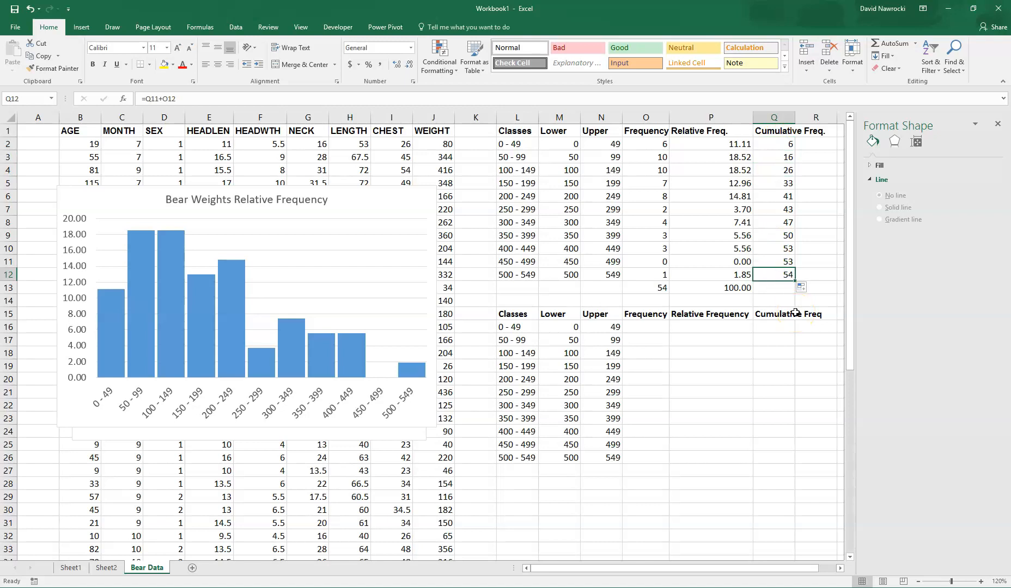
pyautogui.click(780, 211)
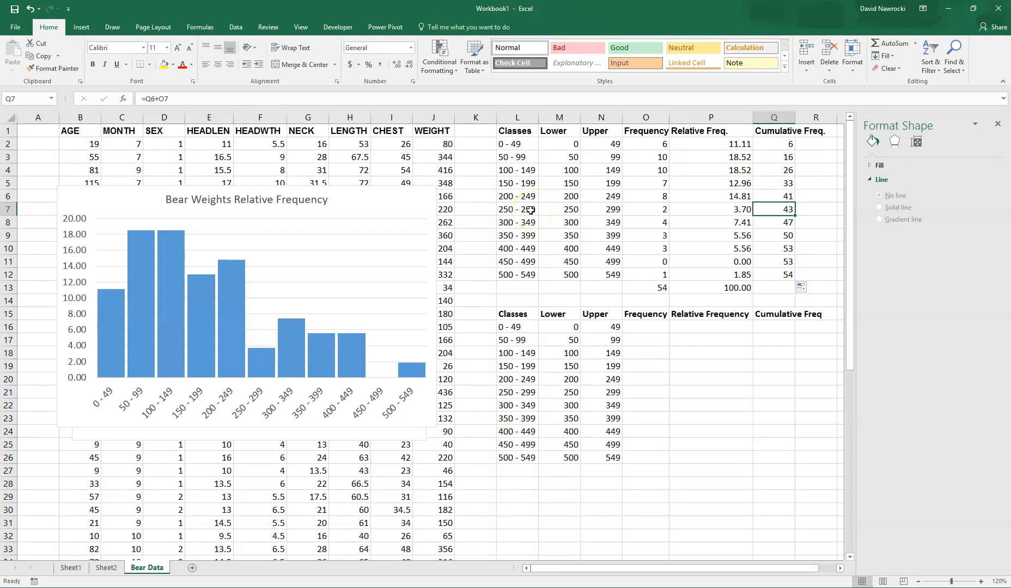
pyautogui.click(784, 197)
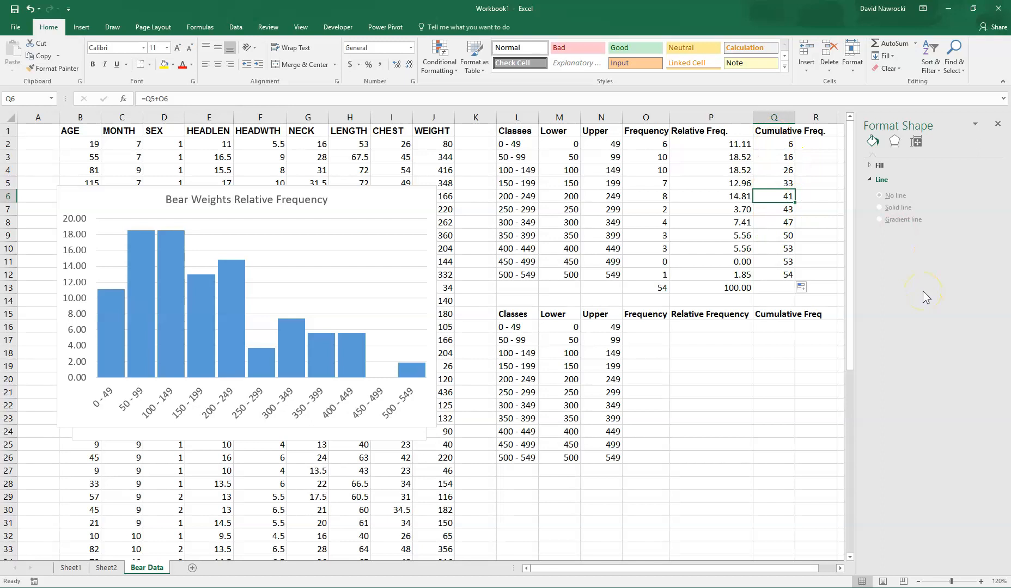
pyautogui.press('Up')
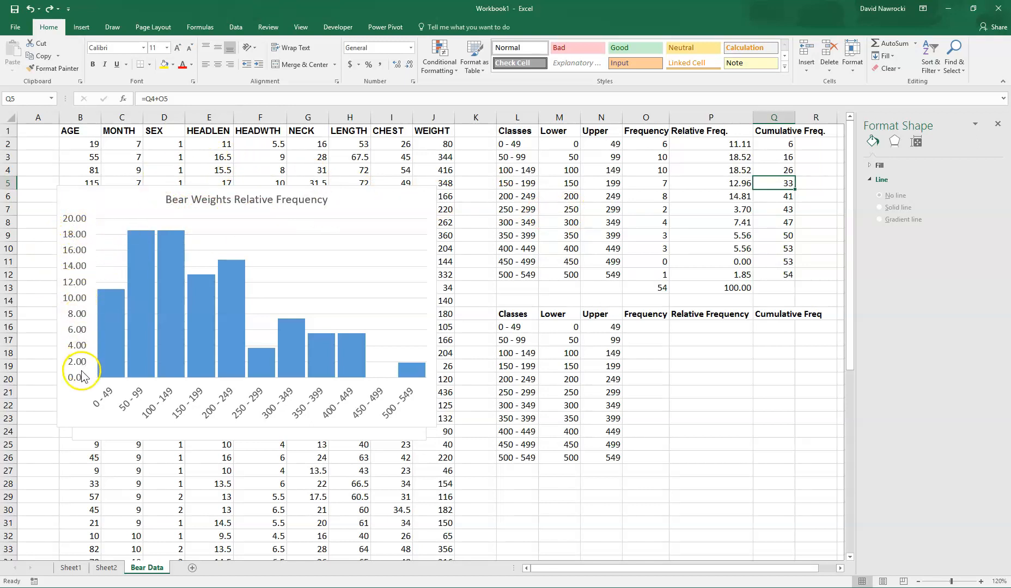
# Step: Change the relative frequency formula in P2 to =O2/$O$13, fill it down through P12 and check the total in P13
pyautogui.click(710, 144)
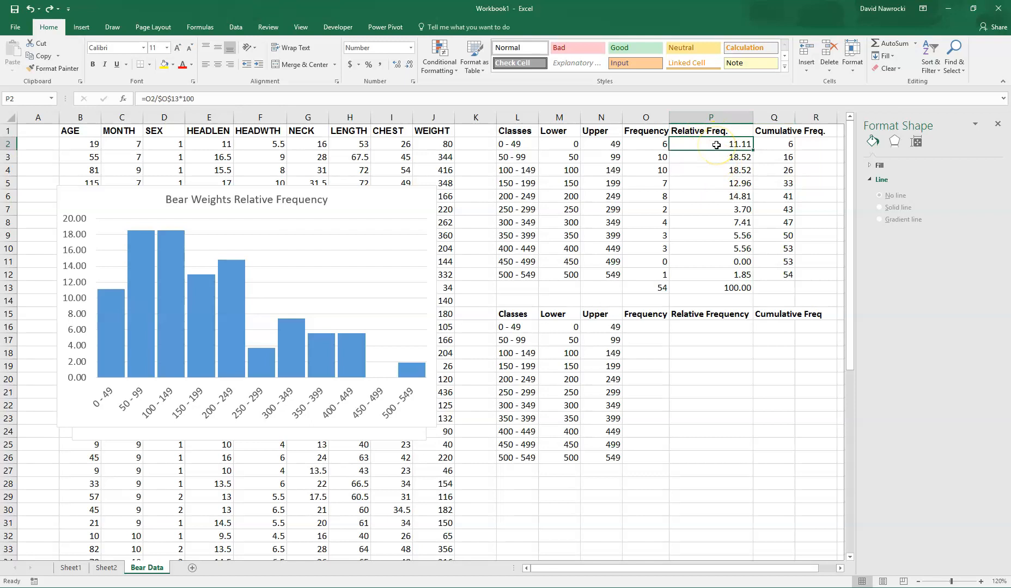
pyautogui.doubleClick(716, 145)
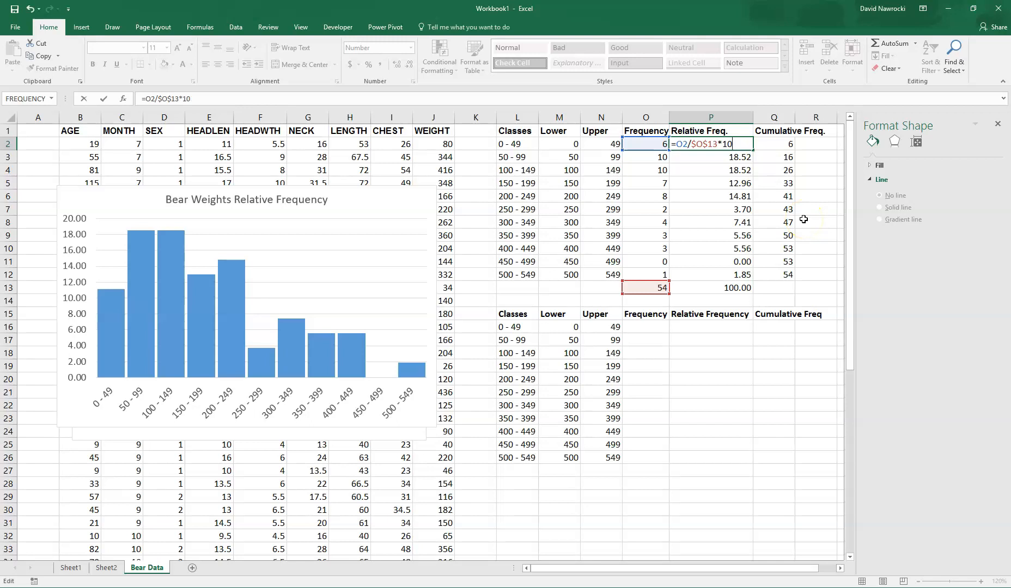
pyautogui.click(835, 210)
pyautogui.press('Return')
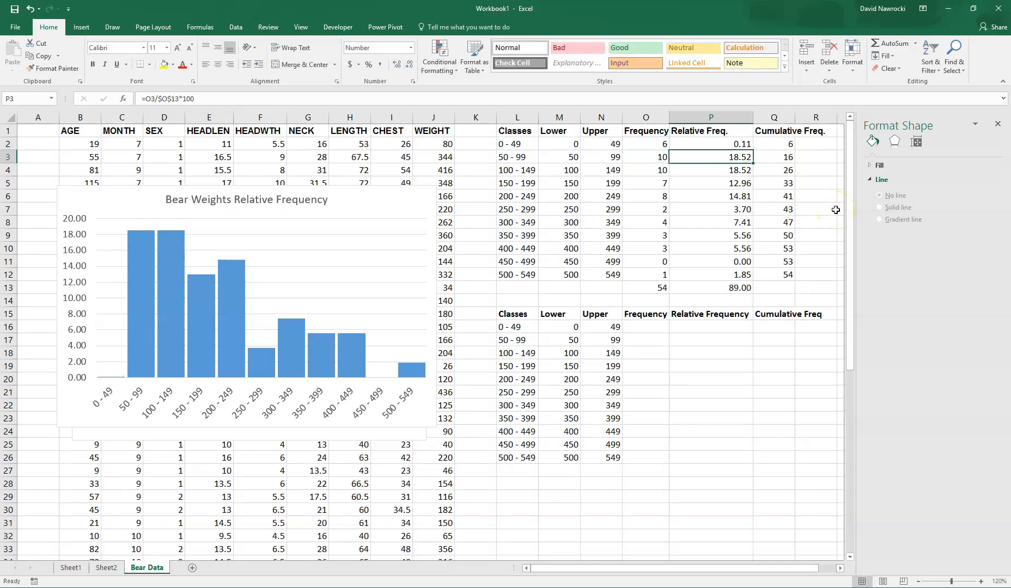
pyautogui.press('Up')
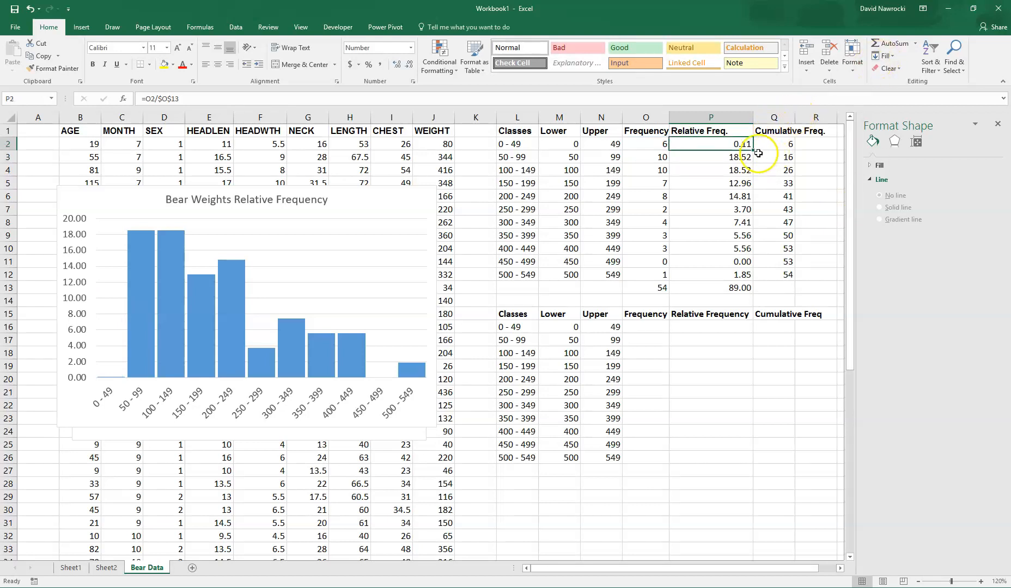
pyautogui.moveTo(754, 151); pyautogui.dragTo(758, 281)
pyautogui.click(730, 219)
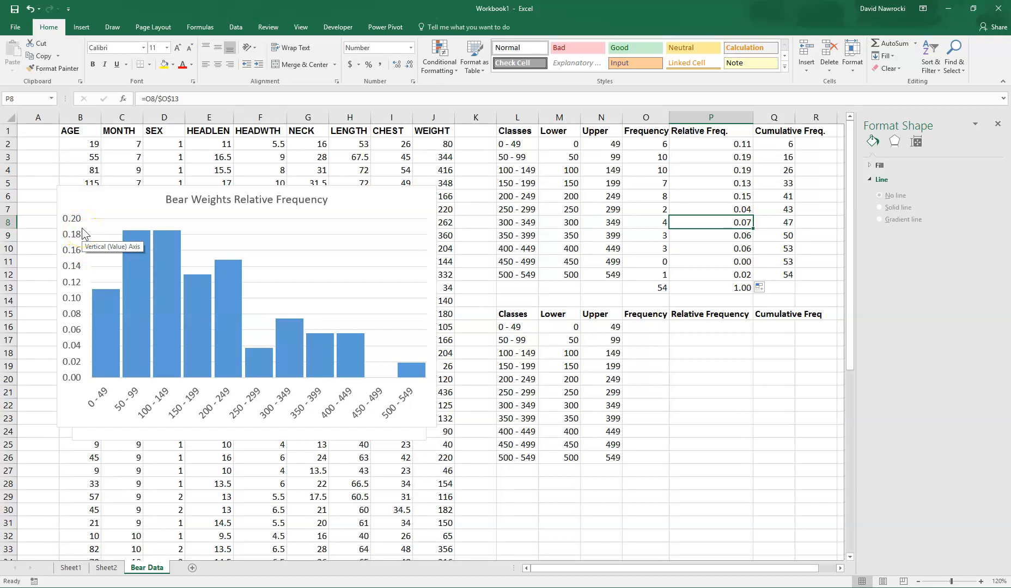
pyautogui.click(741, 287)
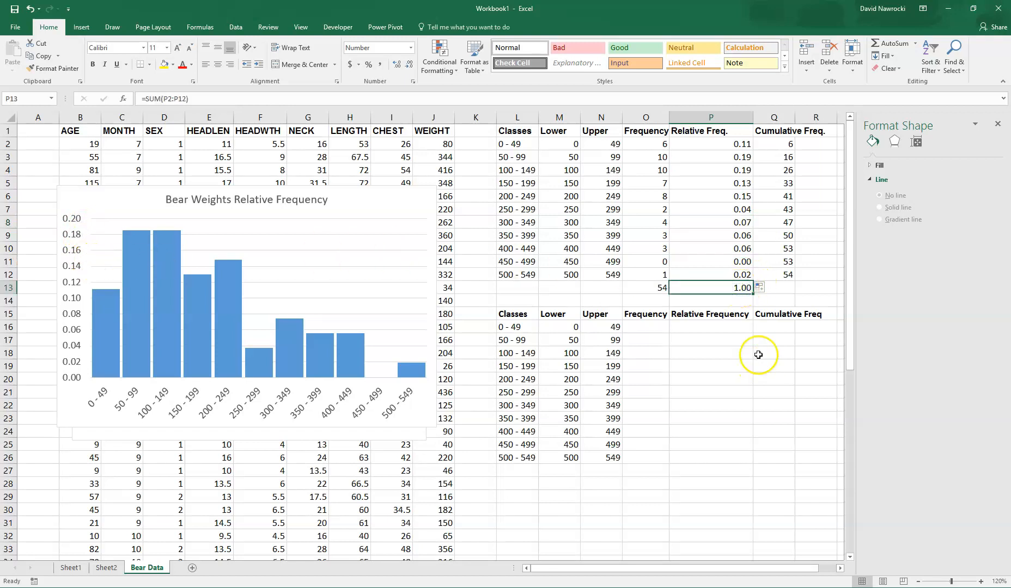
# Step: Format the relative frequencies in P2:P12 as percentages with two decimal places
pyautogui.click(727, 144)
pyautogui.moveTo(727, 144); pyautogui.dragTo(735, 271)
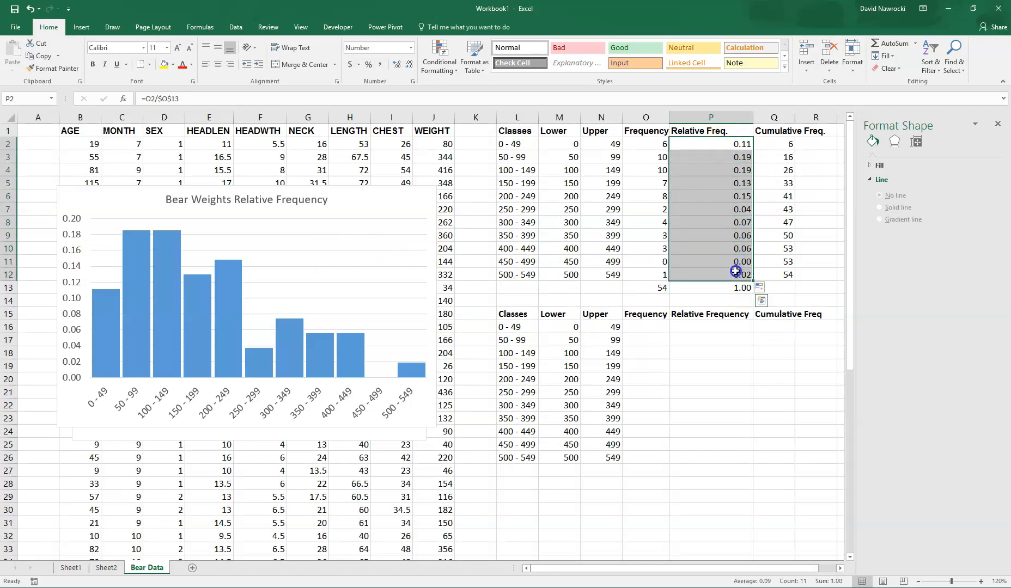
pyautogui.rightClick(723, 158)
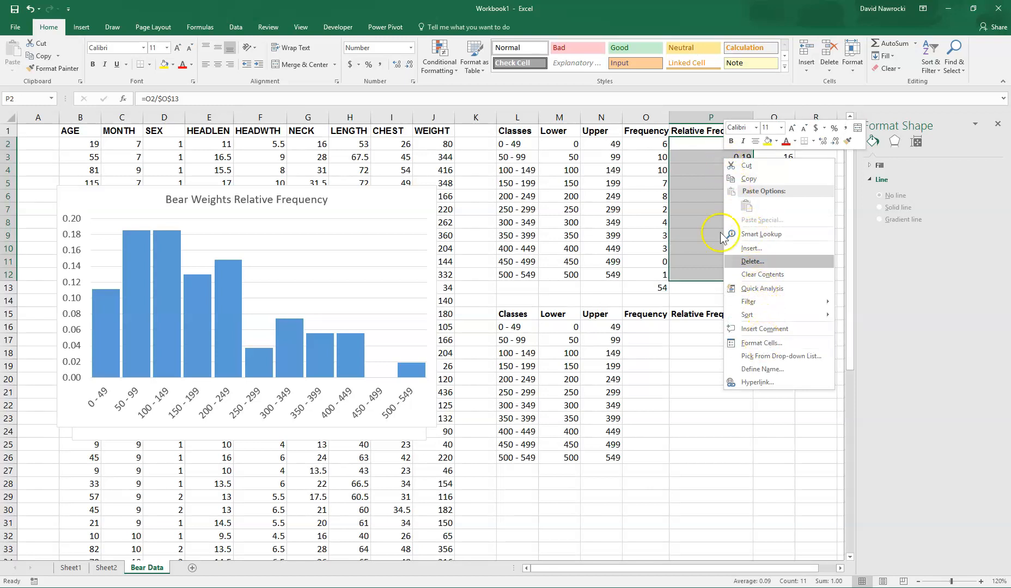
pyautogui.click(776, 345)
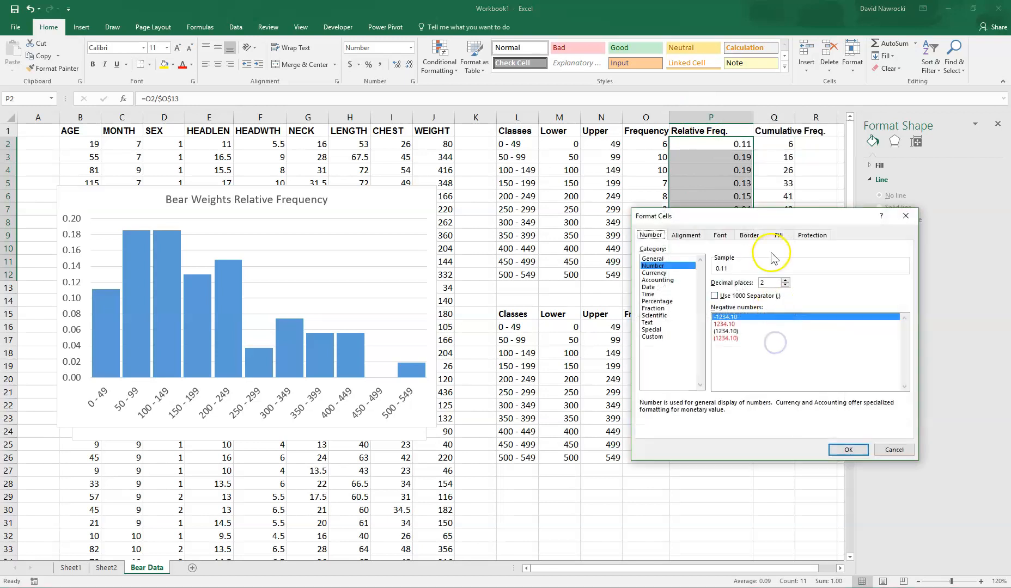
pyautogui.click(658, 301)
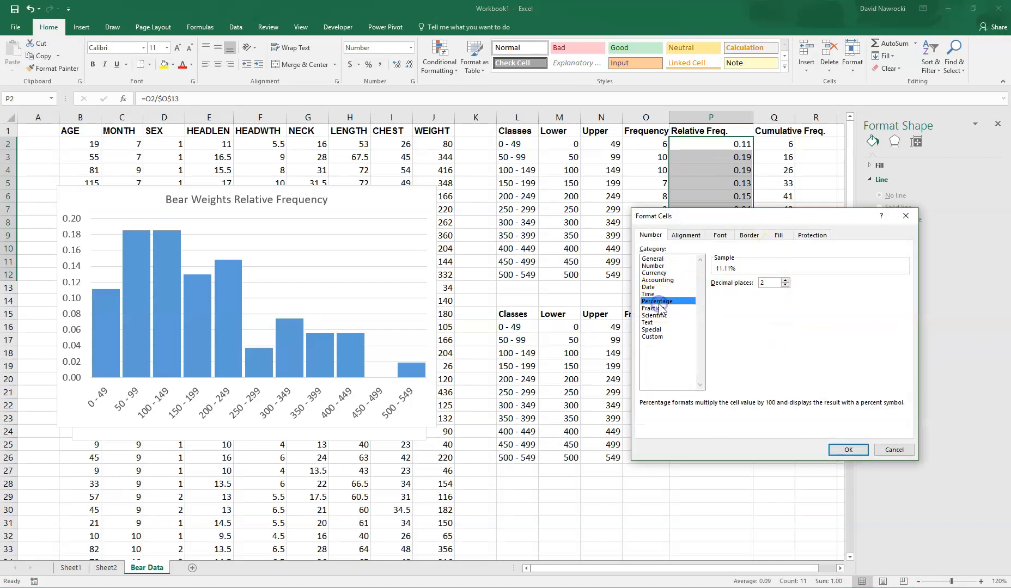
pyautogui.click(848, 451)
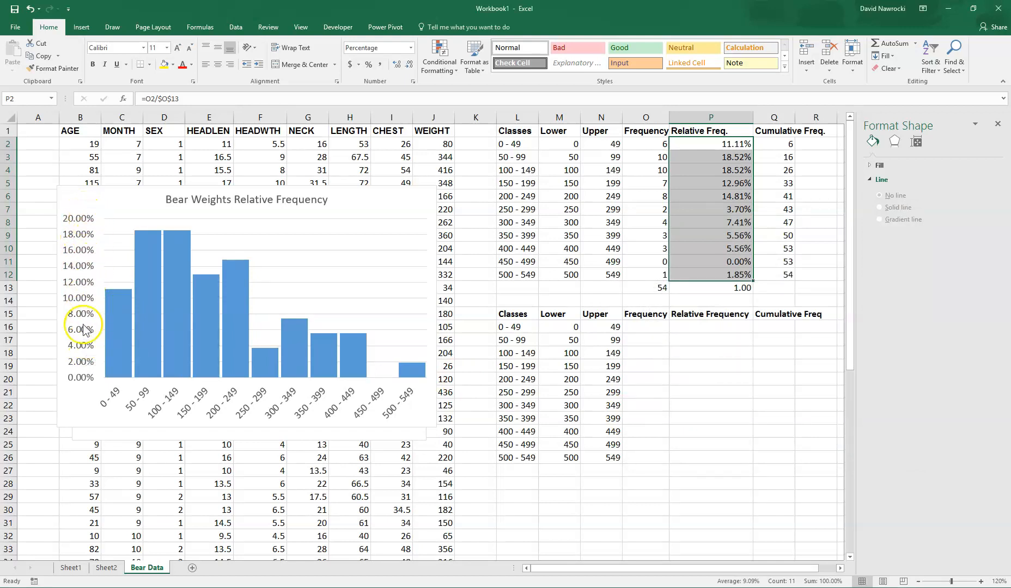
pyautogui.moveTo(148, 263)
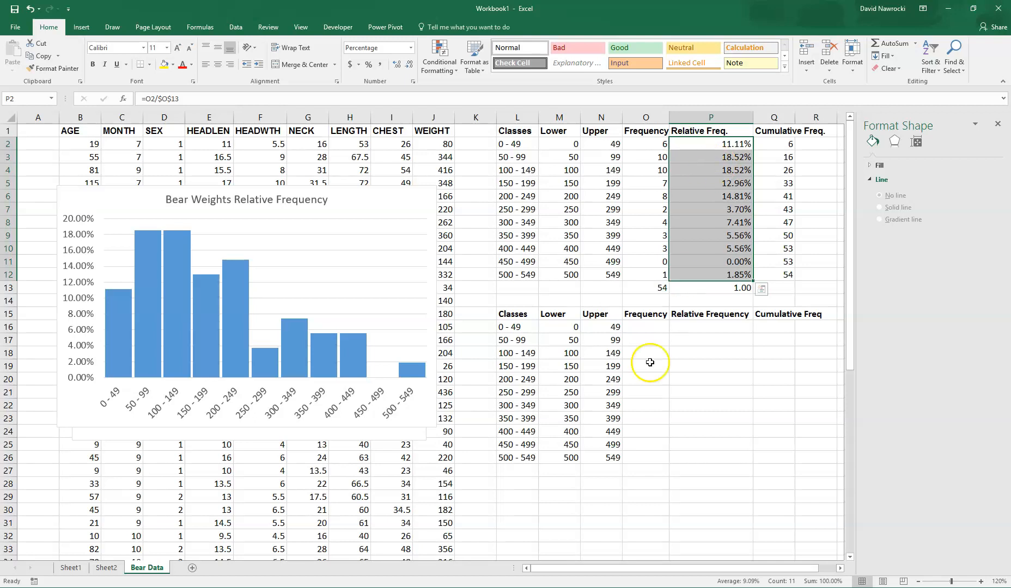
# Step: Move the relative frequency and Bear Weights charts off the bear data, placing them beyond the frequency tables, and deselect them
pyautogui.click(685, 382)
pyautogui.moveTo(372, 212); pyautogui.dragTo(900, 289)
pyautogui.moveTo(101, 198); pyautogui.dragTo(794, 518)
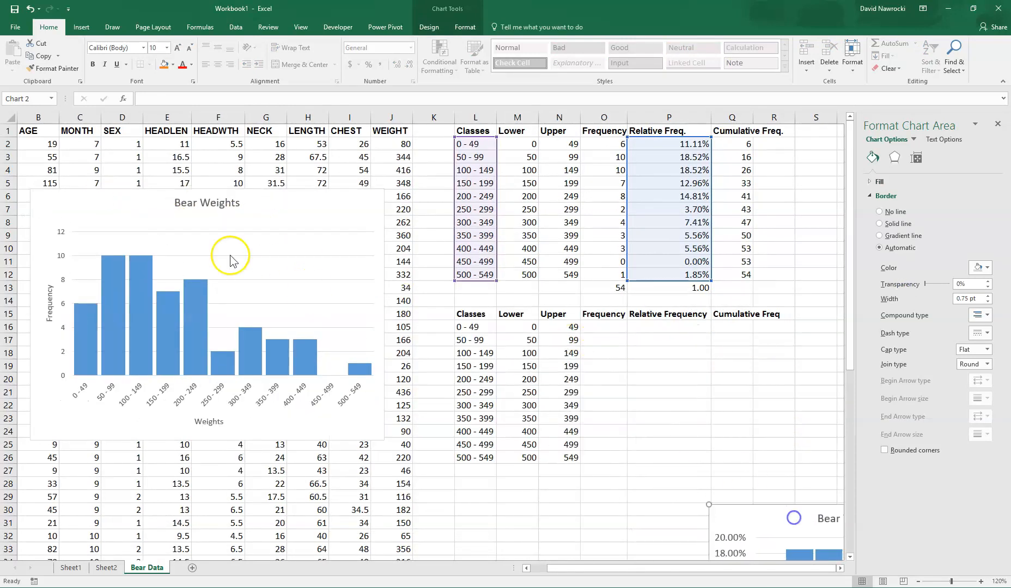
pyautogui.moveTo(83, 205); pyautogui.dragTo(819, 398)
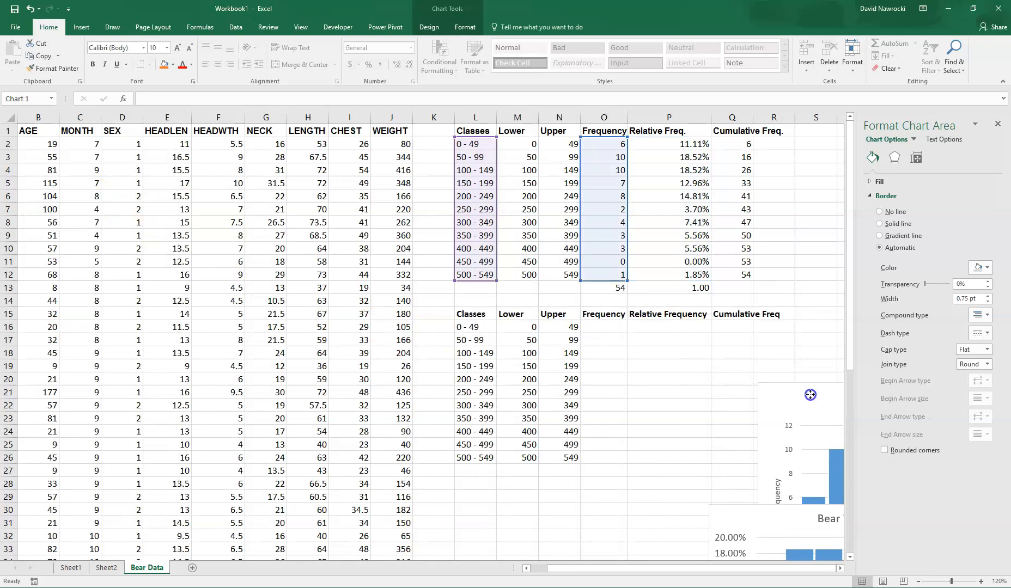
pyautogui.click(787, 529)
pyautogui.moveTo(786, 528); pyautogui.dragTo(794, 528)
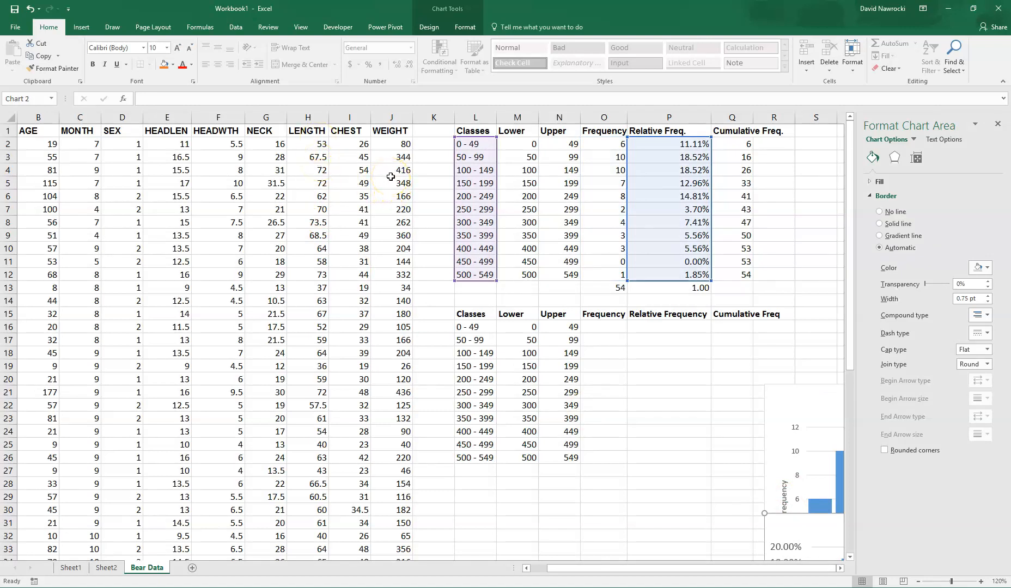
pyautogui.click(583, 200)
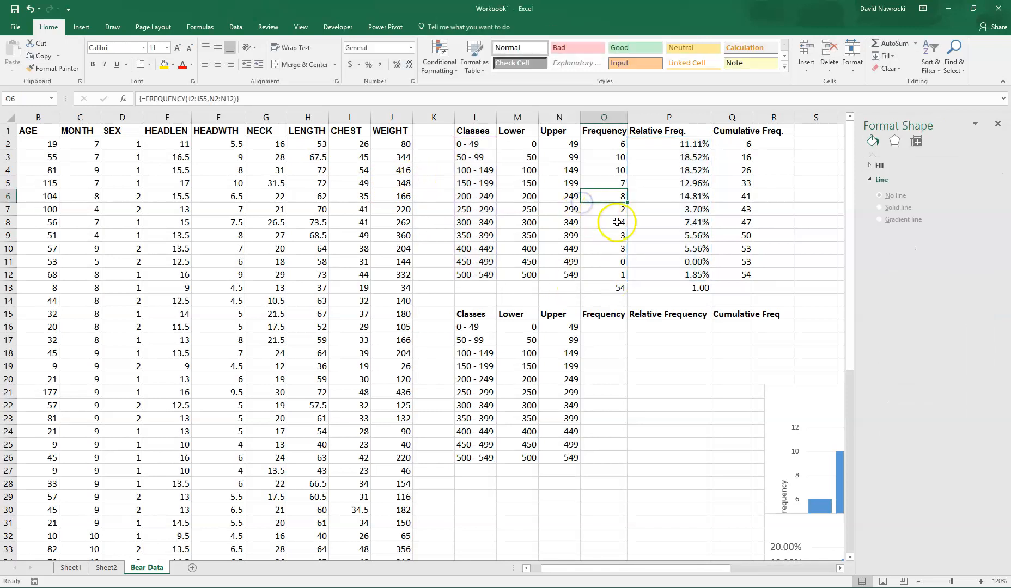
pyautogui.click(592, 299)
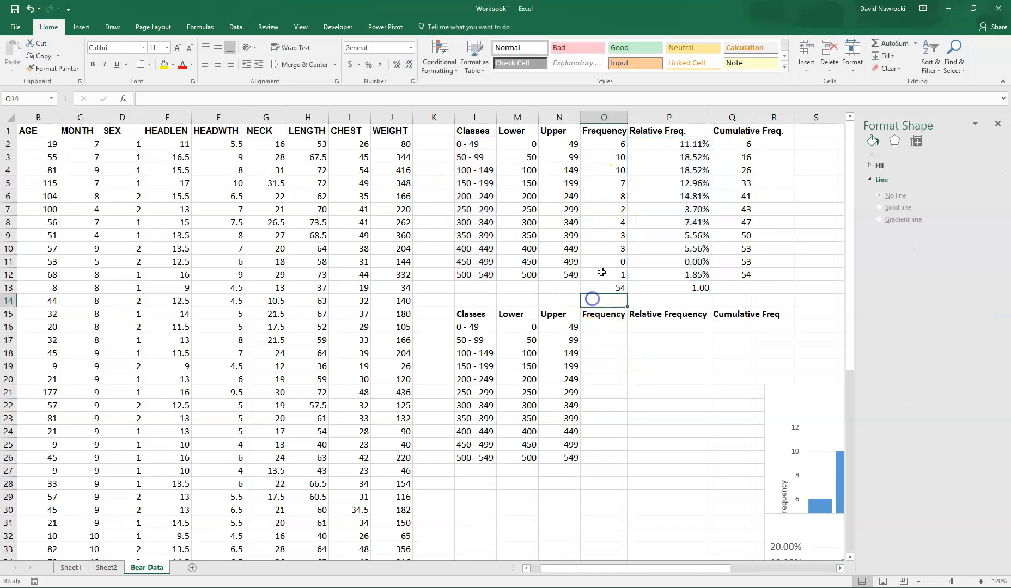
pyautogui.click(532, 299)
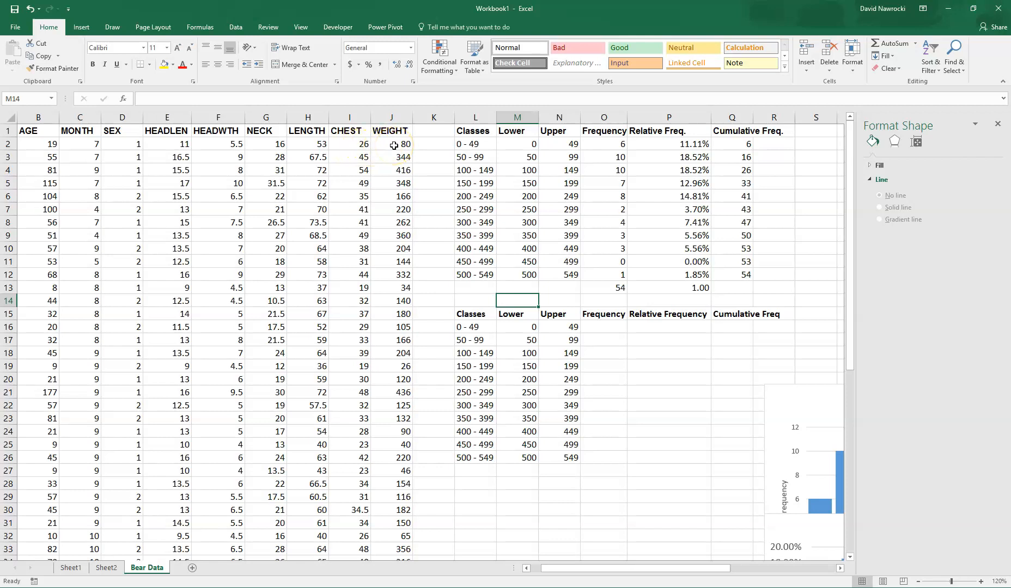
# Step: Insert a markers-only scatter chart of the CHEST and WEIGHT data in I2:J55
pyautogui.moveTo(355, 144); pyautogui.dragTo(397, 499)
pyautogui.scroll(6, 640, 399)
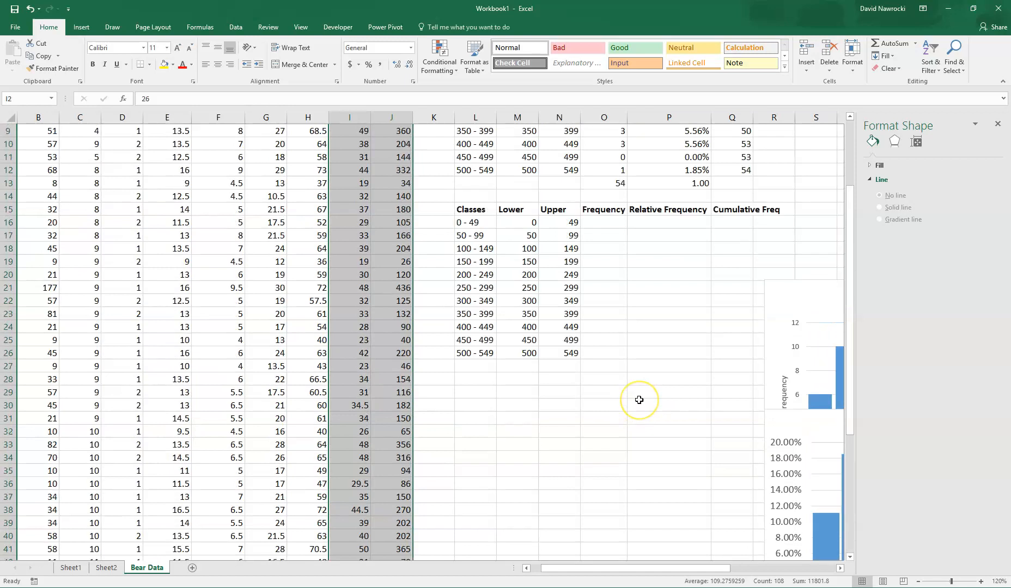
pyautogui.scroll(3, 639, 400)
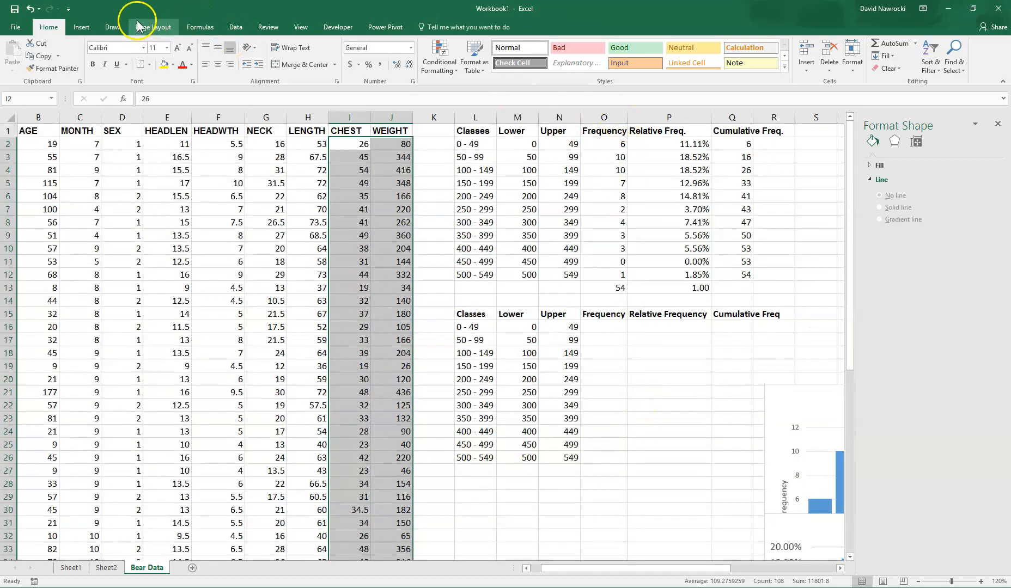
pyautogui.click(89, 27)
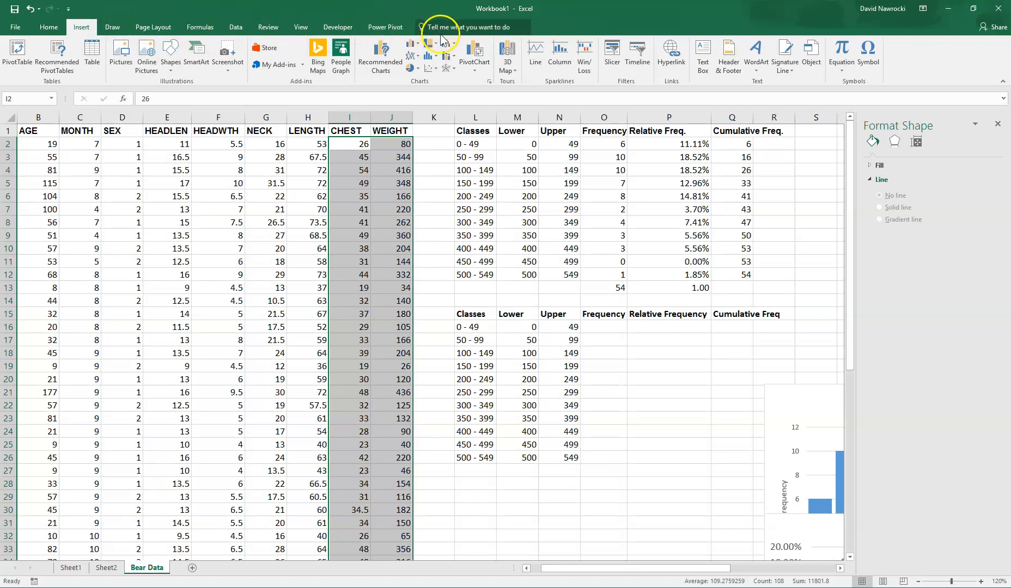
pyautogui.click(435, 67)
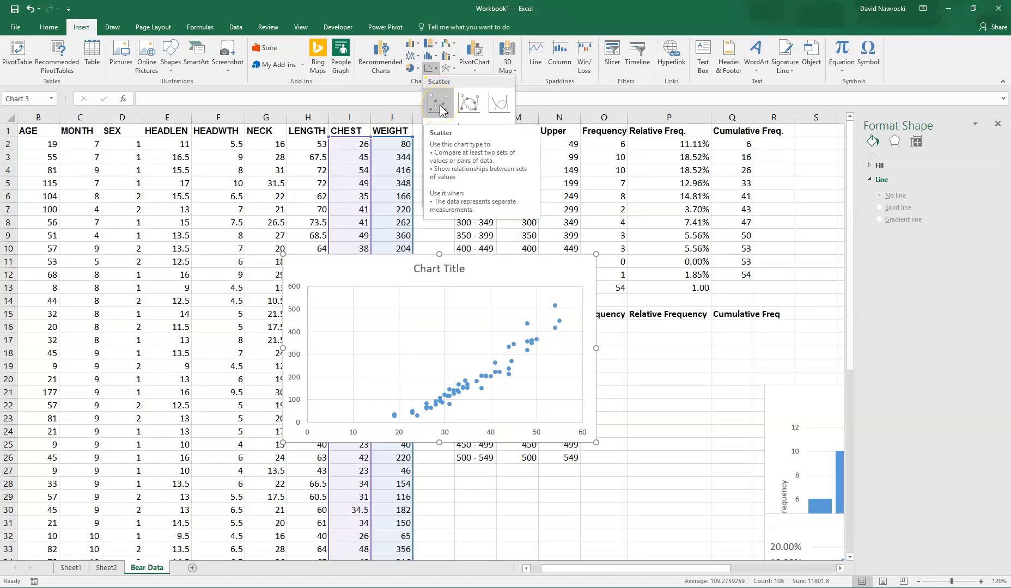
pyautogui.click(440, 105)
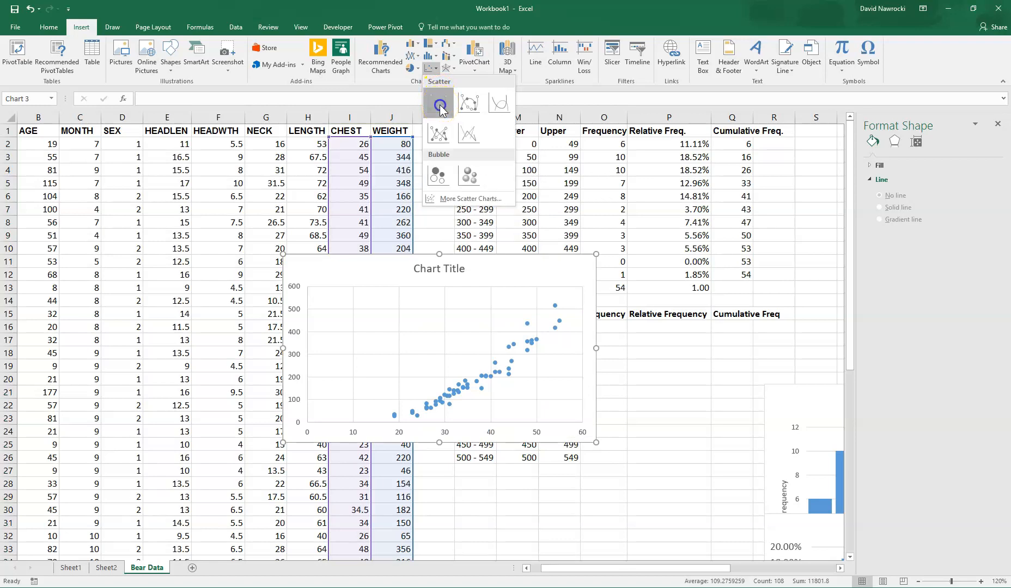
# Step: Move the scatter chart beside the WEIGHT column, enlarge it over the class tables and deselect it
pyautogui.moveTo(492, 266); pyautogui.dragTo(645, 195)
pyautogui.click(700, 326)
pyautogui.moveTo(750, 374); pyautogui.dragTo(783, 436)
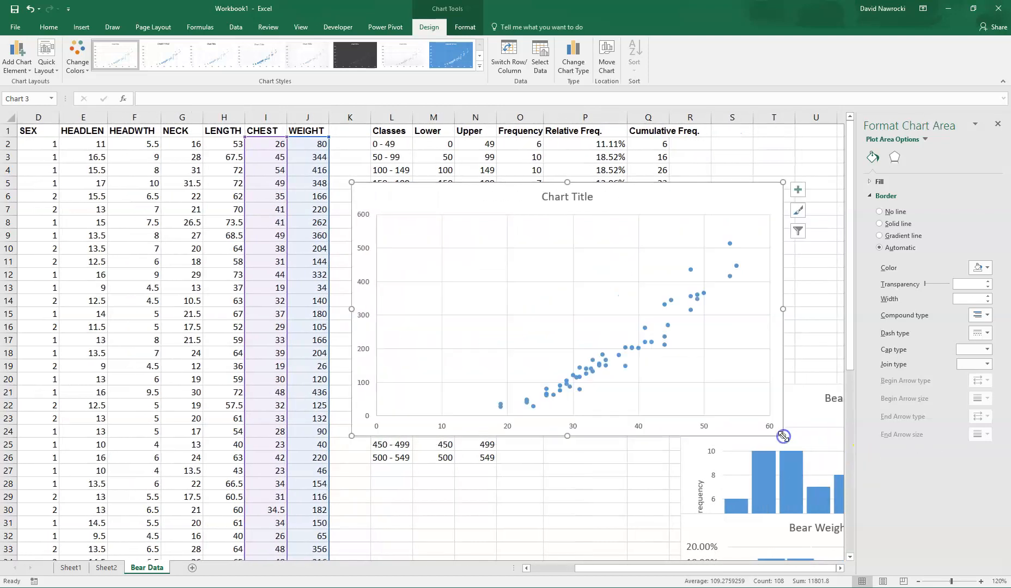
pyautogui.moveTo(661, 200); pyautogui.dragTo(676, 173)
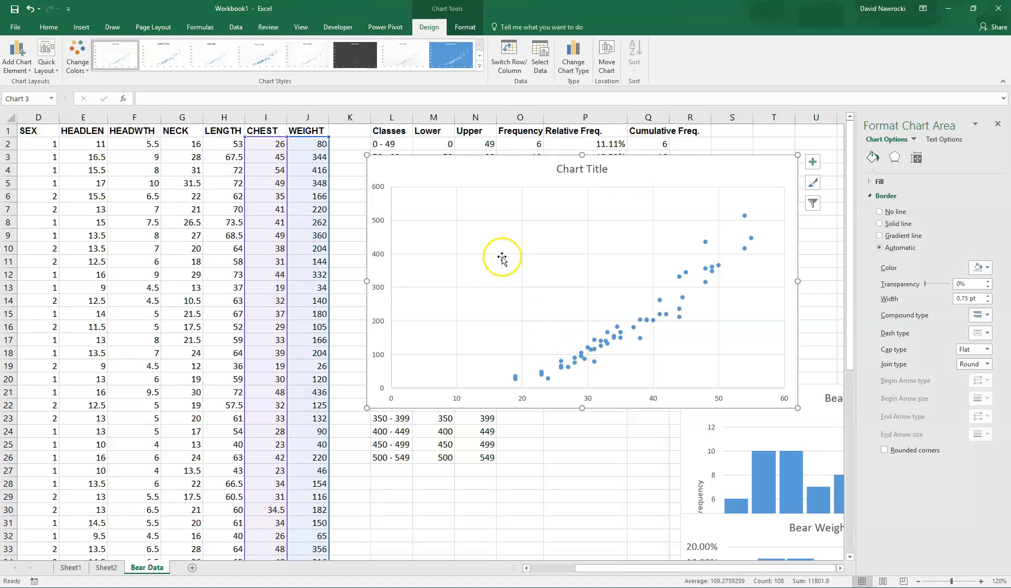
pyautogui.press('Escape')
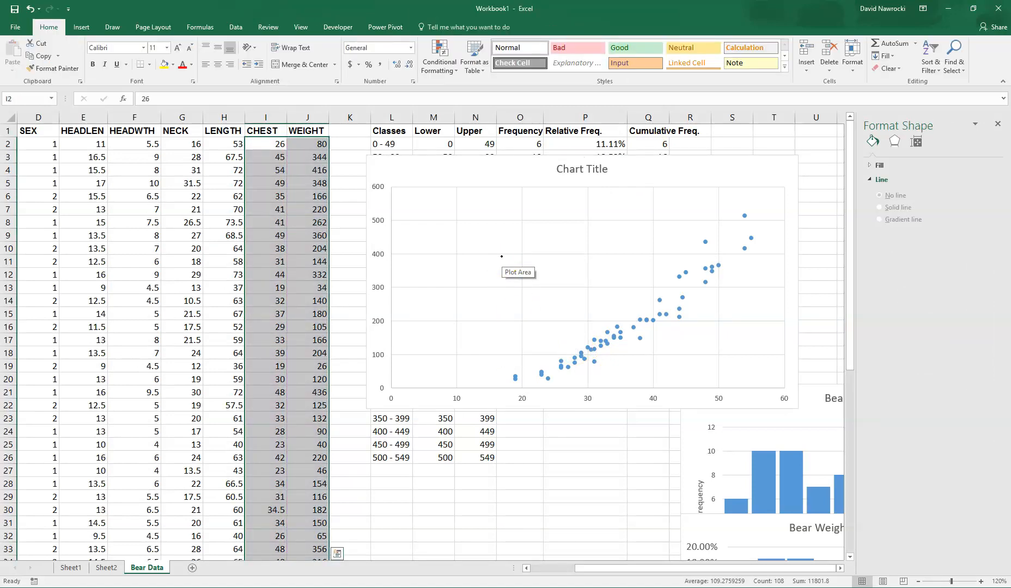
# Step: Handwrite the coordinate pairs (26, 80) and (45, 344) in red ink on the scatter chart and mark example points
pyautogui.click(112, 27)
pyautogui.click(128, 51)
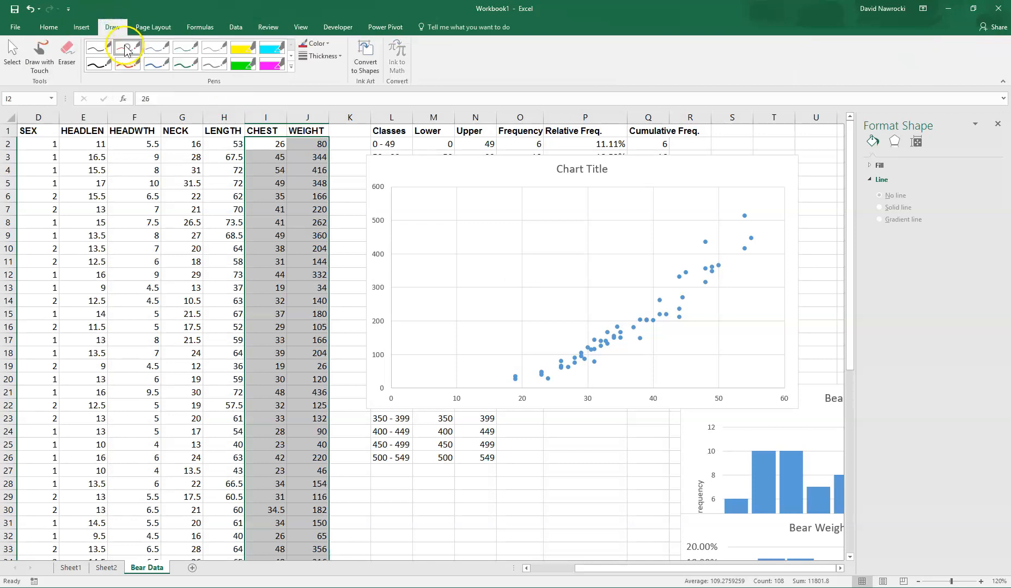
pyautogui.click(48, 58)
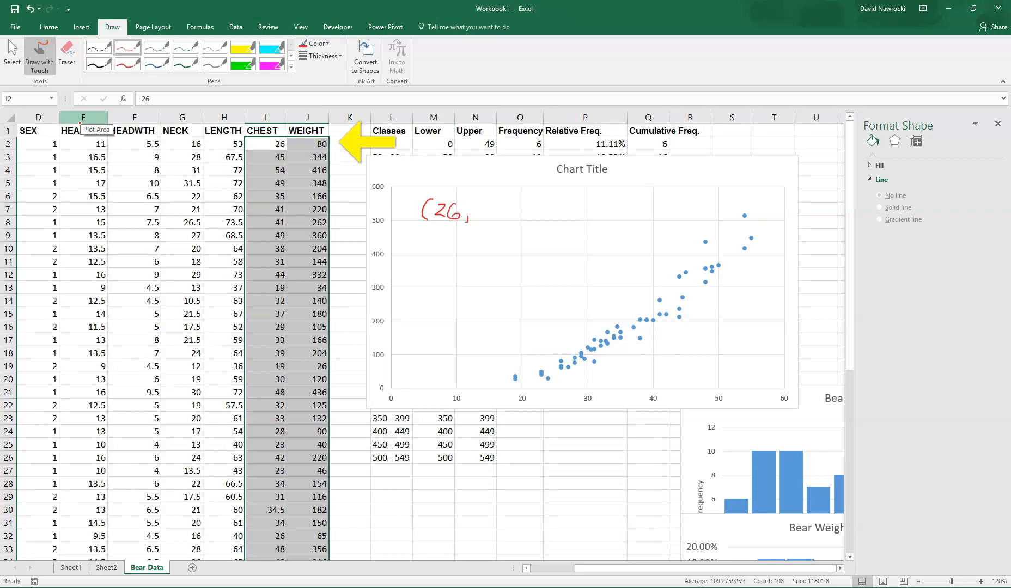
pyautogui.moveTo(510, 199); pyautogui.dragTo(512, 219)
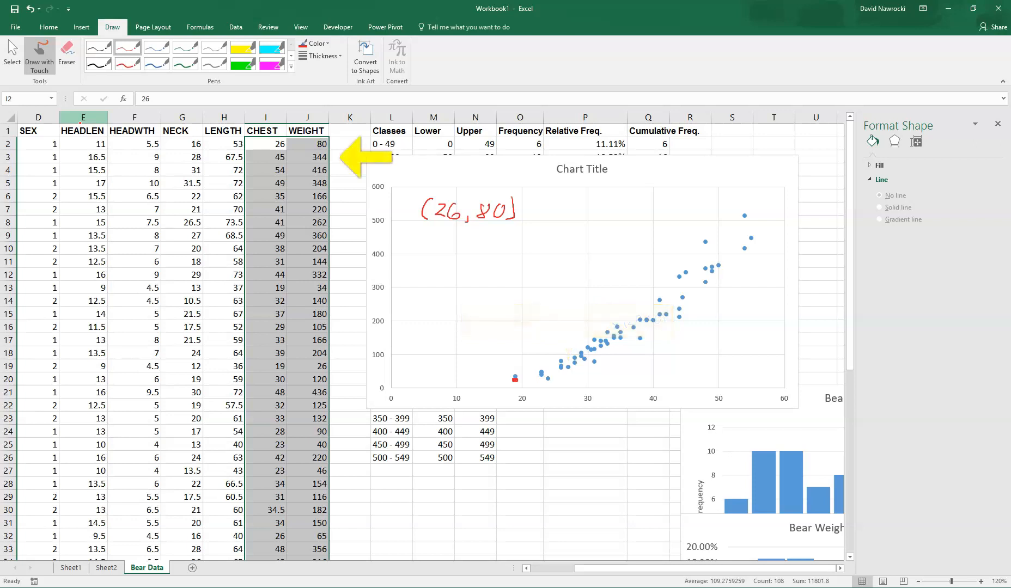
pyautogui.moveTo(441, 238)
pyautogui.mouseDown()
pyautogui.moveTo(439, 251)
pyautogui.moveTo(497, 251)
pyautogui.mouseUp()
pyautogui.moveTo(506, 240); pyautogui.dragTo(518, 254)
pyautogui.moveTo(432, 229)
pyautogui.mouseDown()
pyautogui.moveTo(423, 248)
pyautogui.moveTo(432, 256)
pyautogui.mouseUp()
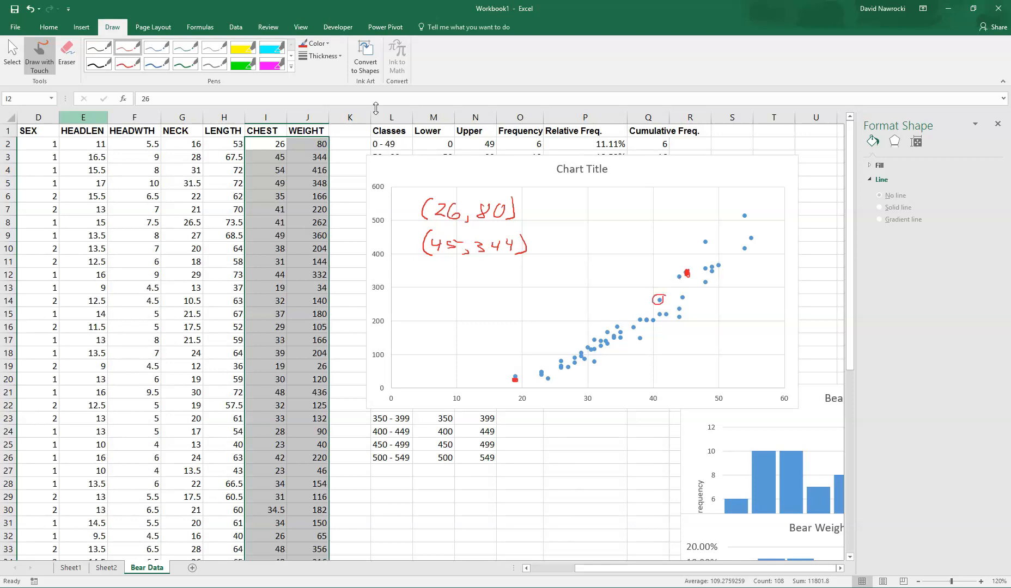
# Step: Erase the three red ink marks on the plotted points, keeping the handwritten coordinate pairs
pyautogui.click(69, 48)
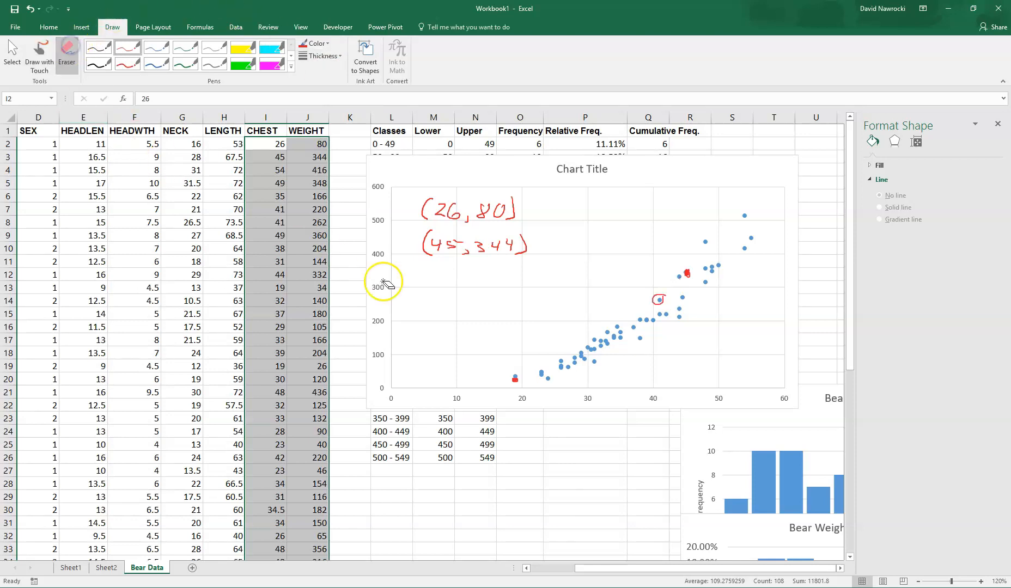
pyautogui.click(662, 301)
pyautogui.click(687, 274)
pyautogui.click(515, 379)
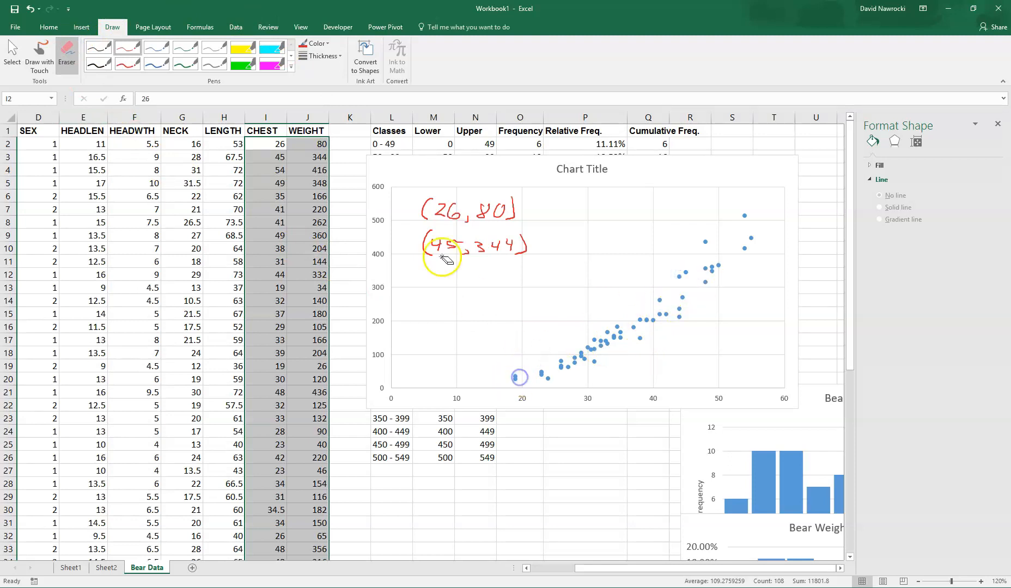
# Step: Draw a rising red ink line through the scatter points and add eight red marks spread around the plot area
pyautogui.click(39, 55)
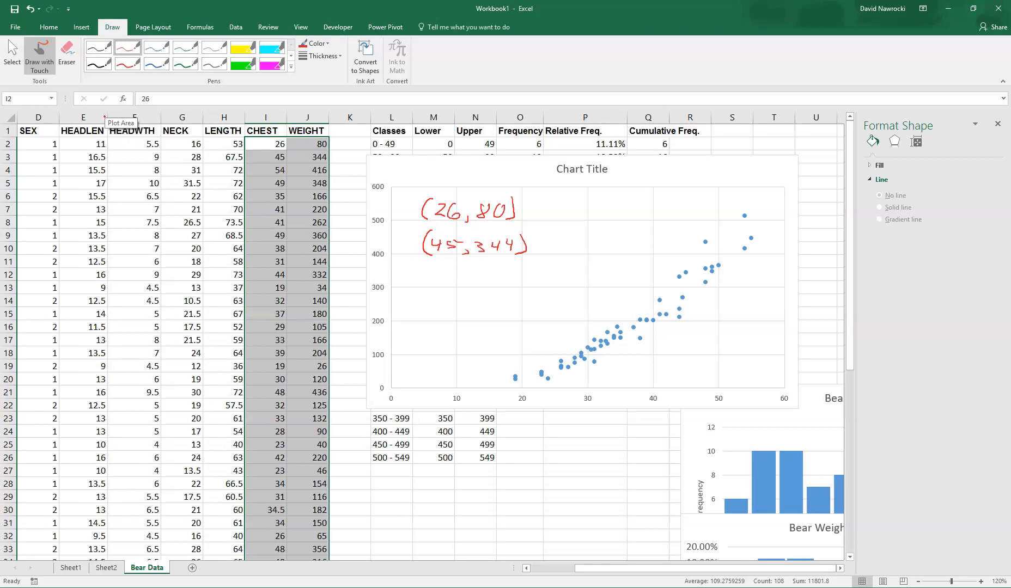
pyautogui.moveTo(550, 386); pyautogui.dragTo(793, 201)
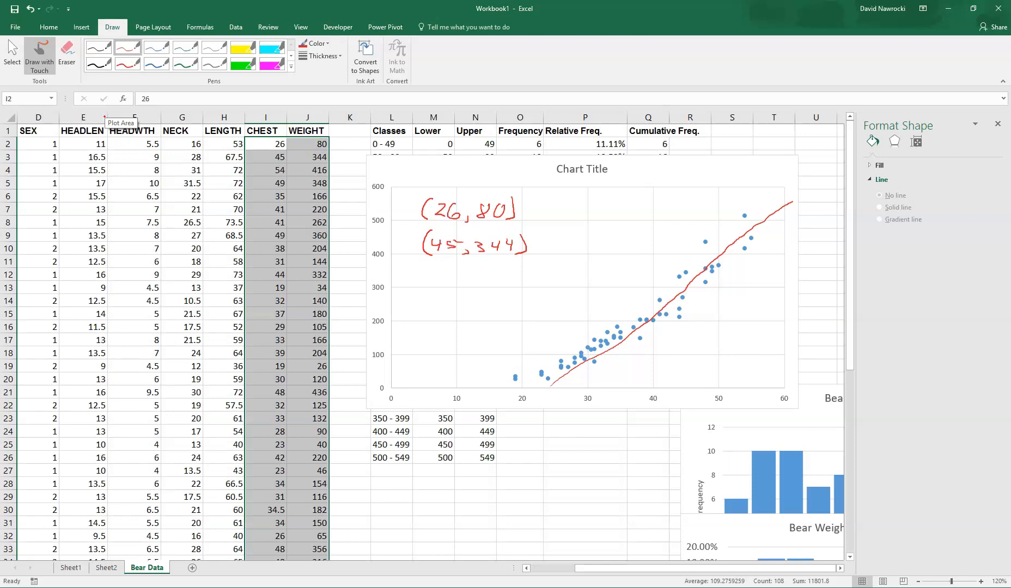
pyautogui.moveTo(571, 239); pyautogui.dragTo(576, 236)
pyautogui.moveTo(556, 290); pyautogui.dragTo(548, 297)
pyautogui.moveTo(653, 257); pyautogui.dragTo(659, 249)
pyautogui.moveTo(751, 343); pyautogui.dragTo(756, 338)
pyautogui.moveTo(669, 364); pyautogui.dragTo(677, 356)
pyautogui.moveTo(768, 301); pyautogui.dragTo(775, 295)
pyautogui.moveTo(670, 204); pyautogui.dragTo(676, 198)
pyautogui.moveTo(590, 292); pyautogui.dragTo(596, 284)
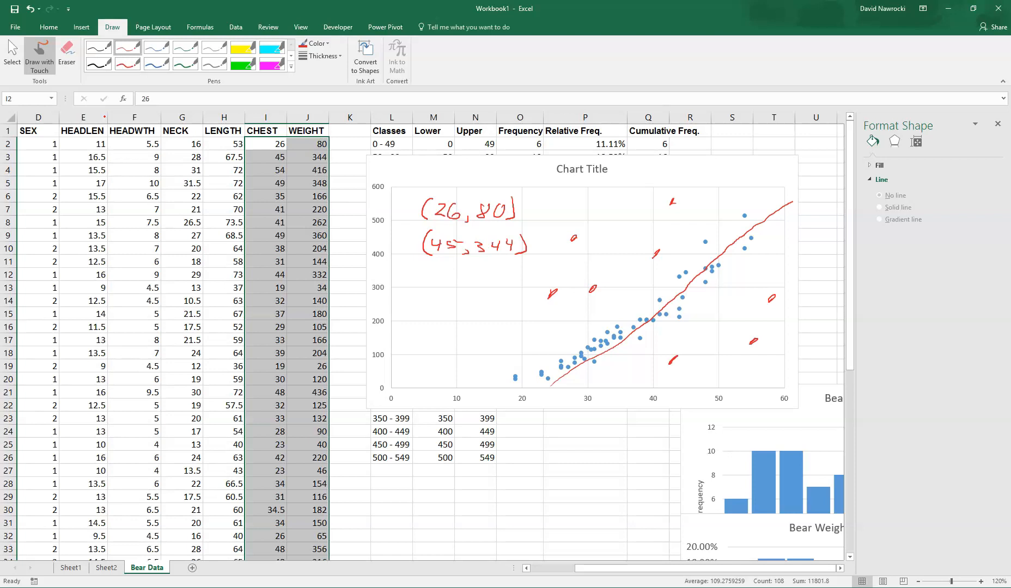
# Step: Erase all remaining red ink from the scatter chart, including the coordinate pairs, trend line and scattered marks
pyautogui.click(70, 53)
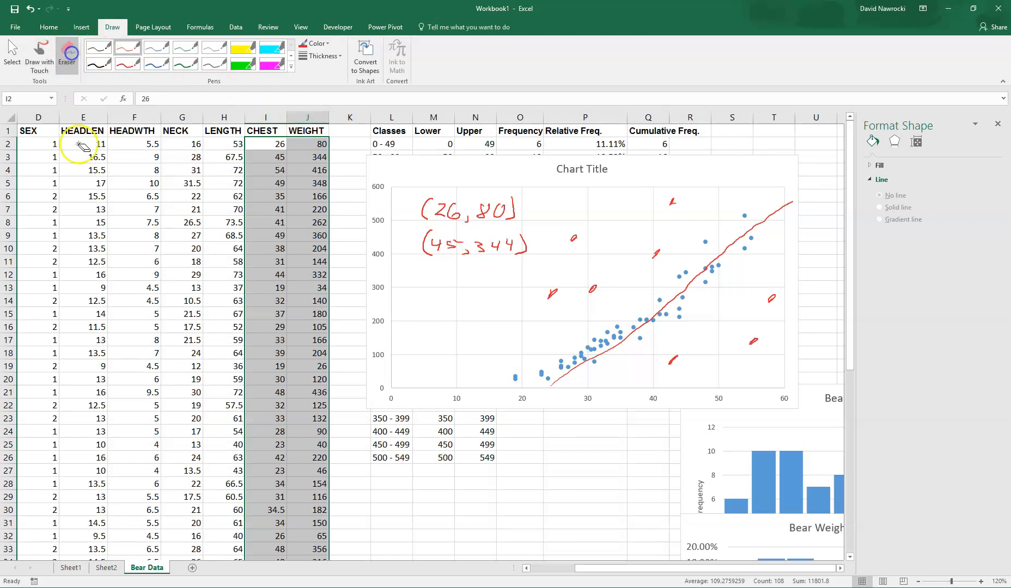
pyautogui.moveTo(412, 219)
pyautogui.mouseDown()
pyautogui.moveTo(534, 206)
pyautogui.moveTo(474, 238)
pyautogui.moveTo(422, 244)
pyautogui.mouseUp()
pyautogui.moveTo(540, 251)
pyautogui.mouseDown()
pyautogui.moveTo(598, 242)
pyautogui.moveTo(550, 289)
pyautogui.moveTo(622, 341)
pyautogui.moveTo(689, 359)
pyautogui.moveTo(760, 346)
pyautogui.moveTo(778, 330)
pyautogui.moveTo(774, 293)
pyautogui.moveTo(669, 262)
pyautogui.moveTo(657, 210)
pyautogui.moveTo(644, 209)
pyautogui.mouseUp()
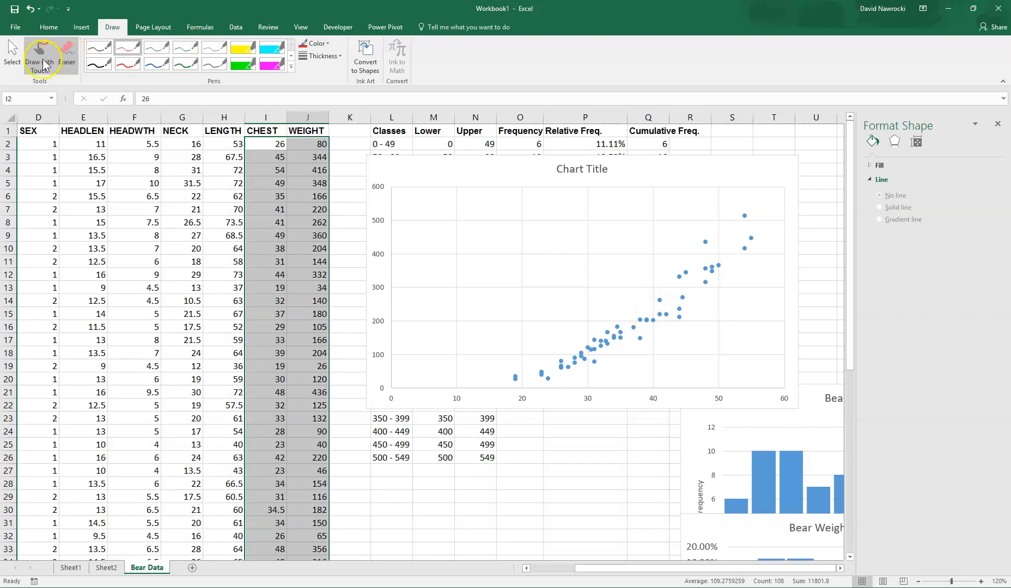
# Step: Add a linear trendline to the data series of the chest versus weight scatter chart
pyautogui.click(15, 54)
pyautogui.rightClick(660, 302)
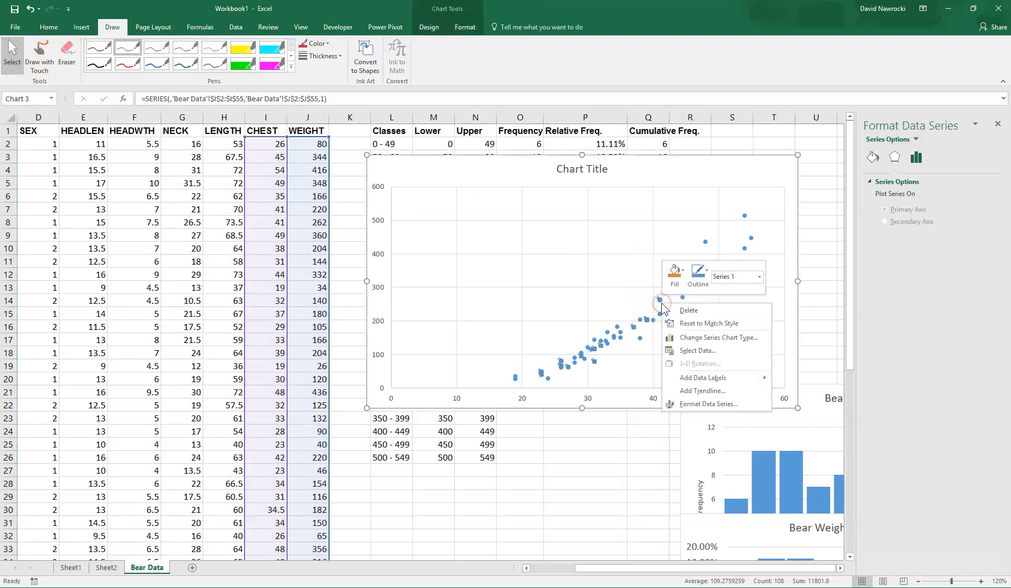
pyautogui.rightClick(636, 324)
pyautogui.rightClick(608, 249)
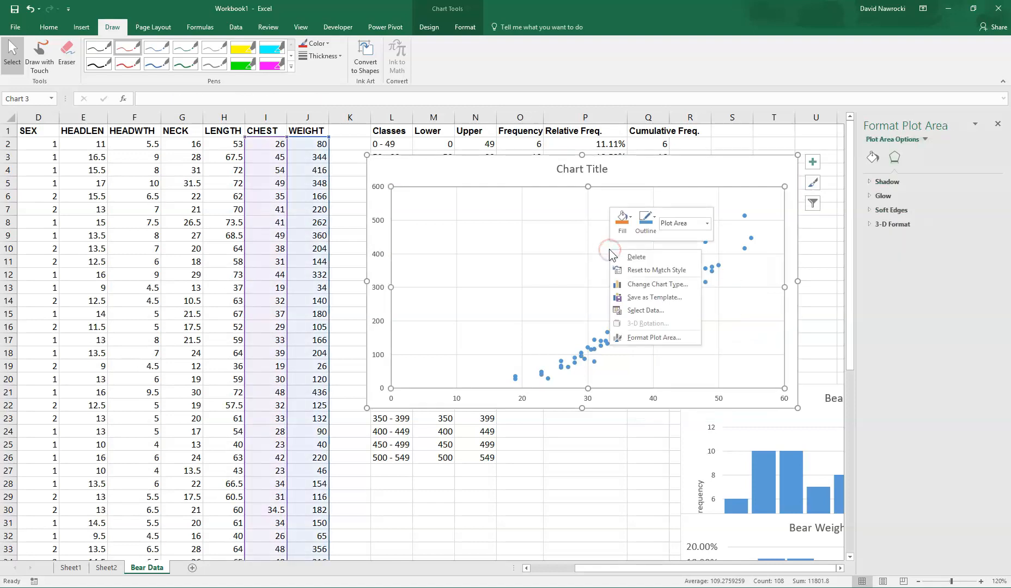
pyautogui.rightClick(606, 342)
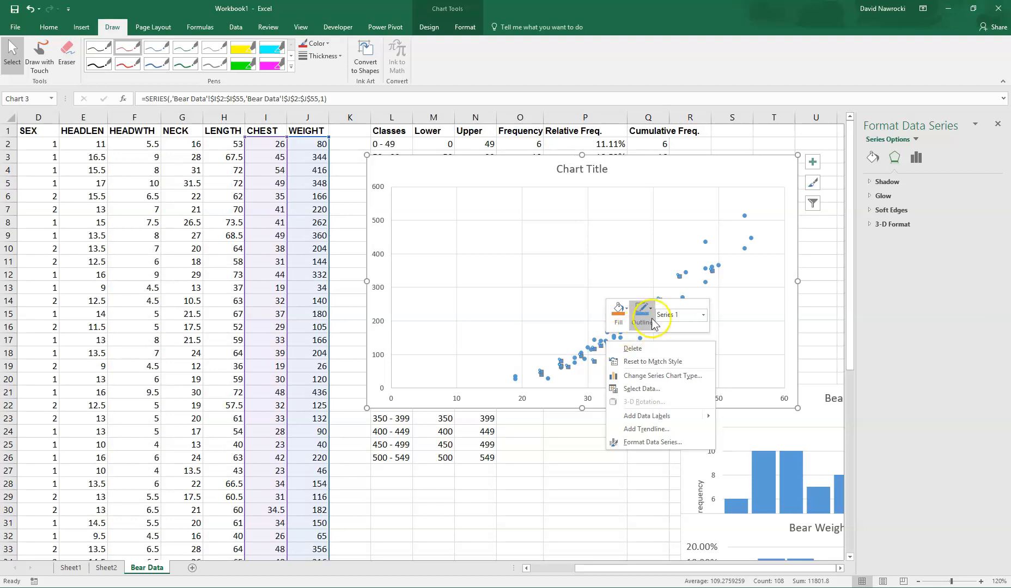
pyautogui.rightClick(706, 267)
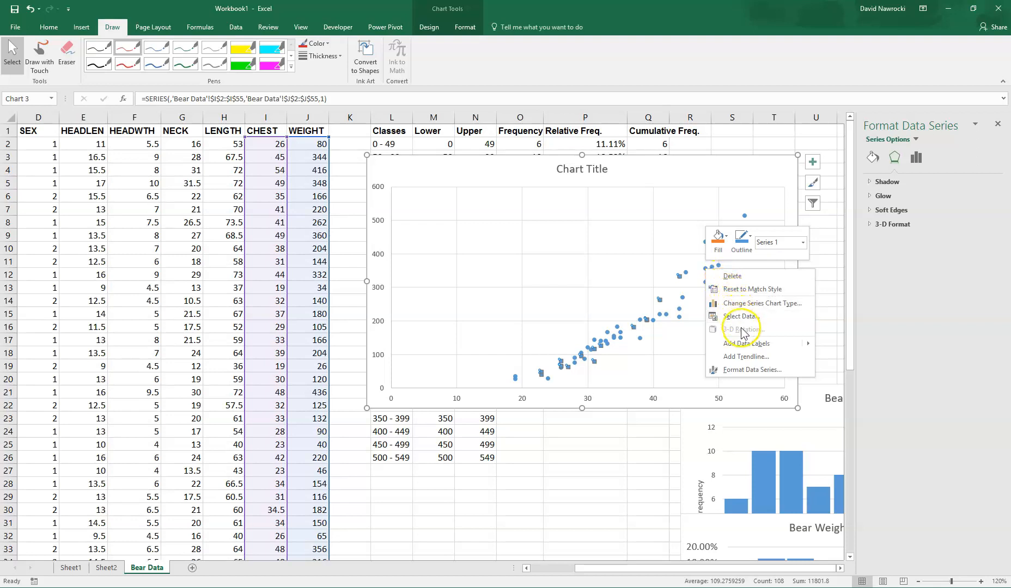
pyautogui.click(745, 357)
pyautogui.click(914, 161)
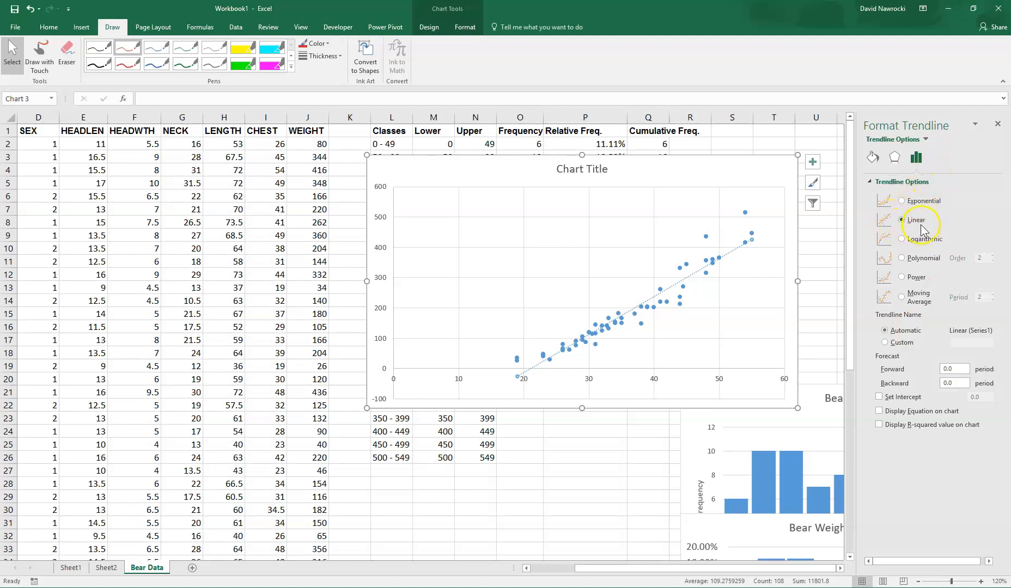
pyautogui.click(902, 220)
# Step: Display the trendline equation and R-squared value on the chart, and move their label to the empty upper middle of the plot area
pyautogui.click(878, 411)
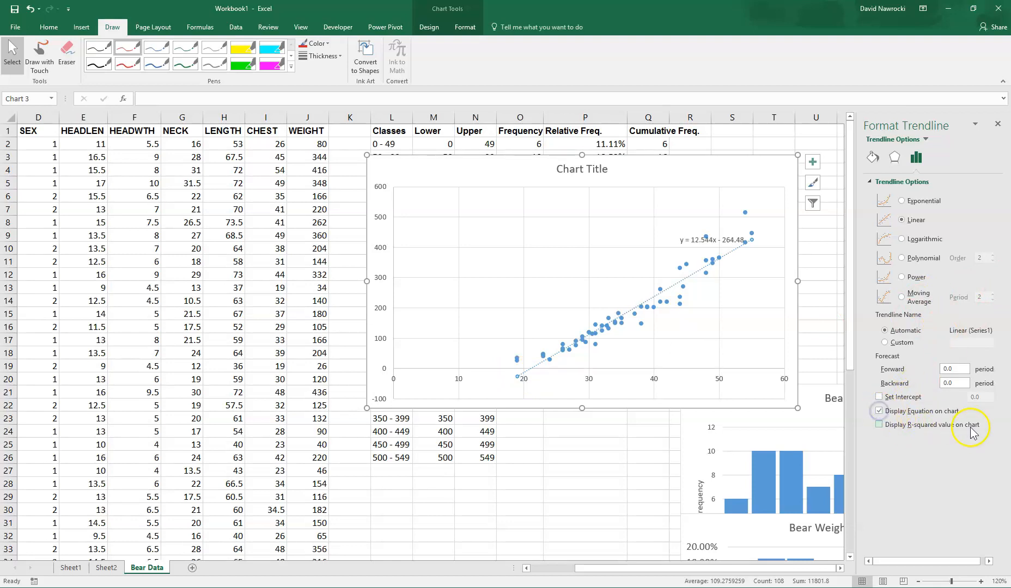
pyautogui.click(879, 425)
pyautogui.click(720, 243)
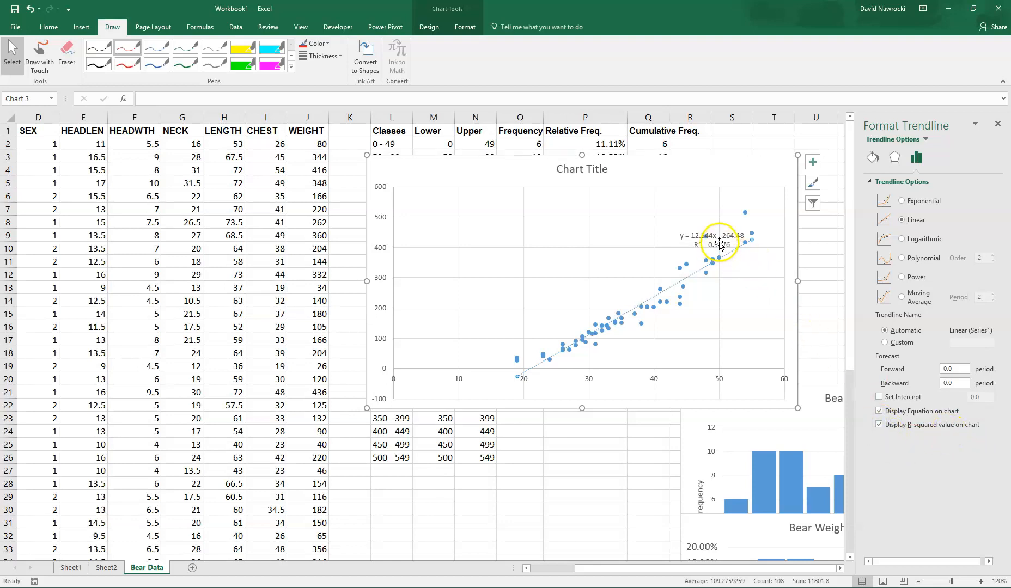
pyautogui.moveTo(719, 231); pyautogui.dragTo(591, 223)
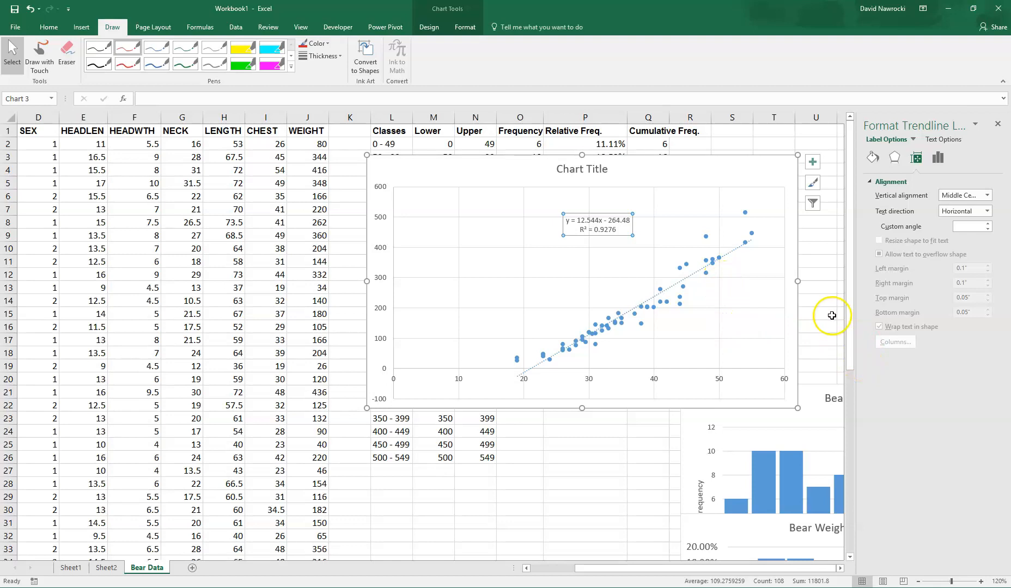
pyautogui.click(531, 278)
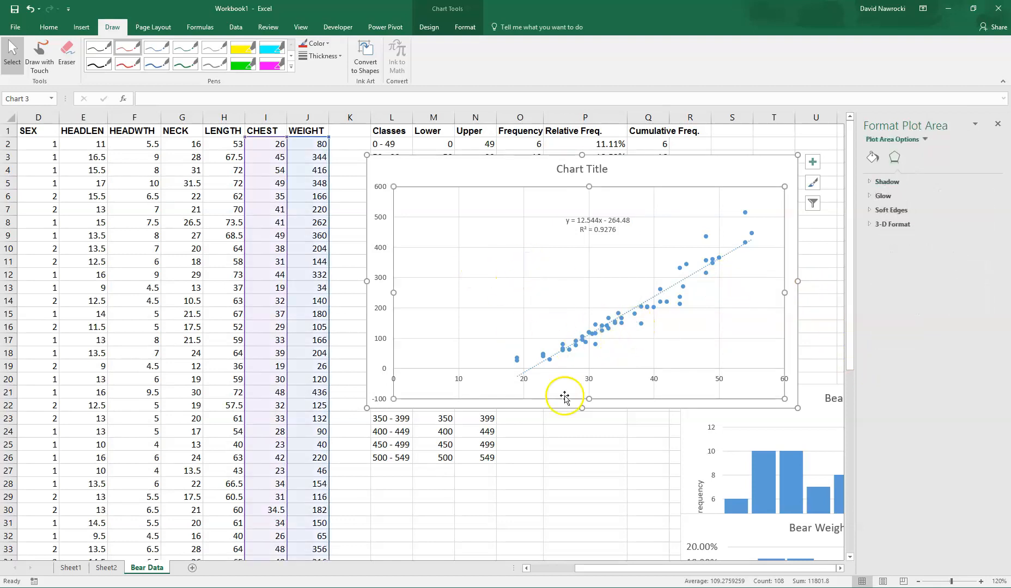
# Step: Set the trendline label's font size to 14 and move the label to the upper left of the plot area
pyautogui.click(564, 223)
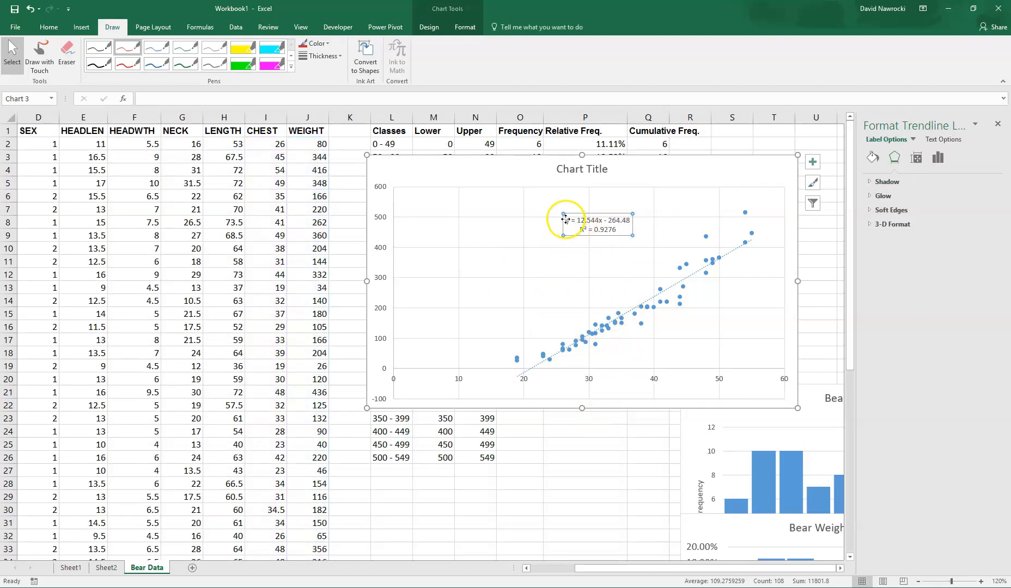
pyautogui.click(567, 222)
pyautogui.moveTo(567, 222); pyautogui.dragTo(621, 232)
pyautogui.rightClick(616, 228)
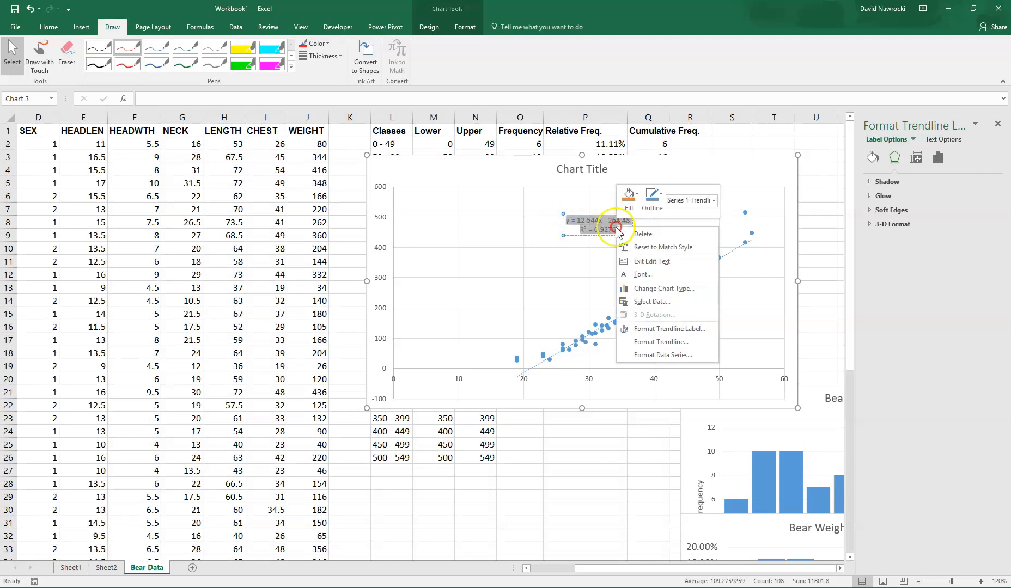
pyautogui.click(642, 274)
pyautogui.moveTo(589, 257); pyautogui.dragTo(548, 257)
pyautogui.write('14')
pyautogui.press('Return')
pyautogui.click(556, 278)
pyautogui.moveTo(570, 216); pyautogui.dragTo(504, 200)
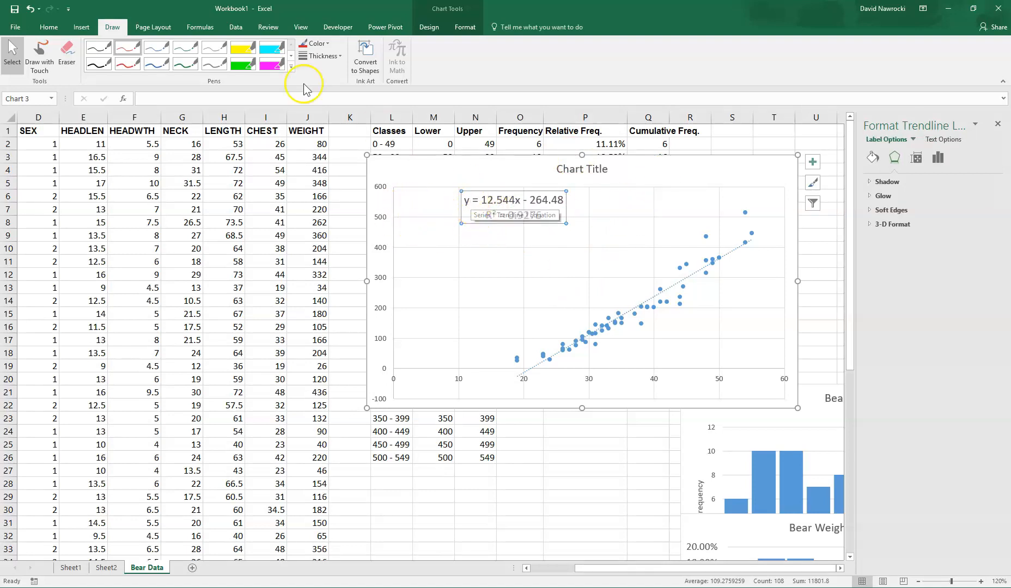
# Step: Circle the trendline equation and the R-squared value in red ink, and underline the R-squared value
pyautogui.click(39, 52)
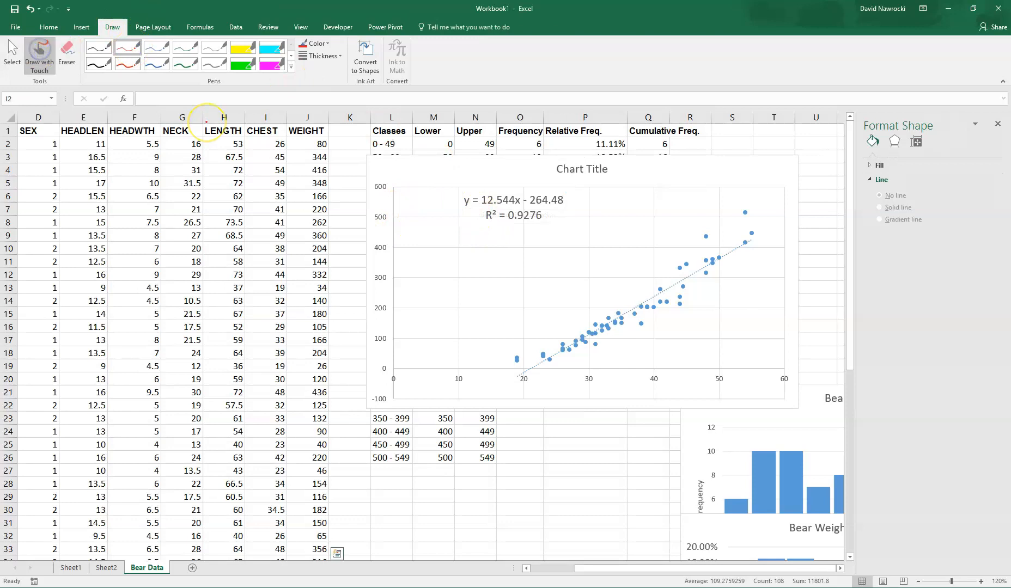
pyautogui.moveTo(458, 208)
pyautogui.mouseDown()
pyautogui.moveTo(581, 197)
pyautogui.moveTo(460, 187)
pyautogui.moveTo(463, 210)
pyautogui.mouseUp()
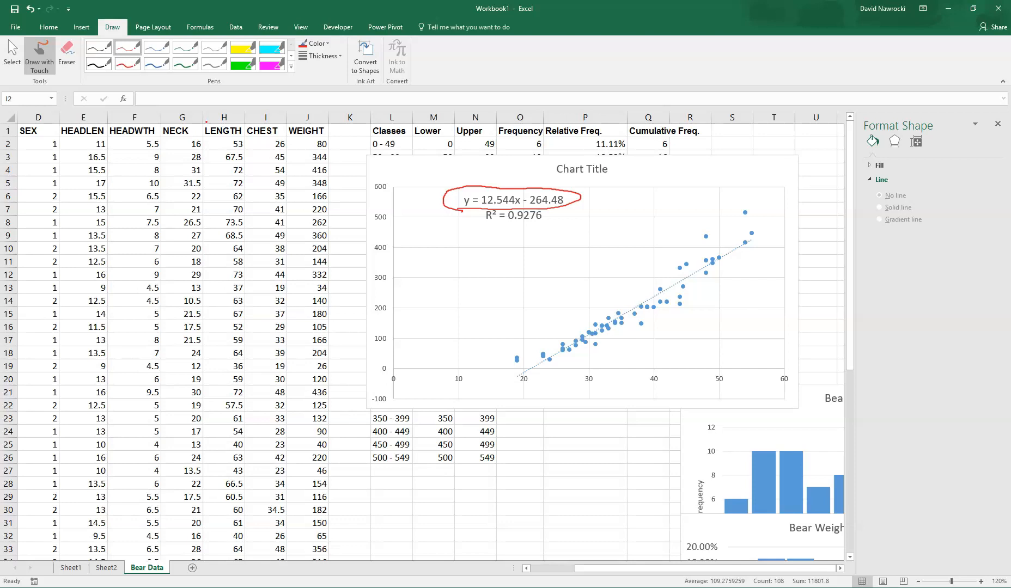
pyautogui.moveTo(483, 227)
pyautogui.mouseDown()
pyautogui.moveTo(543, 217)
pyautogui.moveTo(534, 206)
pyautogui.moveTo(477, 205)
pyautogui.moveTo(491, 230)
pyautogui.moveTo(535, 223)
pyautogui.mouseUp()
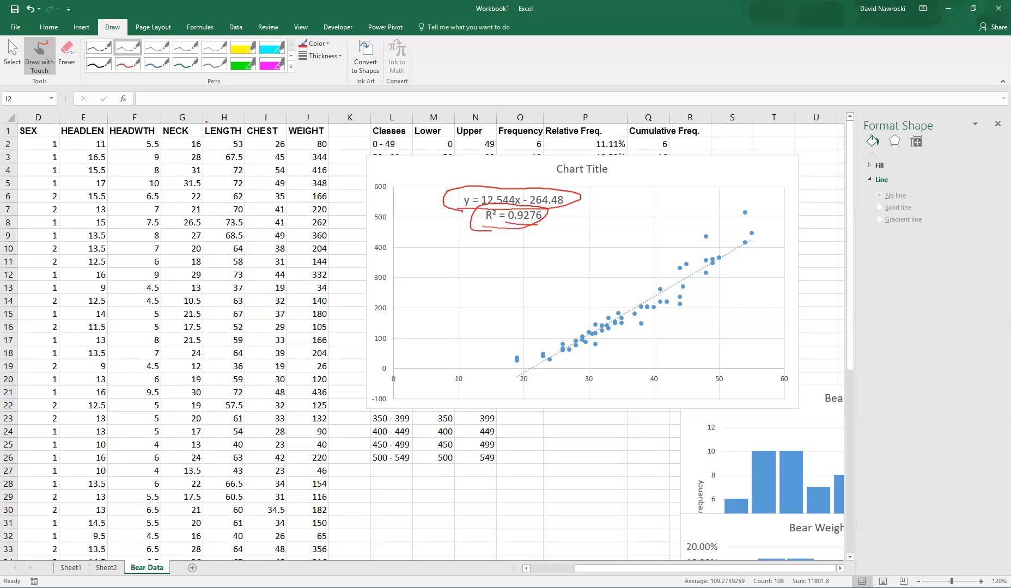
# Step: Erase the red ink around the trendline equation and the R-squared value
pyautogui.click(67, 52)
pyautogui.moveTo(520, 223); pyautogui.dragTo(530, 205)
pyautogui.click(524, 229)
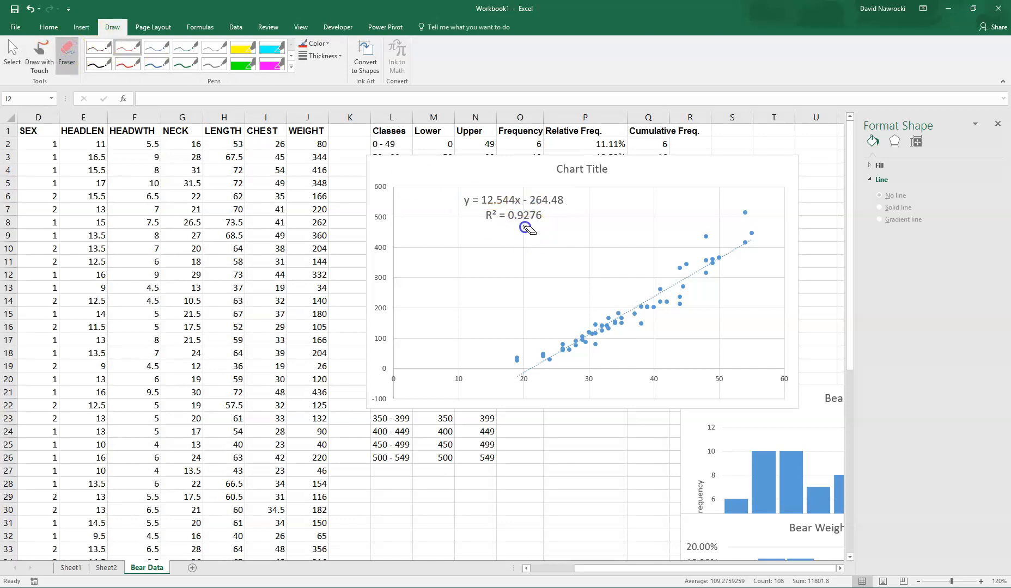
# Step: Handwrite Y(60) = 12.544•60 − 264.48 = 488.16 in red ink below the trendline label
pyautogui.click(129, 48)
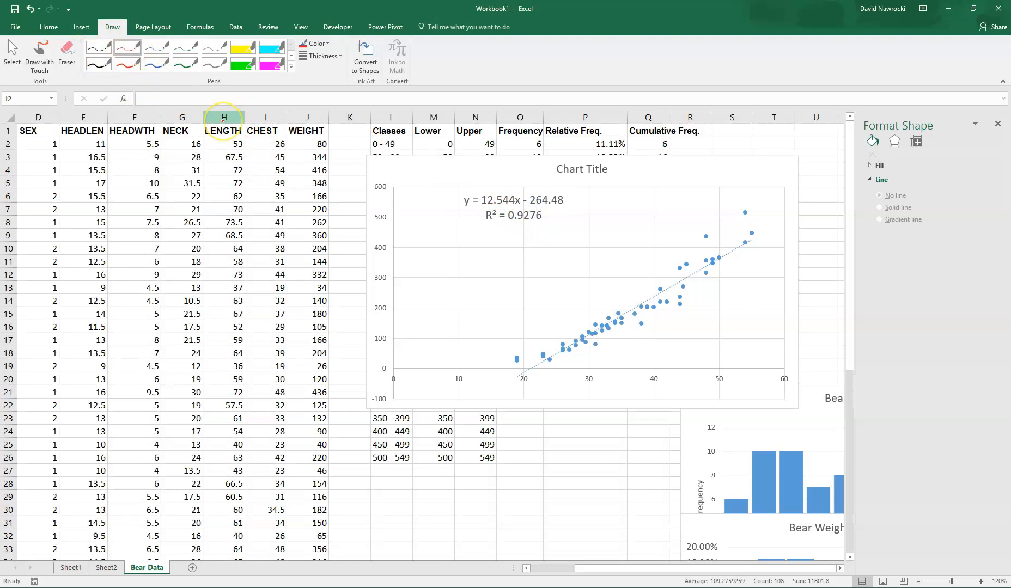
pyautogui.moveTo(422, 238)
pyautogui.mouseDown()
pyautogui.moveTo(411, 255)
pyautogui.moveTo(445, 254)
pyautogui.moveTo(450, 242)
pyautogui.moveTo(455, 255)
pyautogui.moveTo(477, 243)
pyautogui.moveTo(490, 252)
pyautogui.moveTo(646, 245)
pyautogui.mouseUp()
pyautogui.click(508, 250)
pyautogui.moveTo(643, 235)
pyautogui.mouseDown()
pyautogui.moveTo(643, 250)
pyautogui.moveTo(678, 236)
pyautogui.mouseUp()
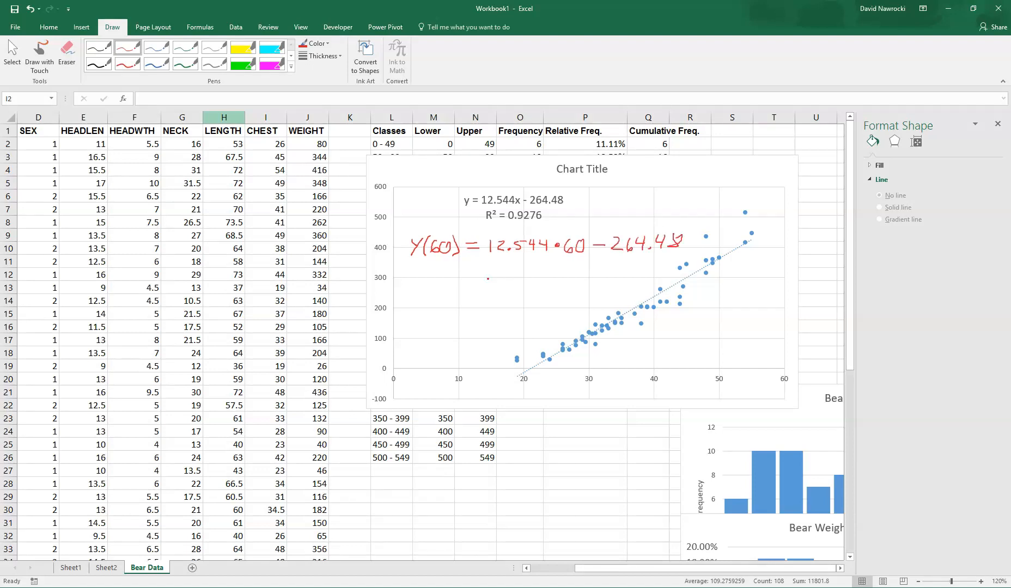
pyautogui.moveTo(467, 272); pyautogui.dragTo(482, 272)
pyautogui.moveTo(467, 277); pyautogui.dragTo(484, 277)
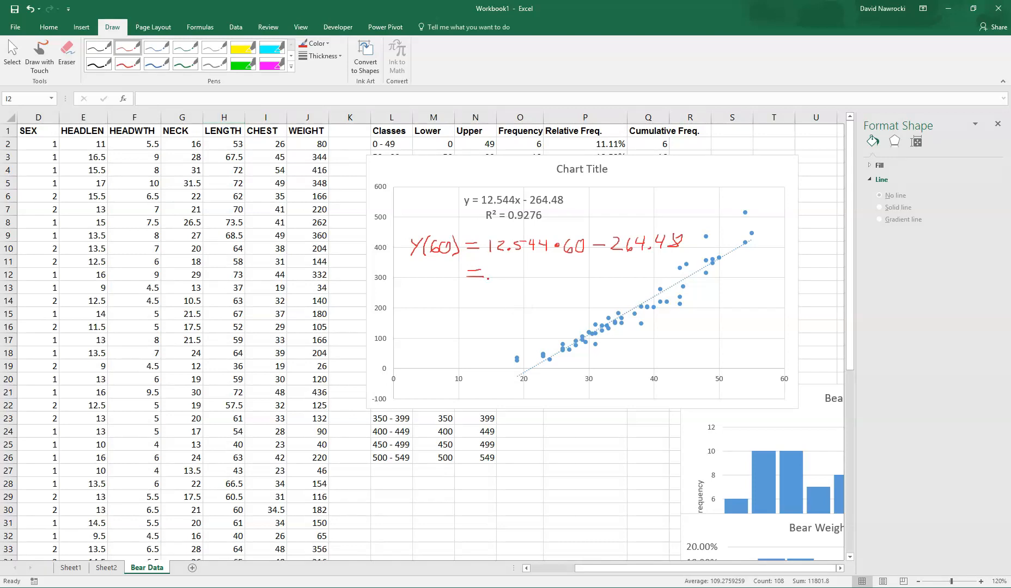
pyautogui.moveTo(496, 267)
pyautogui.mouseDown()
pyautogui.moveTo(501, 283)
pyautogui.moveTo(522, 267)
pyautogui.moveTo(560, 283)
pyautogui.moveTo(572, 275)
pyautogui.mouseUp()
pyautogui.click(554, 280)
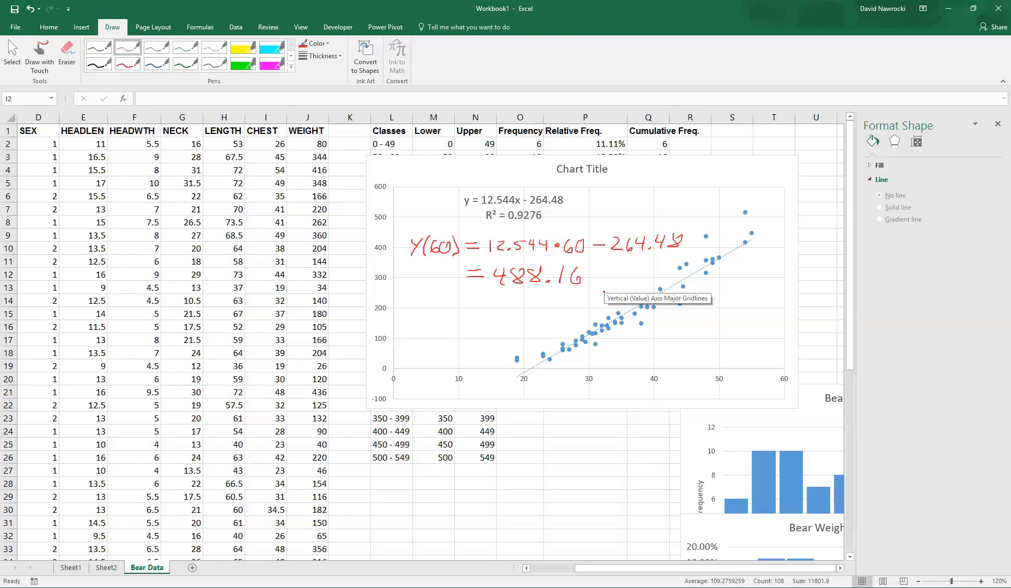
# Step: Extend the trendline in red ink past the last data points and mark the predicted point on it at x = 60
pyautogui.moveTo(730, 250); pyautogui.dragTo(797, 216)
pyautogui.click(633, 304)
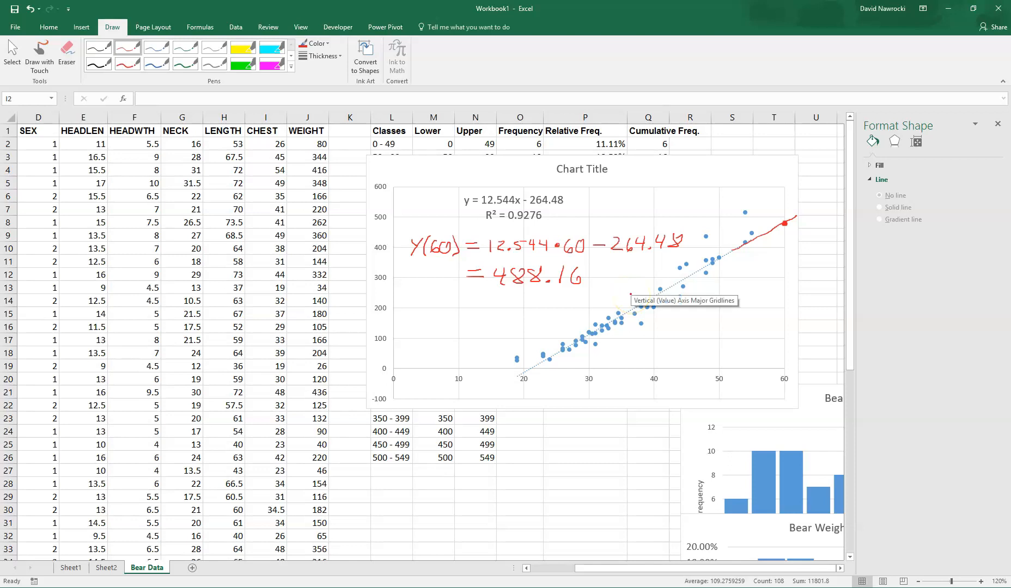